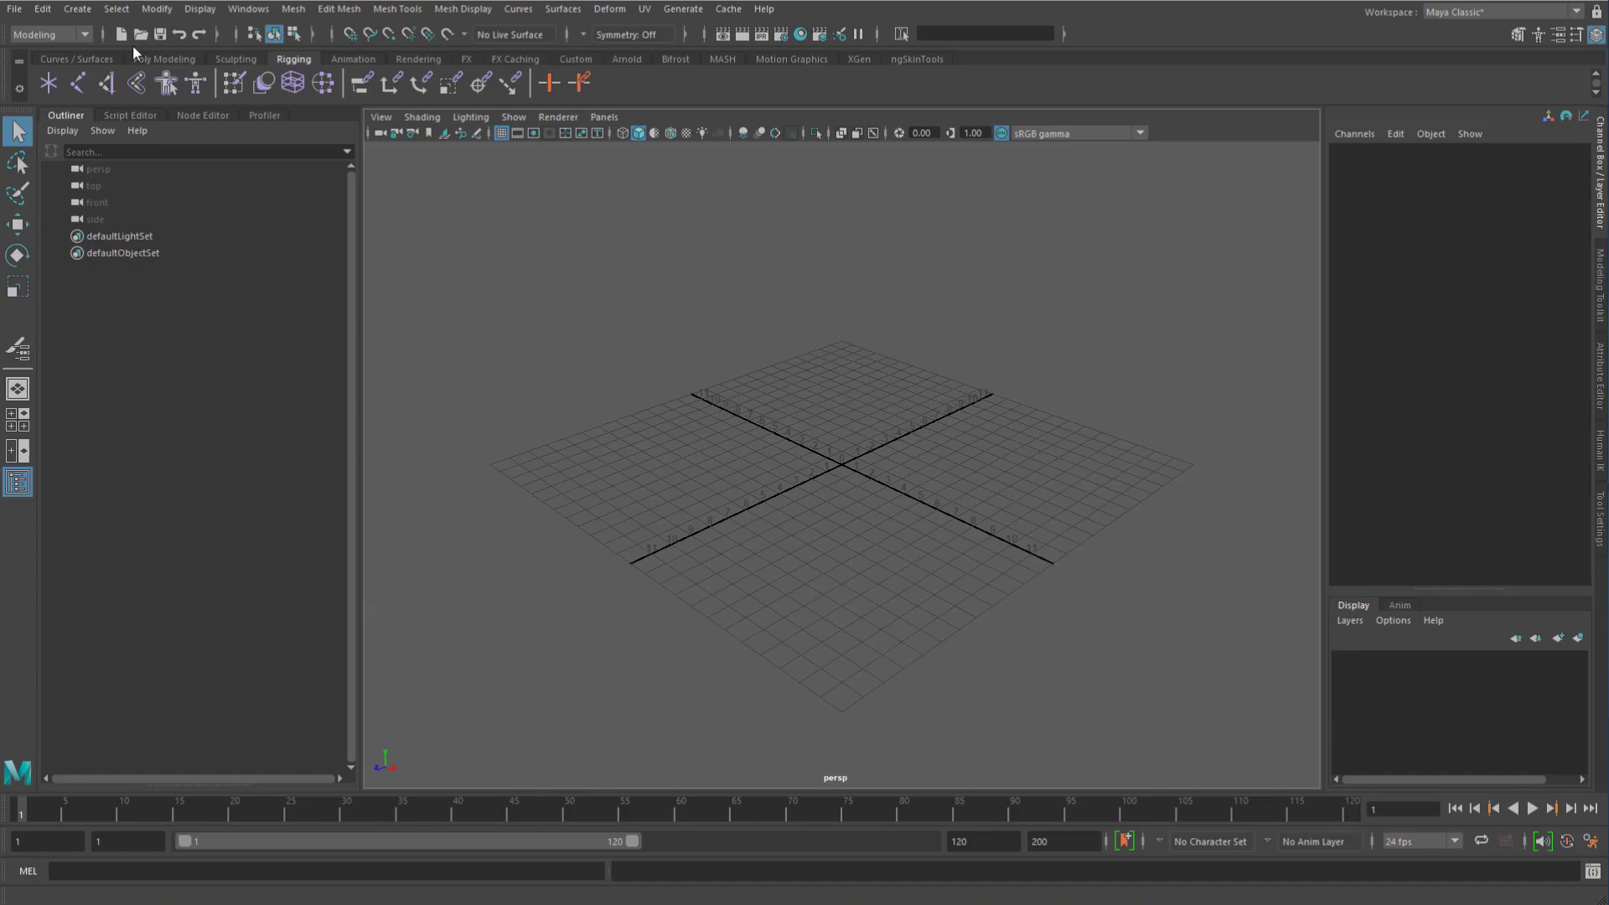
Step: Create a polygon cube at default size at the centre of the grid
{"action": "left_click", "coordinate": [135, 57]}
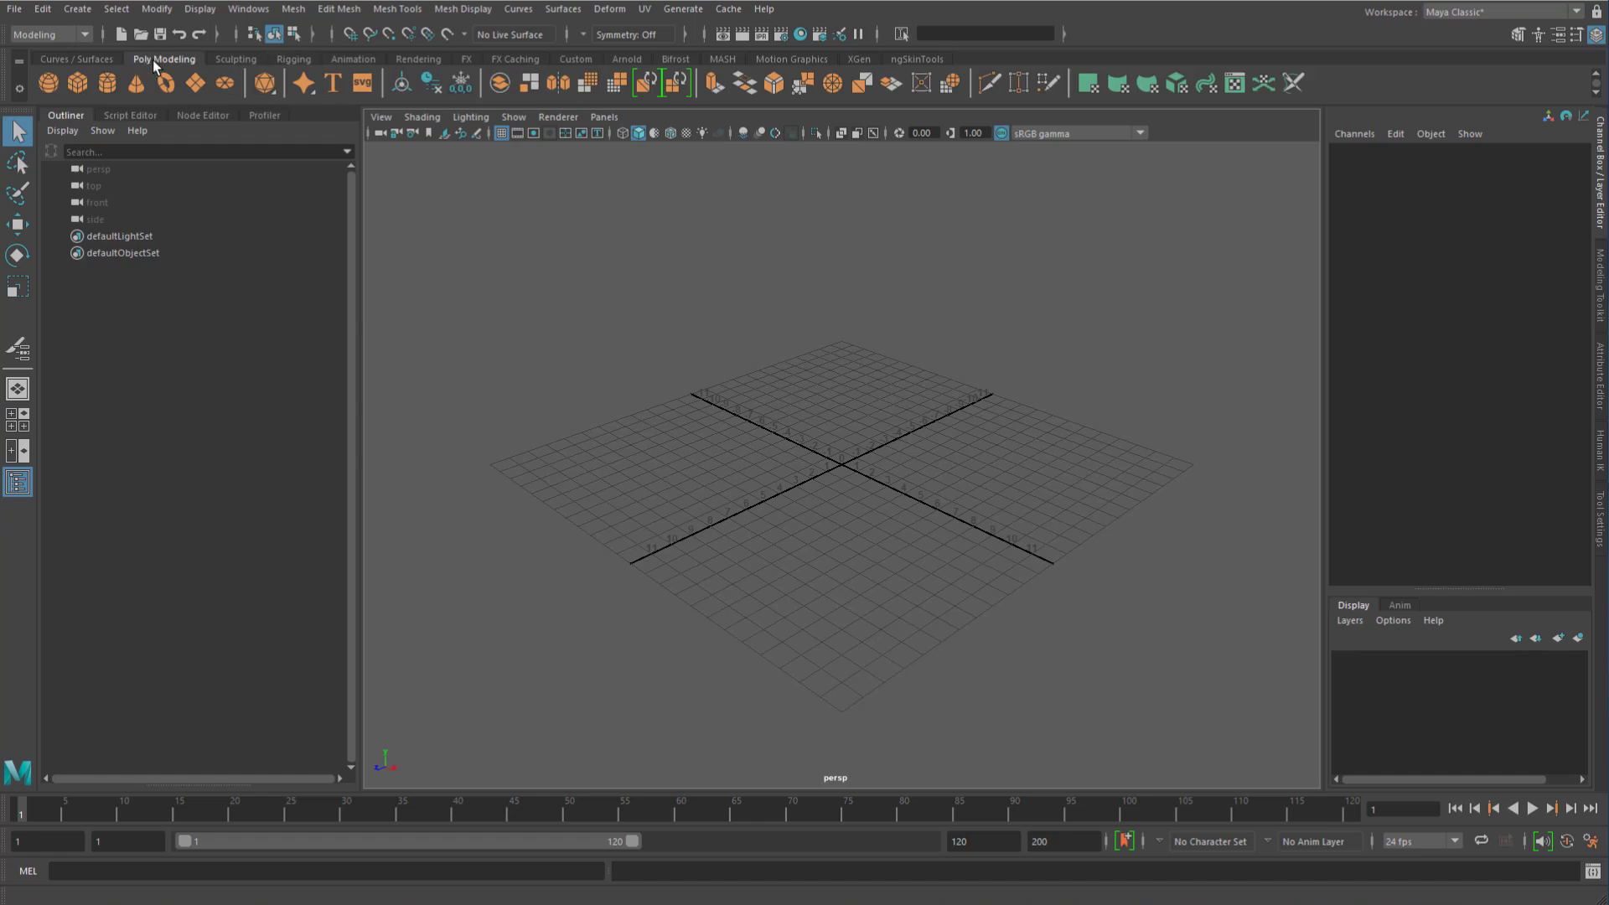
{"action": "left_click", "coordinate": [75, 86]}
{"action": "key", "text": "f"}
{"action": "left_click_drag", "start_coordinate": [775, 436], "coordinate": [862, 394], "text": "alt"}
{"action": "scroll", "coordinate": [863, 395], "scroll_direction": "down", "scroll_amount": 5}
{"action": "right_click_drag", "start_coordinate": [863, 391], "coordinate": [776, 372], "text": "alt"}
Step: Delete the cube's construction history and clear the selection
{"action": "key", "text": "space"}
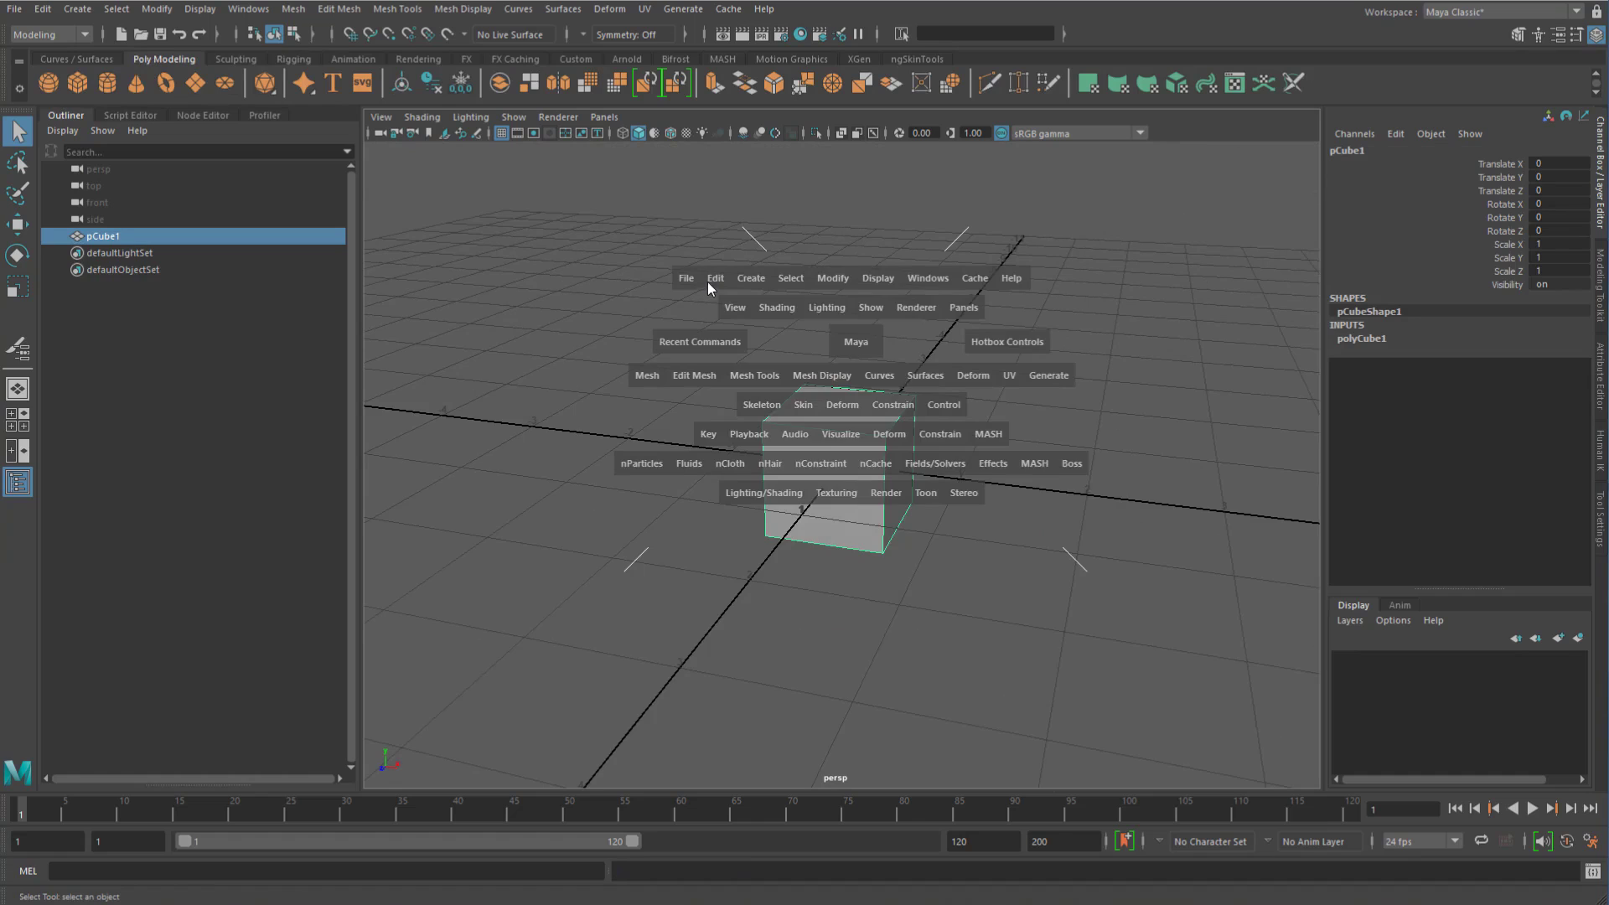
{"action": "left_click_drag", "start_coordinate": [707, 281], "coordinate": [1063, 463]}
{"action": "left_click", "coordinate": [1064, 398]}
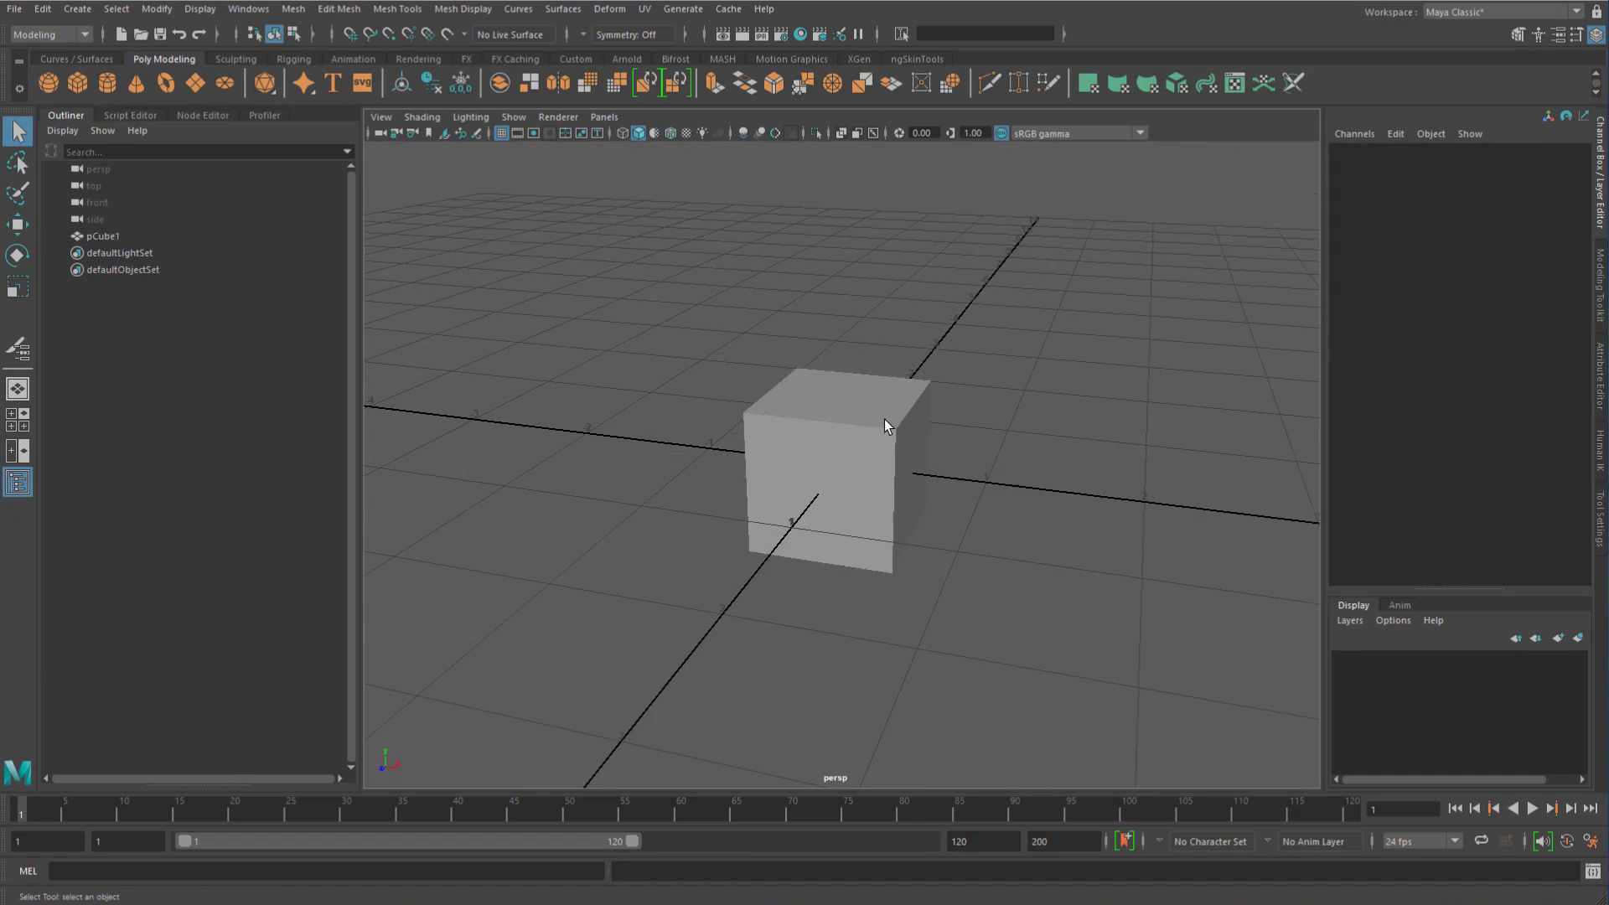
Step: Select the cube's upper front-left vertex in vertex mode and expand its CV coordinate values
{"action": "left_click", "coordinate": [821, 415]}
{"action": "mouse_move", "coordinate": [821, 415]}
{"action": "right_mouse_down", "text": "alt"}
{"action": "mouse_move", "coordinate": [890, 403]}
{"action": "mouse_move", "coordinate": [805, 404]}
{"action": "right_mouse_up", "text": "alt"}
{"action": "scroll", "coordinate": [746, 430], "scroll_direction": "up", "scroll_amount": 2}
{"action": "left_click_drag", "start_coordinate": [600, 280], "coordinate": [701, 413]}
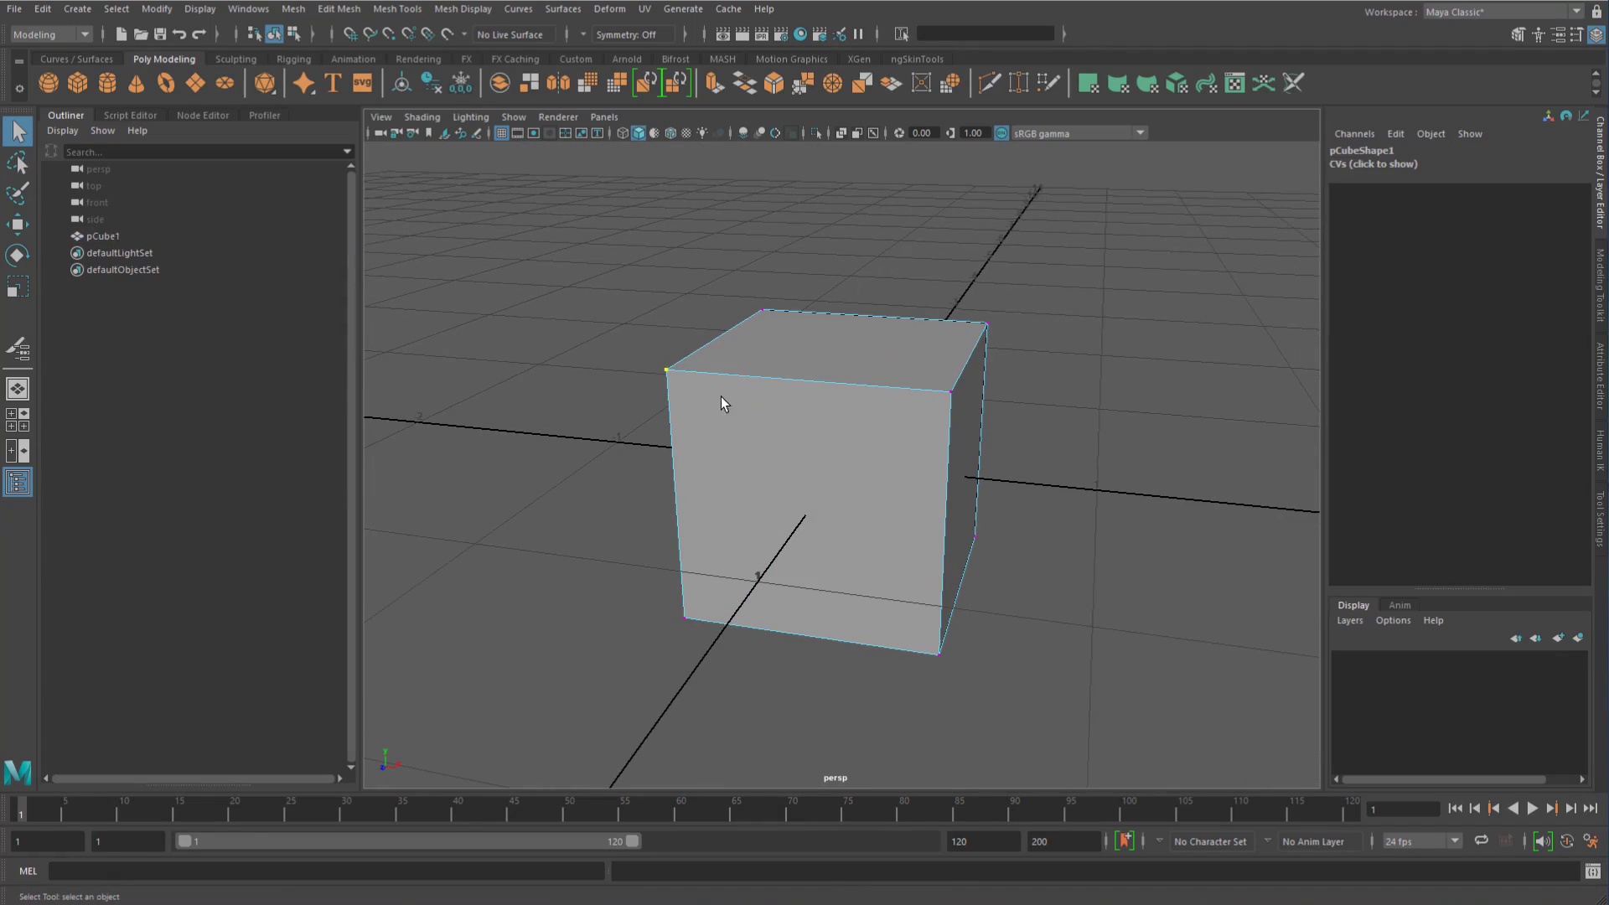
{"action": "left_click", "coordinate": [1382, 165]}
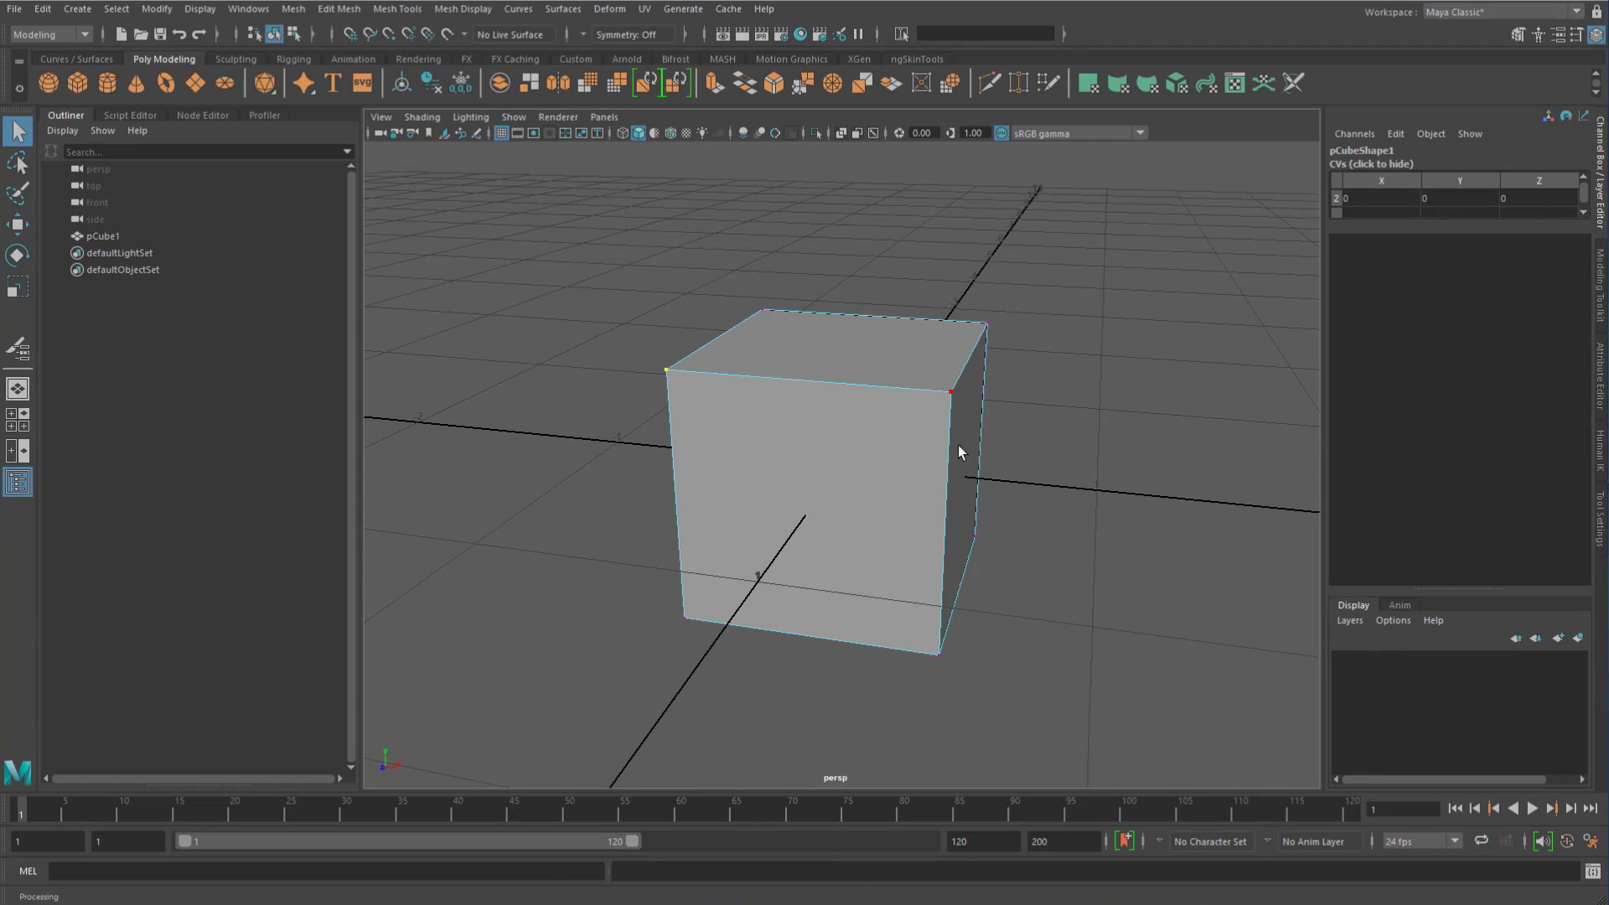
Step: Move the selected vertex away from the cube to CV offsets of about X -1.073, Y 0.512, Z 0.074
{"action": "right_click_drag", "start_coordinate": [963, 444], "coordinate": [815, 374], "text": "alt"}
{"action": "middle_click_drag", "start_coordinate": [815, 374], "coordinate": [858, 410], "text": "alt"}
{"action": "key", "text": "w"}
{"action": "middle_click_drag", "start_coordinate": [747, 500], "coordinate": [565, 380]}
{"action": "left_click_drag", "start_coordinate": [564, 379], "coordinate": [499, 407], "text": "alt"}
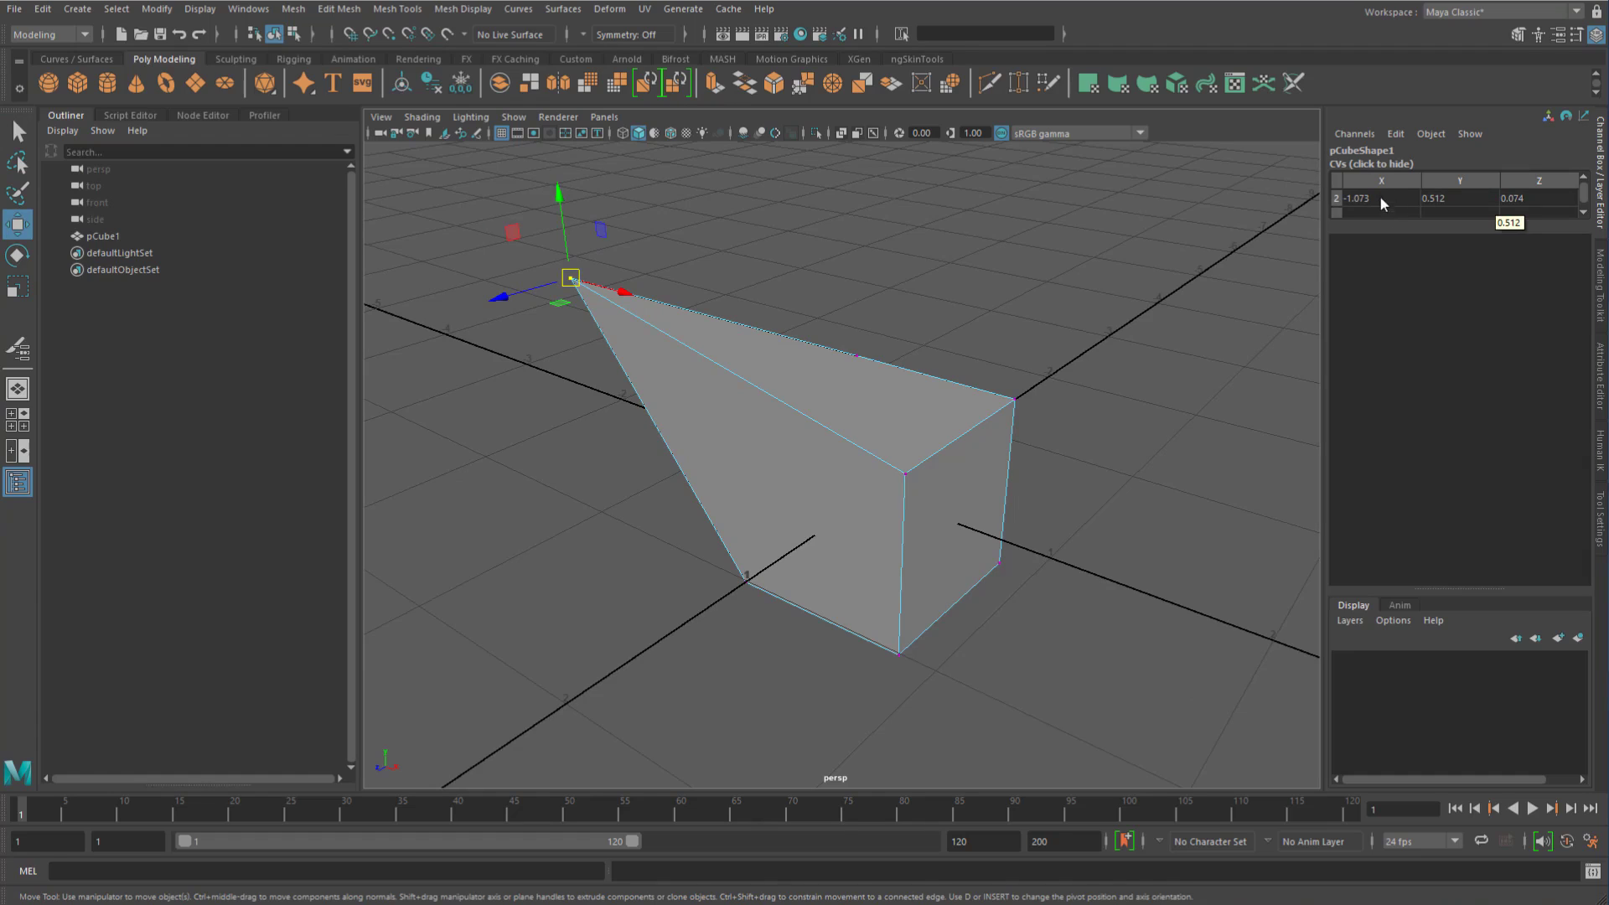
Step: Set the selected vertex's X, Y and Z CV values to 0
{"action": "left_click_drag", "start_coordinate": [1369, 201], "coordinate": [1526, 199]}
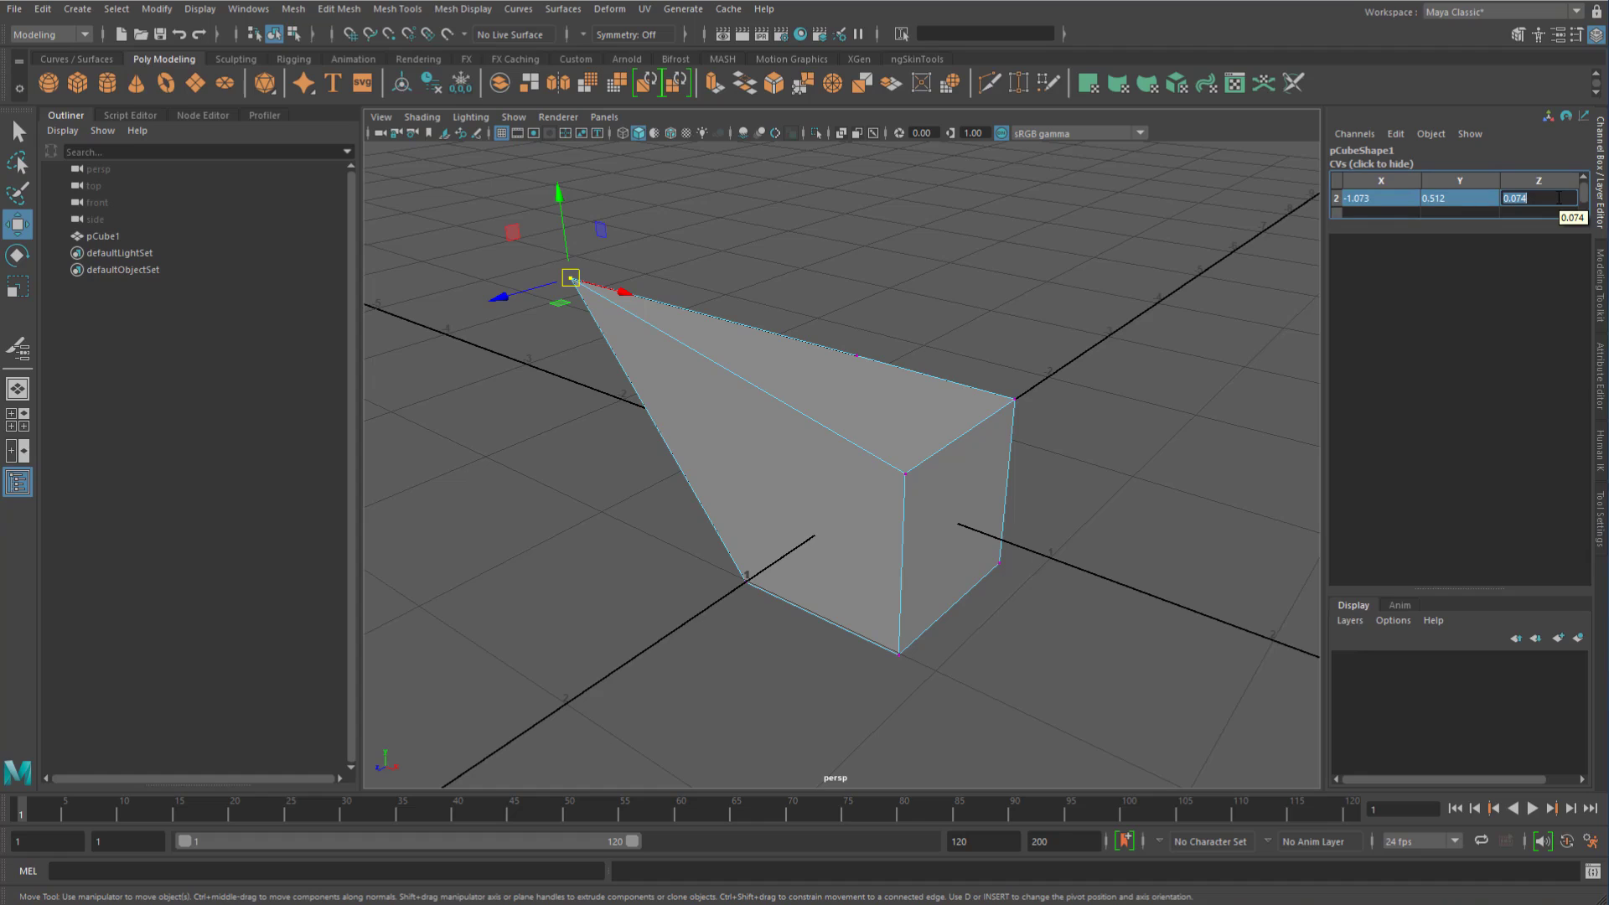
{"action": "type", "text": "0"}
{"action": "key", "text": "Return"}
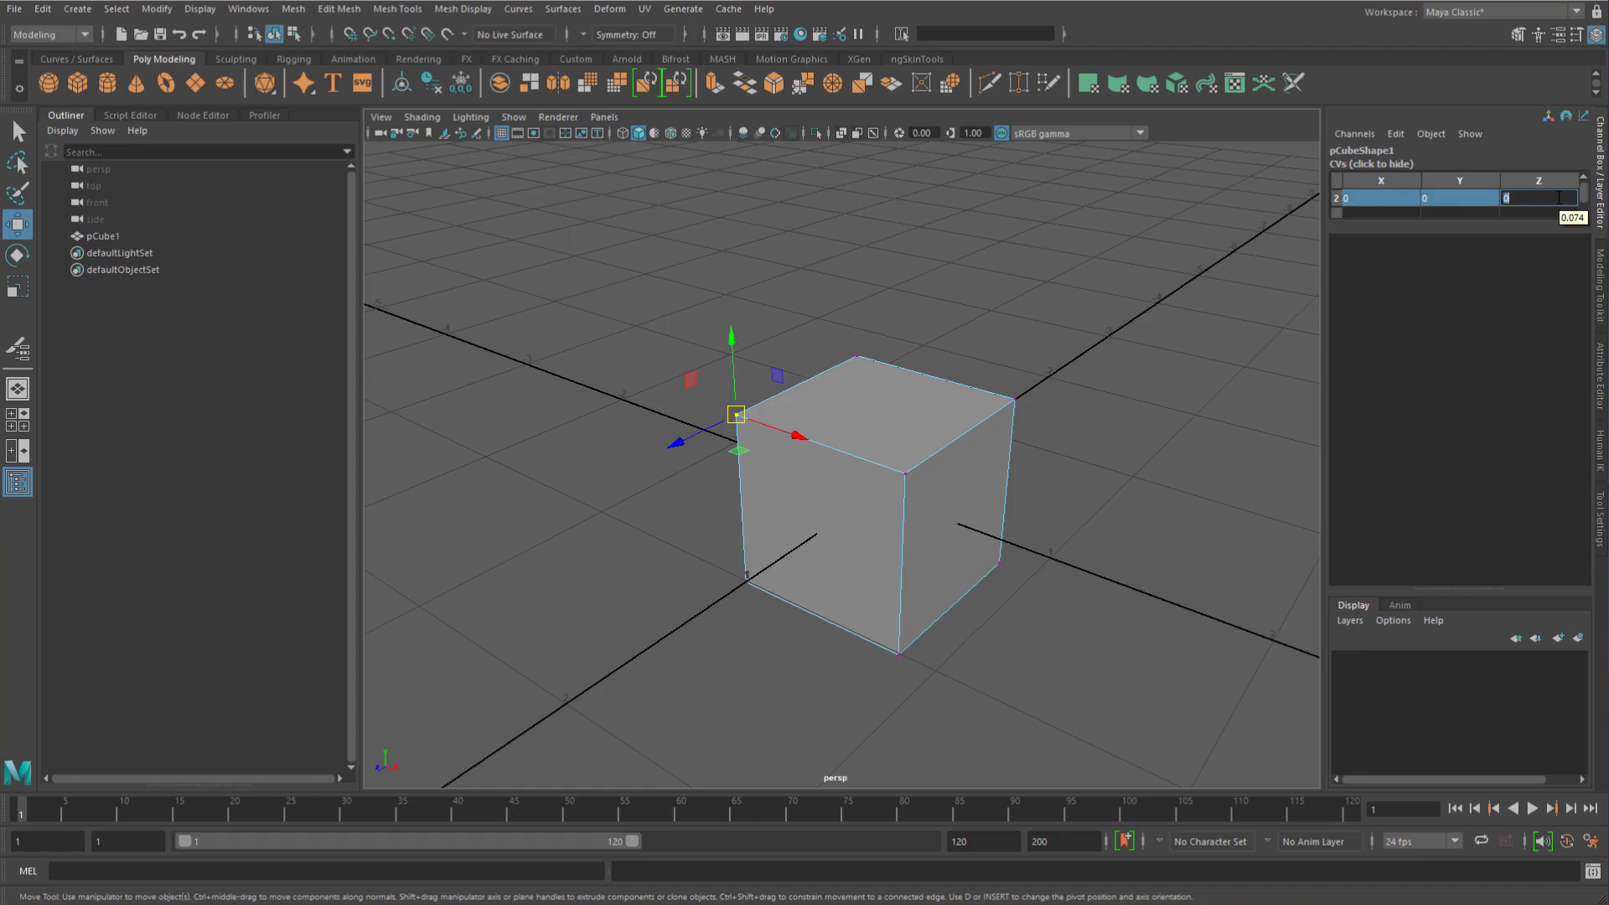
Step: Return the cube to object mode and select it as a whole
{"action": "left_click_drag", "start_coordinate": [942, 261], "coordinate": [1221, 269], "text": "alt"}
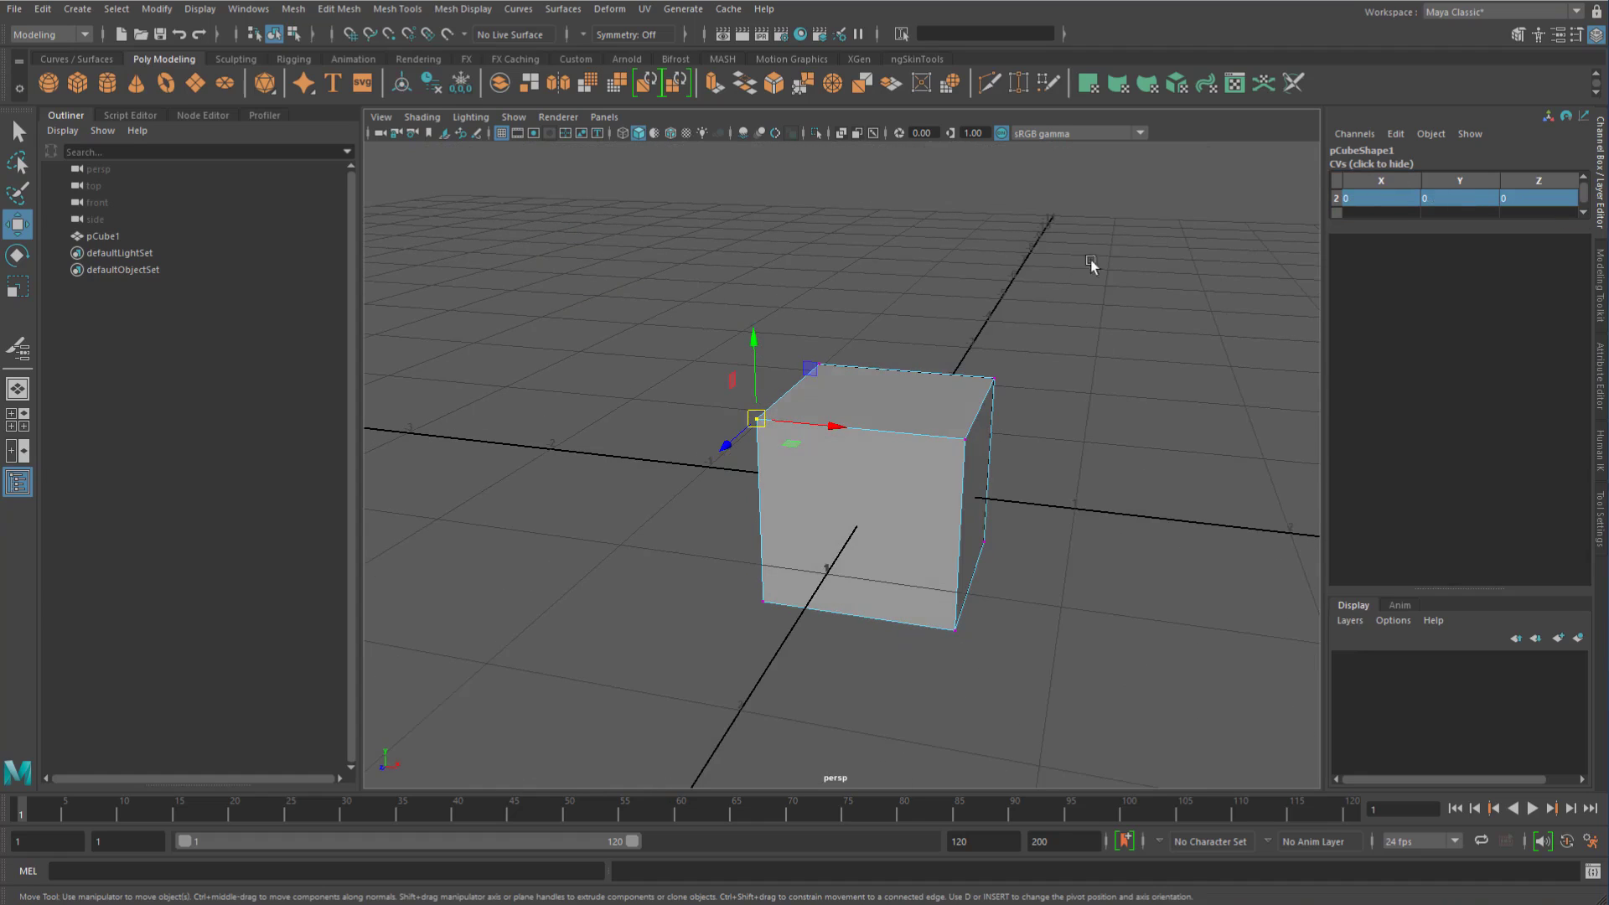
{"action": "left_click", "coordinate": [963, 311]}
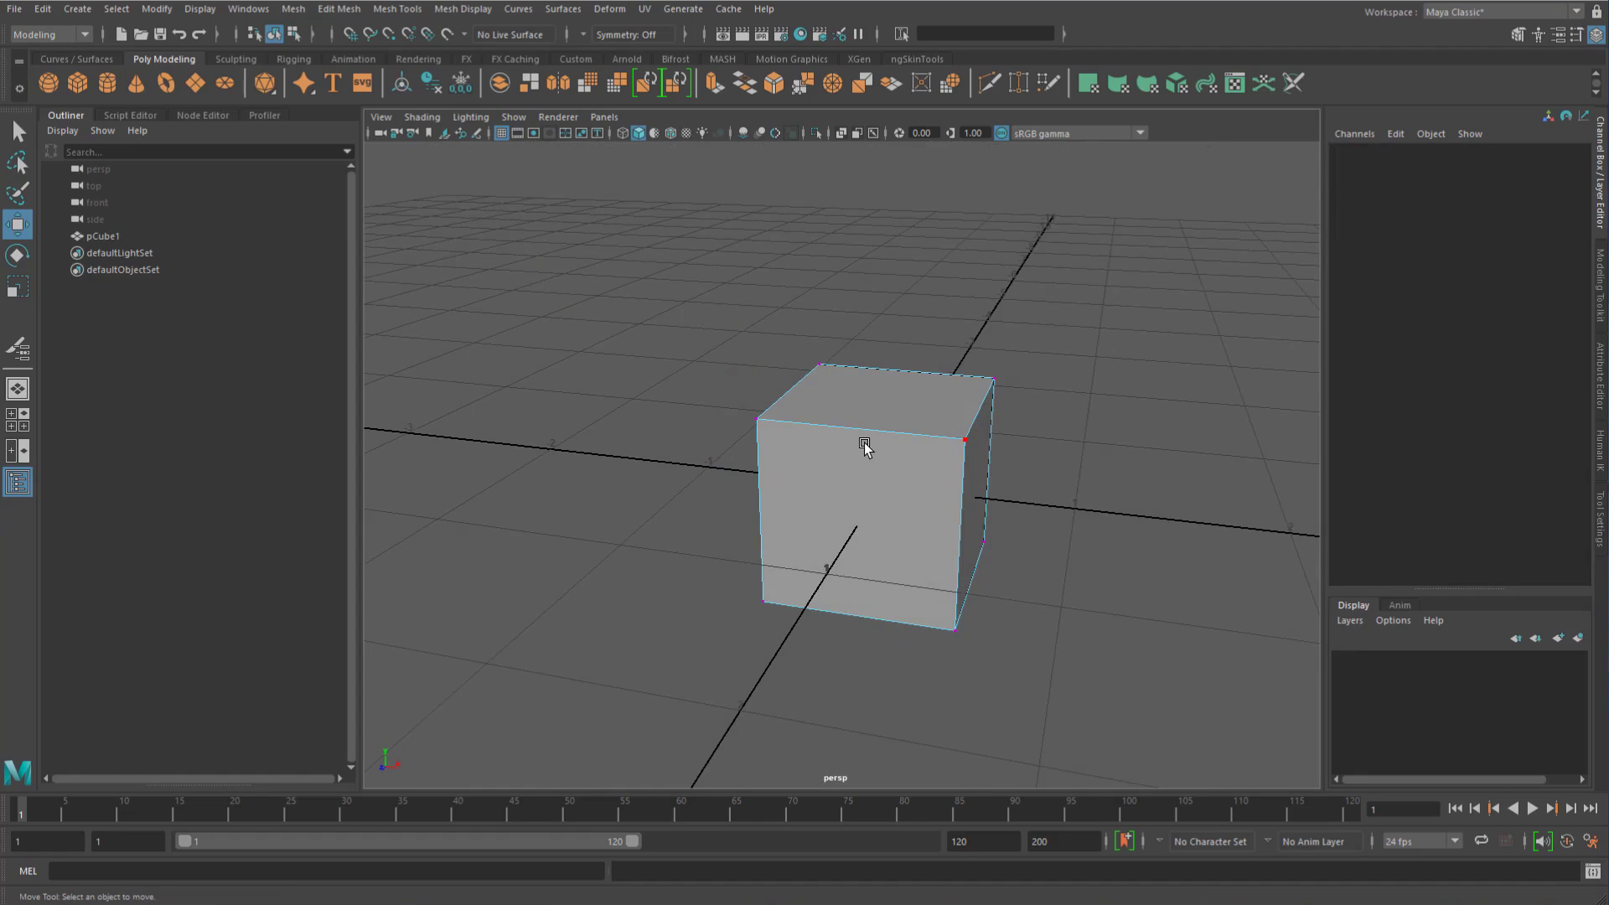
{"action": "right_click_drag", "start_coordinate": [863, 440], "coordinate": [938, 417]}
{"action": "left_click", "coordinate": [995, 325]}
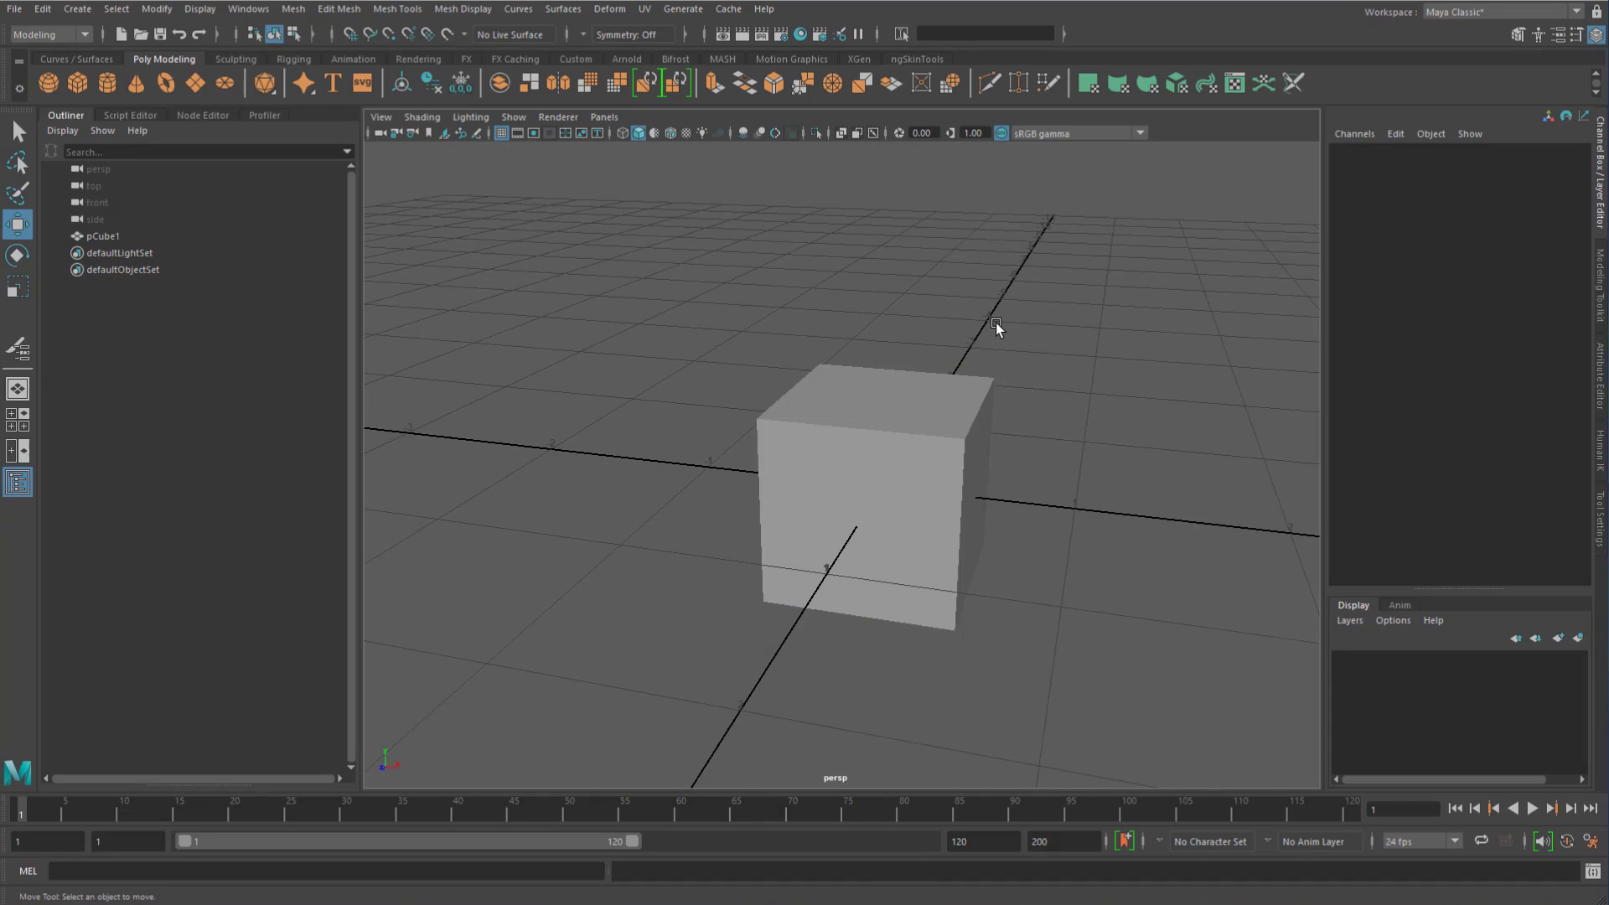
{"action": "left_click", "coordinate": [868, 382]}
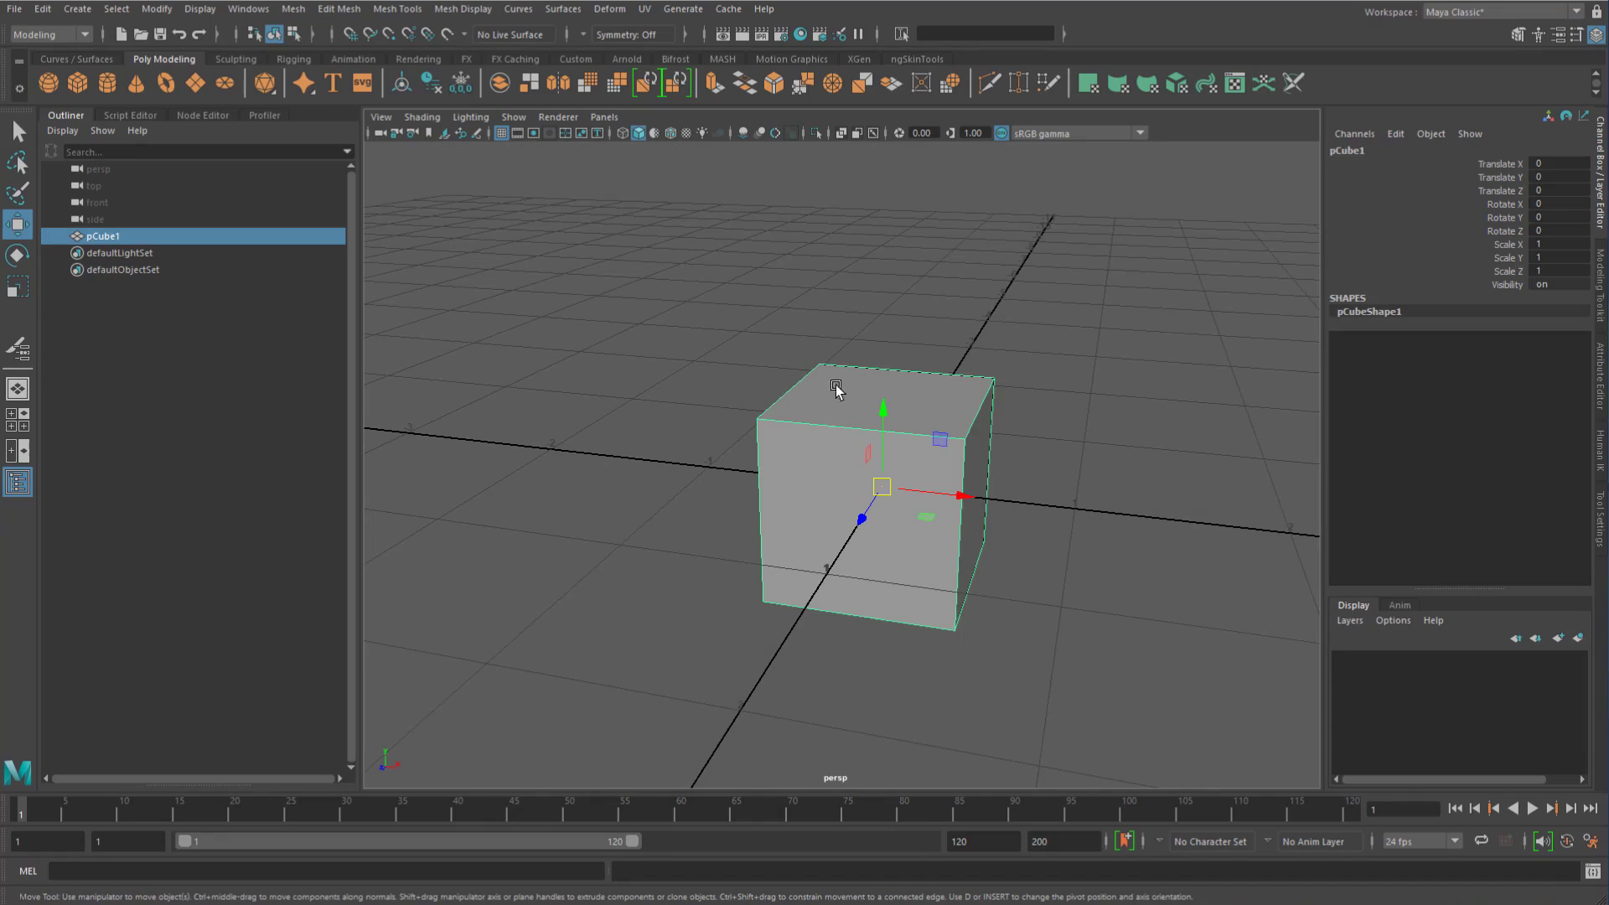
Step: Display pCubeShape1 in the Node Editor with its full attribute list, including Control Points and Pnts
{"action": "left_click", "coordinate": [198, 115]}
{"action": "middle_click_drag", "start_coordinate": [431, 464], "coordinate": [644, 380], "text": "alt"}
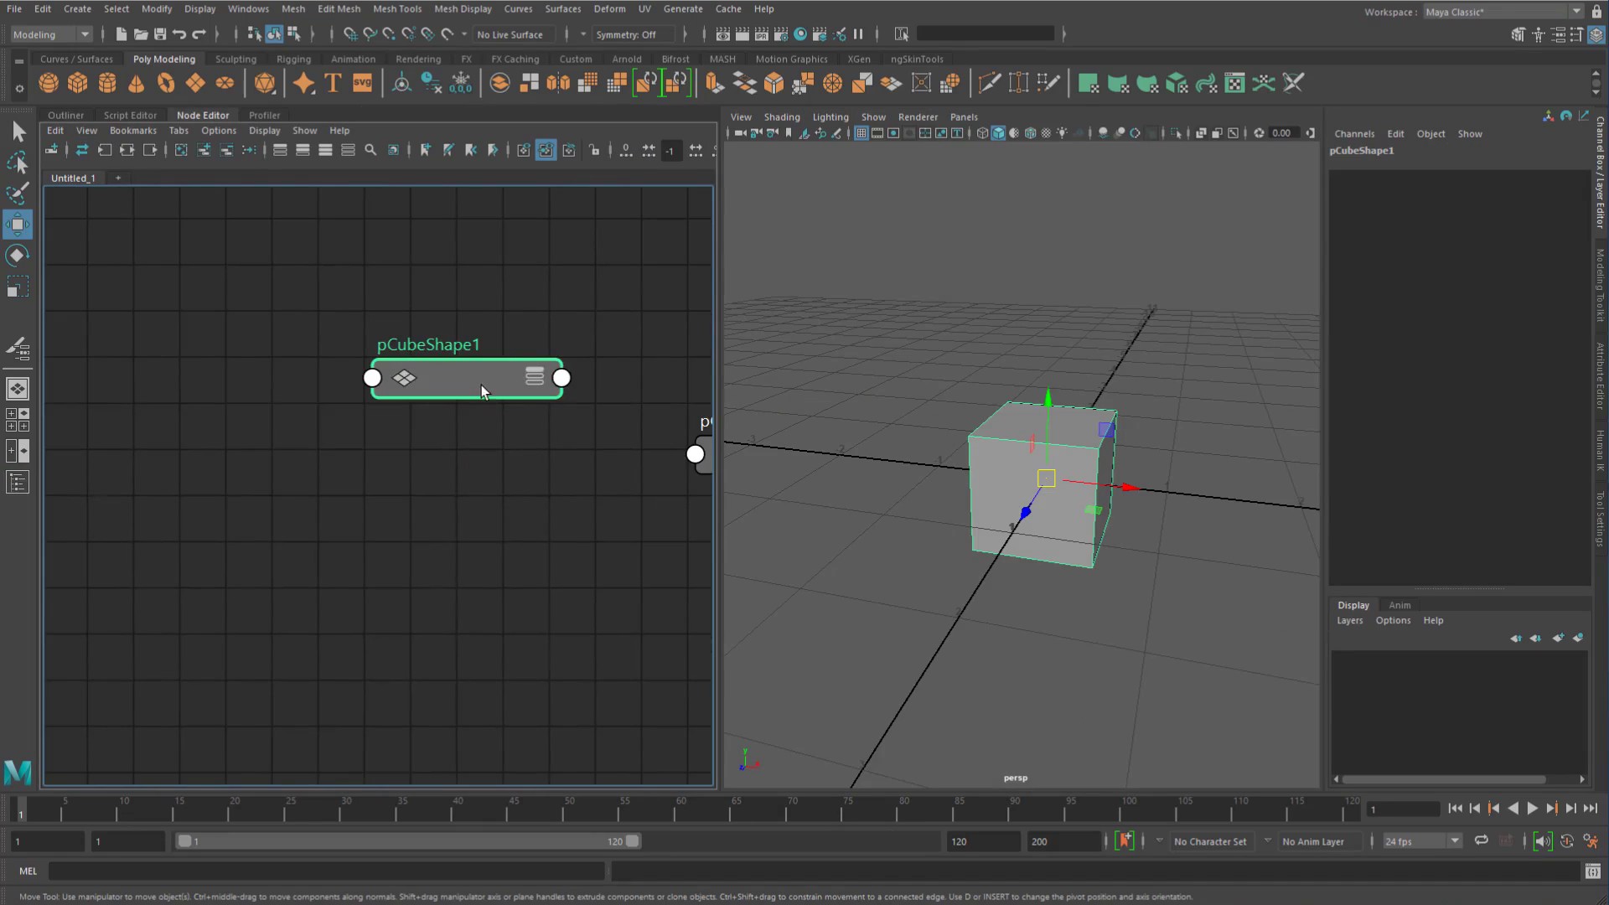
{"action": "left_click_drag", "start_coordinate": [477, 387], "coordinate": [439, 390]}
{"action": "key", "text": "3"}
{"action": "middle_click_drag", "start_coordinate": [361, 580], "coordinate": [320, 313], "text": "alt"}
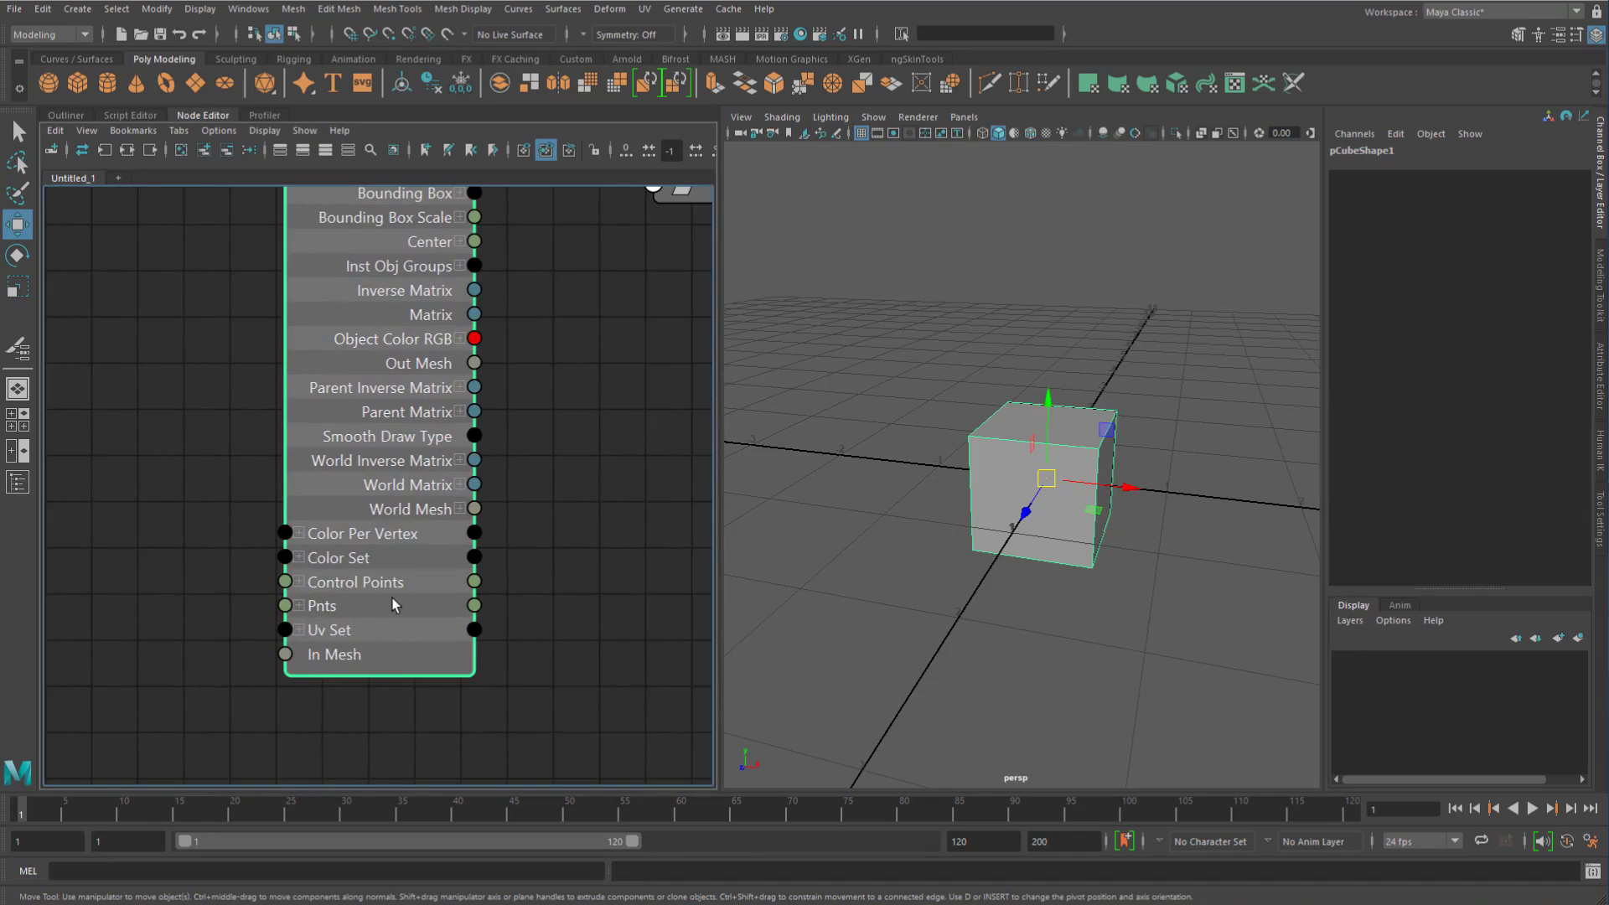
{"action": "left_click", "coordinate": [567, 592]}
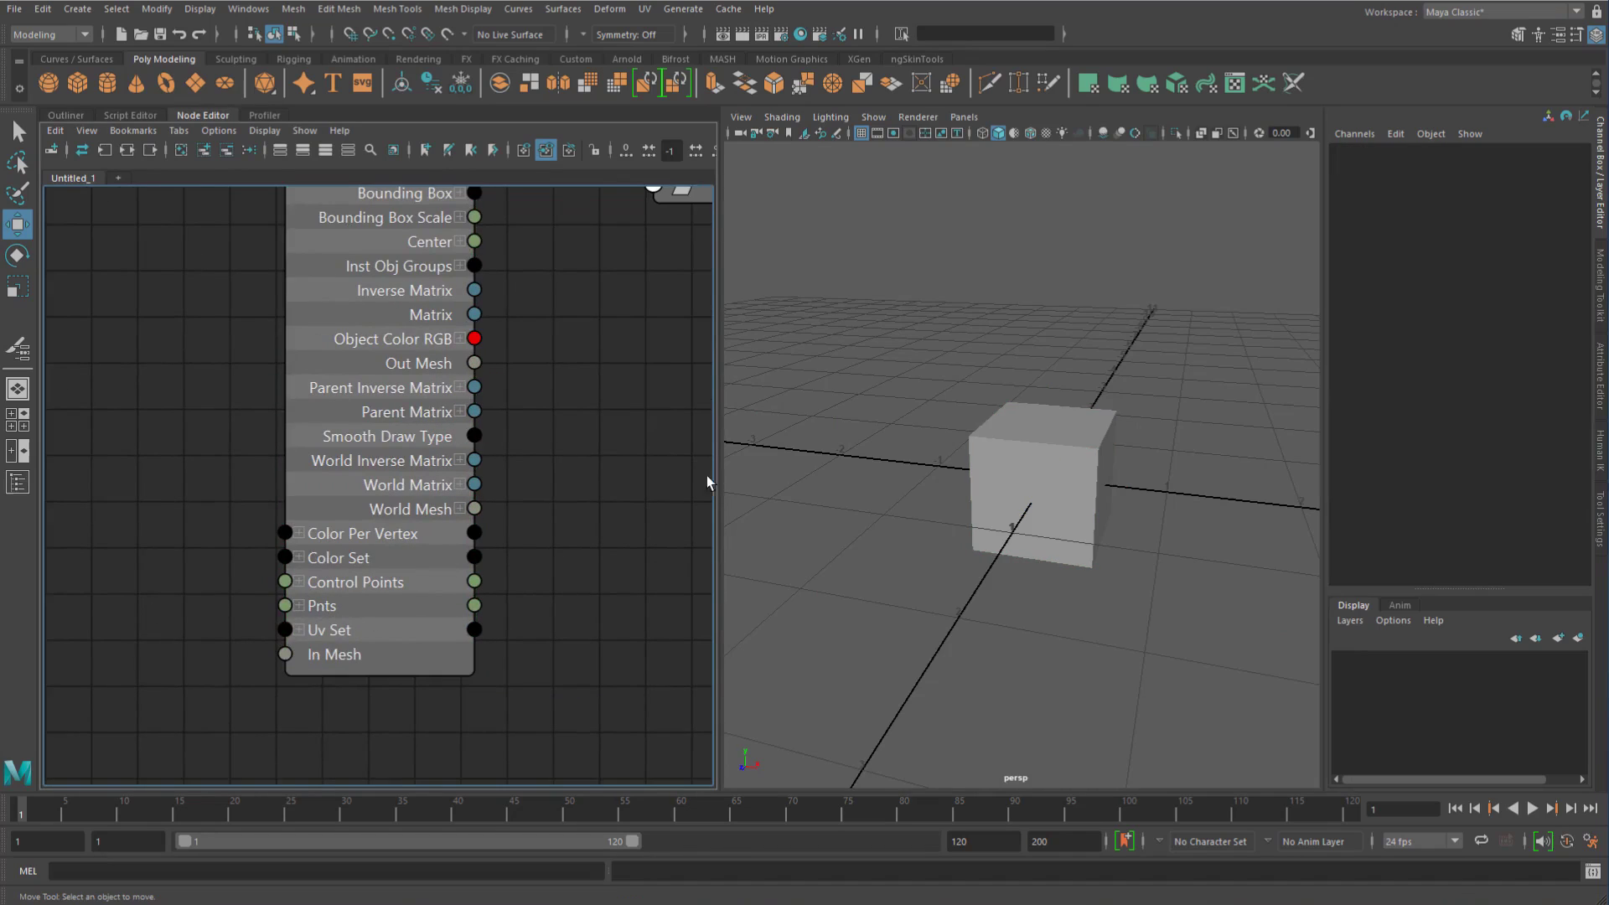
Step: Create a locator and place its transform node beside the lower part of the cube's shape node
{"action": "left_click", "coordinate": [298, 60]}
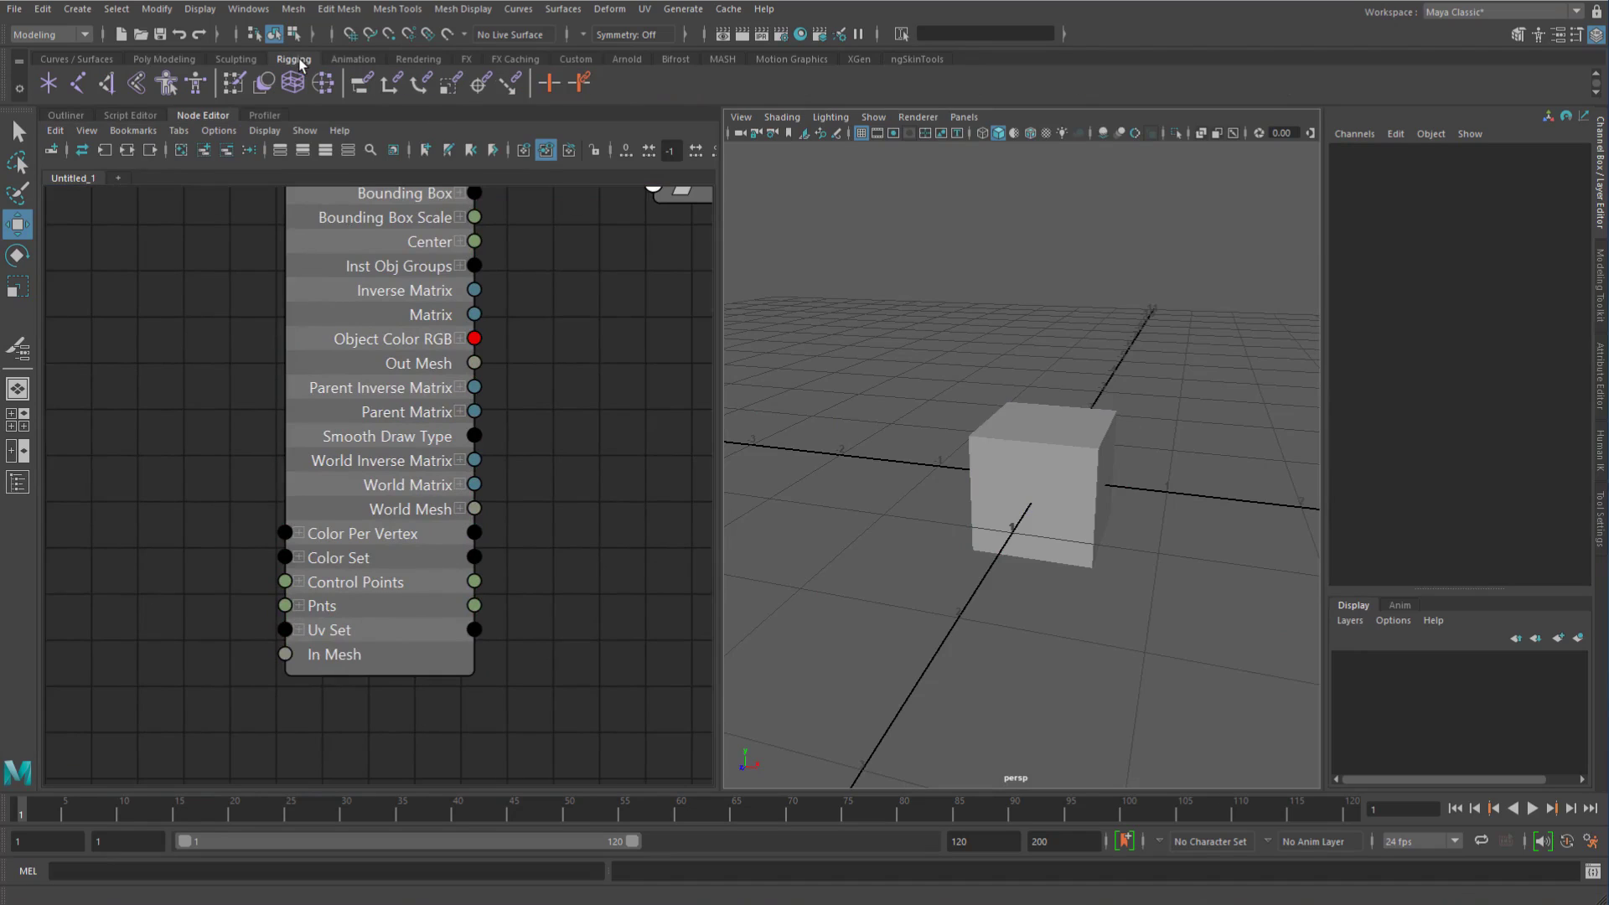
{"action": "left_click", "coordinate": [49, 91]}
{"action": "middle_click_drag", "start_coordinate": [349, 548], "coordinate": [500, 450], "text": "alt"}
{"action": "left_click_drag", "start_coordinate": [291, 328], "coordinate": [154, 624]}
Step: Connect the Translate output of locator1 to Pnts[2] on the cube's shape node
{"action": "left_click", "coordinate": [274, 604]}
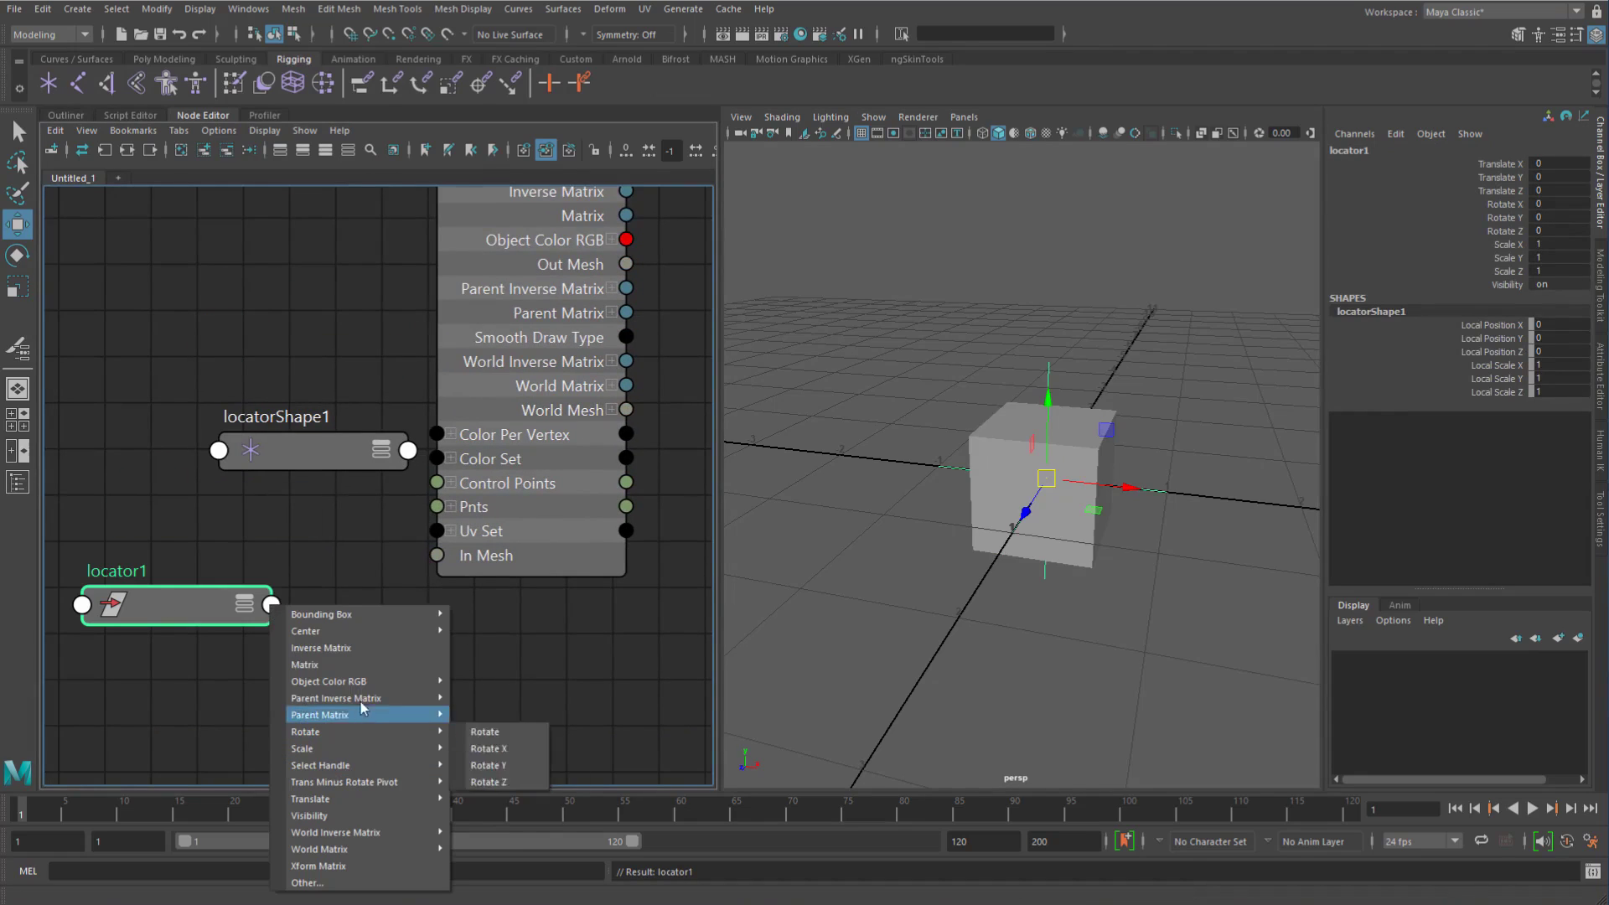
{"action": "mouse_move", "coordinate": [396, 811]}
{"action": "left_click", "coordinate": [497, 813]}
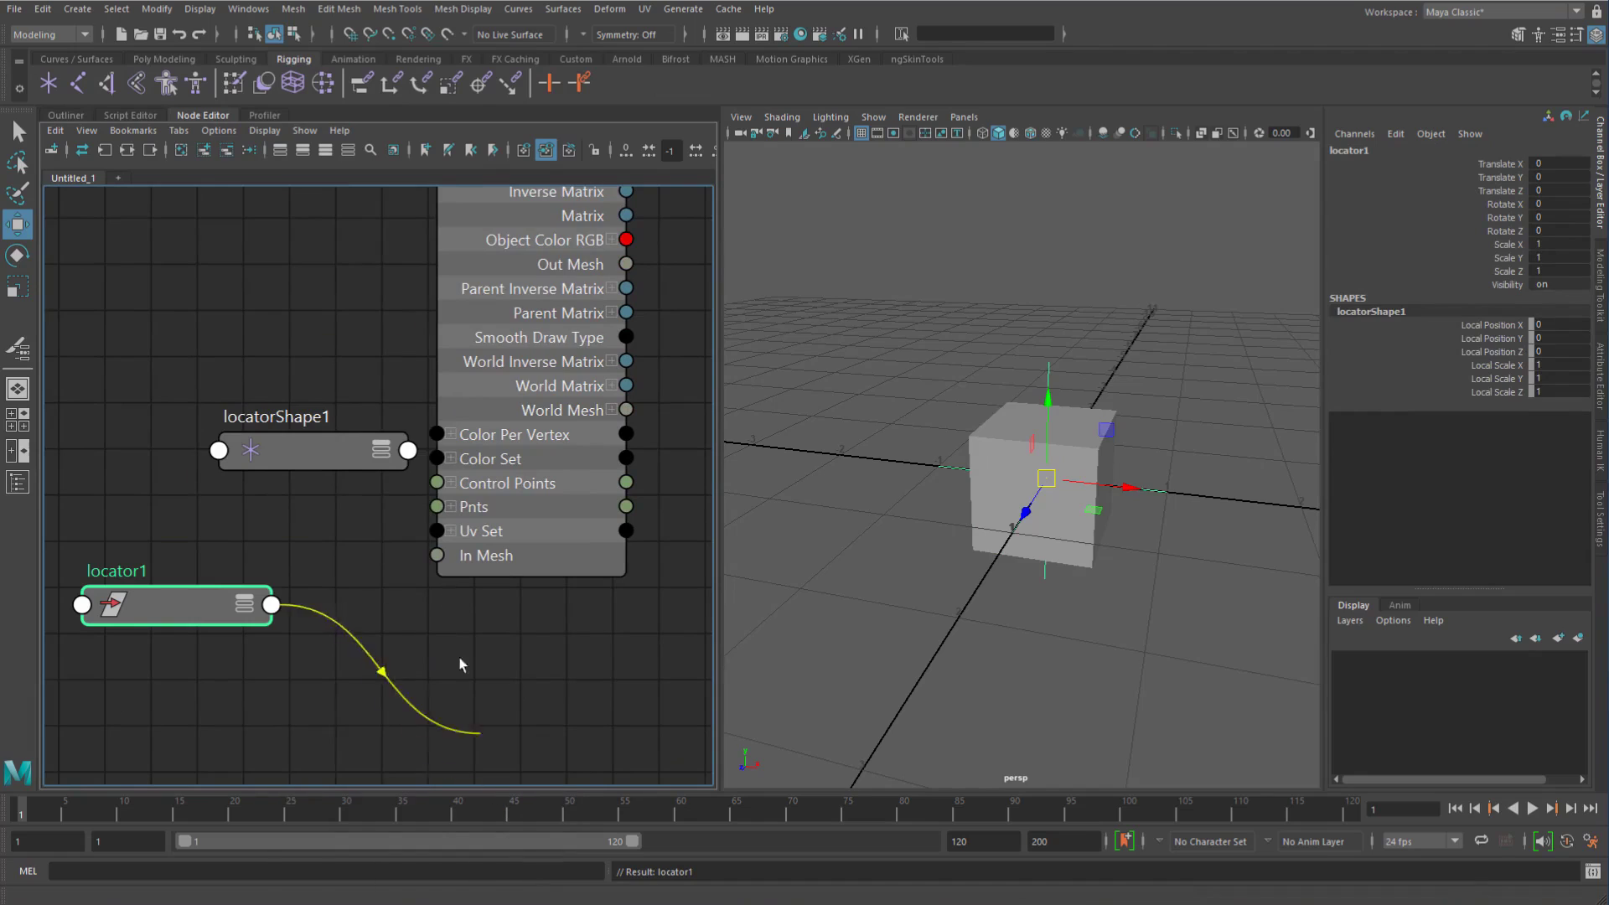
{"action": "left_click", "coordinate": [439, 509]}
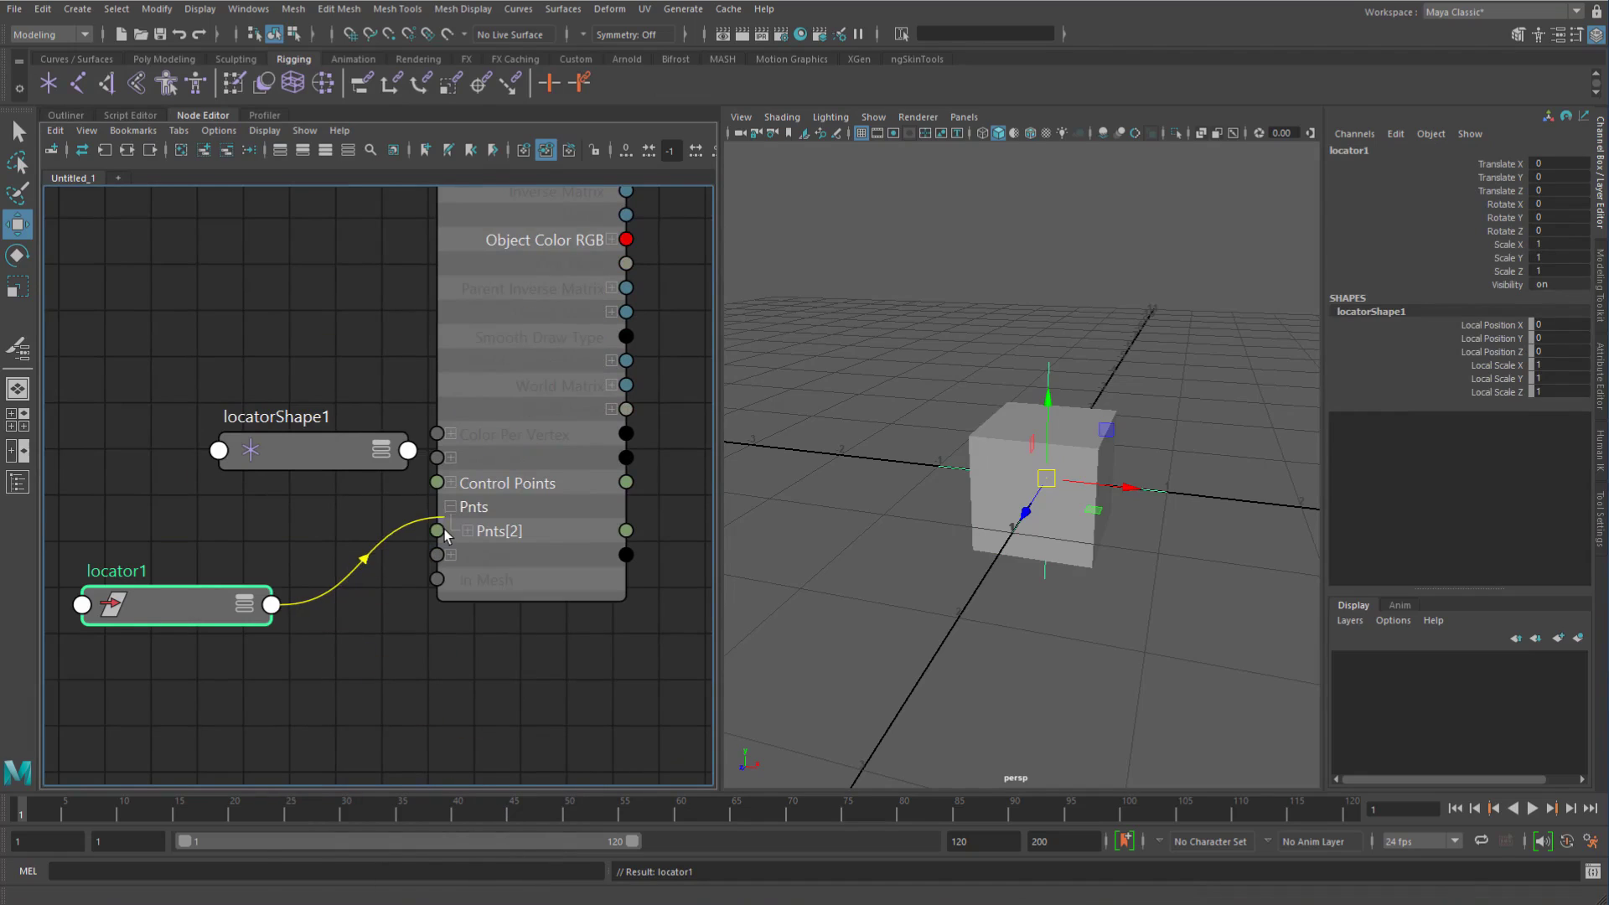
{"action": "left_click", "coordinate": [445, 529]}
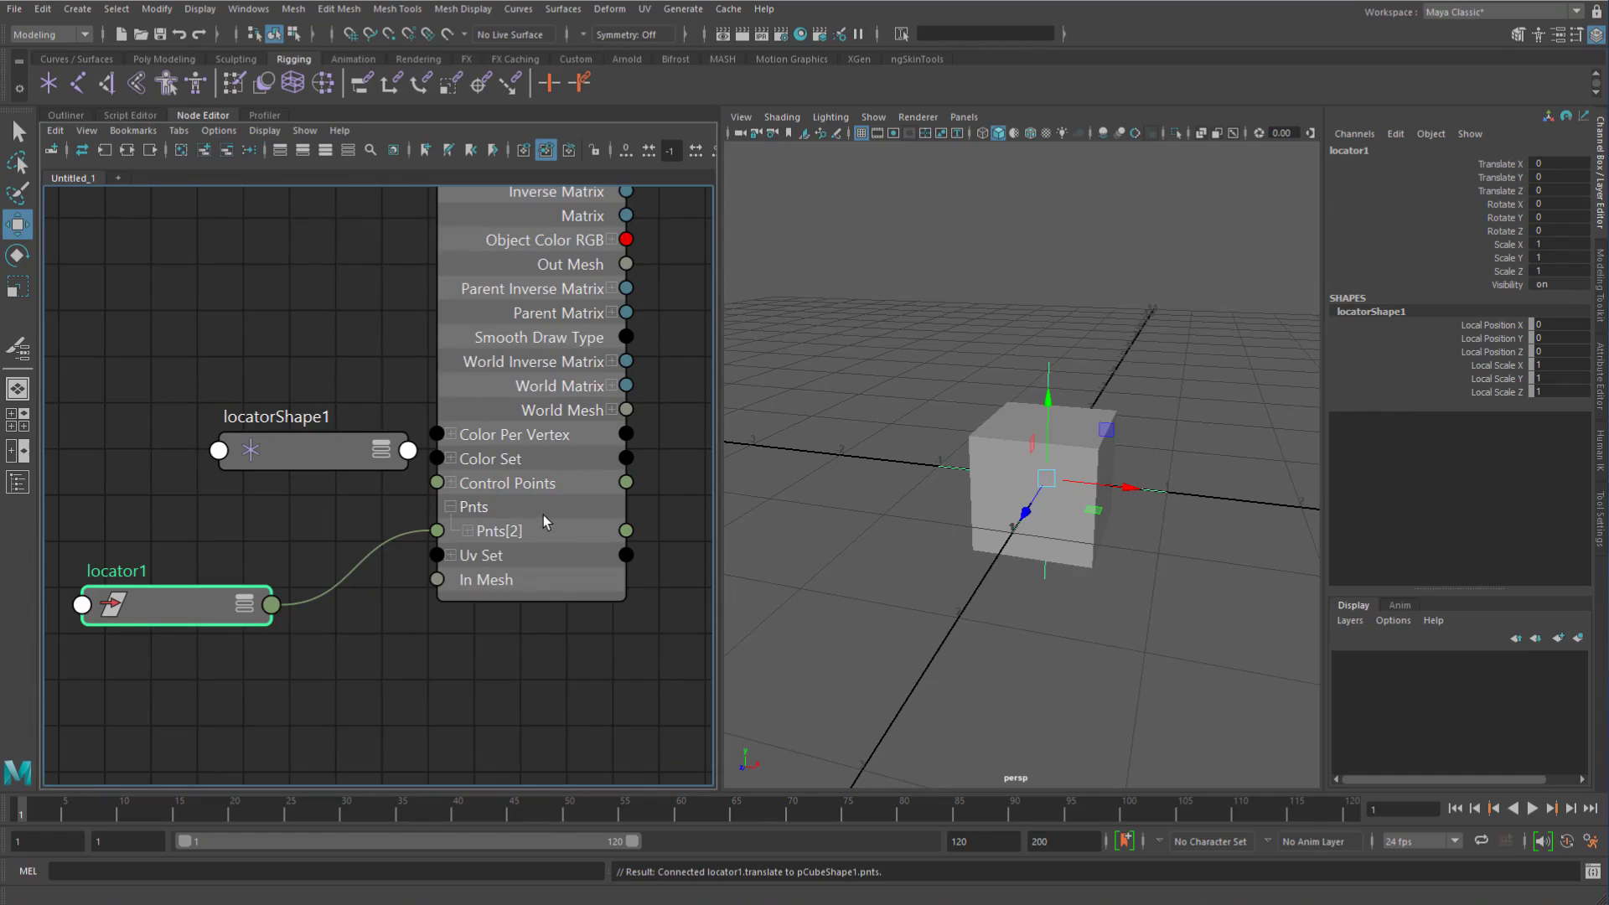
Step: Expand the shape node's Control Points and delete the connection from locator1 to Pnts[2]
{"action": "left_click", "coordinate": [451, 483]}
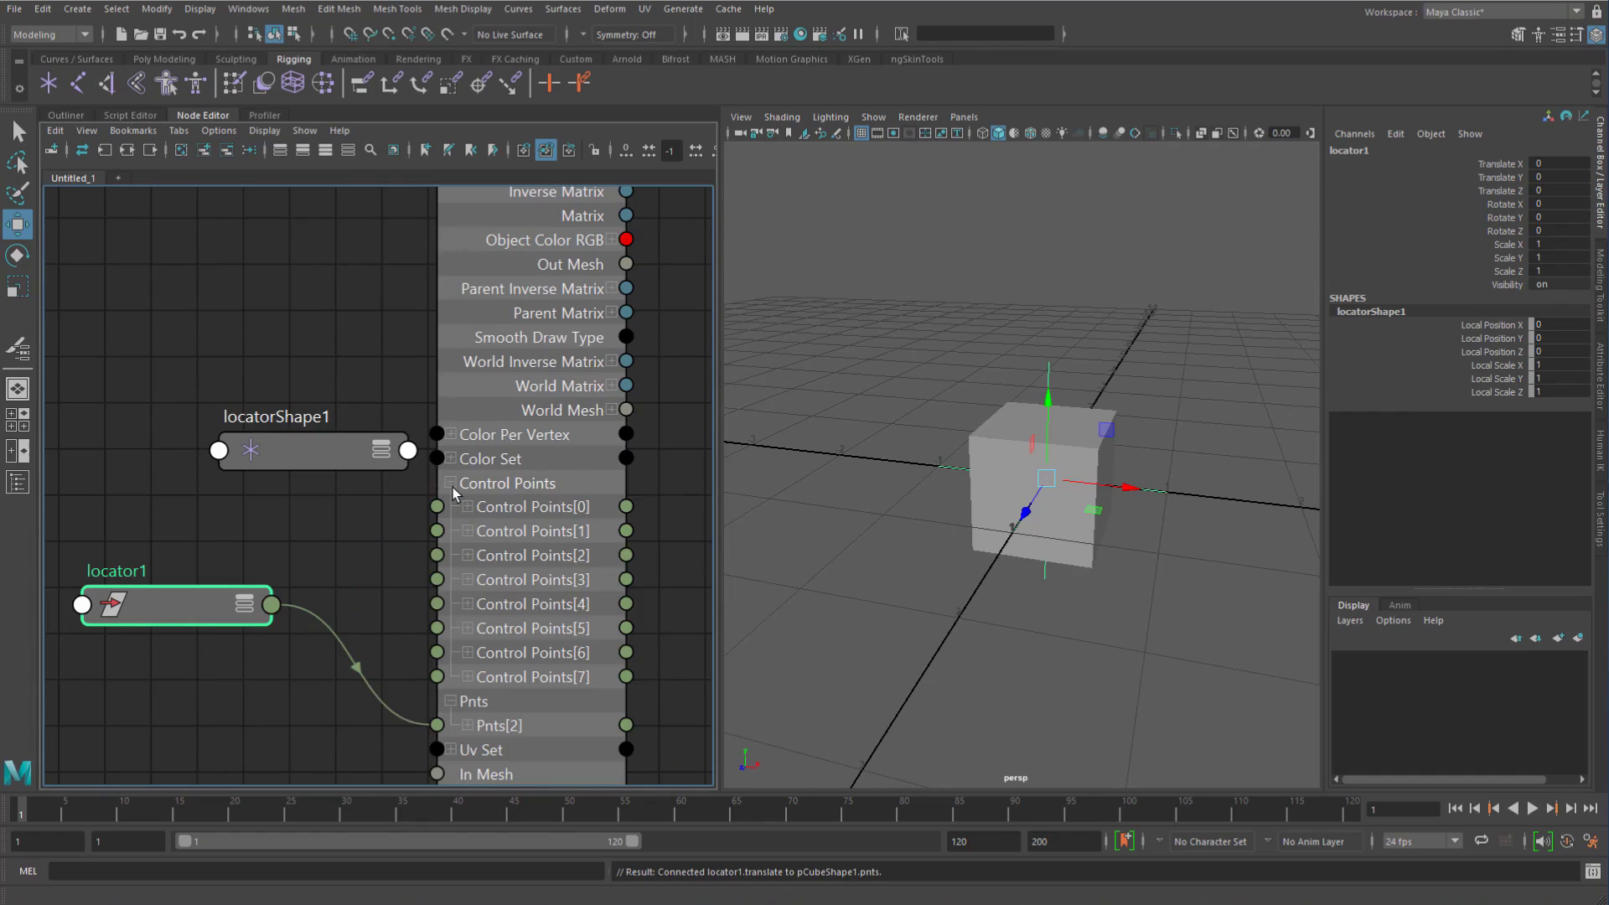
{"action": "middle_click_drag", "start_coordinate": [291, 697], "coordinate": [305, 617], "text": "alt"}
{"action": "left_click", "coordinate": [381, 599]}
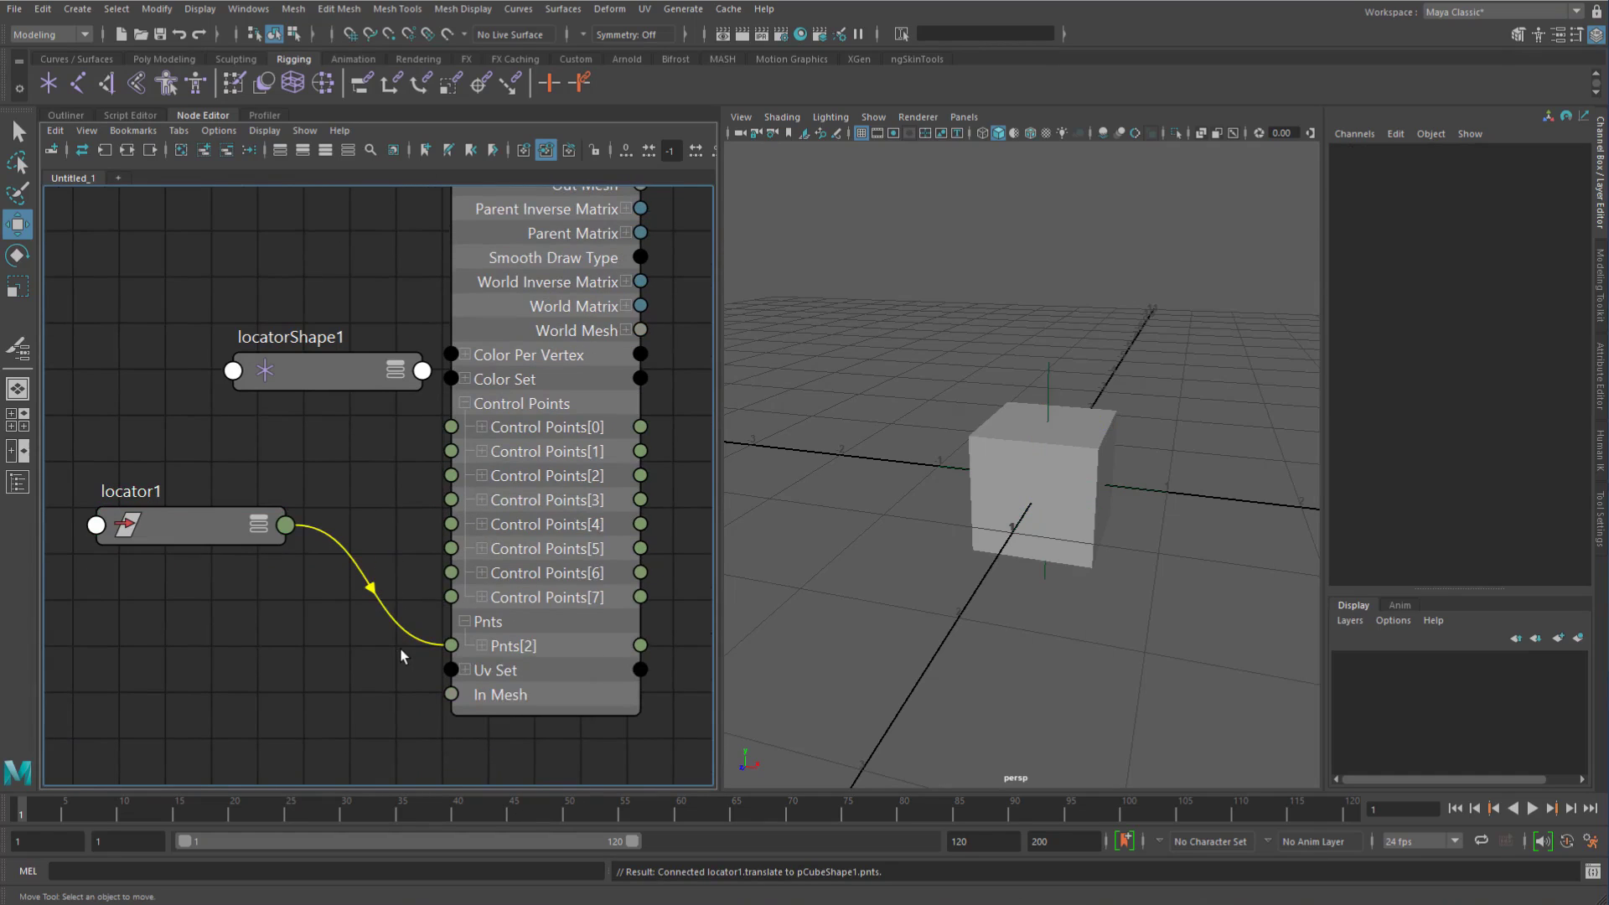
{"action": "key", "text": "Delete"}
{"action": "left_click", "coordinate": [466, 623]}
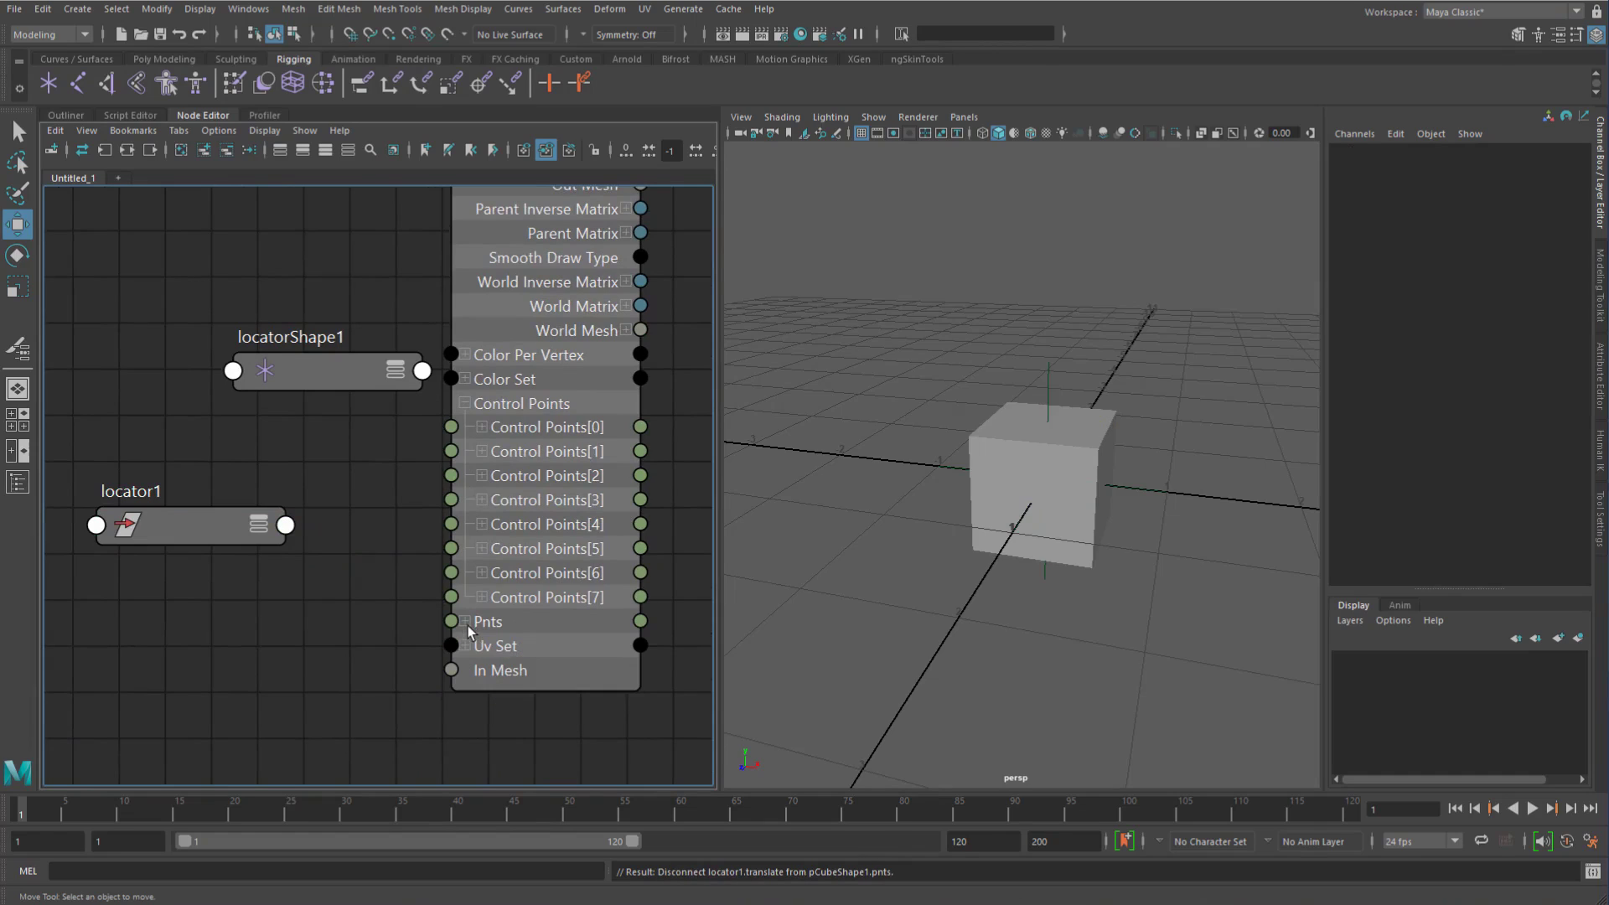
Step: Connect the Translate output of locator1 to Pnts[0] and collapse the shape node's Control Points list
{"action": "left_click", "coordinate": [285, 524]}
{"action": "mouse_move", "coordinate": [440, 724]}
{"action": "left_click", "coordinate": [502, 725]}
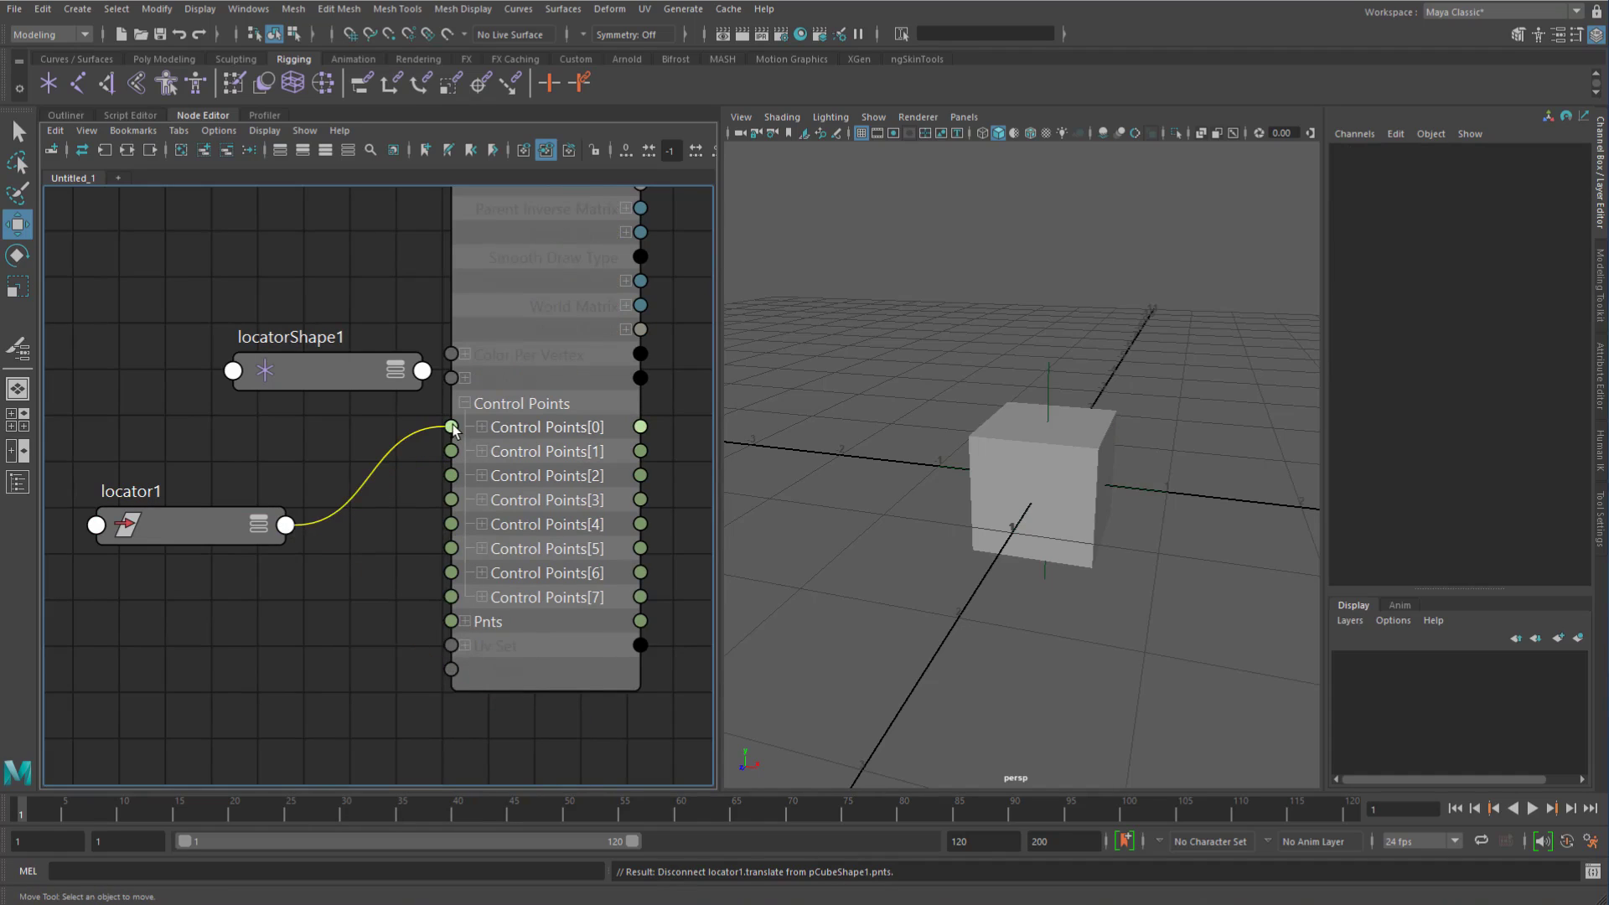
{"action": "left_click", "coordinate": [450, 620]}
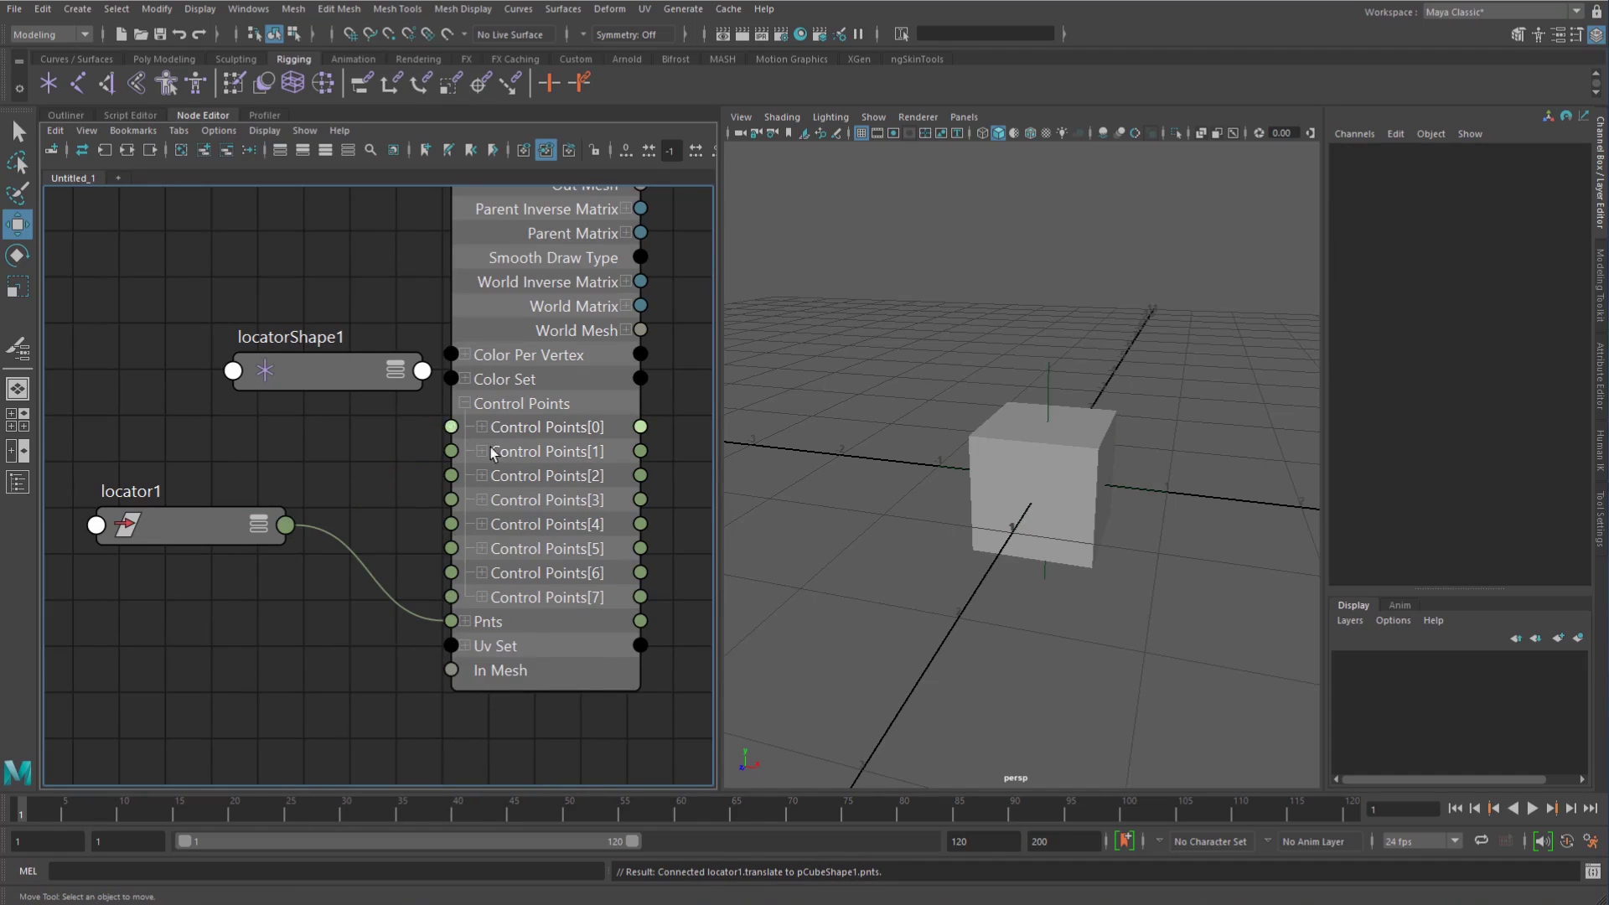
{"action": "left_click", "coordinate": [465, 621]}
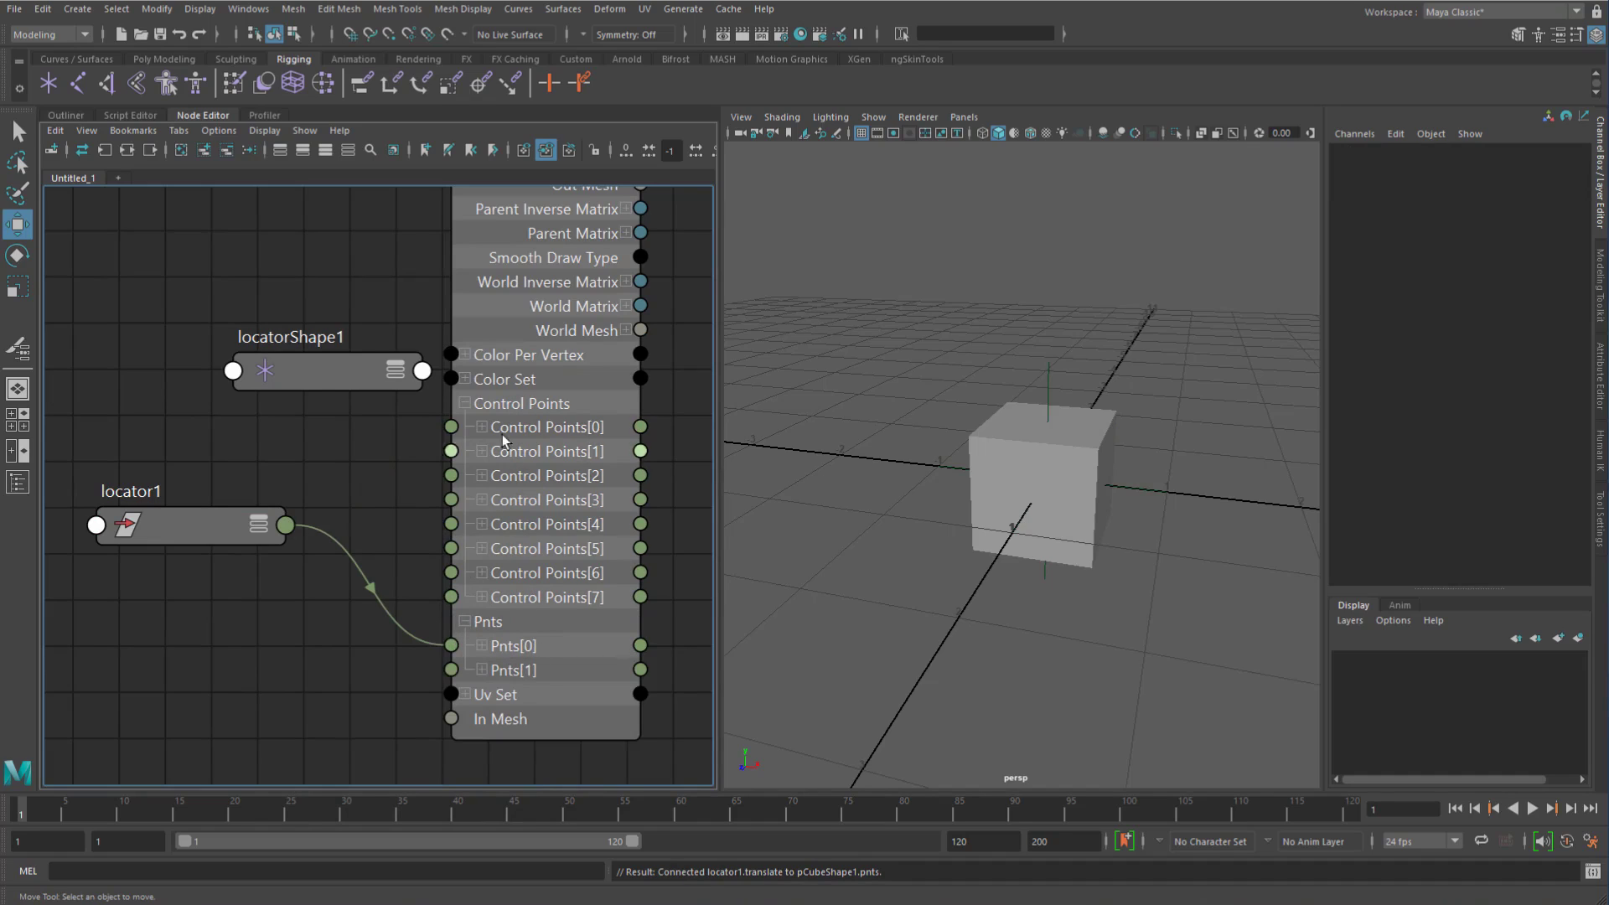
{"action": "left_click", "coordinate": [465, 405]}
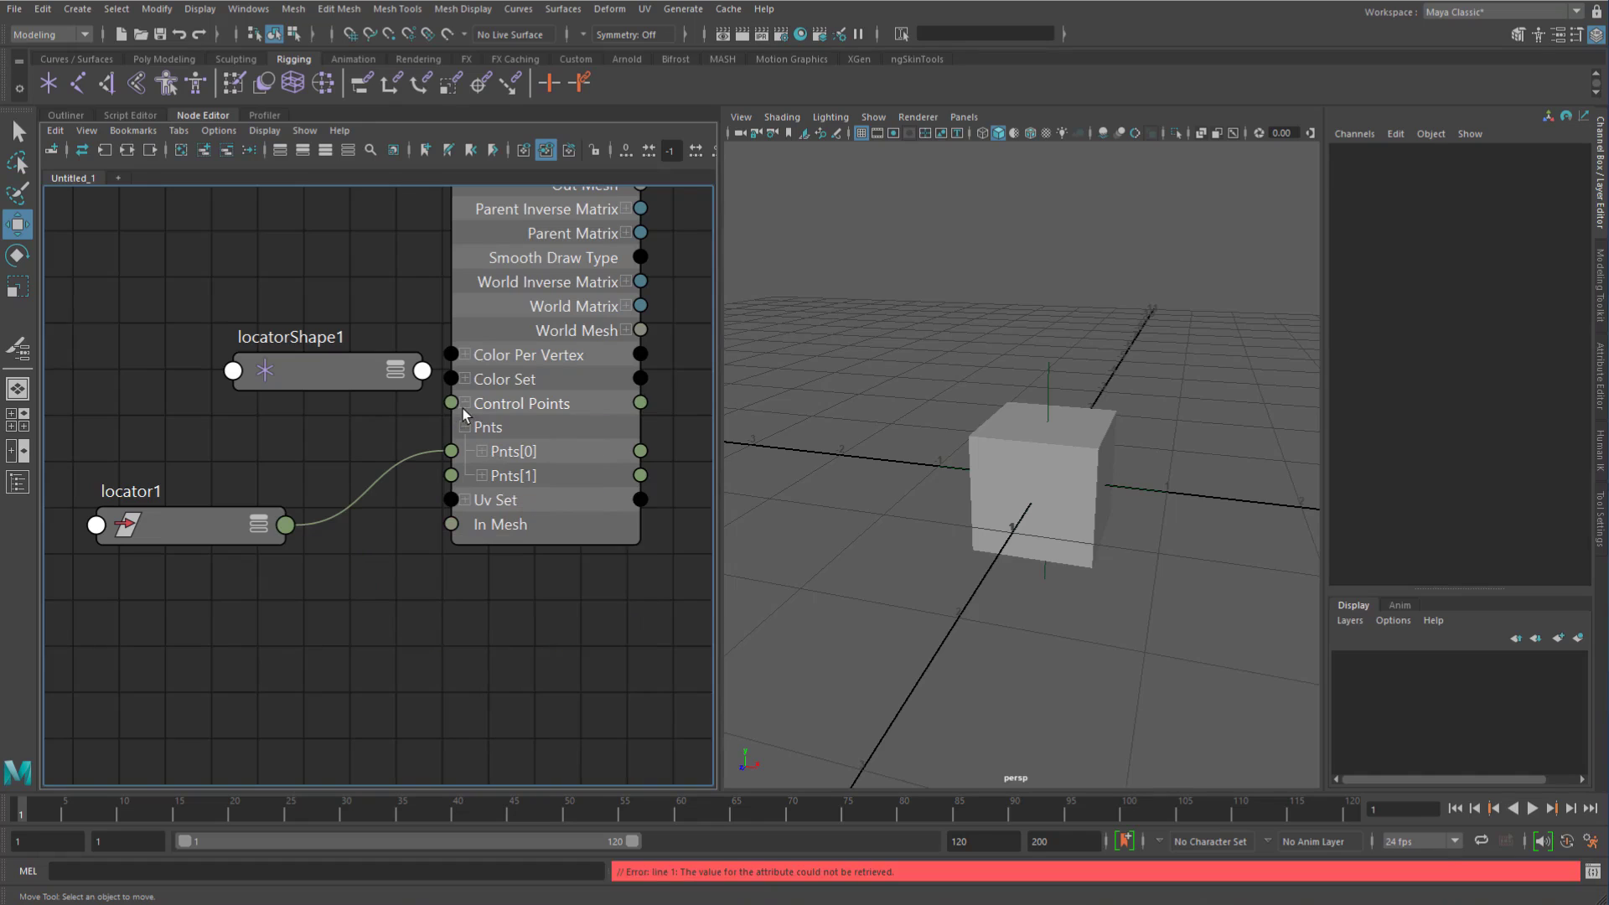
Step: Move the locator to about X -0.821, Y 0.65, Z 1.053 to drag the connected cube vertex along
{"action": "left_click", "coordinate": [1049, 369]}
{"action": "left_click_drag", "start_coordinate": [1062, 419], "coordinate": [901, 474], "text": "alt"}
{"action": "left_click_drag", "start_coordinate": [903, 476], "coordinate": [1047, 526], "text": "alt"}
{"action": "left_click_drag", "start_coordinate": [1047, 526], "coordinate": [982, 391], "text": "alt"}
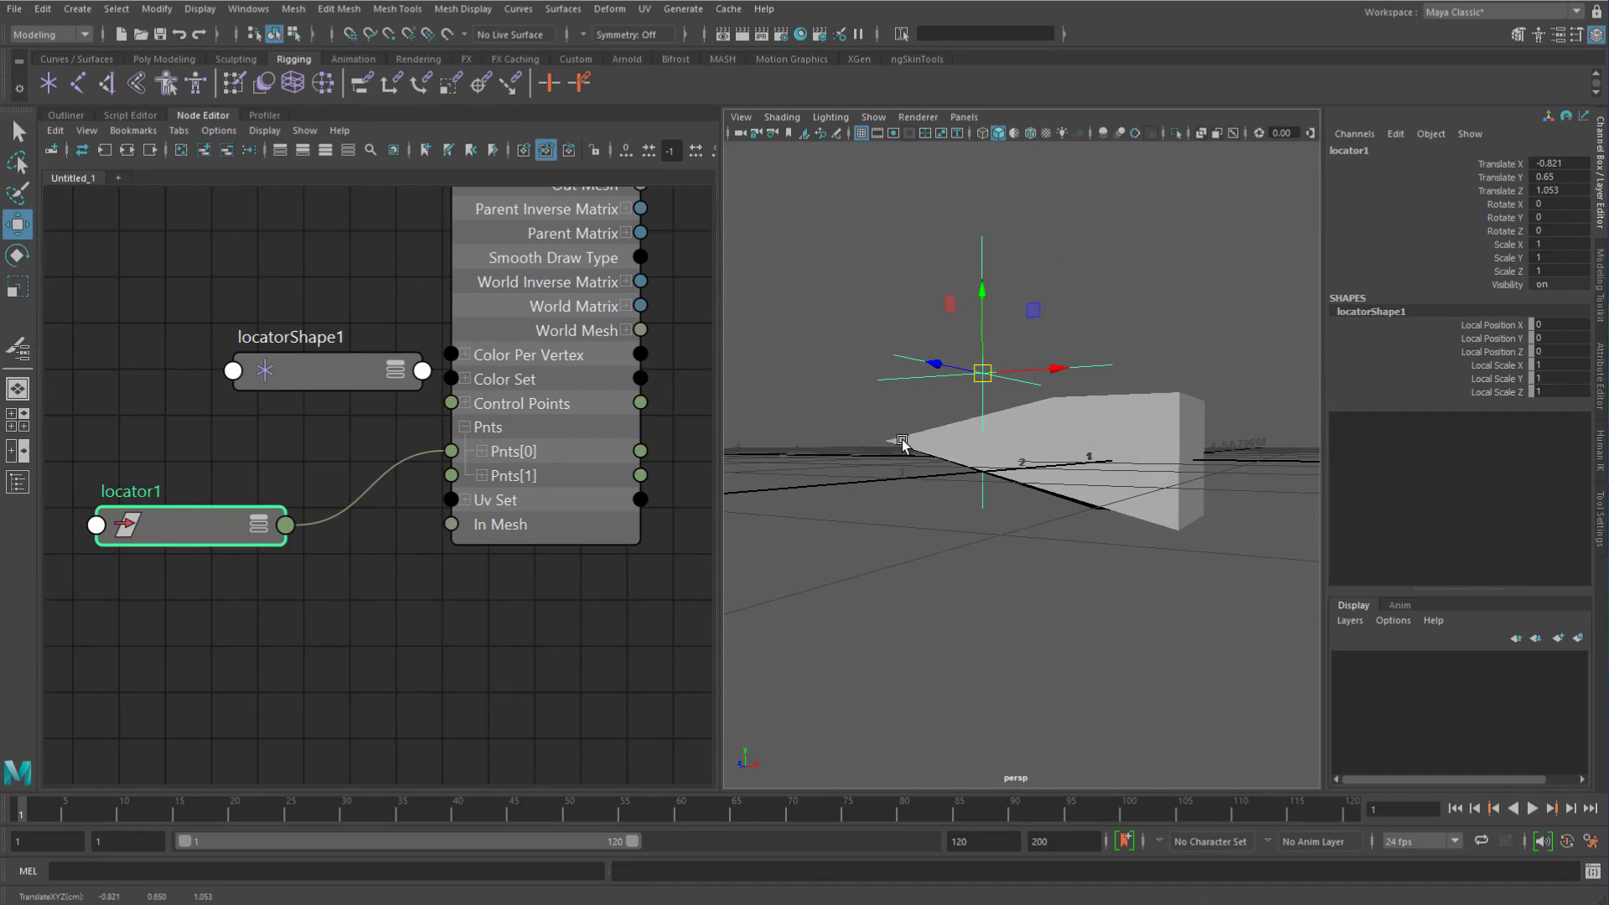
{"action": "mouse_move", "coordinate": [952, 452]}
{"action": "left_mouse_down", "text": "alt"}
{"action": "mouse_move", "coordinate": [963, 474]}
{"action": "mouse_move", "coordinate": [974, 449]}
{"action": "left_mouse_up", "text": "alt"}
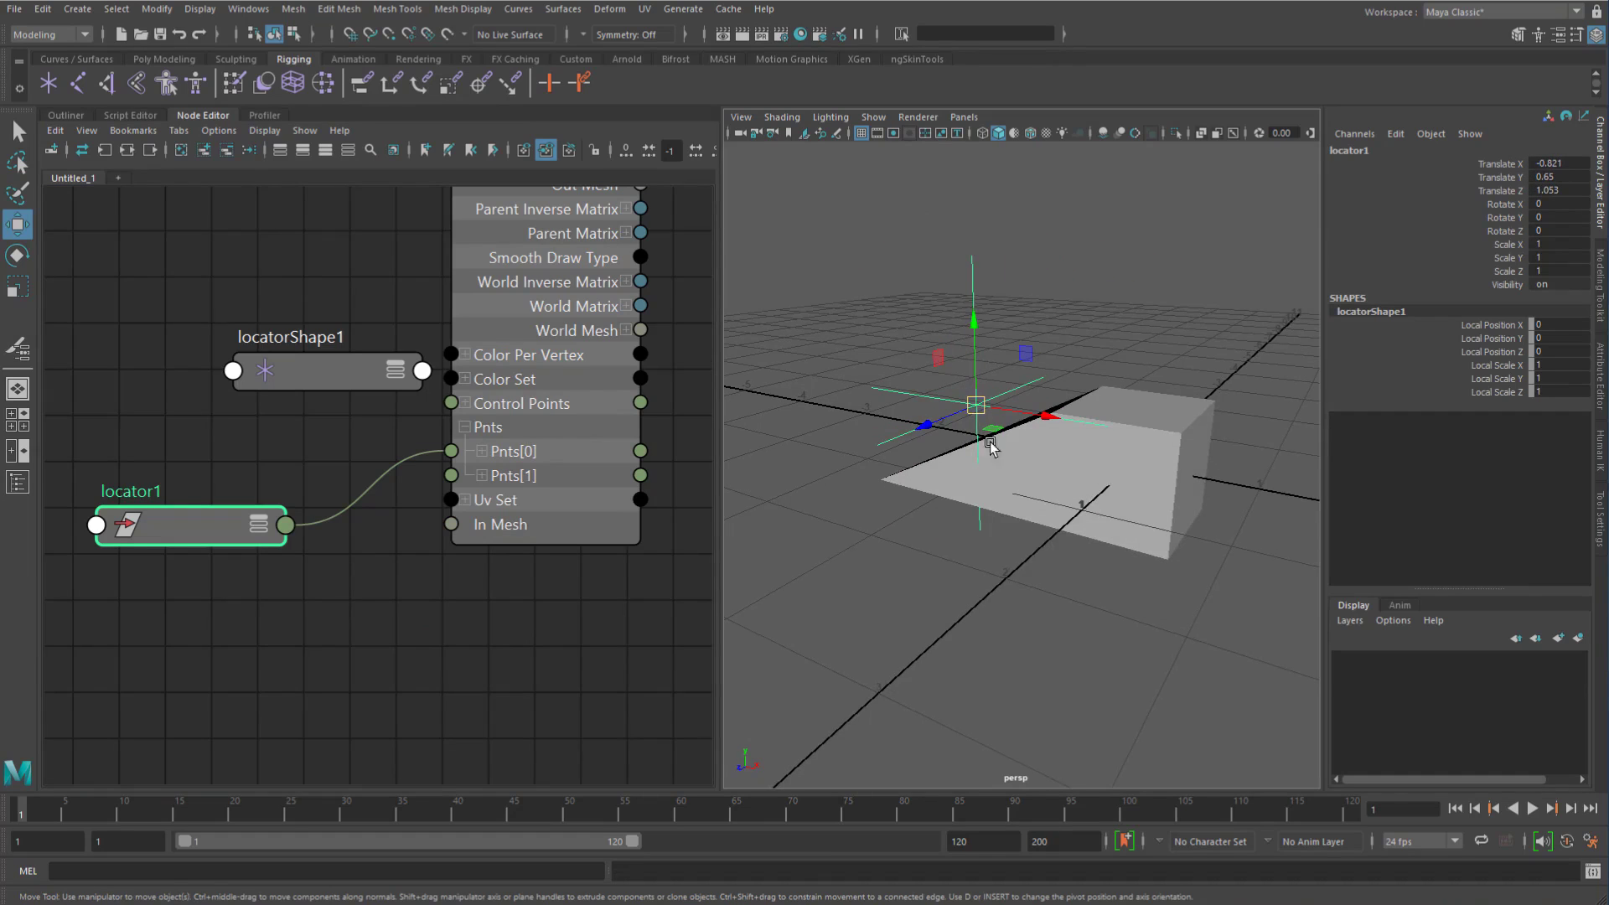
Step: Undo all the locator moves and delete the connection from locator1 to Pnts[0]
{"action": "key", "text": "ctrl+z"}
{"action": "key", "text": "ctrl+z"}
{"action": "key", "text": "ctrl+z"}
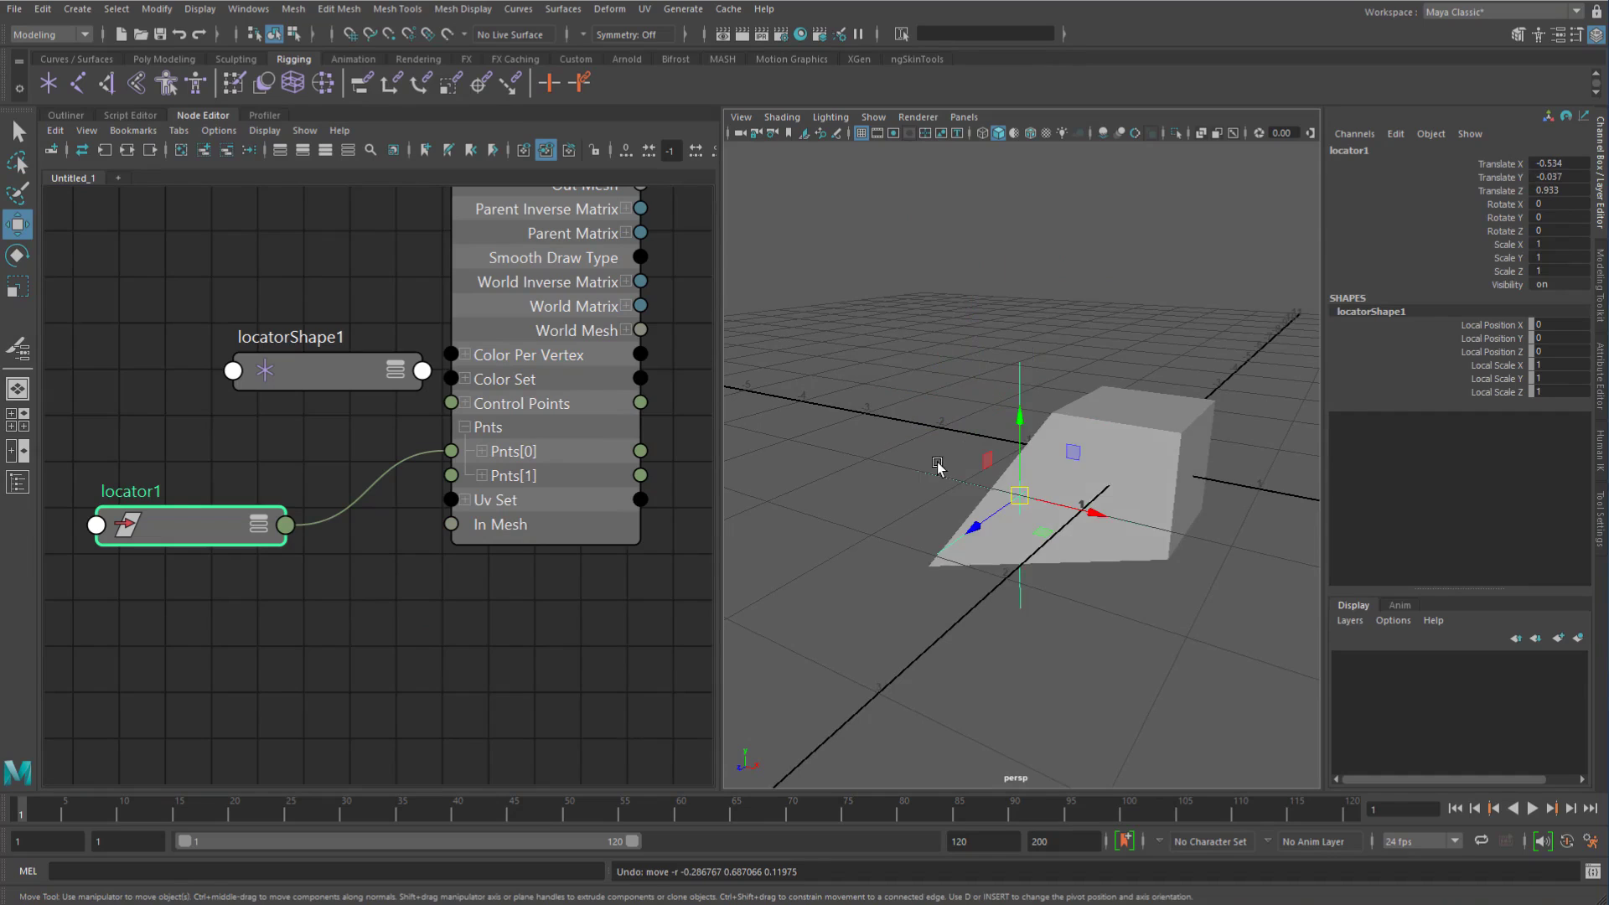
{"action": "key", "text": "ctrl+z"}
{"action": "left_click_drag", "start_coordinate": [1106, 488], "coordinate": [1073, 455], "text": "alt"}
{"action": "key", "text": "ctrl+z"}
{"action": "left_click", "coordinate": [398, 473]}
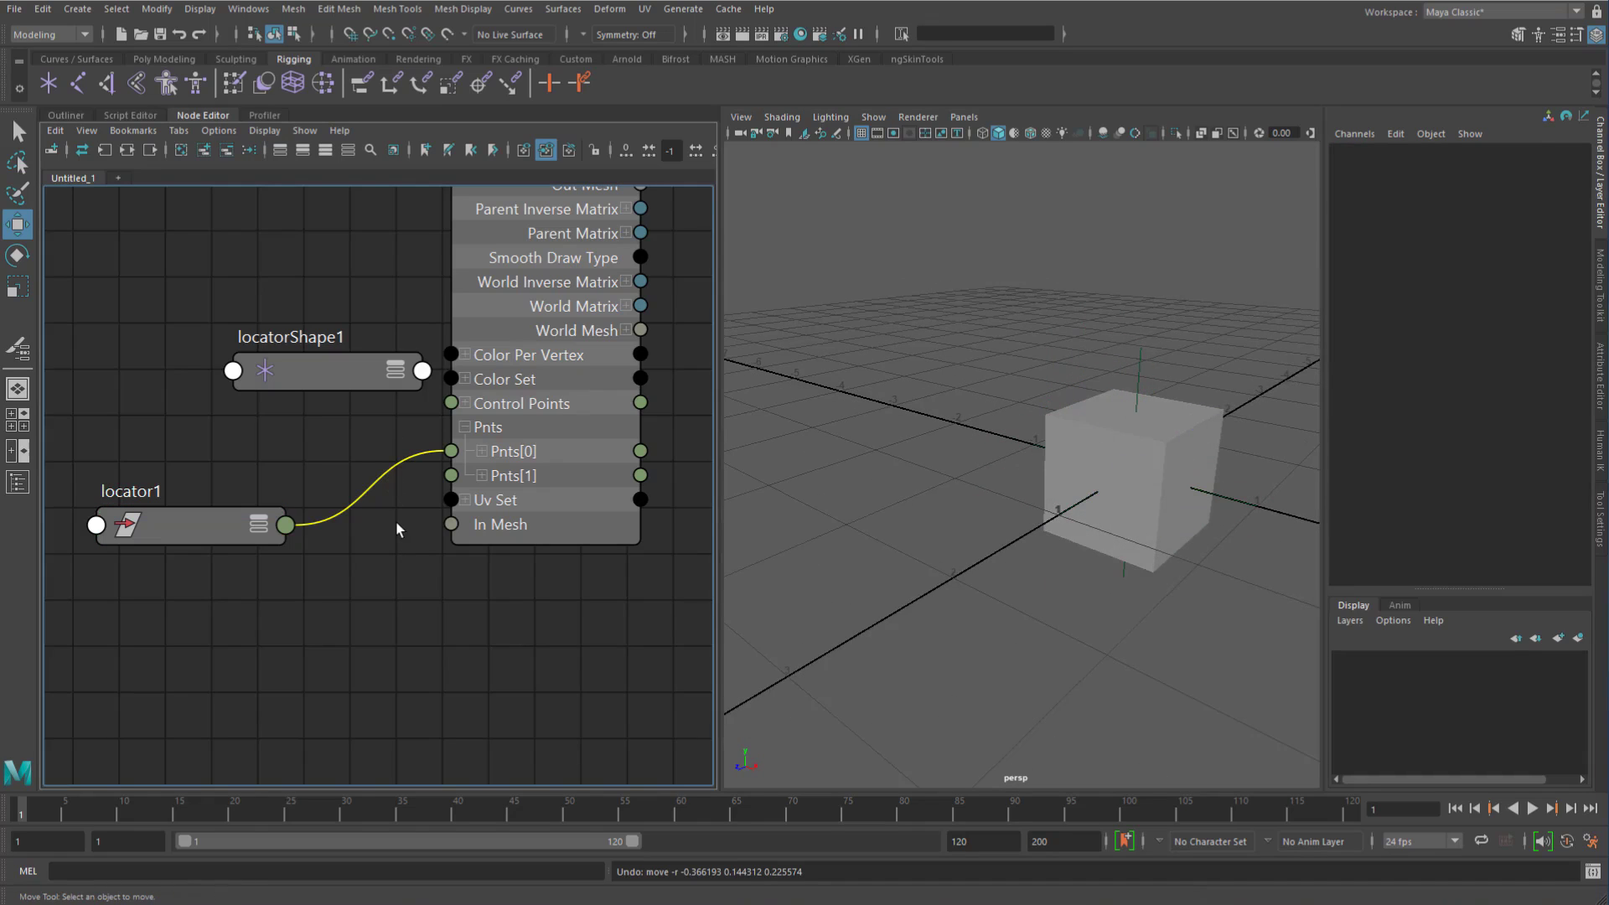
{"action": "key", "text": "Delete"}
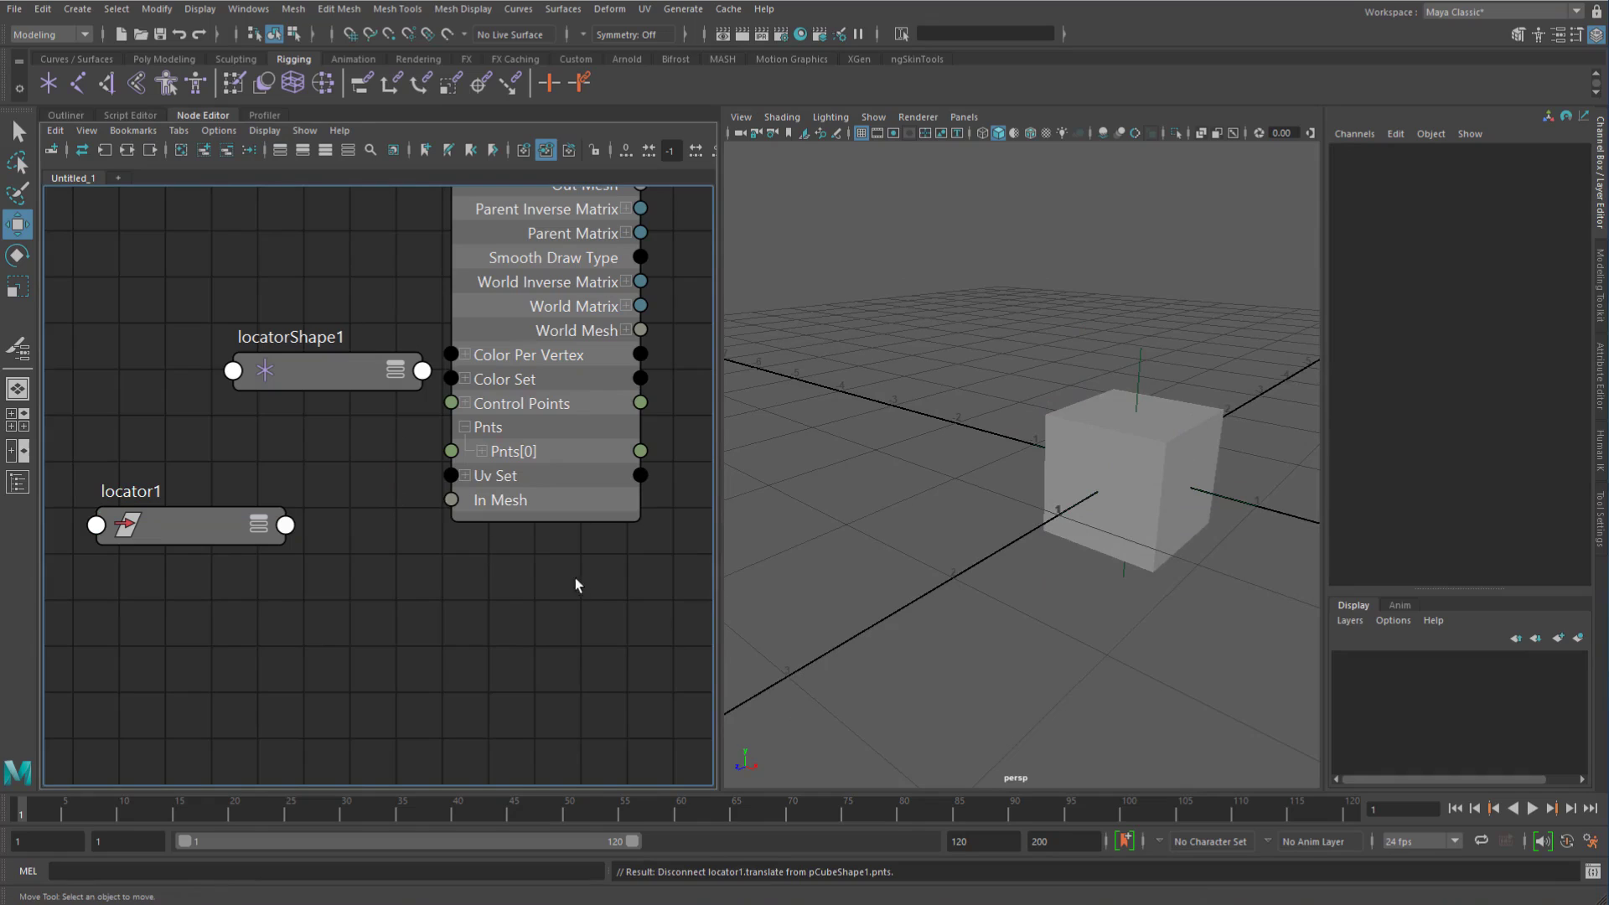
Step: Try a small move of the disconnected locator, then undo it and clear the selection
{"action": "left_click", "coordinate": [1140, 356]}
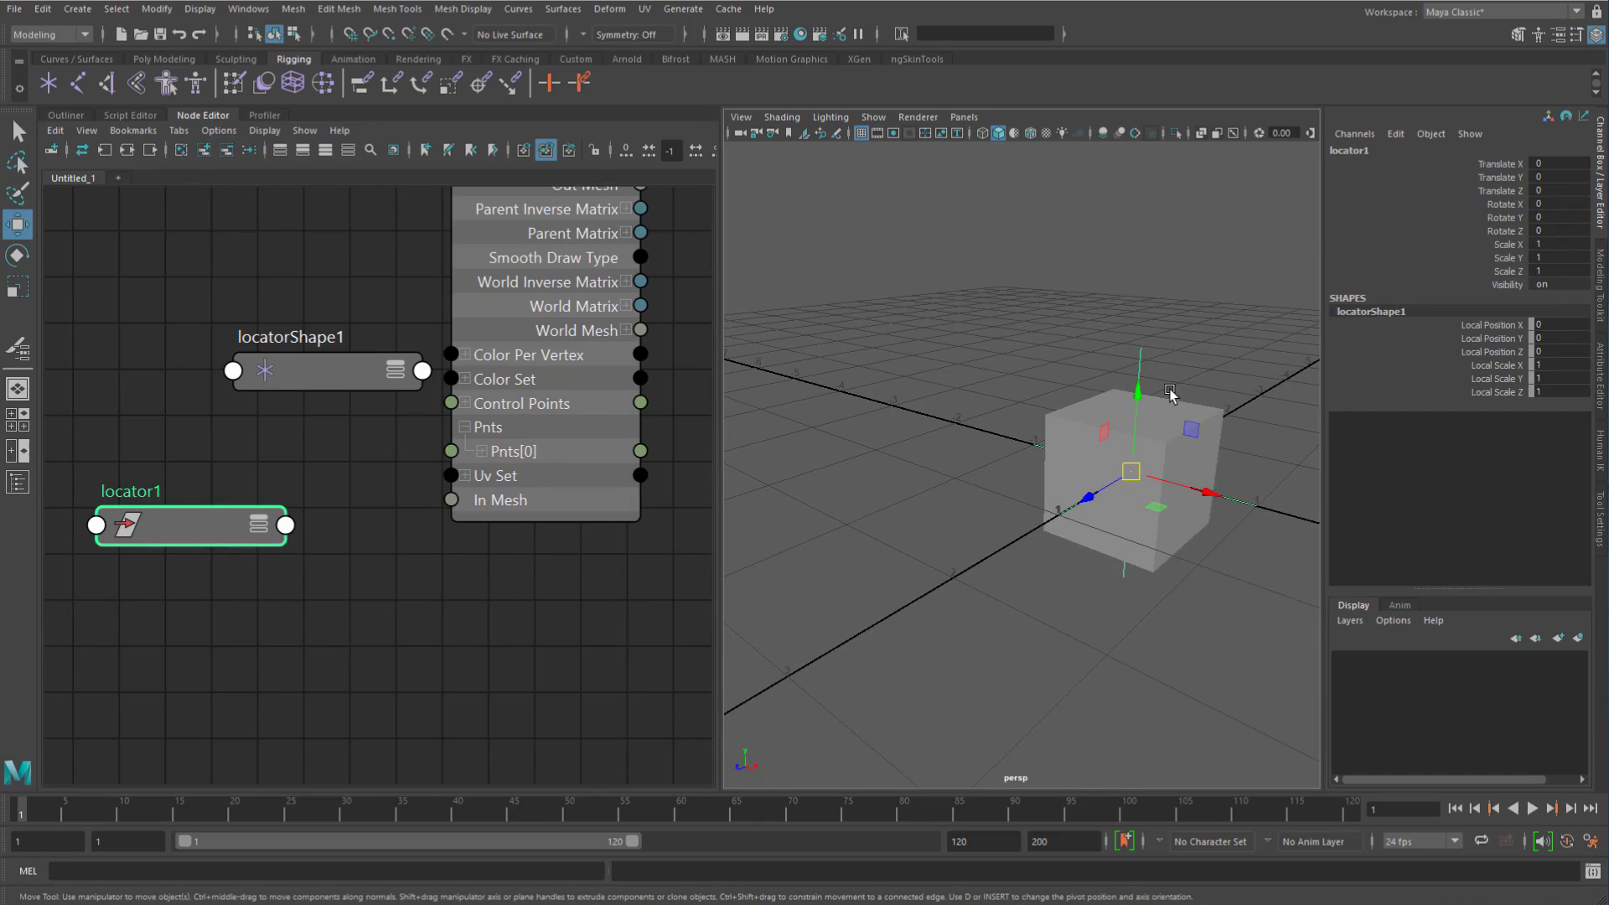
{"action": "mouse_move", "coordinate": [1131, 472]}
{"action": "left_mouse_down"}
{"action": "mouse_move", "coordinate": [1149, 401]}
{"action": "mouse_move", "coordinate": [1150, 454]}
{"action": "left_mouse_up"}
{"action": "key", "text": "ctrl+z"}
{"action": "middle_click_drag", "start_coordinate": [988, 295], "coordinate": [940, 308], "text": "alt"}
{"action": "key", "text": "q"}
{"action": "left_click", "coordinate": [945, 338]}
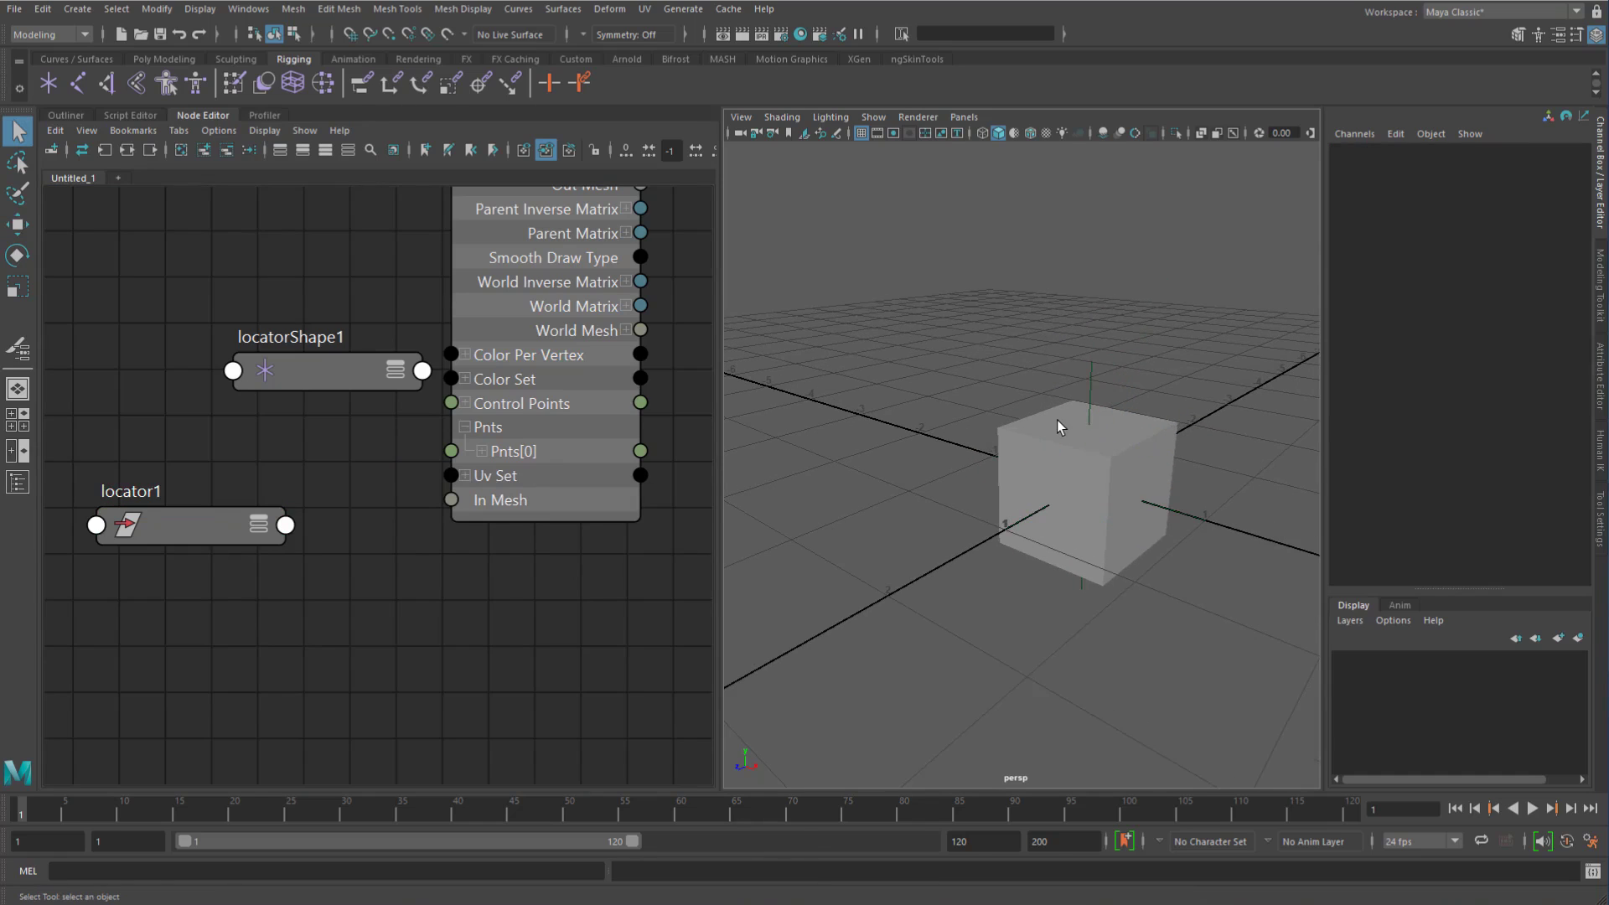
Step: Create a Cluster deformer on the cube
{"action": "left_click", "coordinate": [1058, 428]}
{"action": "mouse_move", "coordinate": [1020, 403]}
{"action": "left_mouse_down", "text": "alt"}
{"action": "mouse_move", "coordinate": [1066, 416]}
{"action": "mouse_move", "coordinate": [1063, 384]}
{"action": "mouse_move", "coordinate": [1003, 415]}
{"action": "left_mouse_up", "text": "alt"}
{"action": "left_click", "coordinate": [609, 8]}
{"action": "left_click", "coordinate": [662, 68]}
{"action": "left_click_drag", "start_coordinate": [1149, 394], "coordinate": [1105, 392], "text": "alt"}
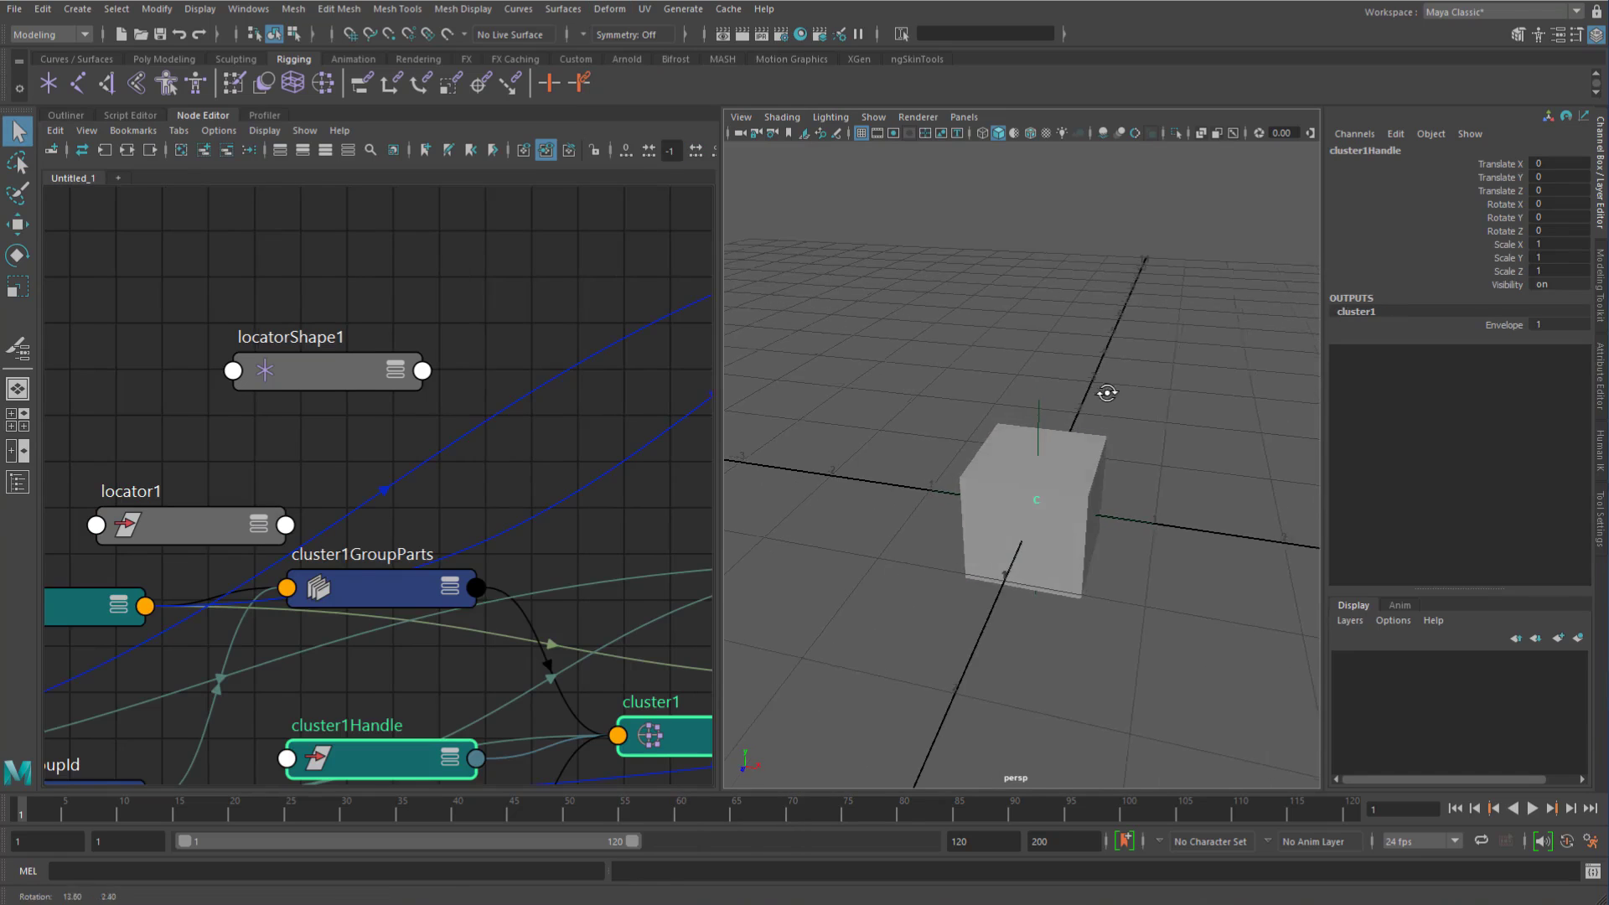
Step: Scale the cluster handle to 0 in X, Y and Z to collapse the cube's vertices onto one point
{"action": "left_click_drag", "start_coordinate": [1548, 244], "coordinate": [1554, 267]}
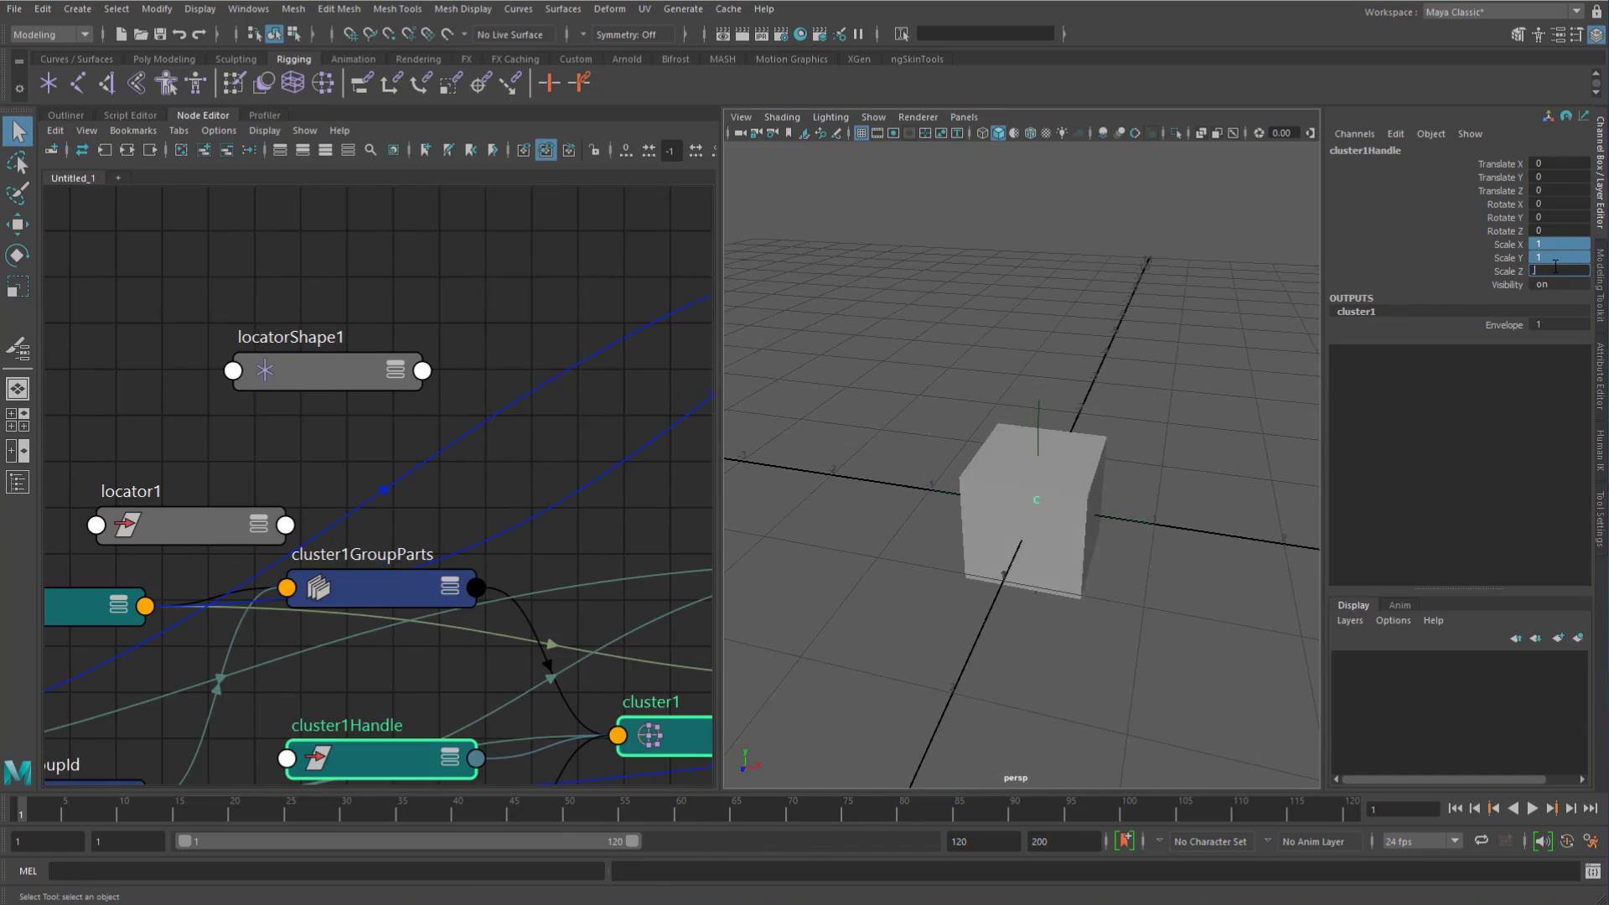
{"action": "type", "text": "0"}
{"action": "key", "text": "Return"}
{"action": "left_click", "coordinate": [1482, 217]}
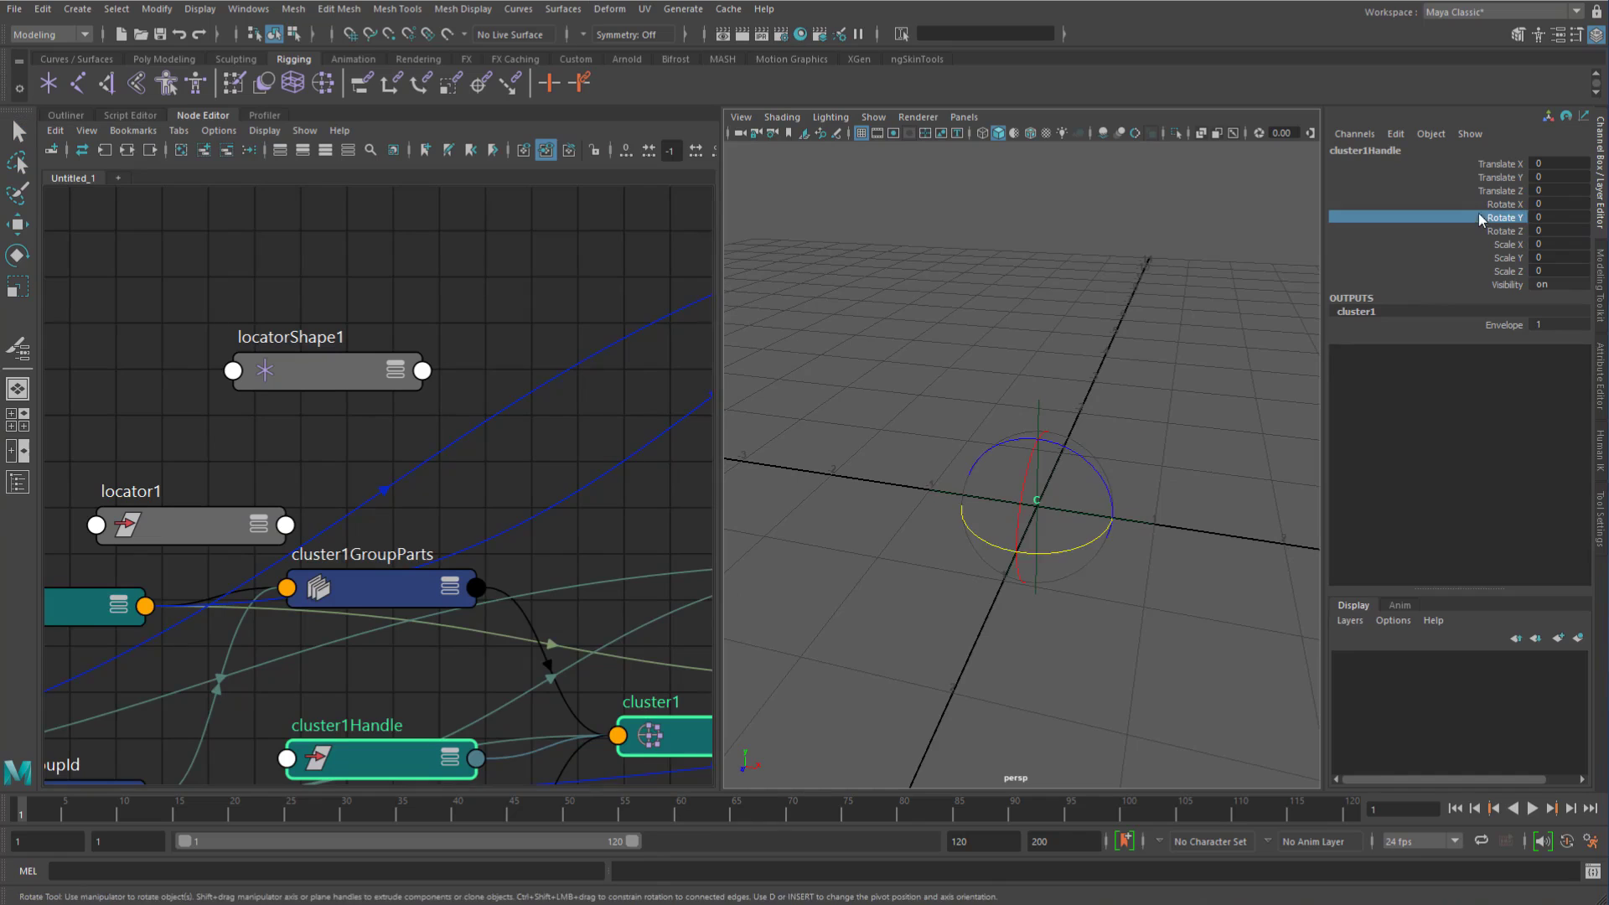
{"action": "left_click_drag", "start_coordinate": [1103, 305], "coordinate": [1121, 298], "text": "alt"}
Step: Select pCube1 and delete its construction history to bake in the collapsed shape and remove the cluster
{"action": "left_click", "coordinate": [85, 128]}
{"action": "left_click", "coordinate": [65, 117]}
{"action": "left_click", "coordinate": [99, 260]}
{"action": "left_click", "coordinate": [100, 236]}
{"action": "key", "text": "space"}
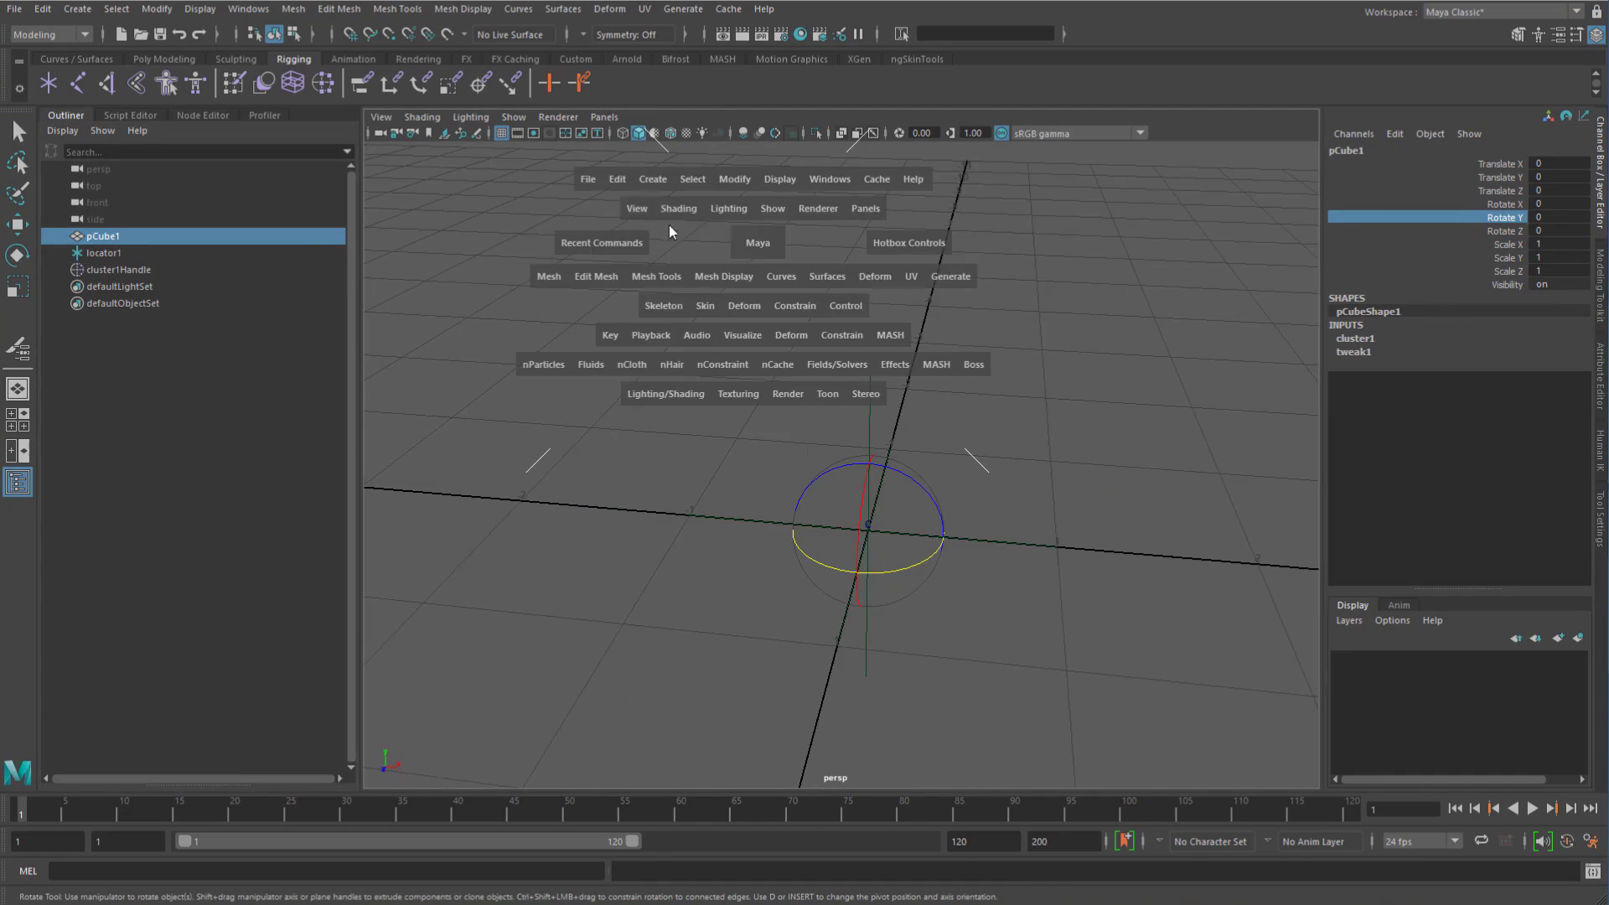
{"action": "left_click_drag", "start_coordinate": [616, 178], "coordinate": [884, 382]}
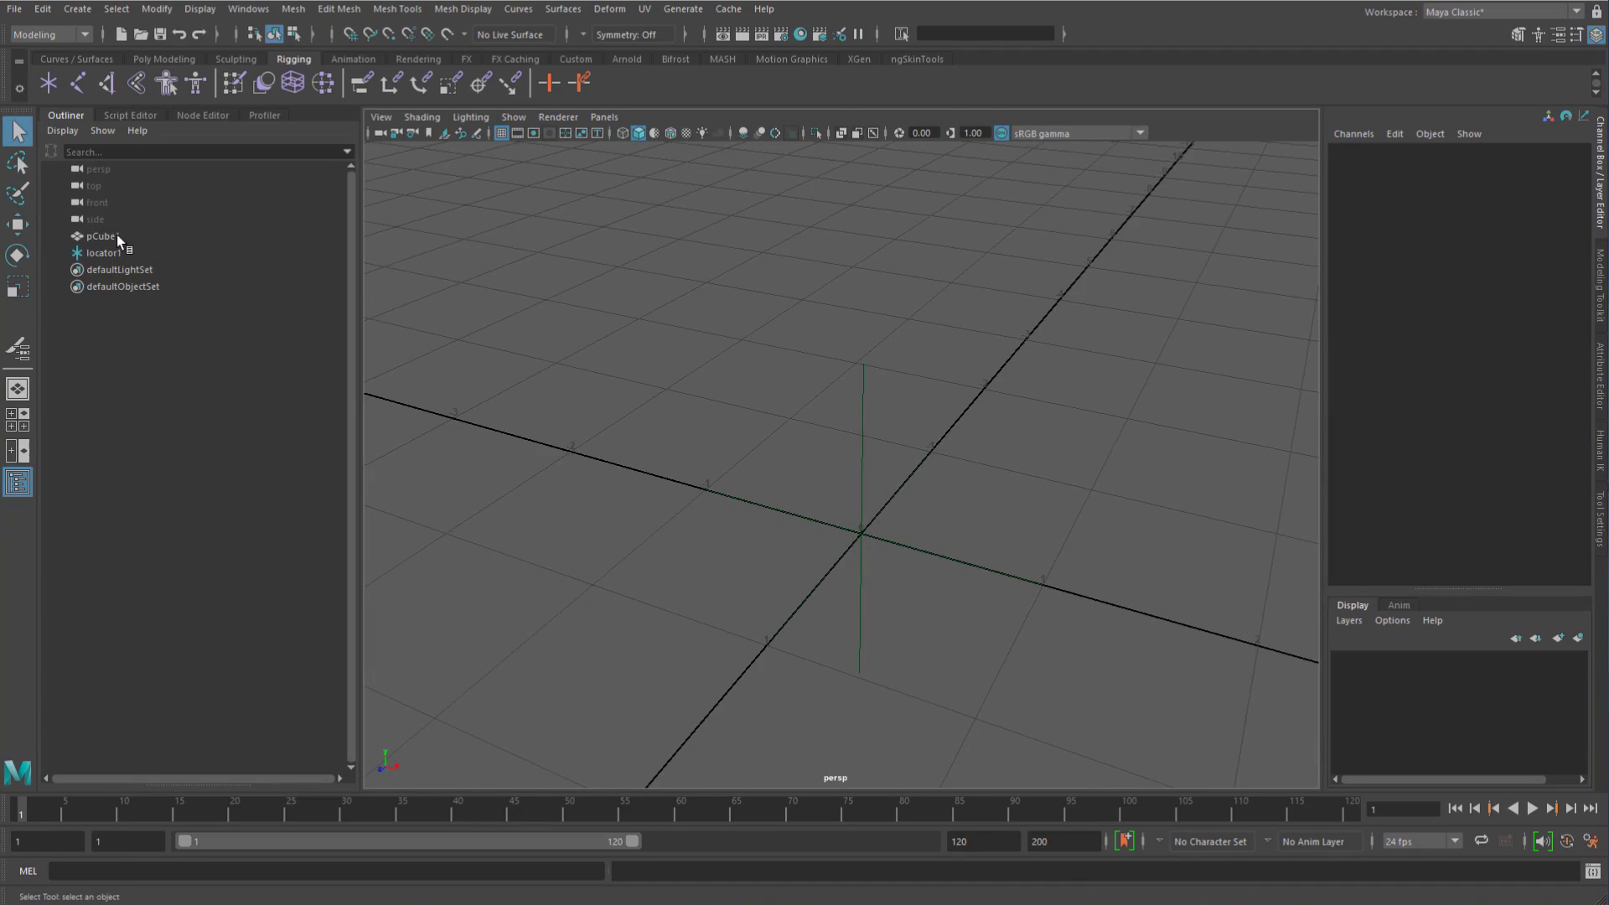
Step: Select pCube1 and locator1 together and graph their nodes in the Node Editor
{"action": "left_click", "coordinate": [189, 117]}
{"action": "middle_click_drag", "start_coordinate": [325, 456], "coordinate": [361, 443]}
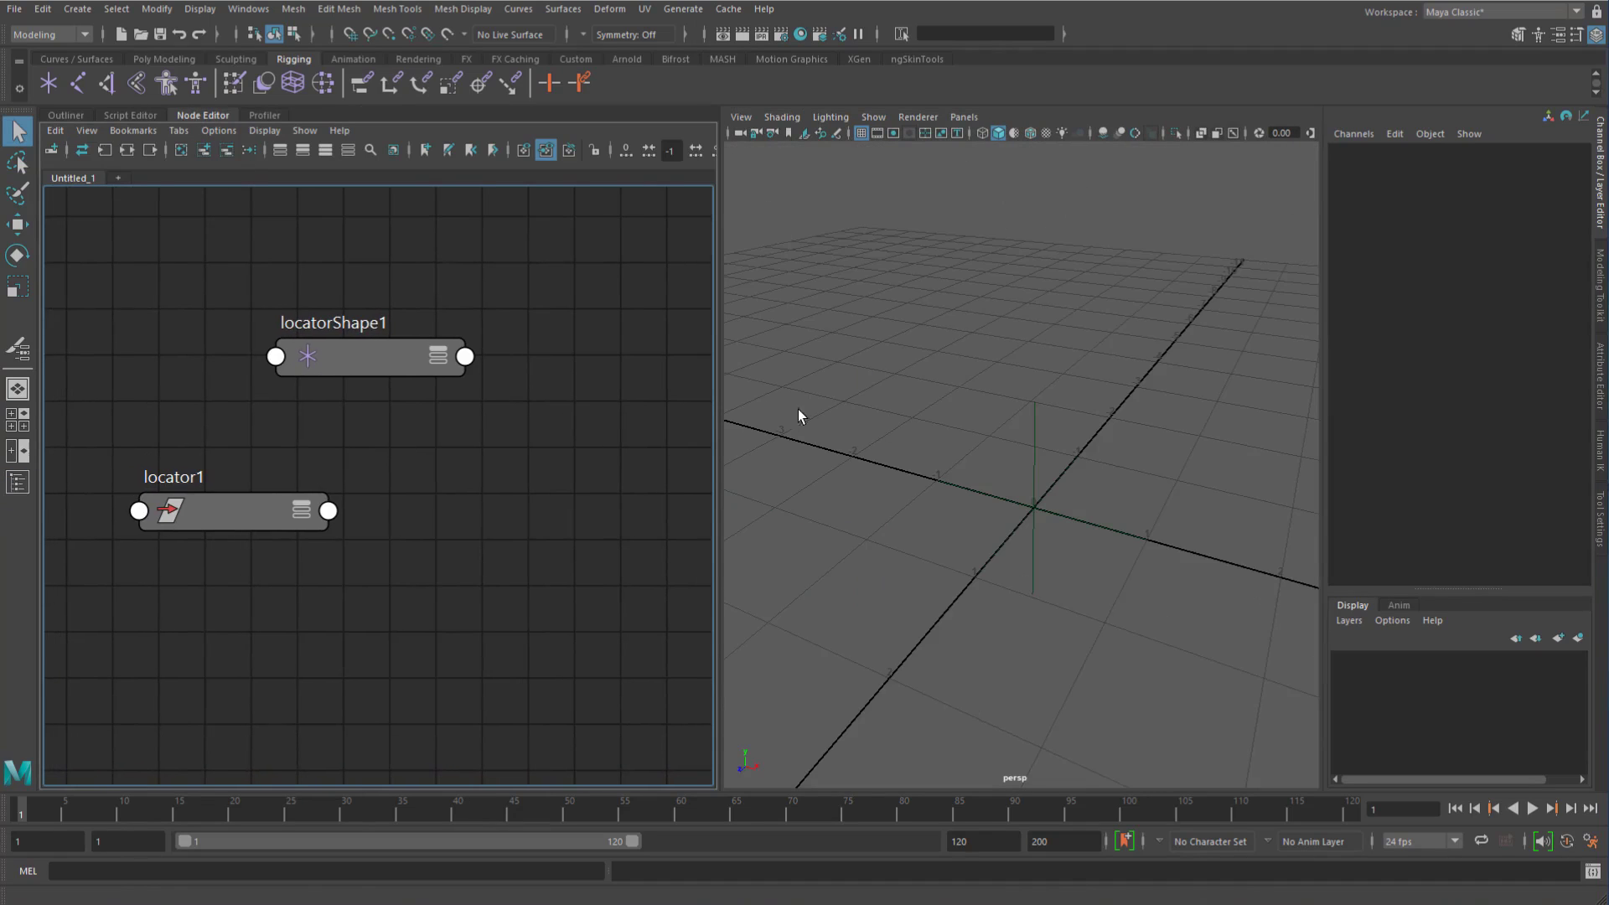
{"action": "left_click", "coordinate": [67, 114]}
{"action": "left_click", "coordinate": [112, 252]}
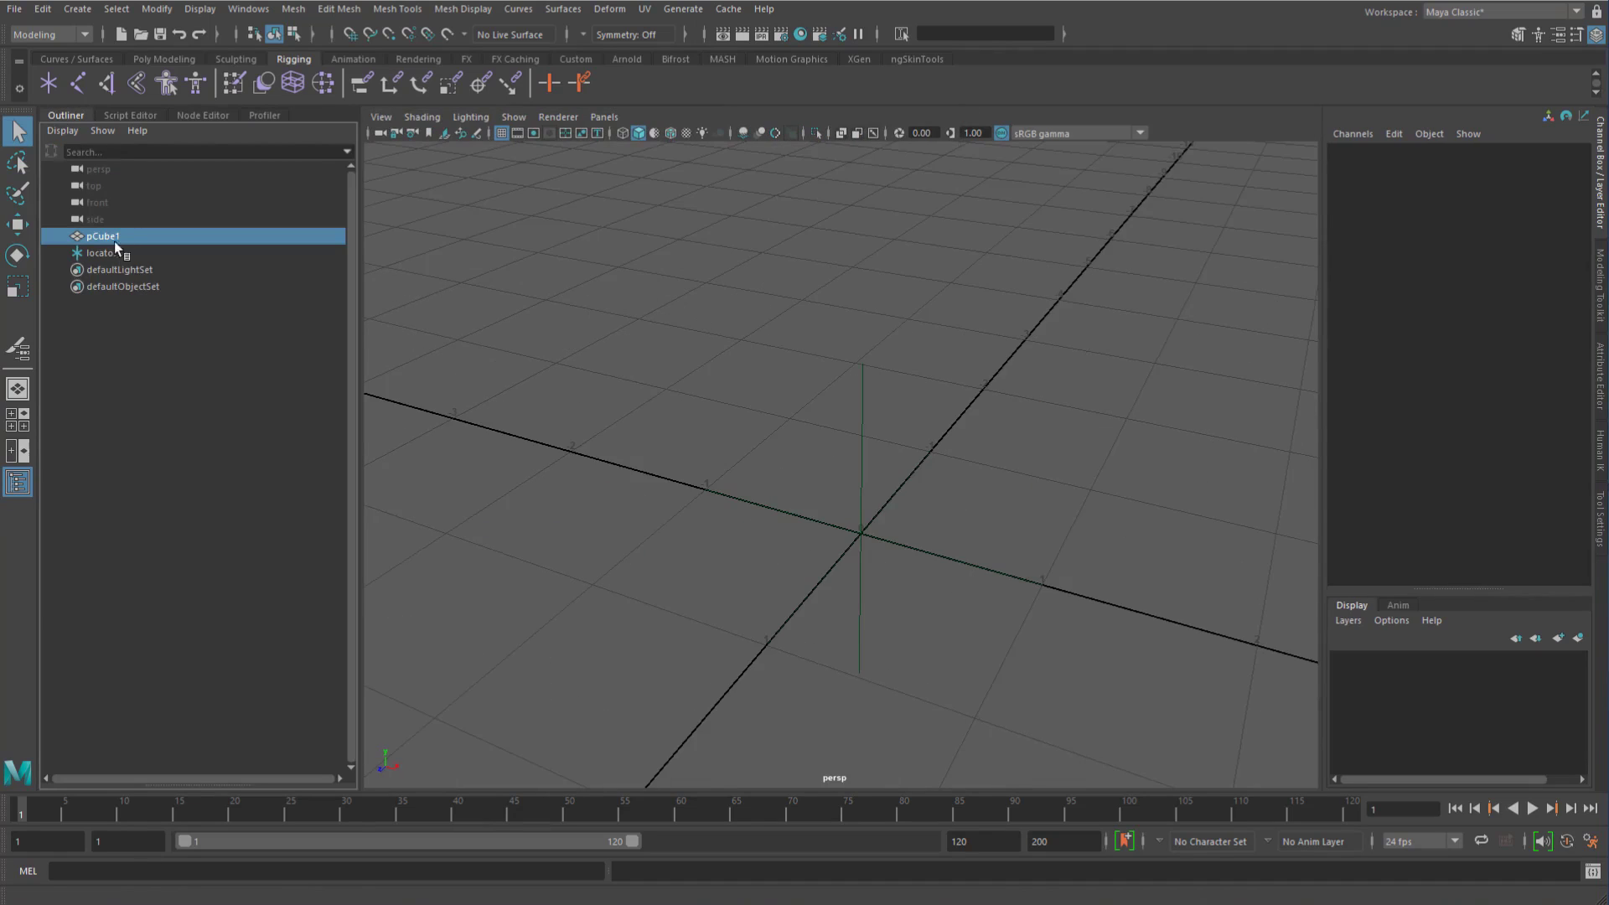
{"action": "left_click", "coordinate": [196, 116]}
{"action": "left_click", "coordinate": [181, 151]}
{"action": "left_click", "coordinate": [203, 151]}
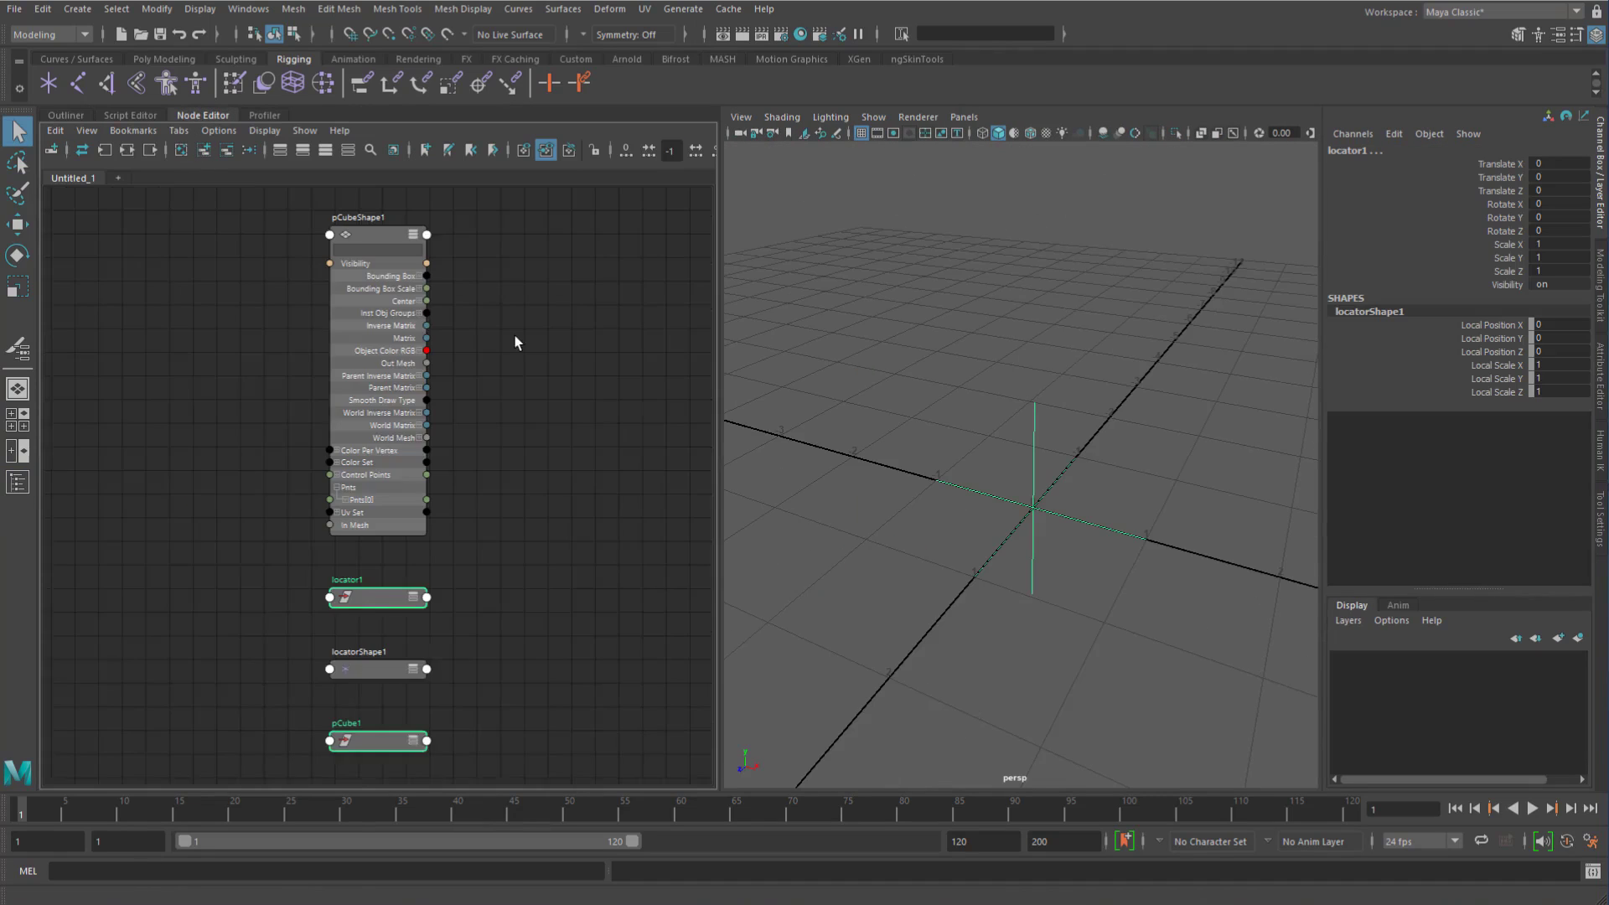
Step: Place locator1 beside pCubeShape1 in the graph and connect its Translate output to Pnts[0]
{"action": "left_click", "coordinate": [422, 688]}
{"action": "left_click_drag", "start_coordinate": [376, 612], "coordinate": [212, 445]}
{"action": "scroll", "coordinate": [213, 446], "scroll_direction": "up", "scroll_amount": 3}
{"action": "left_click", "coordinate": [260, 431]}
{"action": "mouse_move", "coordinate": [377, 629]}
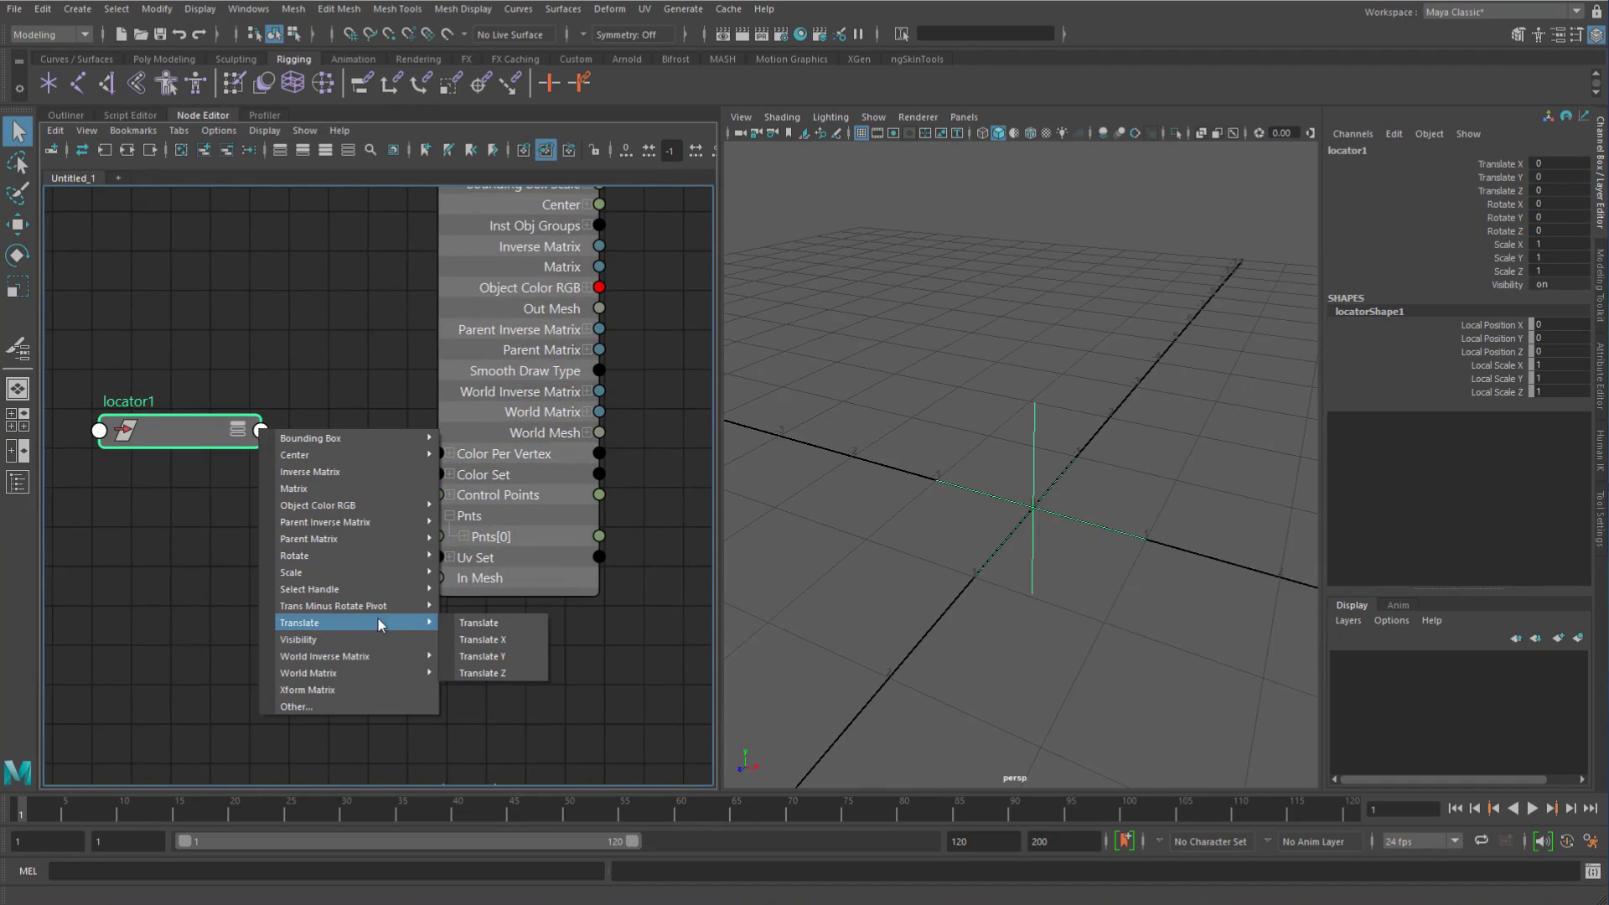
{"action": "left_click", "coordinate": [495, 625]}
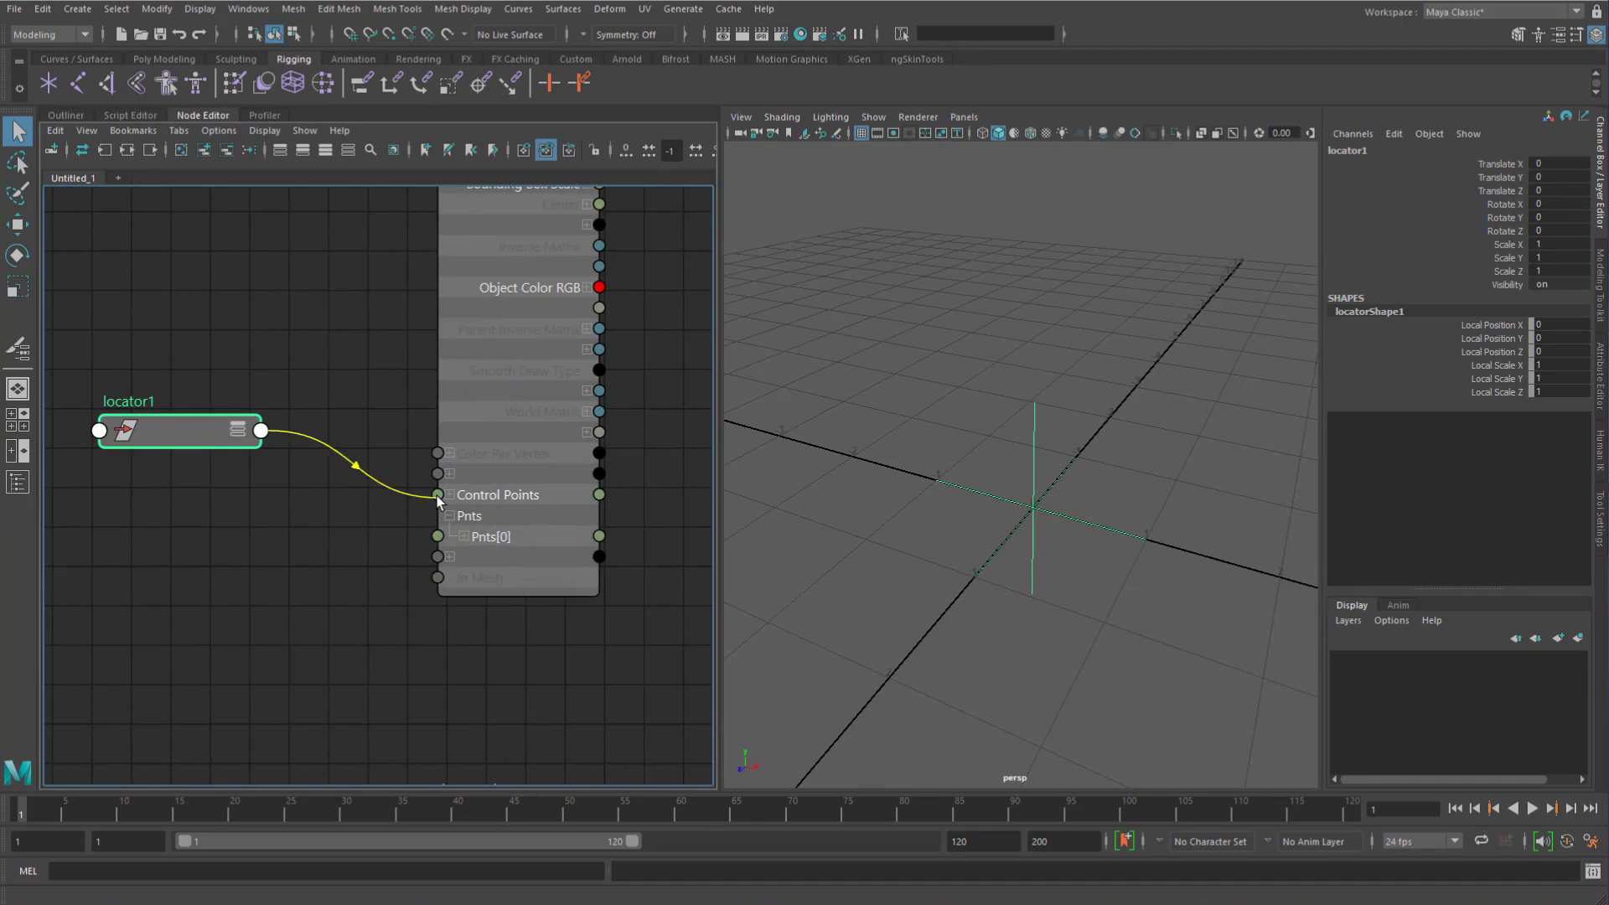
{"action": "left_click", "coordinate": [441, 536]}
Step: Move locator1 away from the origin to pull the connected vertex out of the collapsed cube
{"action": "left_click_drag", "start_coordinate": [879, 513], "coordinate": [994, 553], "text": "alt"}
{"action": "key", "text": "w"}
{"action": "left_click_drag", "start_coordinate": [1019, 500], "coordinate": [797, 313]}
Step: Switch the collapsed cube to vertex editing and pull the first unconnected vertices away from the origin one by one
{"action": "left_click", "coordinate": [1010, 496]}
{"action": "left_click_drag", "start_coordinate": [1051, 491], "coordinate": [1055, 497], "text": "alt"}
{"action": "right_click_drag", "start_coordinate": [1138, 364], "coordinate": [1064, 363]}
{"action": "left_click", "coordinate": [1022, 500]}
{"action": "key", "text": "q"}
{"action": "key", "text": "w"}
{"action": "left_click", "coordinate": [1020, 500]}
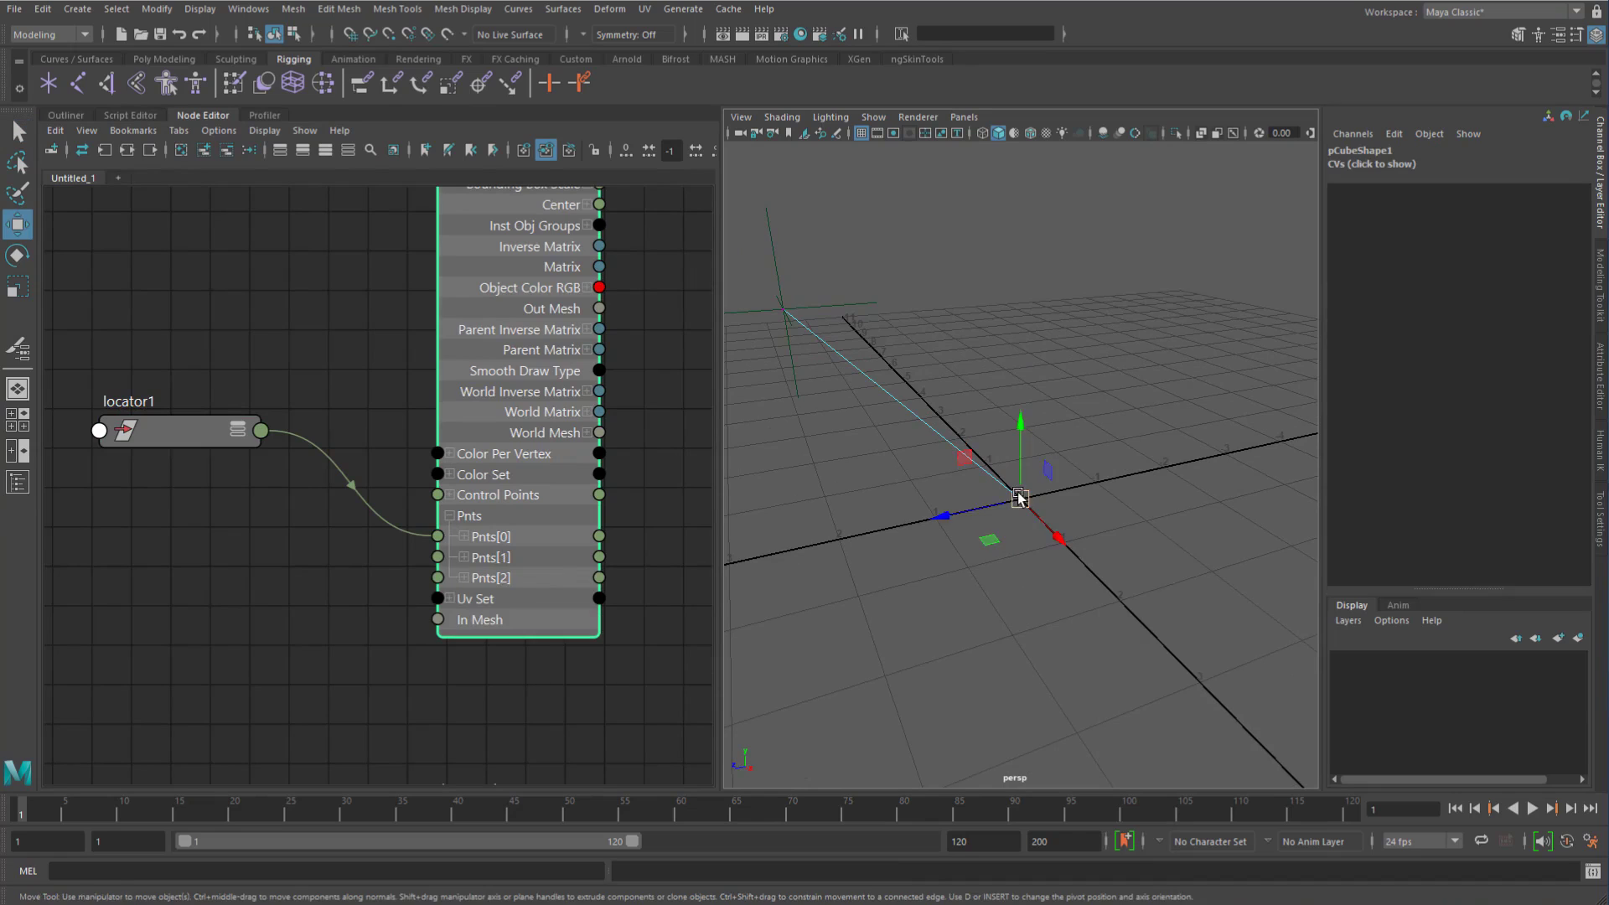
{"action": "middle_click_drag", "start_coordinate": [1021, 506], "coordinate": [1045, 316]}
{"action": "left_click", "coordinate": [1020, 496]}
{"action": "left_click_drag", "start_coordinate": [1020, 499], "coordinate": [1142, 661]}
{"action": "left_click_drag", "start_coordinate": [1183, 579], "coordinate": [860, 503]}
Step: Pull more of the stacked cube vertices away from the origin in different directions to spread the faces
{"action": "left_click", "coordinate": [1031, 500]}
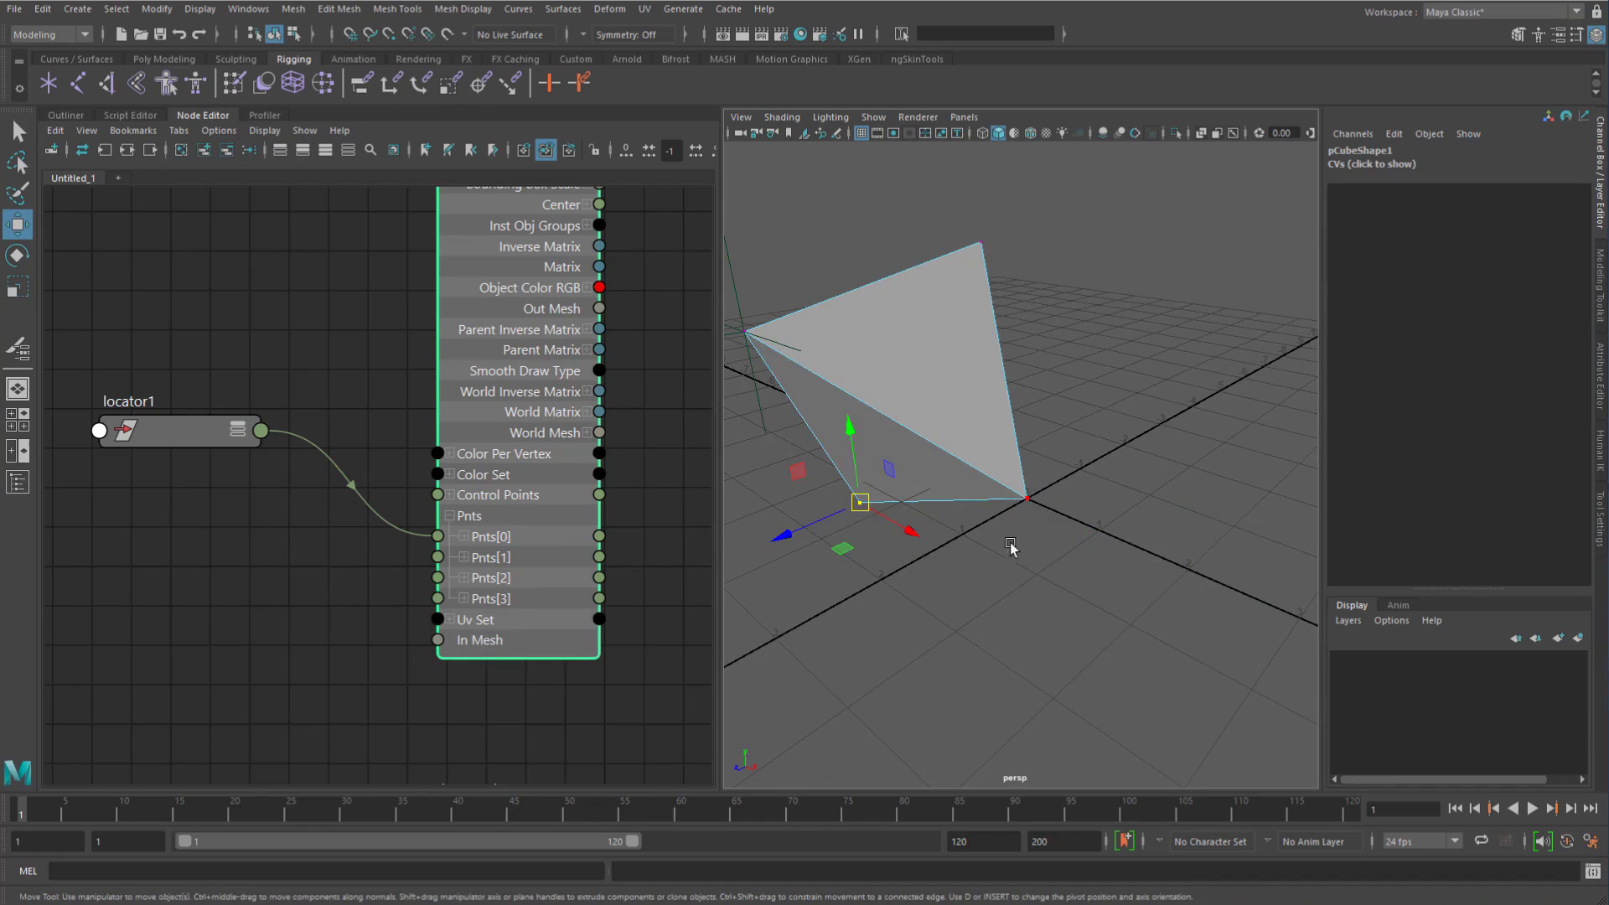
{"action": "middle_click_drag", "start_coordinate": [1029, 536], "coordinate": [903, 361]}
{"action": "left_click_drag", "start_coordinate": [903, 360], "coordinate": [1032, 397], "text": "alt"}
{"action": "middle_click_drag", "start_coordinate": [1032, 397], "coordinate": [872, 393]}
{"action": "left_click_drag", "start_coordinate": [1125, 455], "coordinate": [1068, 474], "text": "alt"}
{"action": "left_click", "coordinate": [1035, 501]}
{"action": "middle_click_drag", "start_coordinate": [1007, 586], "coordinate": [939, 717]}
{"action": "left_click_drag", "start_coordinate": [1081, 582], "coordinate": [1059, 580], "text": "alt"}
{"action": "left_click", "coordinate": [1037, 493]}
{"action": "middle_click_drag", "start_coordinate": [1068, 535], "coordinate": [1121, 389]}
{"action": "left_click", "coordinate": [1024, 503]}
{"action": "left_click_drag", "start_coordinate": [1039, 526], "coordinate": [959, 501], "text": "alt"}
{"action": "middle_click_drag", "start_coordinate": [989, 522], "coordinate": [883, 380]}
Step: Move locator1 to about X -1.946, Y 2.905, Z 1.961 and turn on wireframe on shaded display
{"action": "left_click_drag", "start_coordinate": [1023, 486], "coordinate": [1039, 484], "text": "alt"}
{"action": "middle_click_drag", "start_coordinate": [1039, 484], "coordinate": [1199, 532], "text": "alt"}
{"action": "left_click", "coordinate": [967, 309]}
{"action": "mouse_move", "coordinate": [950, 350]}
{"action": "middle_mouse_down"}
{"action": "mouse_move", "coordinate": [813, 439]}
{"action": "mouse_move", "coordinate": [933, 227]}
{"action": "middle_mouse_up"}
{"action": "left_click", "coordinate": [1030, 134]}
{"action": "middle_click_drag", "start_coordinate": [928, 411], "coordinate": [954, 472], "text": "alt"}
{"action": "left_click_drag", "start_coordinate": [954, 471], "coordinate": [1009, 455], "text": "alt"}
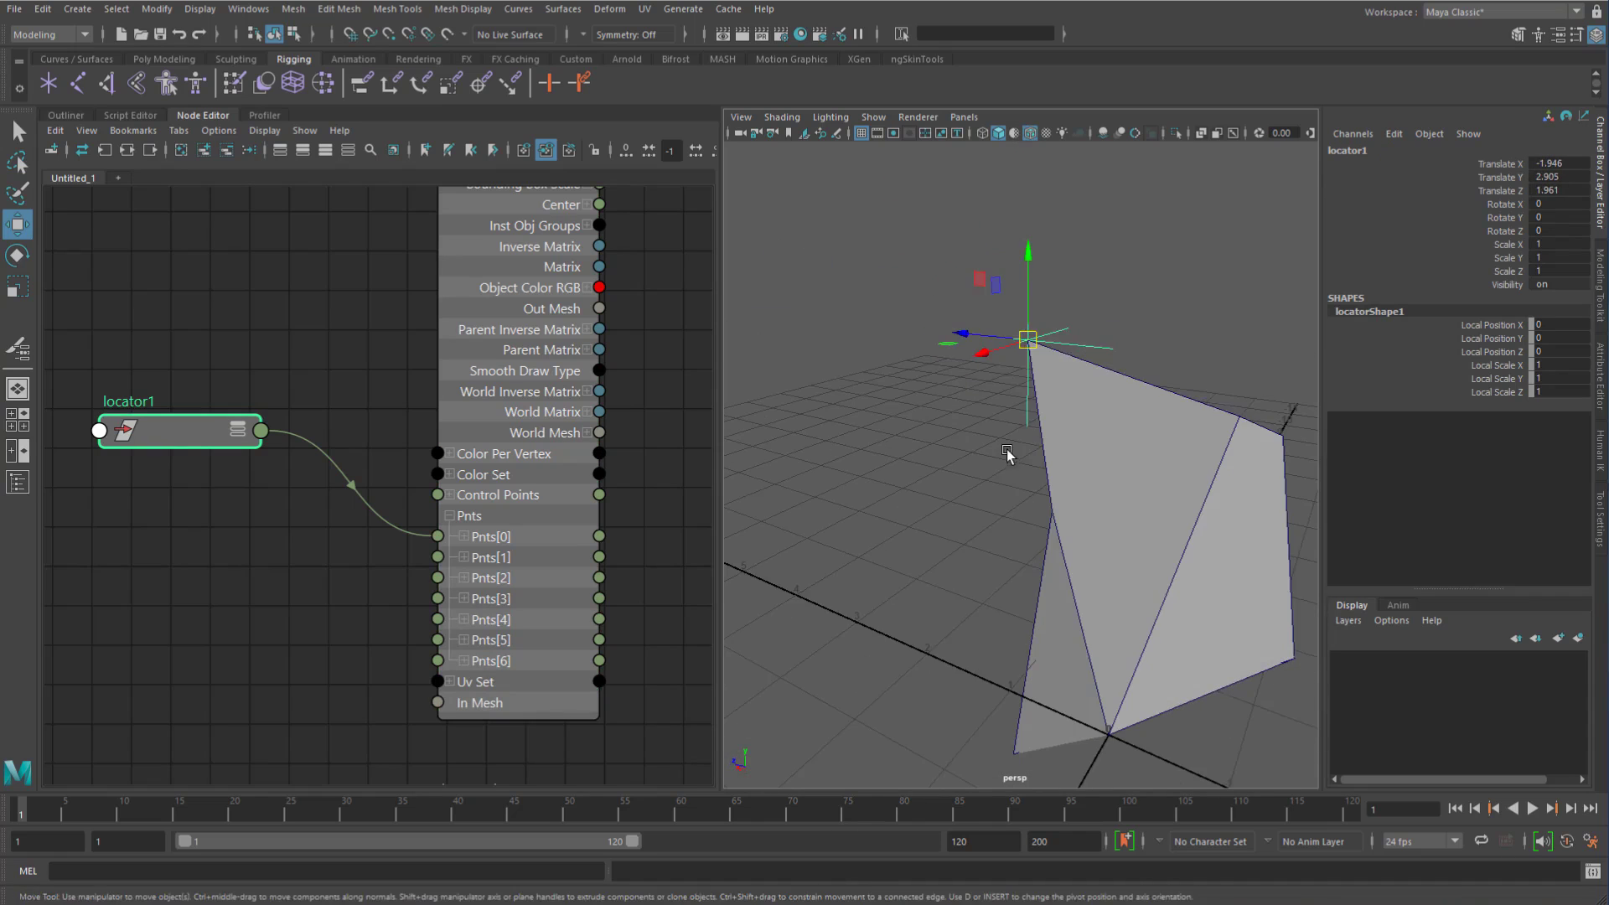
Step: Move locator1 to about X -3.073, Y 3.106, Z 3.292 and check the cube's own transform values
{"action": "middle_click_drag", "start_coordinate": [1009, 455], "coordinate": [1045, 377]}
{"action": "left_click_drag", "start_coordinate": [1009, 384], "coordinate": [1055, 300], "text": "alt"}
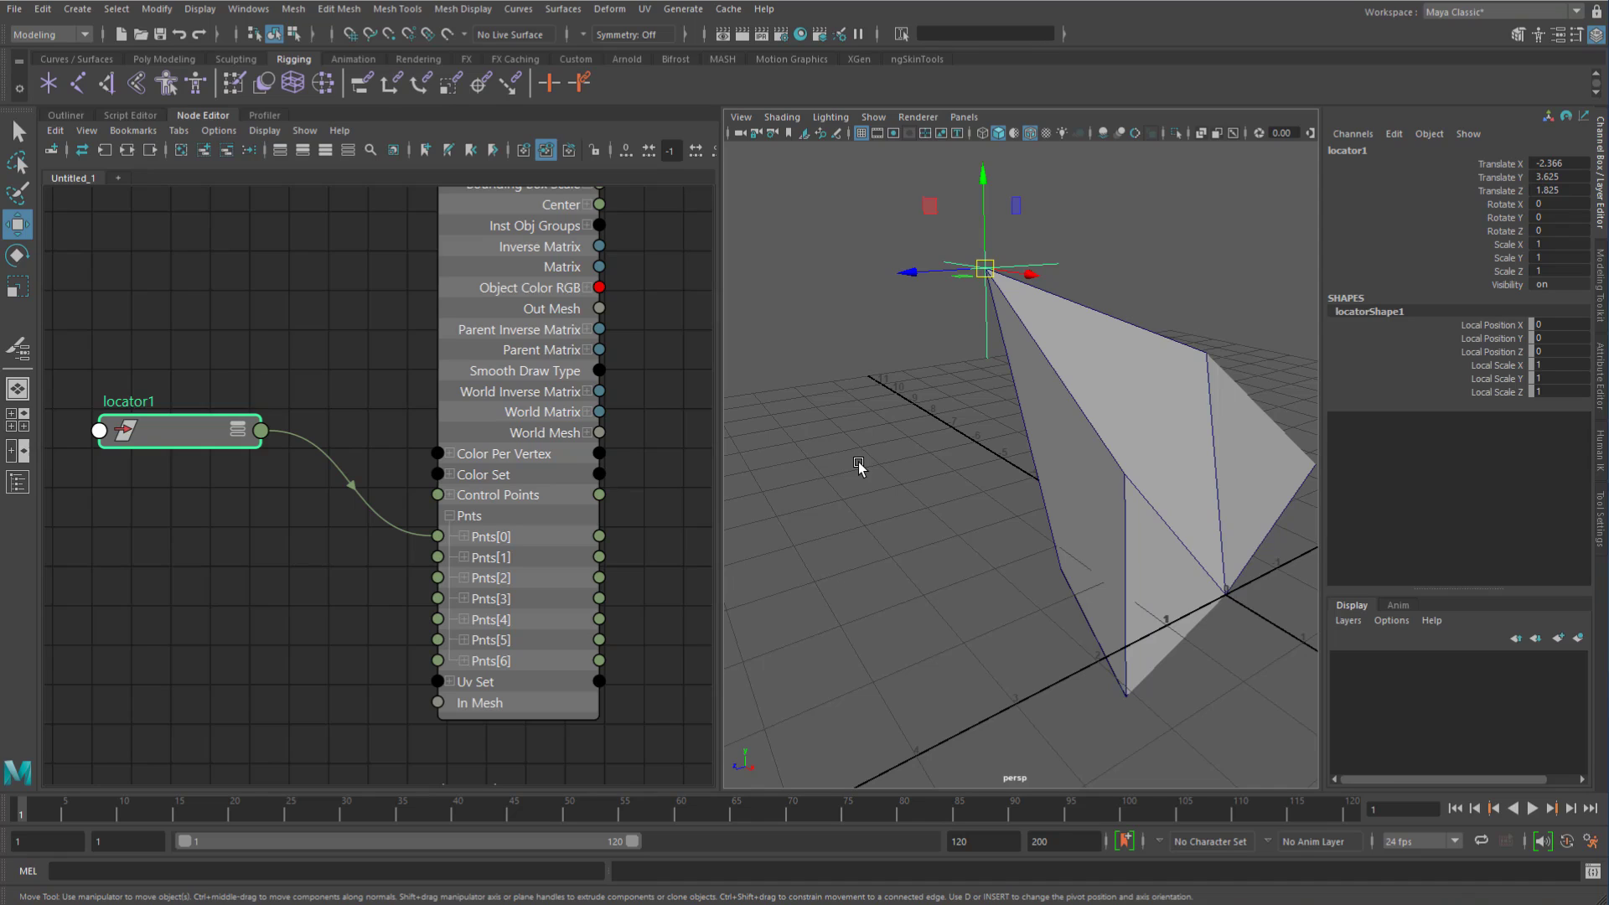
{"action": "left_click_drag", "start_coordinate": [985, 269], "coordinate": [847, 352]}
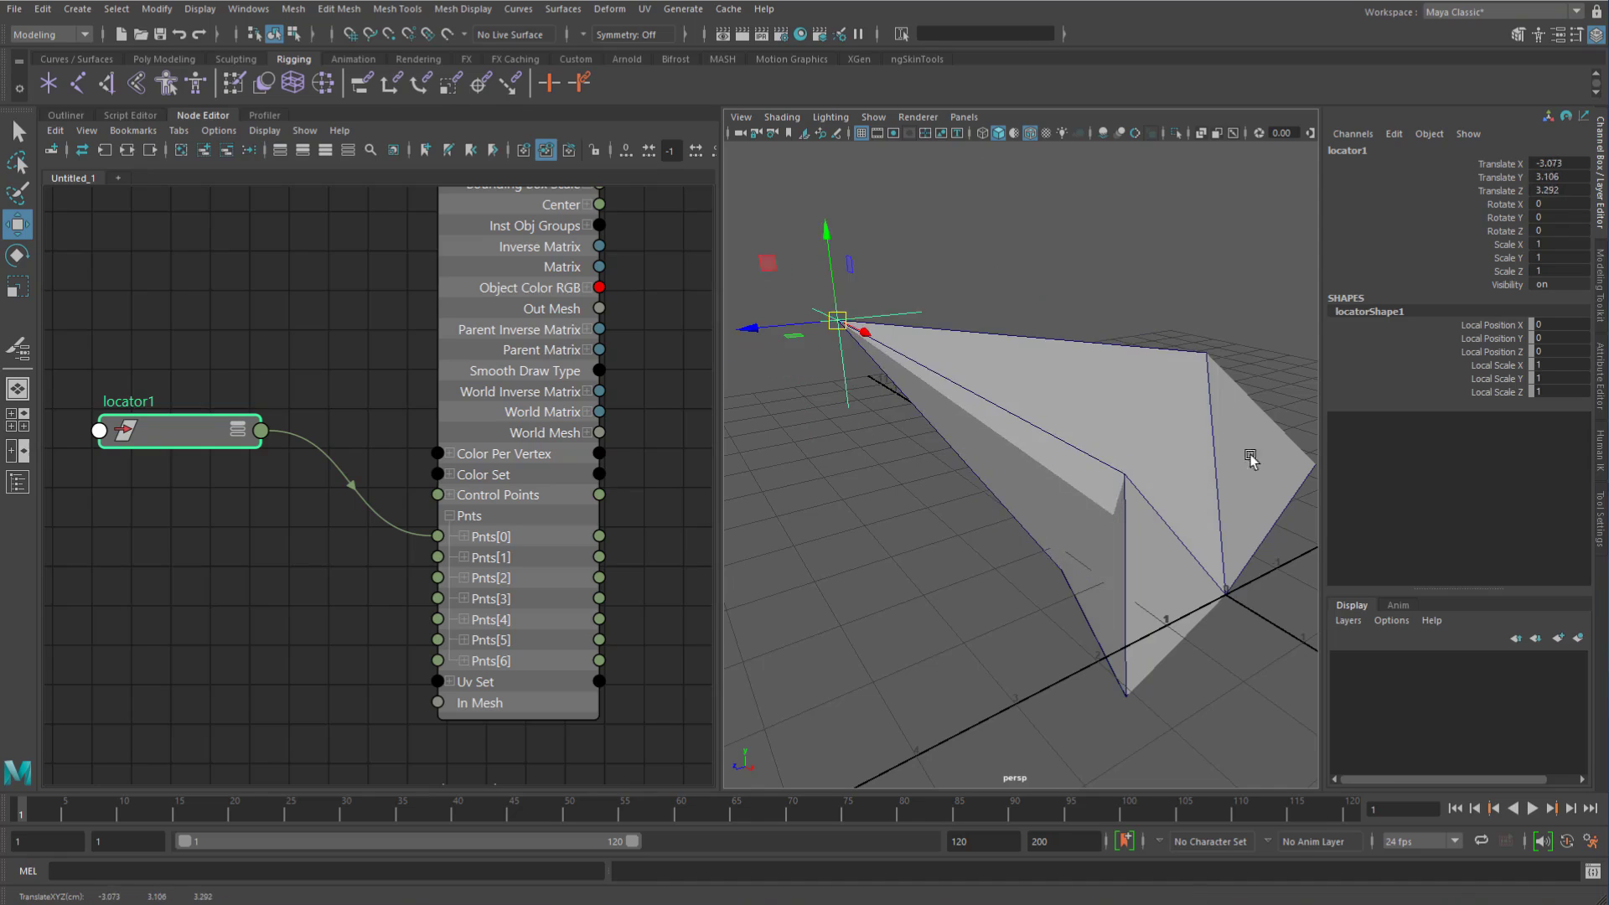
{"action": "left_click", "coordinate": [1227, 450]}
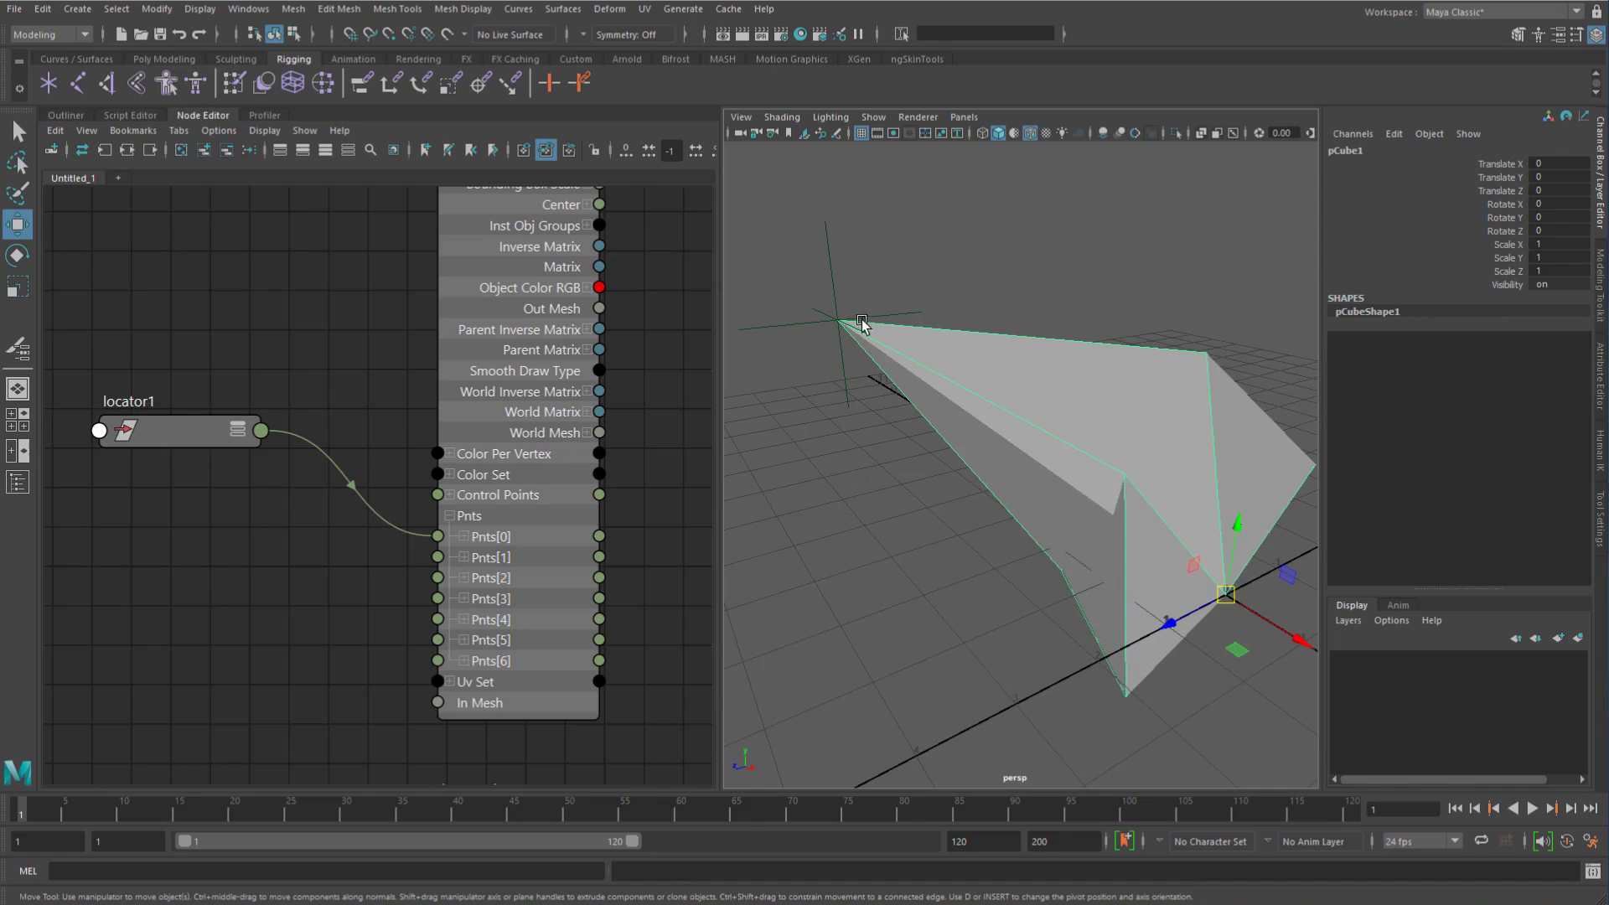
{"action": "left_click", "coordinate": [1111, 299]}
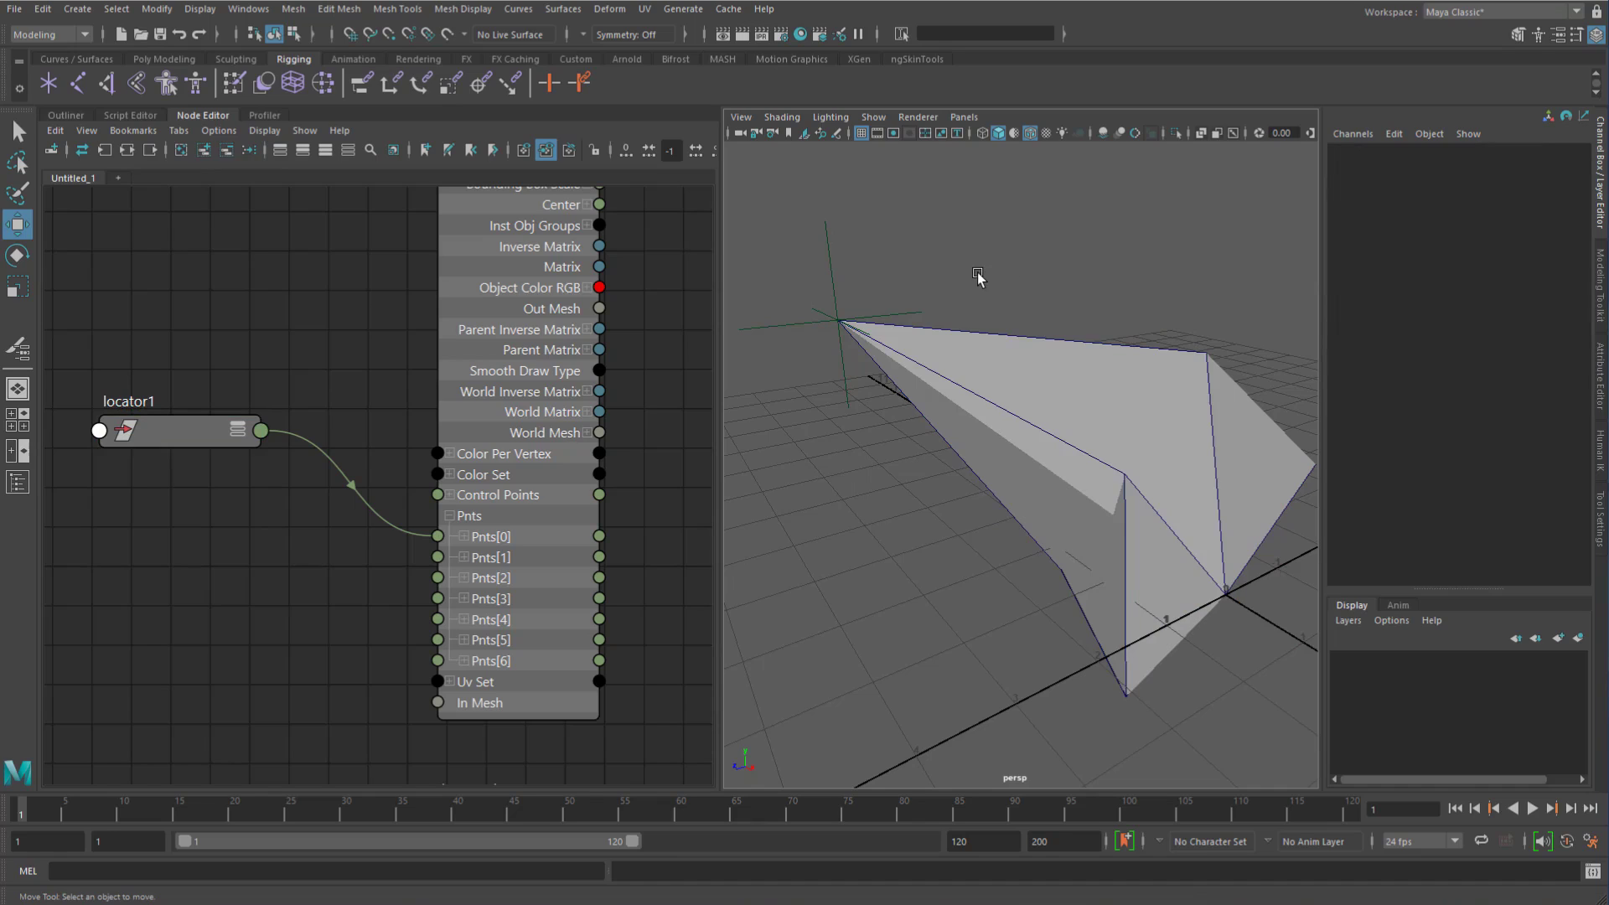
{"action": "left_click", "coordinate": [1003, 373]}
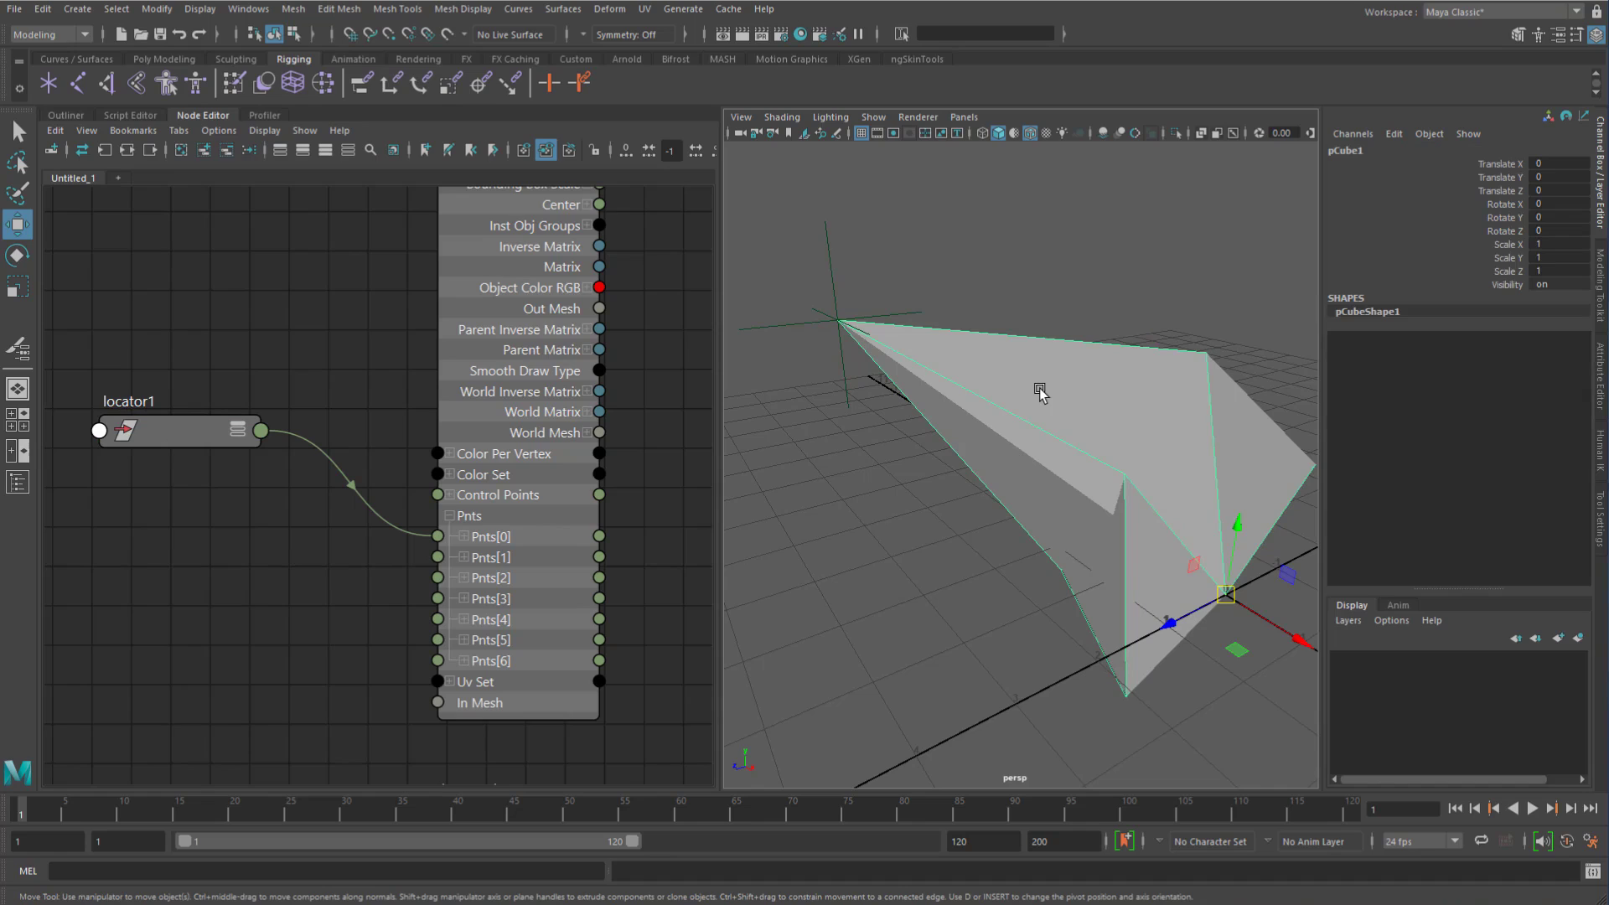
{"action": "left_click", "coordinate": [1000, 273]}
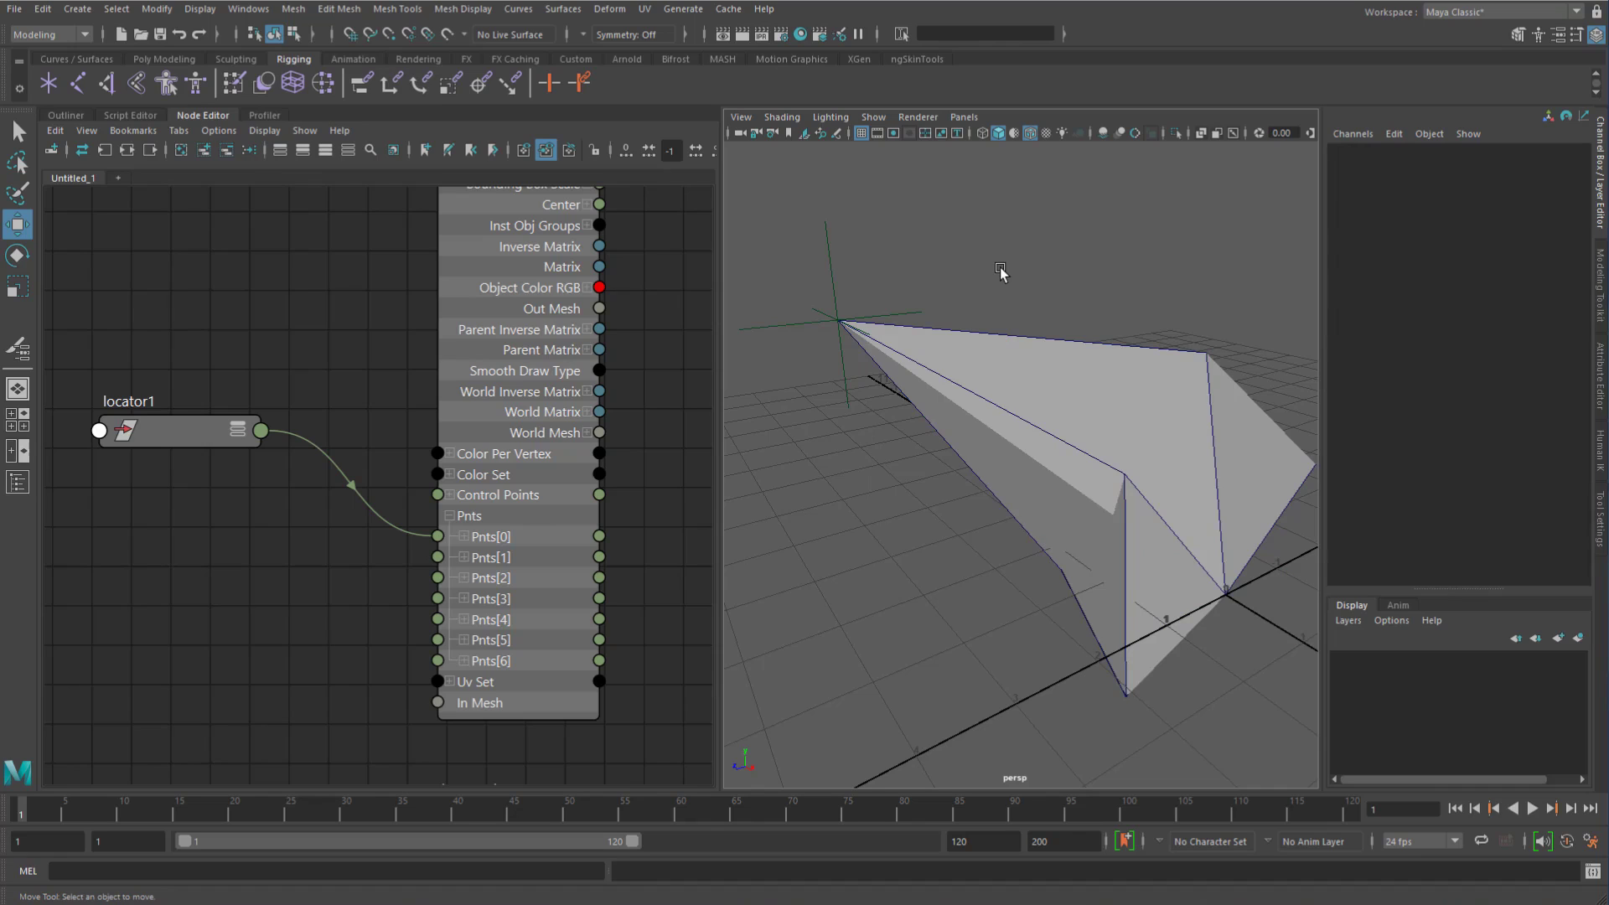
Step: Start a new empty scene and discard the changes to the current one
{"action": "left_click", "coordinate": [65, 115]}
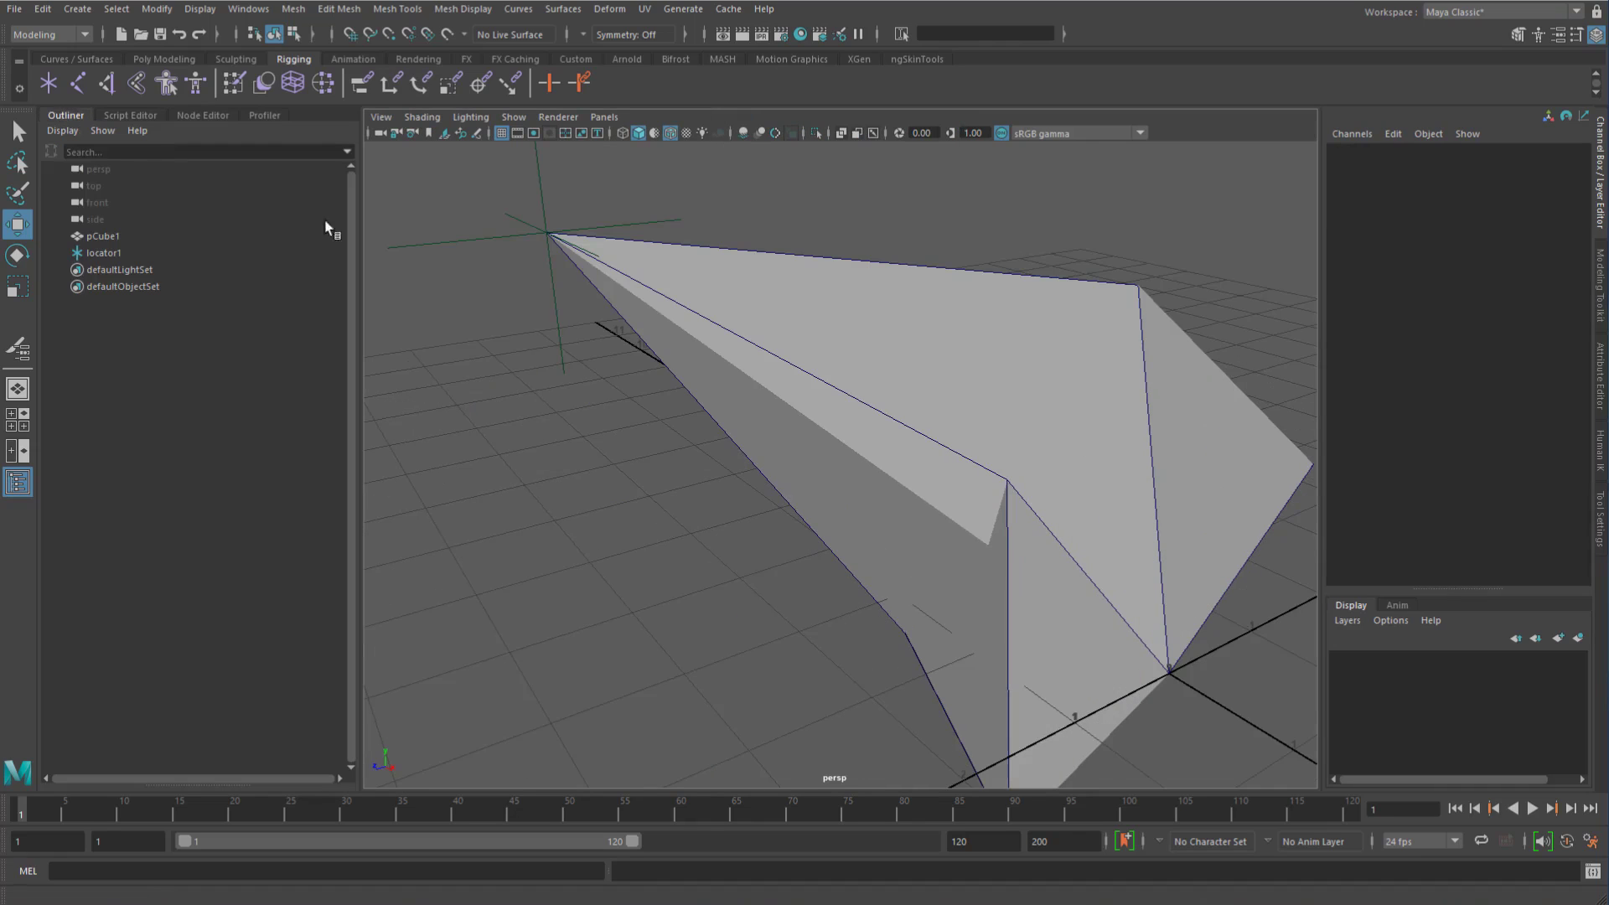
{"action": "left_click", "coordinate": [121, 33]}
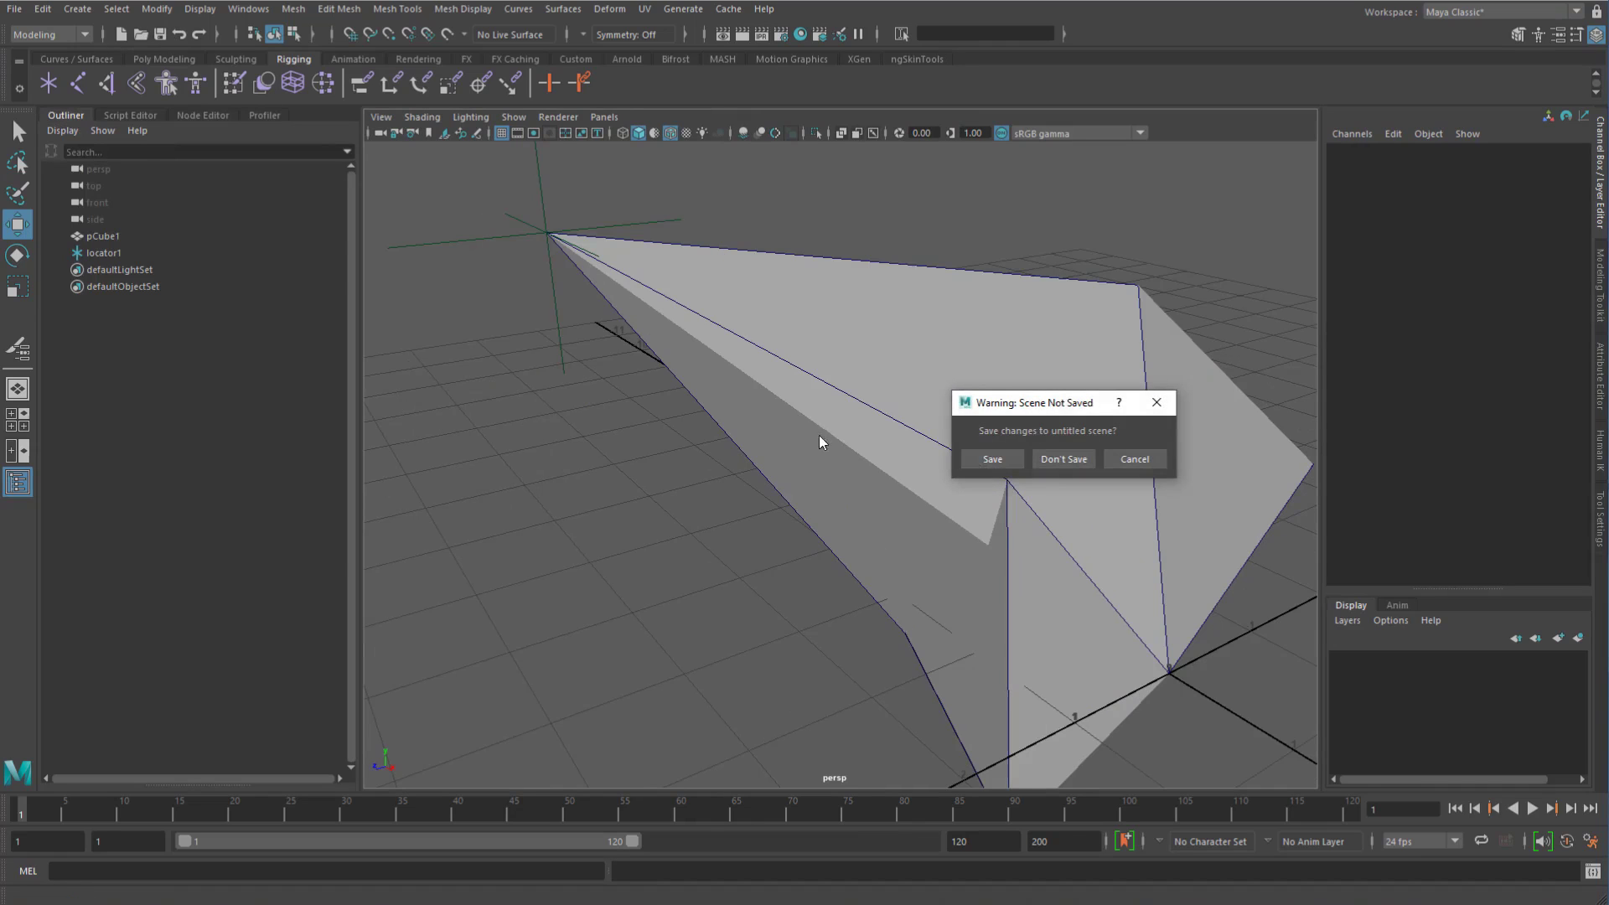
{"action": "left_click", "coordinate": [1063, 459]}
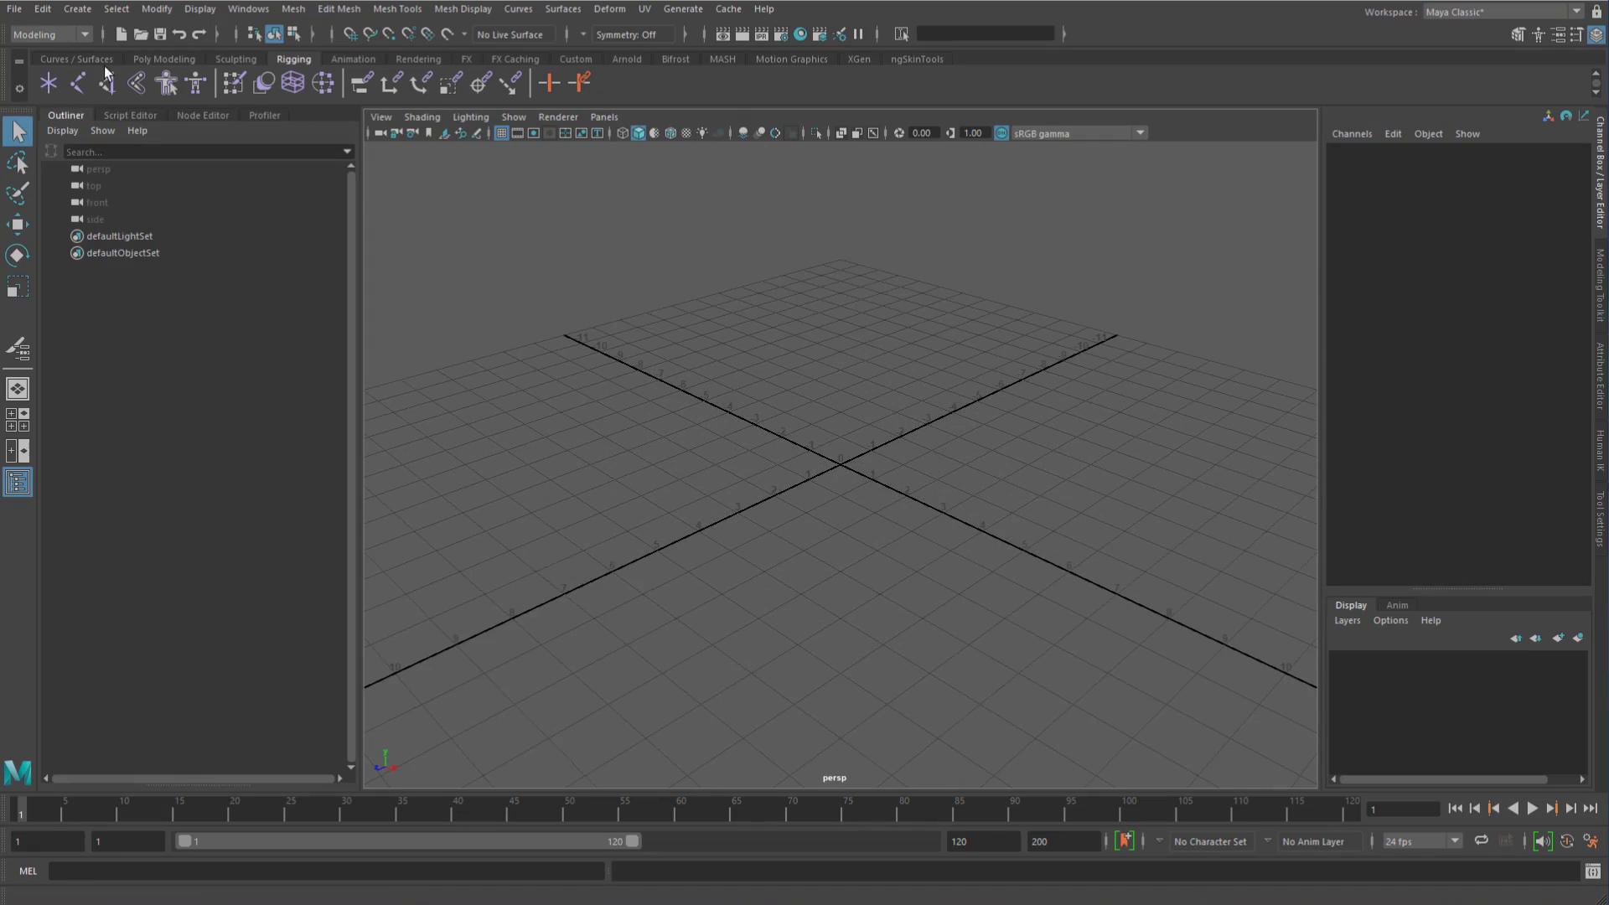
Step: Draw a freehand S-shaped EP curve with five edit points across the grid and display its control vertices
{"action": "left_click", "coordinate": [72, 56]}
{"action": "left_click", "coordinate": [107, 85]}
{"action": "scroll", "coordinate": [712, 406], "scroll_direction": "down", "scroll_amount": 4}
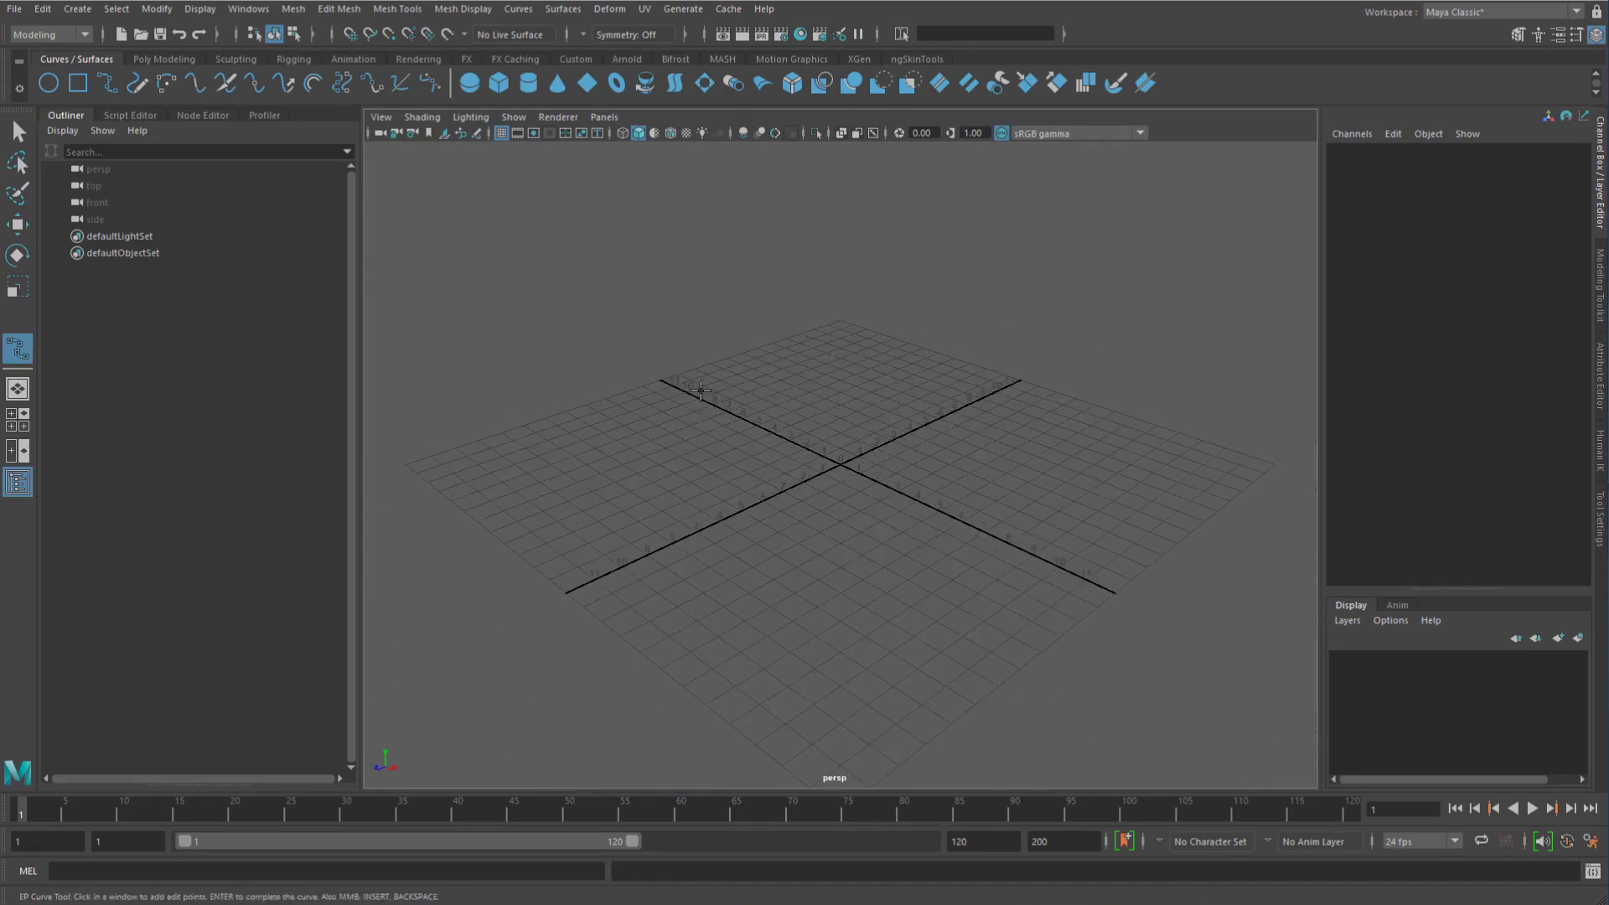
{"action": "left_click_drag", "start_coordinate": [711, 405], "coordinate": [704, 458], "text": "alt"}
{"action": "left_click", "coordinate": [582, 637]}
{"action": "left_click", "coordinate": [618, 380]}
{"action": "left_click", "coordinate": [1066, 416]}
{"action": "left_click_drag", "start_coordinate": [1175, 374], "coordinate": [1285, 394]}
{"action": "left_click", "coordinate": [921, 227]}
{"action": "key", "text": "w"}
{"action": "right_click_drag", "start_coordinate": [725, 307], "coordinate": [667, 308]}
{"action": "middle_click_drag", "start_coordinate": [831, 336], "coordinate": [809, 338], "text": "alt"}
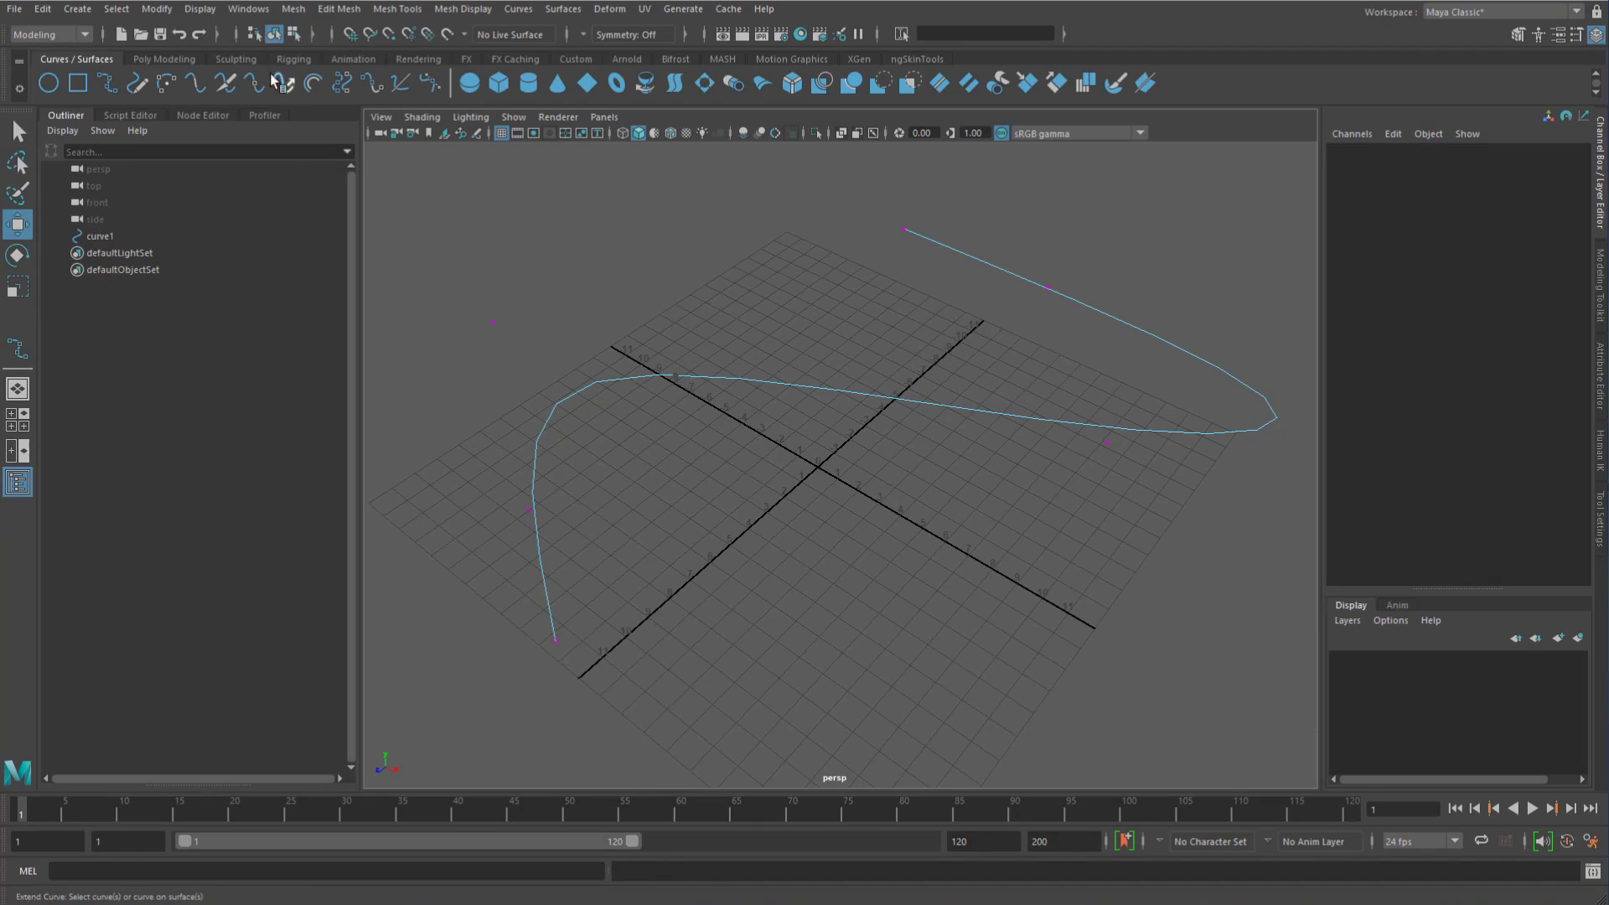
Step: Graph curve1 in the Node Editor and remove its transform node from the graph, keeping curveShape1
{"action": "left_click", "coordinate": [104, 235]}
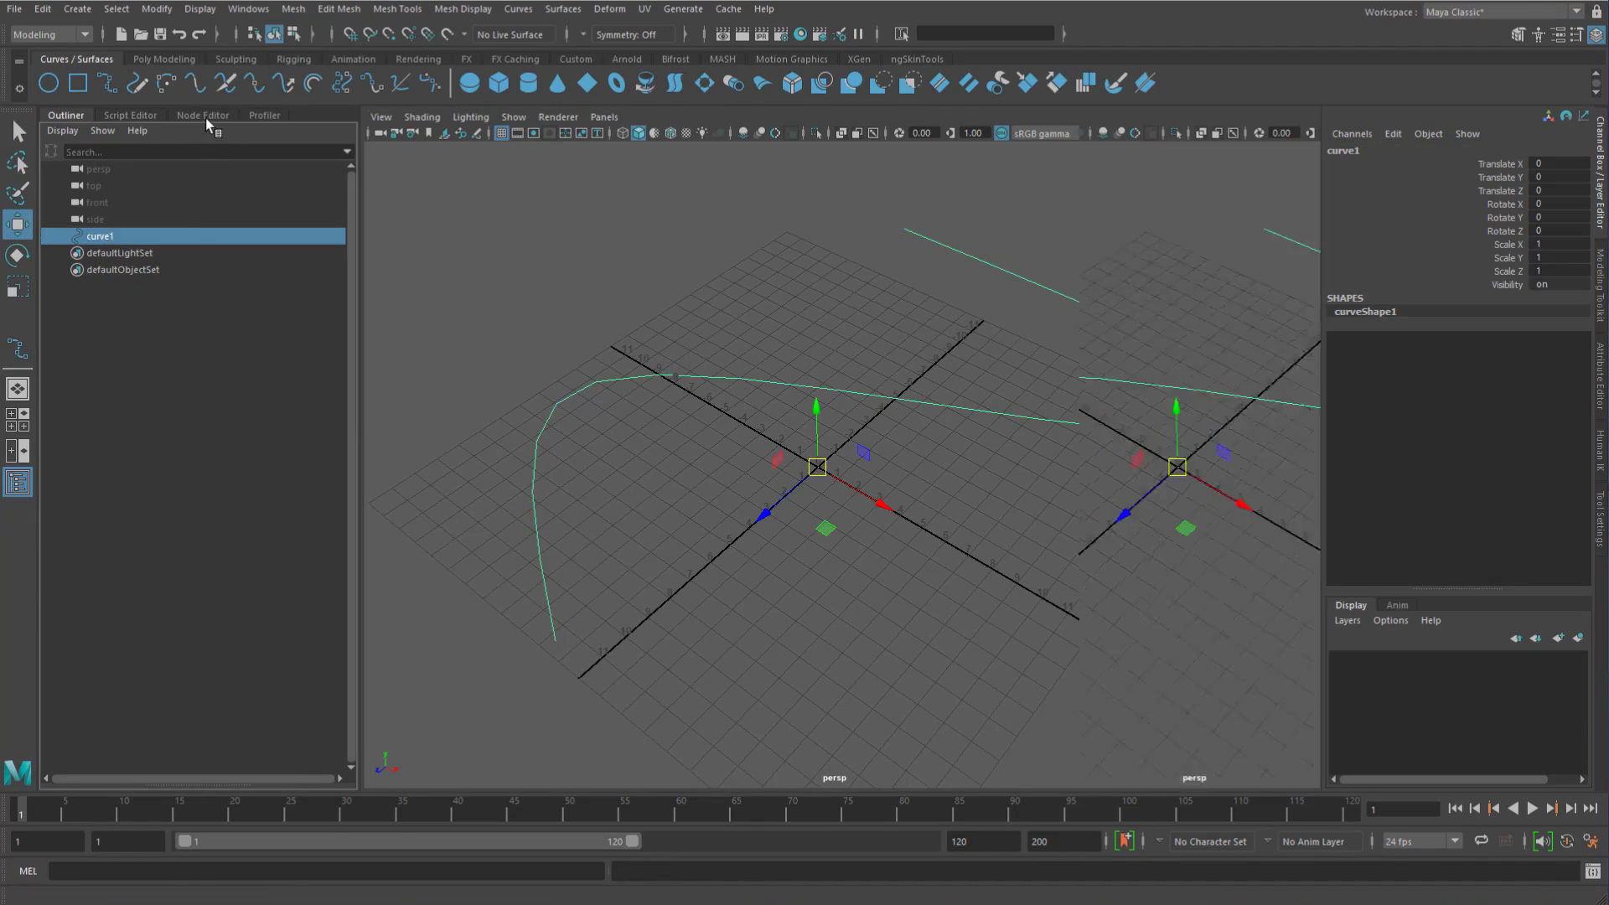
{"action": "left_click", "coordinate": [203, 115]}
{"action": "middle_click_drag", "start_coordinate": [285, 353], "coordinate": [448, 234], "text": "alt"}
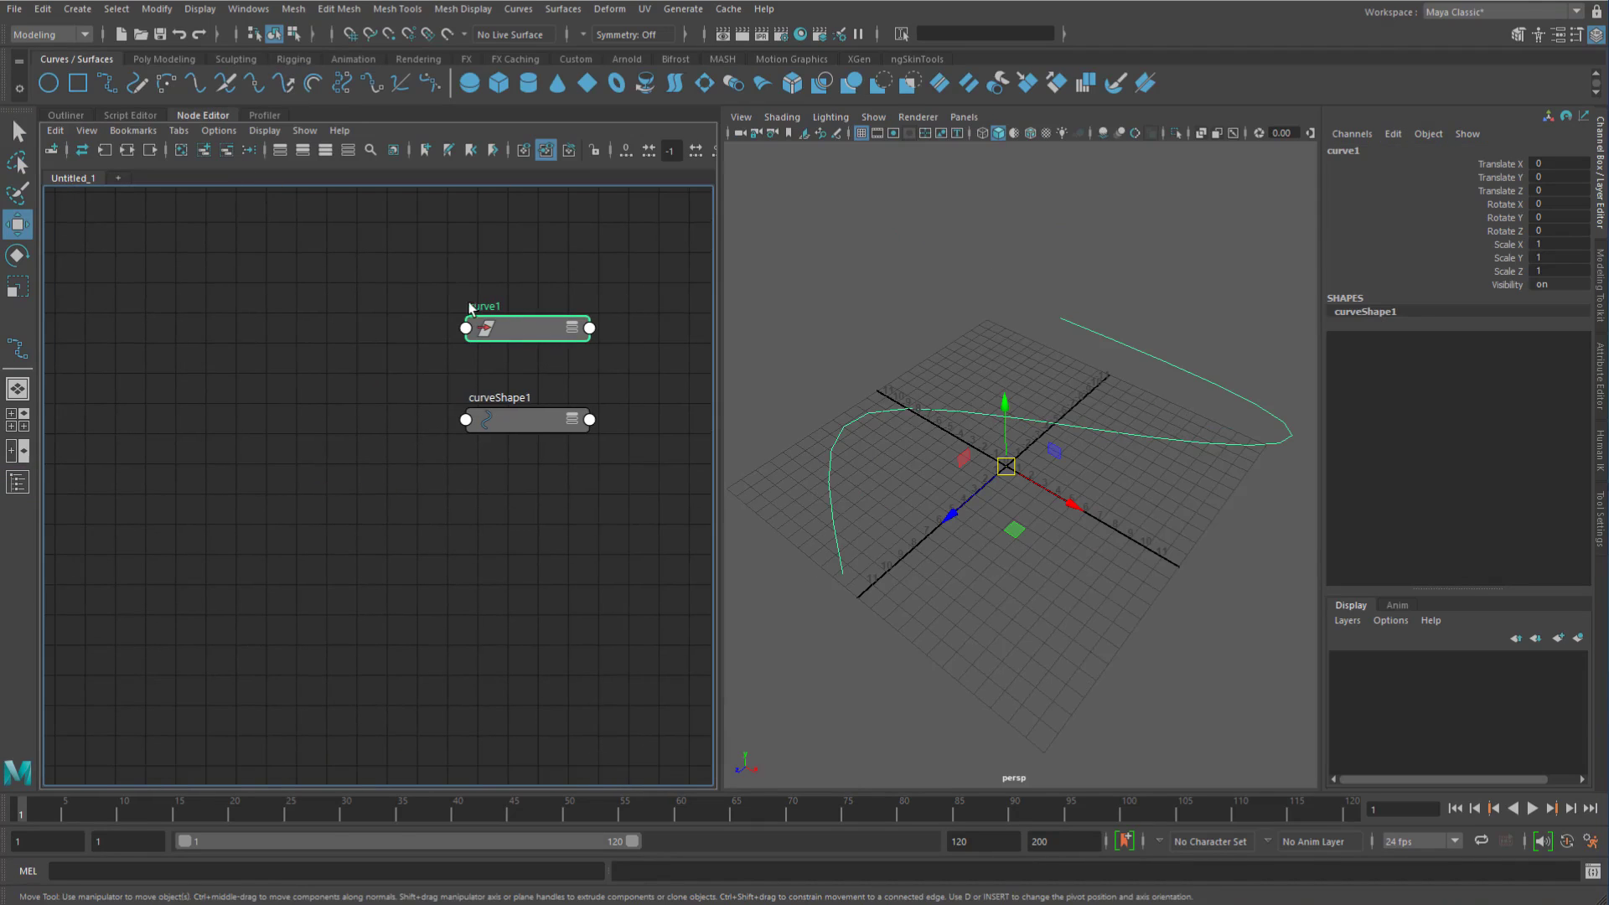
{"action": "left_click", "coordinate": [226, 151]}
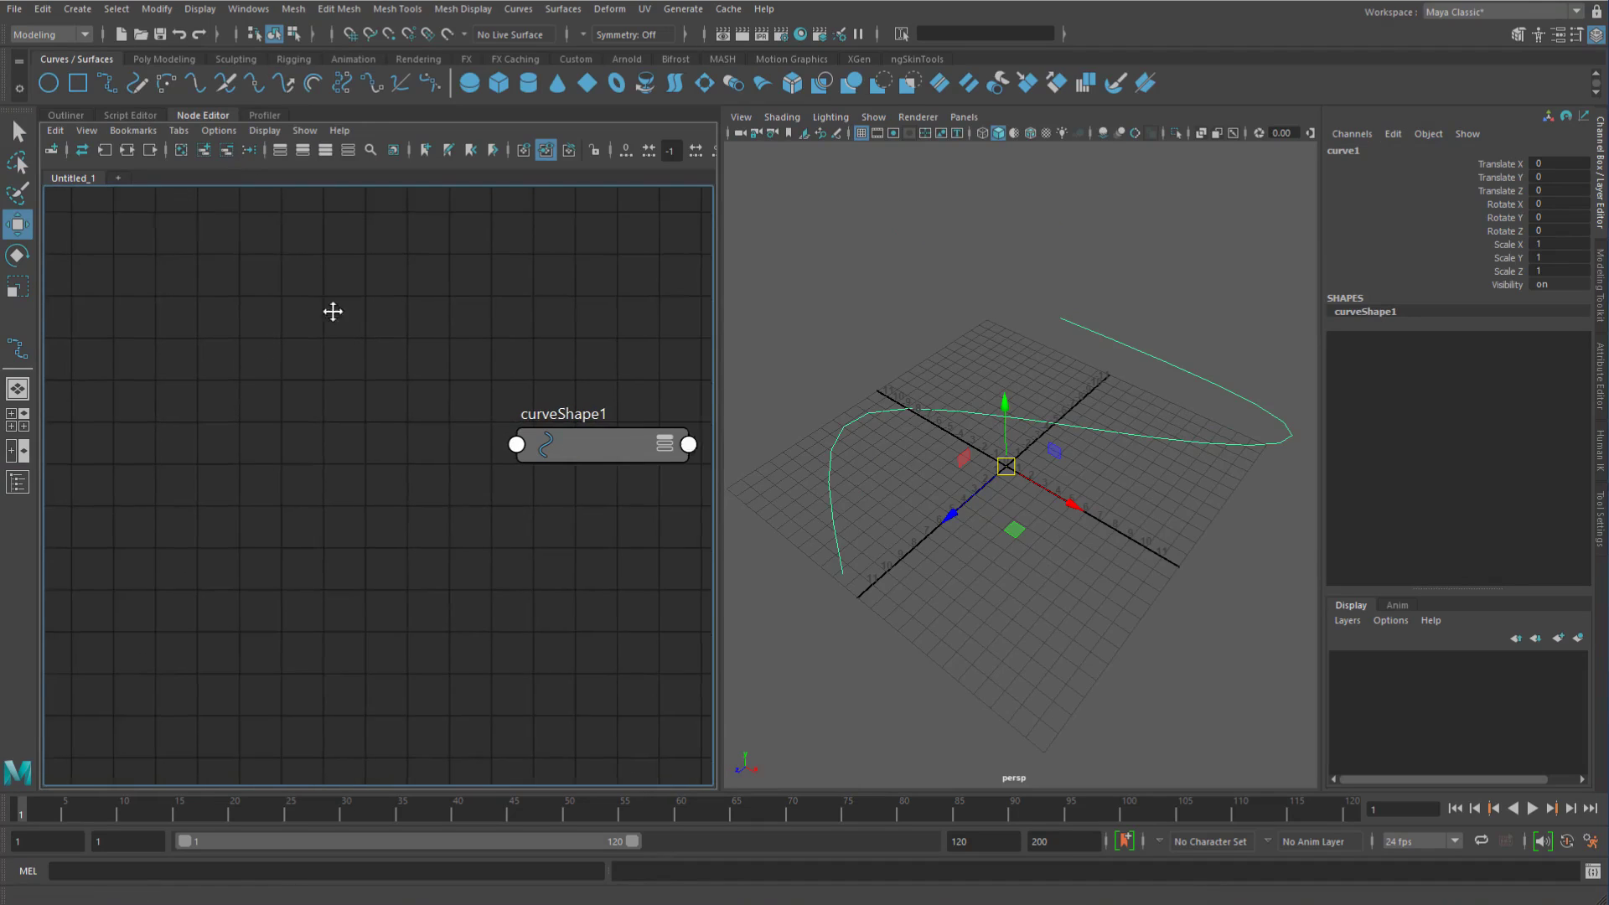
Step: Create a locator node beside curveShape1 and remove its locatorShape1 node from the graph
{"action": "key", "text": "Tab"}
{"action": "type", "text": "loca"}
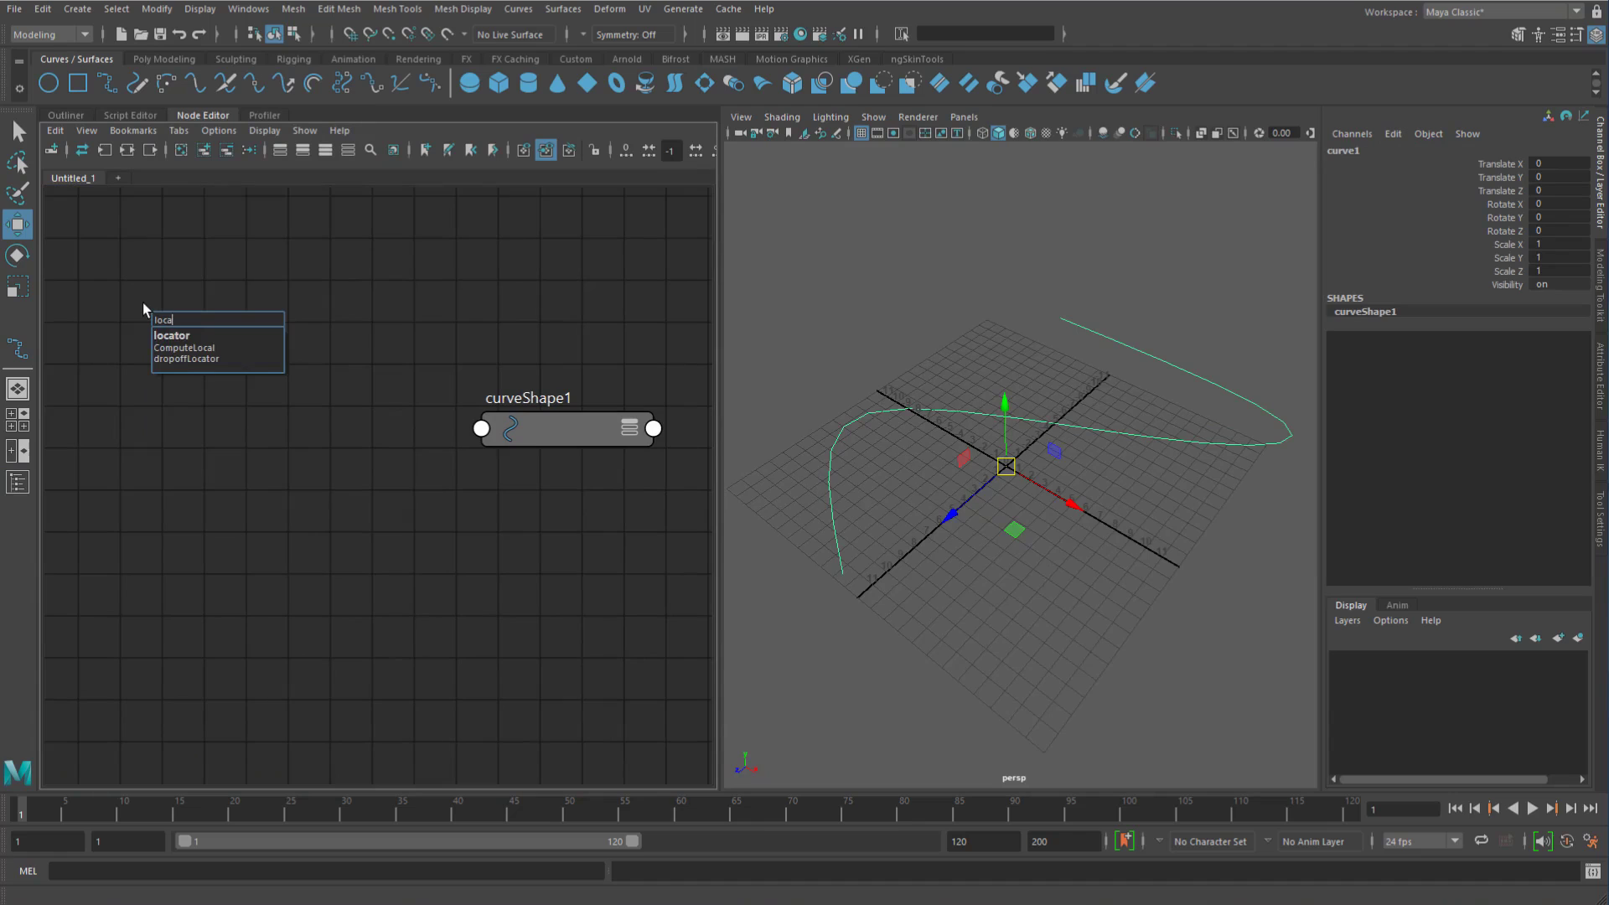
{"action": "key", "text": "Down"}
{"action": "key", "text": "Return"}
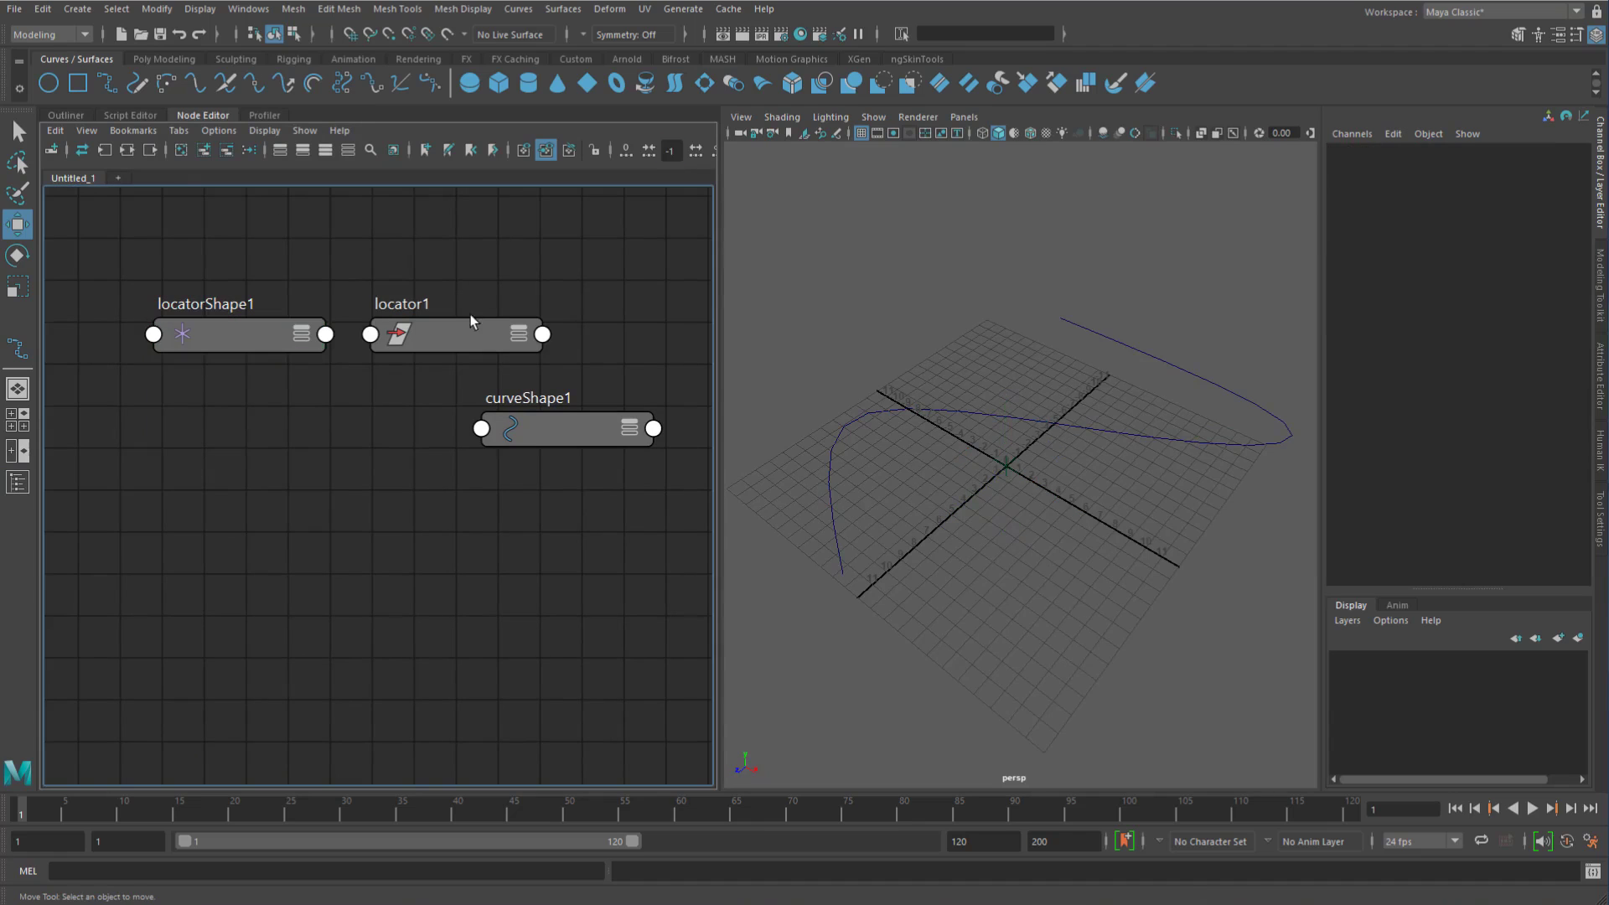
{"action": "left_click_drag", "start_coordinate": [470, 327], "coordinate": [214, 453]}
{"action": "left_click", "coordinate": [191, 333]}
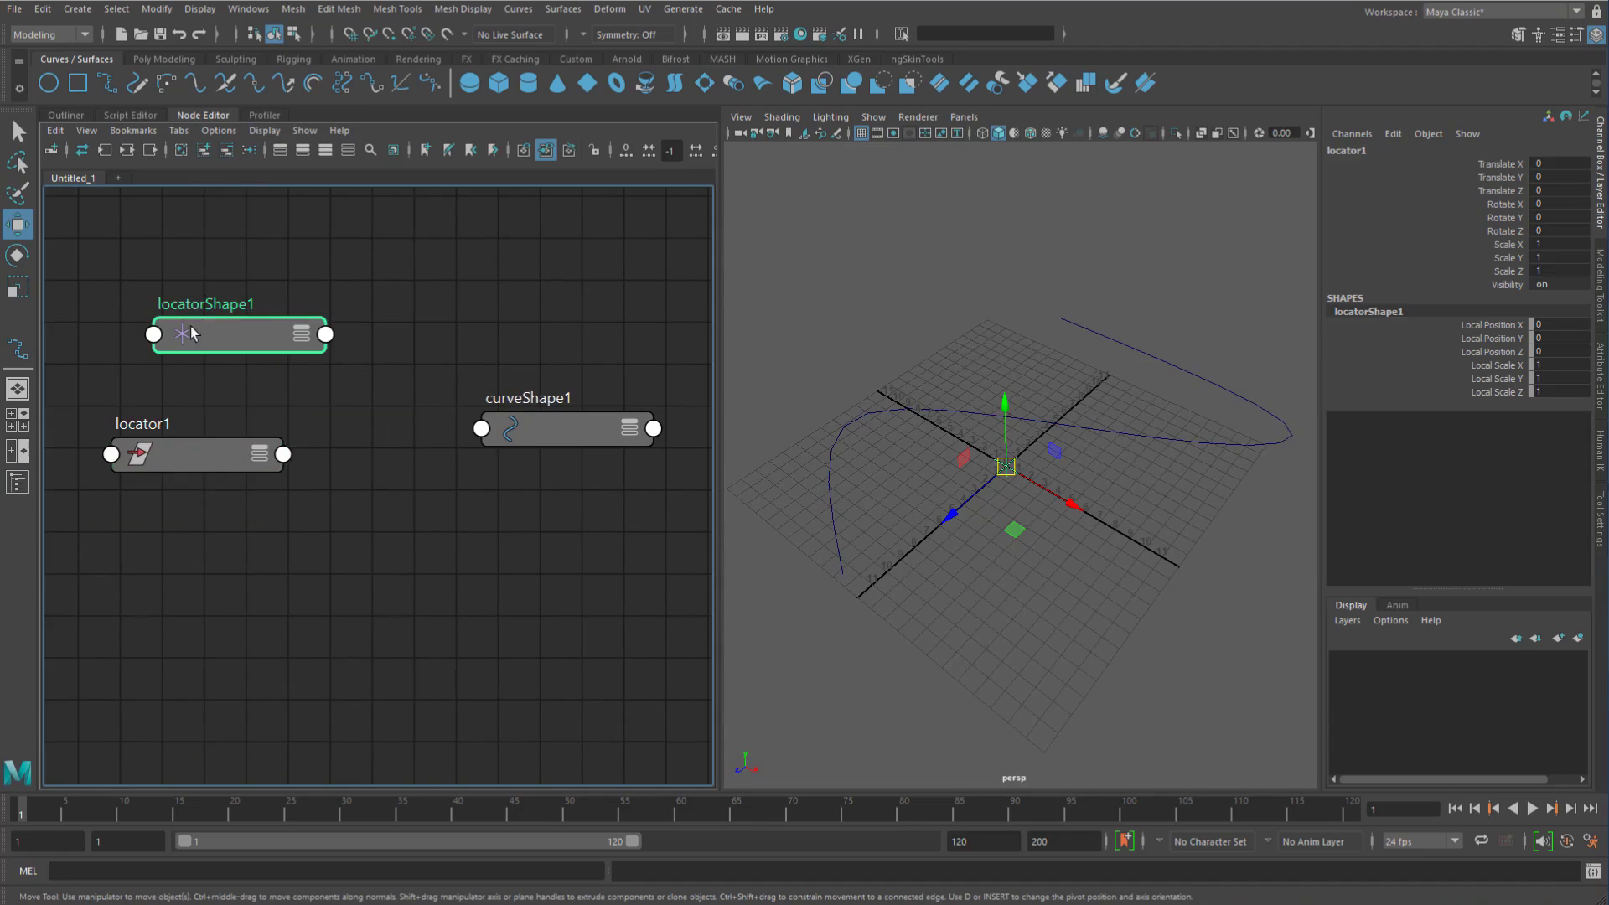
{"action": "left_click", "coordinate": [225, 151]}
Step: Connect locator1's Translate output to Control Points[0] of curveShape1
{"action": "middle_click_drag", "start_coordinate": [264, 468], "coordinate": [246, 373], "text": "alt"}
{"action": "left_click", "coordinate": [267, 362]}
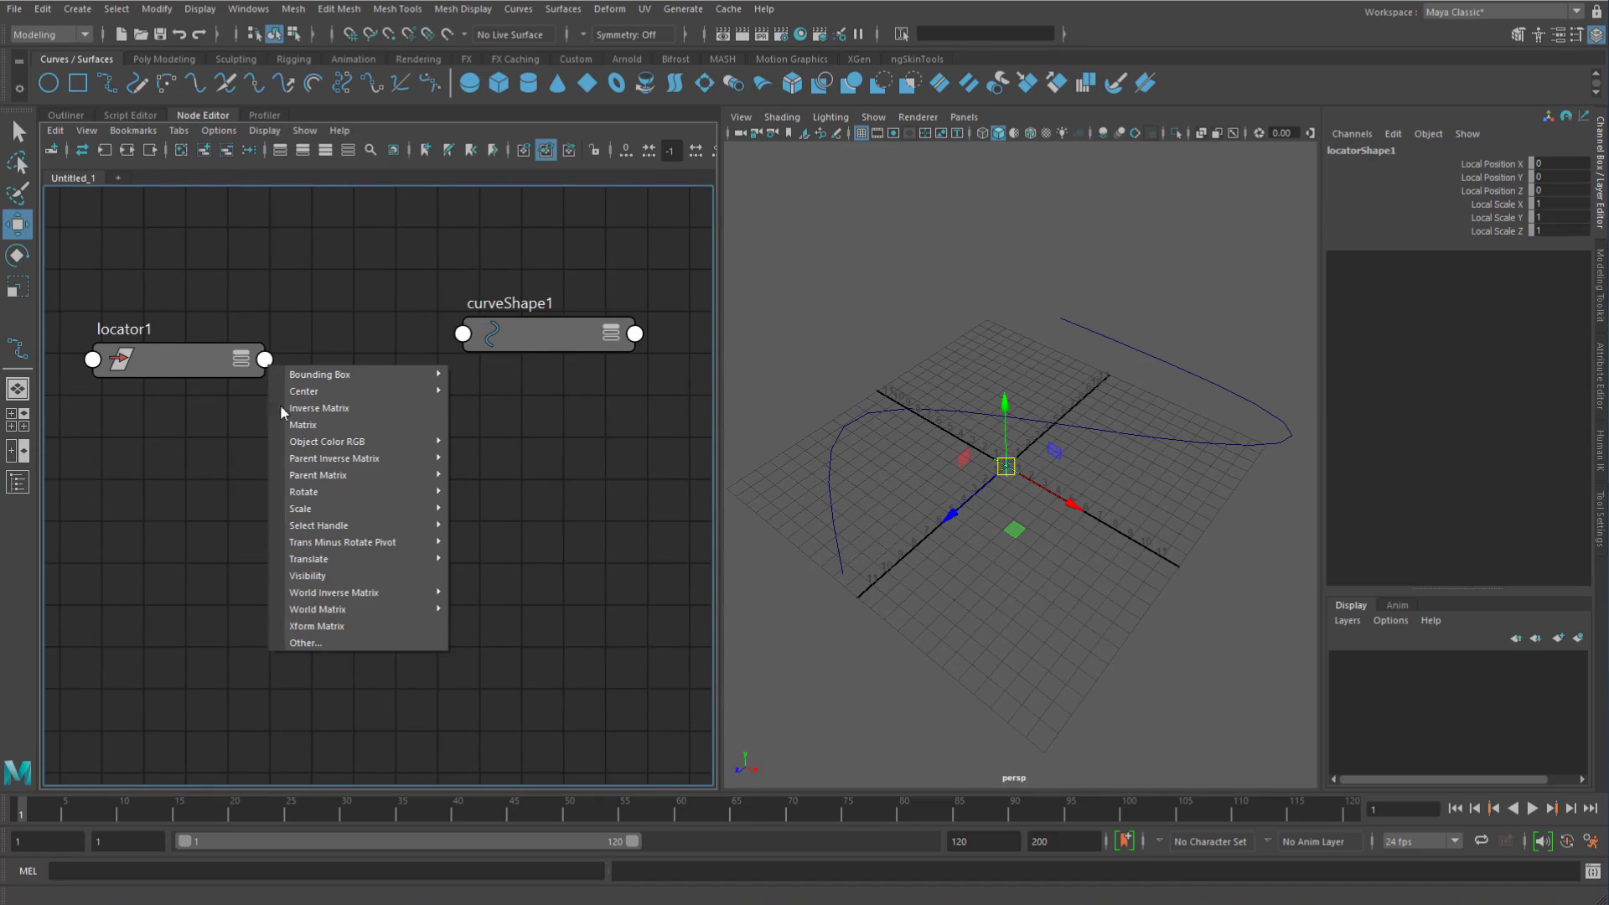
{"action": "mouse_move", "coordinate": [359, 560]}
{"action": "left_click", "coordinate": [471, 565]}
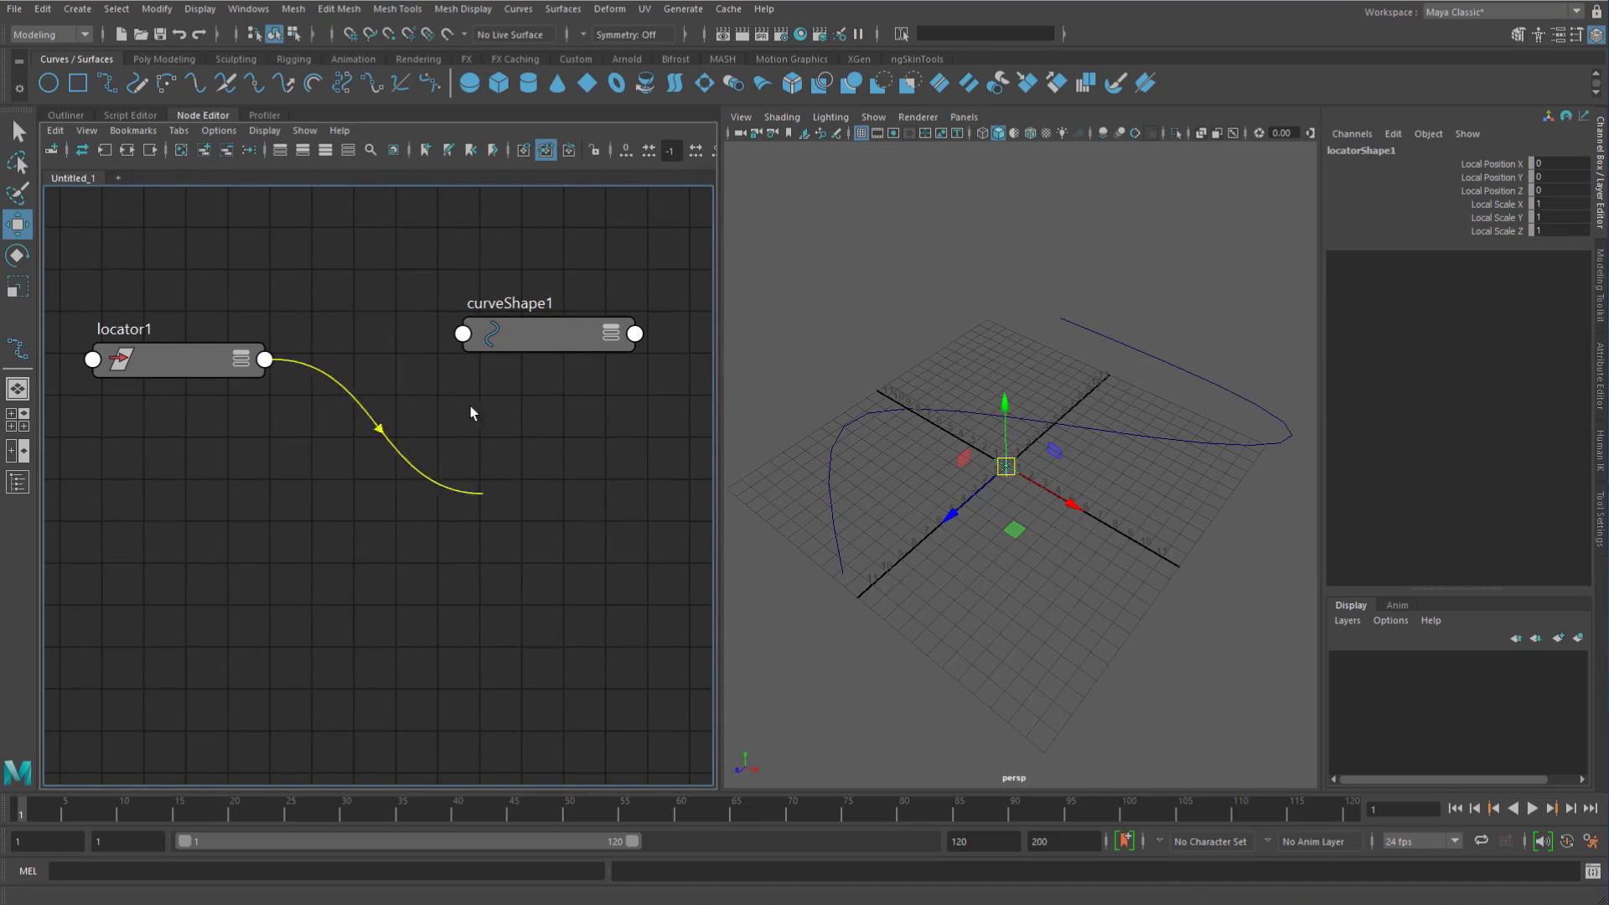
{"action": "left_click", "coordinate": [464, 334]}
{"action": "mouse_move", "coordinate": [518, 357]}
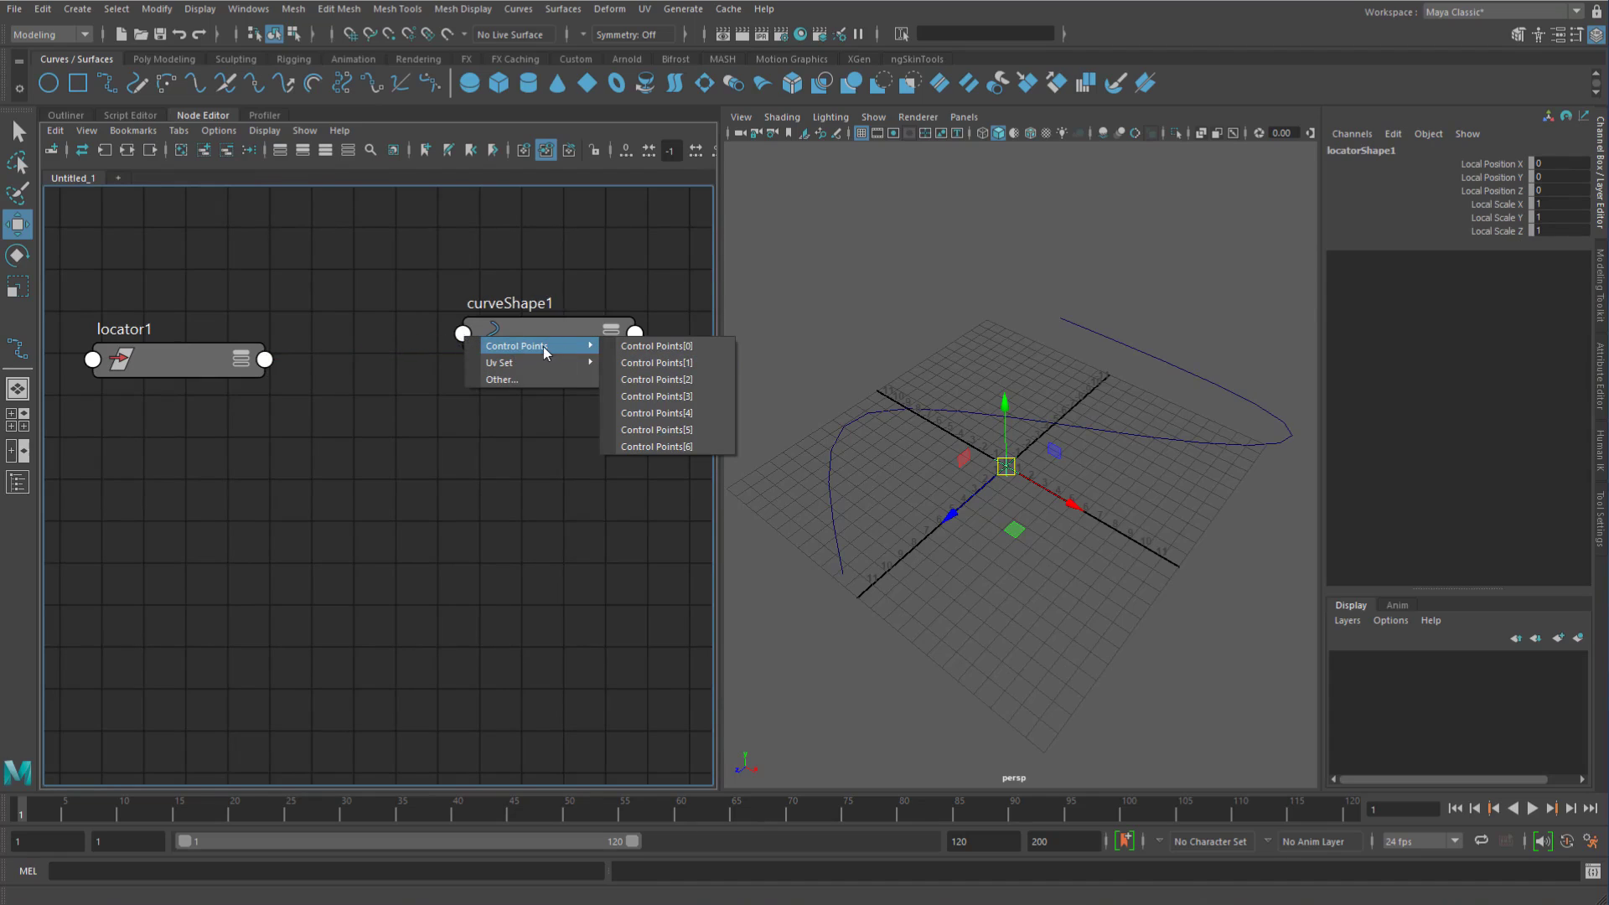
{"action": "left_click", "coordinate": [682, 350]}
Step: Set the curve to smooth display, and hide the viewport grid with locator1 selected at the origin
{"action": "left_click_drag", "start_coordinate": [912, 455], "coordinate": [938, 591]}
{"action": "scroll", "coordinate": [938, 590], "scroll_direction": "up", "scroll_amount": 4}
{"action": "left_click", "coordinate": [1042, 595]}
{"action": "scroll", "coordinate": [999, 552], "scroll_direction": "up", "scroll_amount": 2}
{"action": "left_click_drag", "start_coordinate": [852, 313], "coordinate": [814, 453]}
{"action": "key", "text": "3"}
{"action": "left_click", "coordinate": [987, 511]}
{"action": "left_click", "coordinate": [987, 455]}
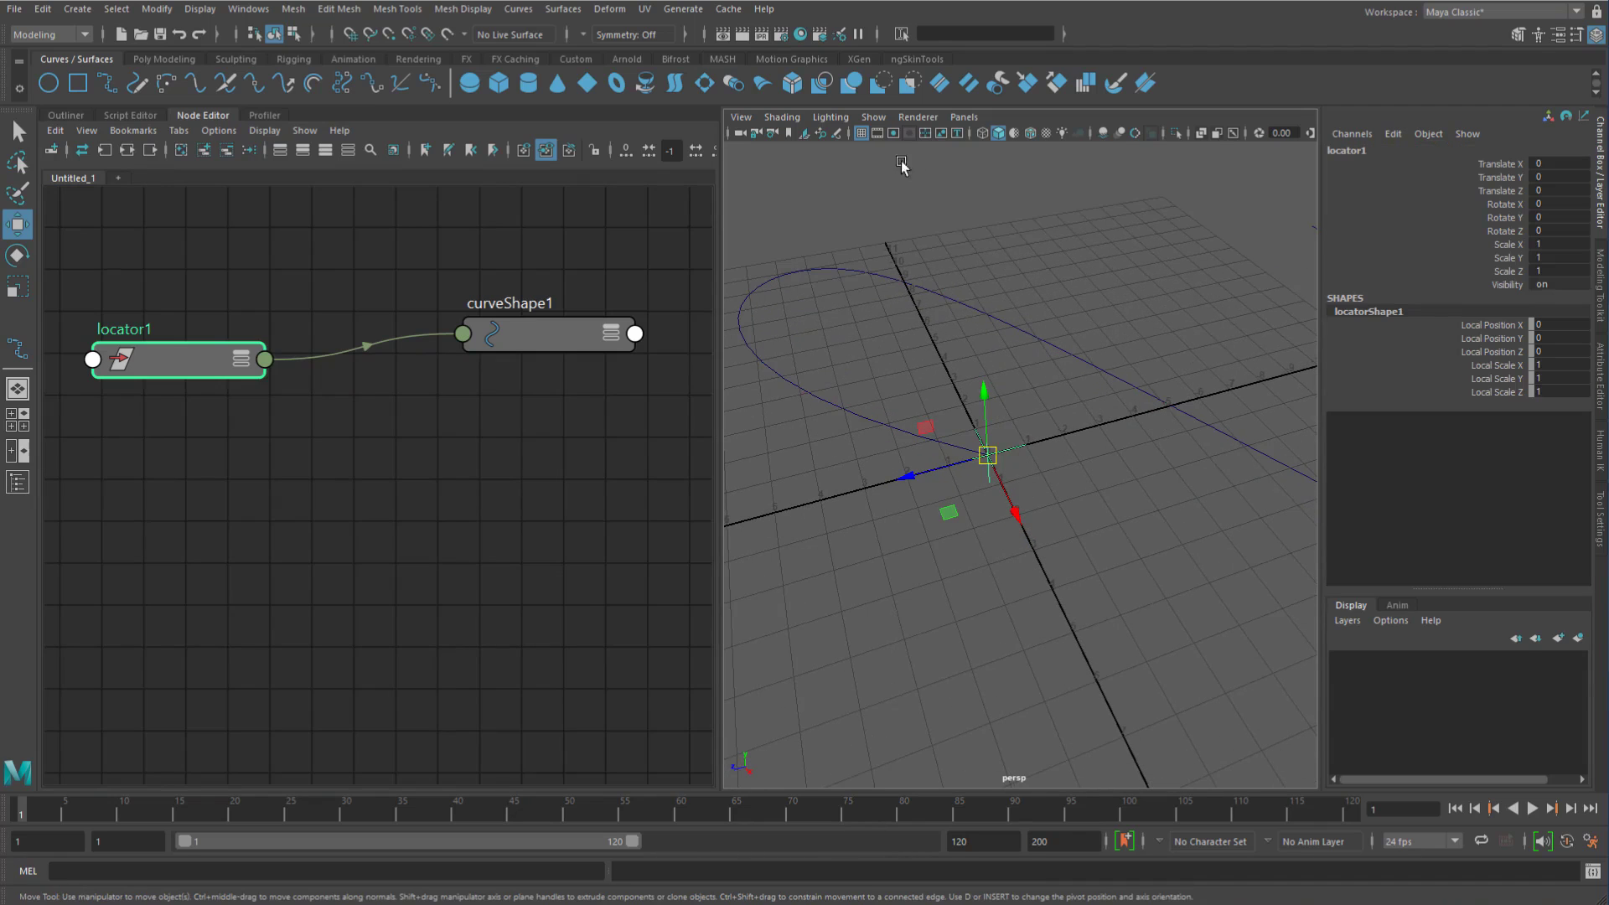
{"action": "left_click", "coordinate": [863, 133]}
{"action": "scroll", "coordinate": [1057, 482], "scroll_direction": "down", "scroll_amount": 2}
{"action": "left_click_drag", "start_coordinate": [1019, 471], "coordinate": [1020, 439], "text": "alt"}
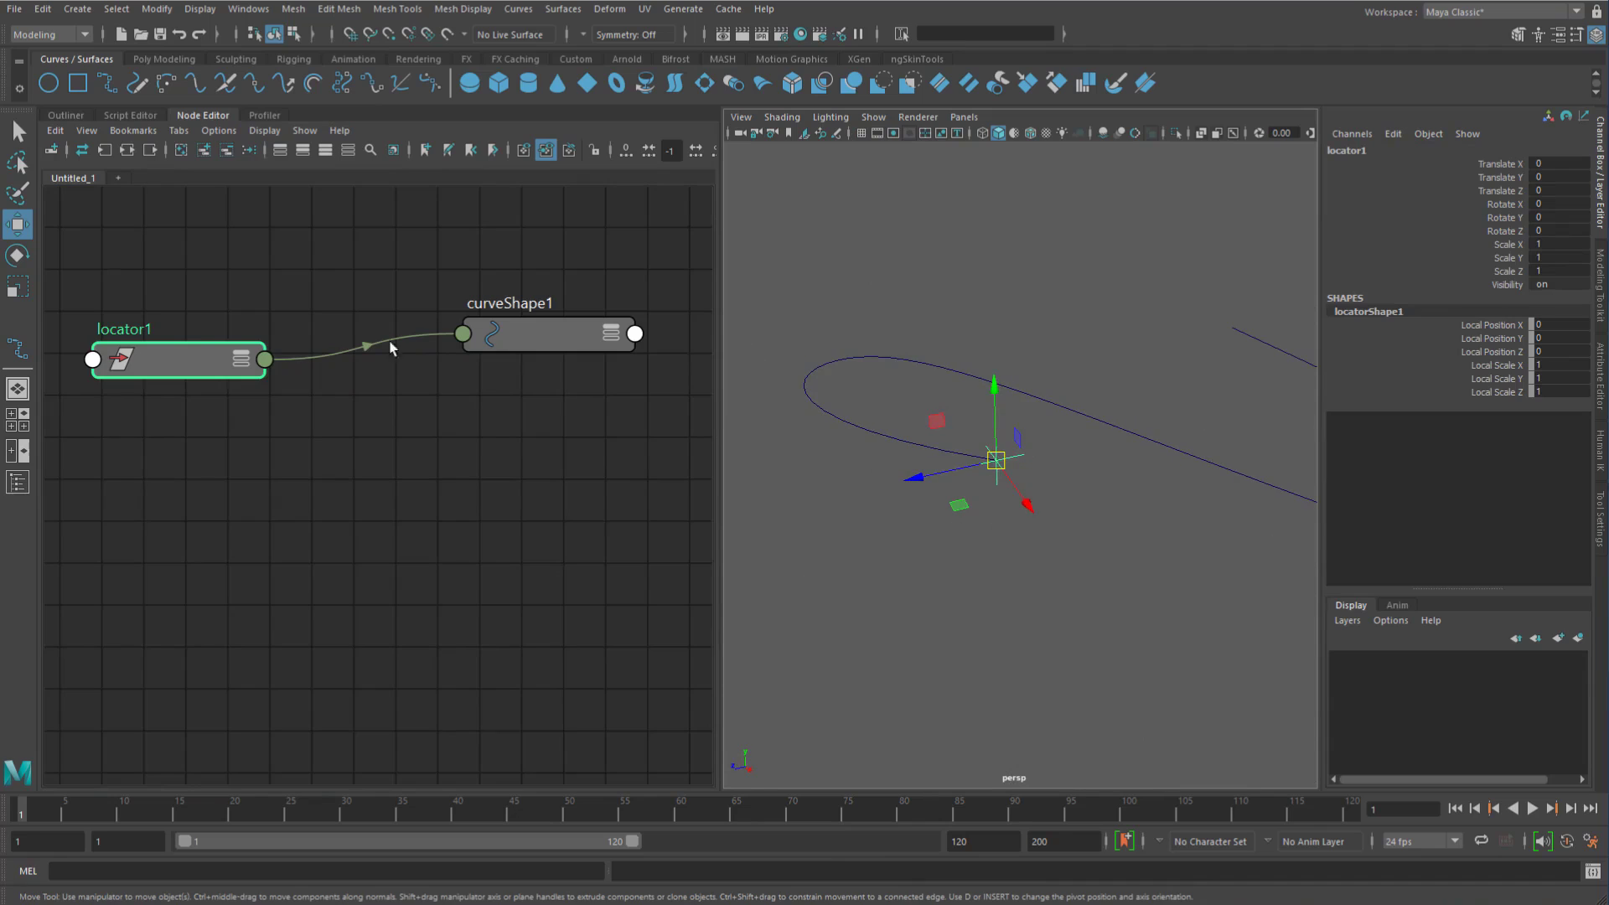
Step: Expand the curveShape1 node to show only its connected attributes
{"action": "left_click", "coordinate": [520, 339]}
{"action": "key", "text": "2"}
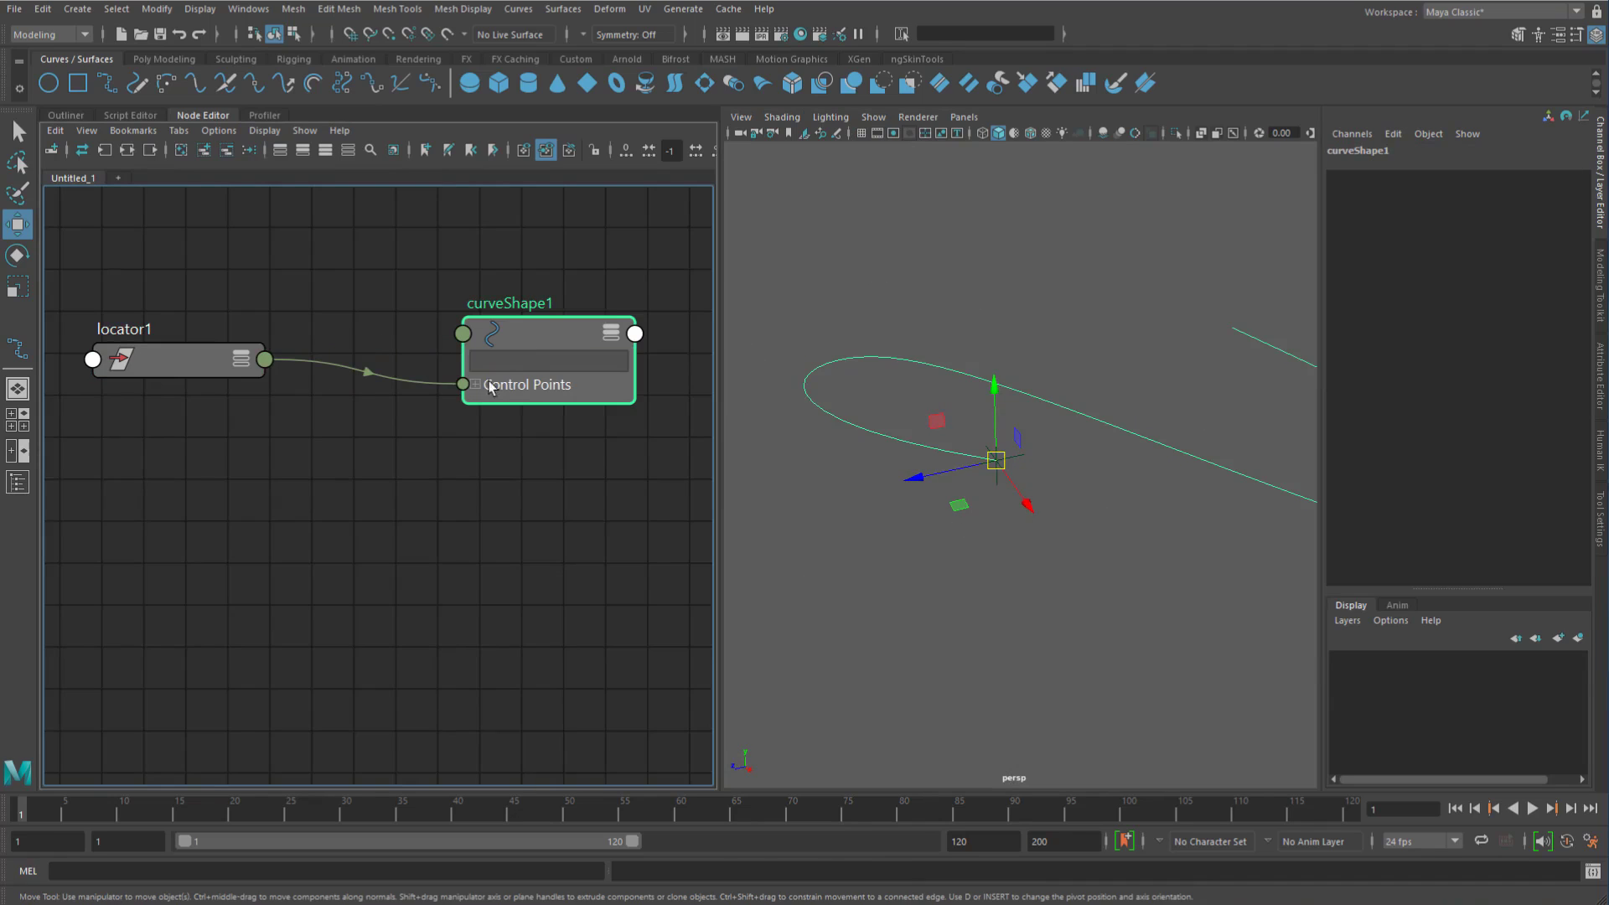
Step: Reposition the curveShape1 node closer to locator1, and move locator1 to about X -3.08, Y -3.01, Z 5.54
{"action": "left_click_drag", "start_coordinate": [533, 340], "coordinate": [496, 329]}
{"action": "left_click", "coordinate": [974, 486]}
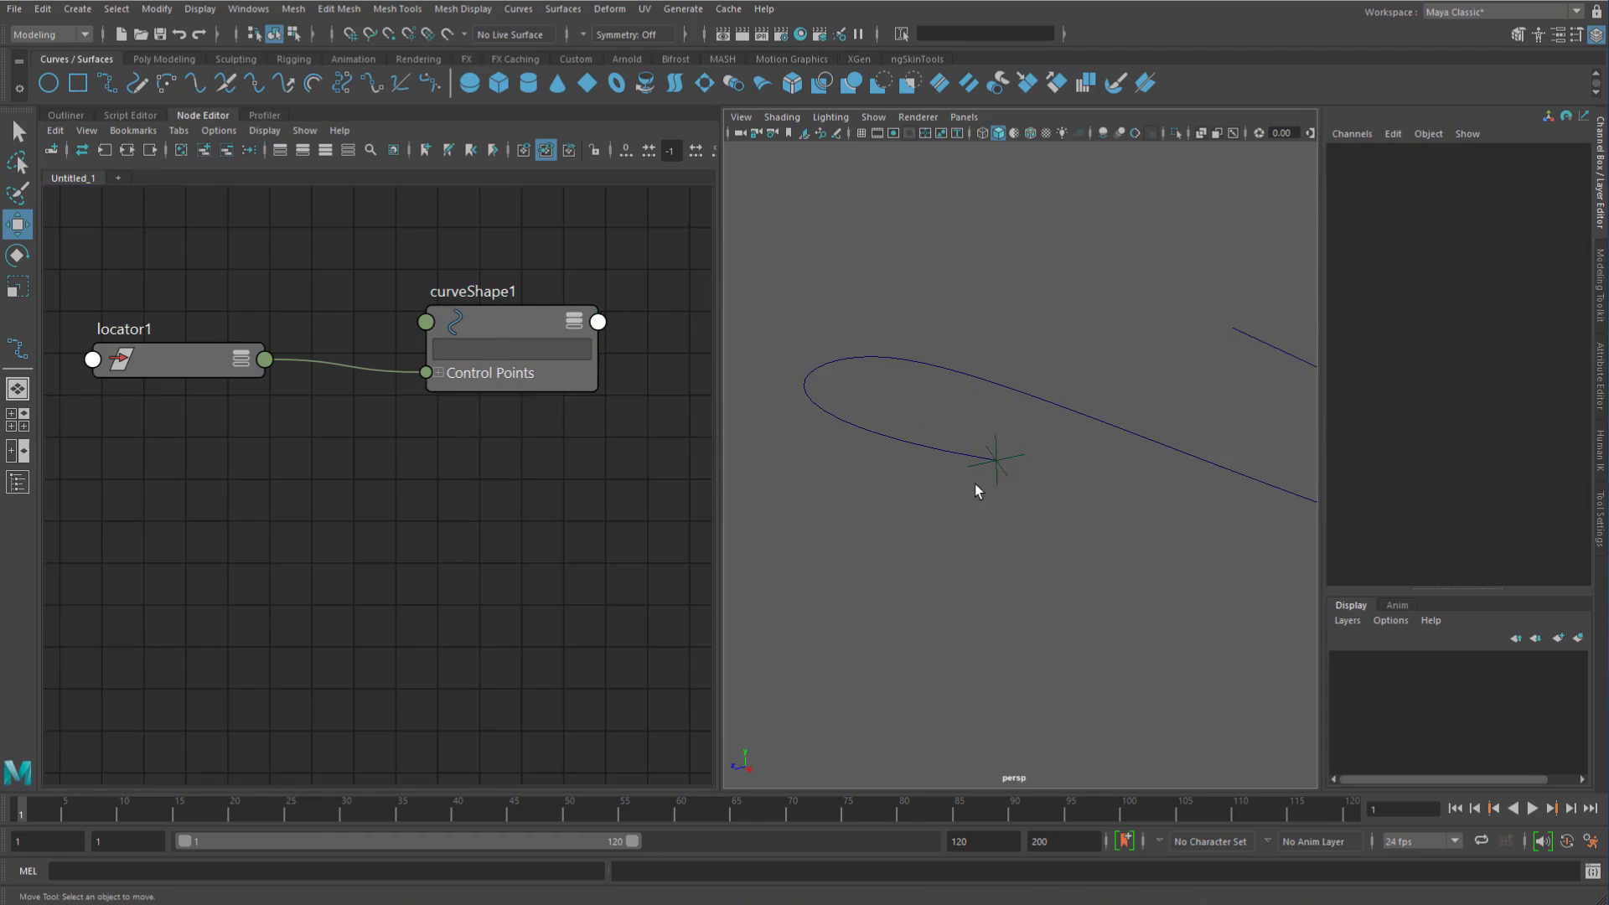
{"action": "left_click", "coordinate": [1022, 460]}
{"action": "left_click_drag", "start_coordinate": [997, 460], "coordinate": [965, 593]}
{"action": "left_click", "coordinate": [215, 593]}
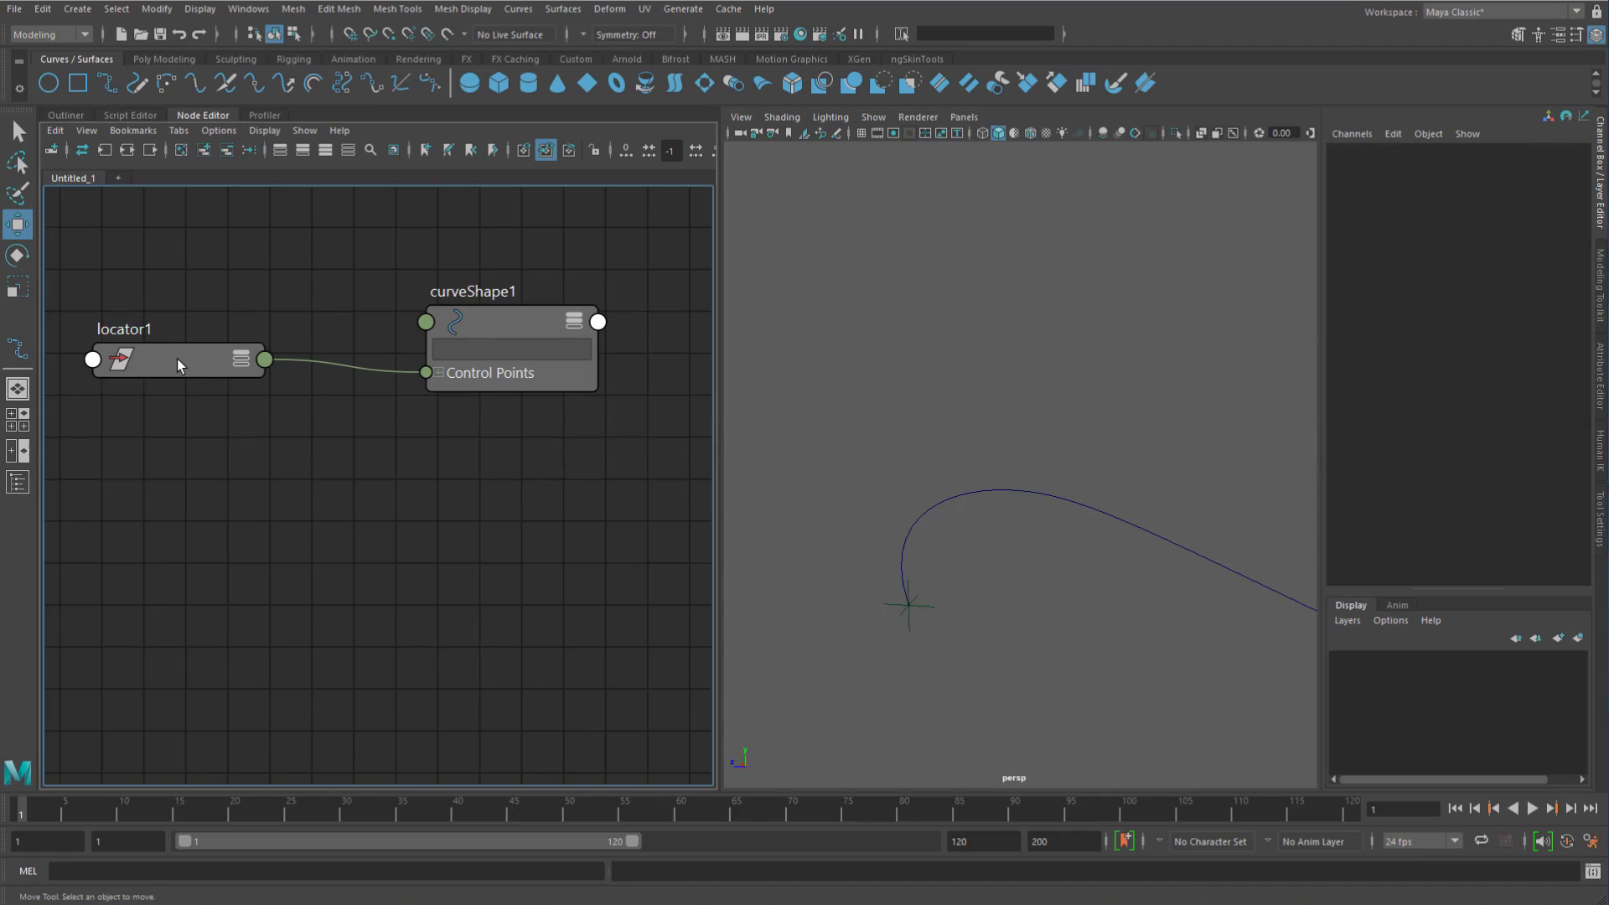
Step: Duplicate locator1 and place the duplicate's transform node below the original in the graph
{"action": "left_click", "coordinate": [177, 359]}
{"action": "key", "text": "ctrl+d"}
{"action": "left_click_drag", "start_coordinate": [365, 547], "coordinate": [222, 561]}
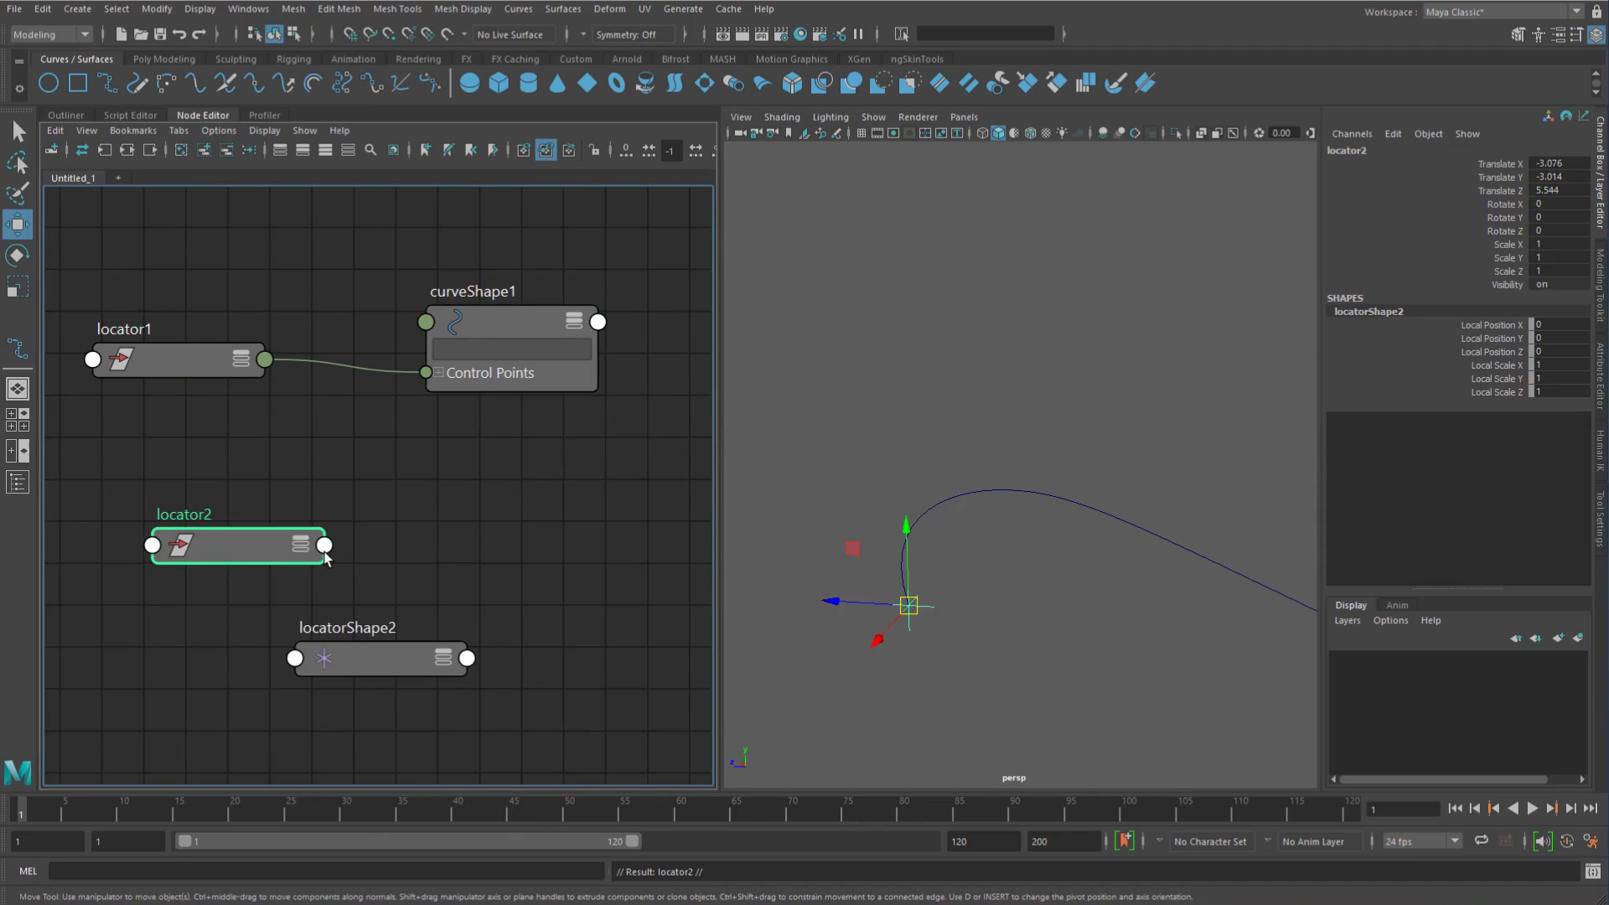
Step: Expand curveShape1's Control Points and connect locator2's Translate output to Control Points[6]
{"action": "left_click", "coordinate": [324, 545]}
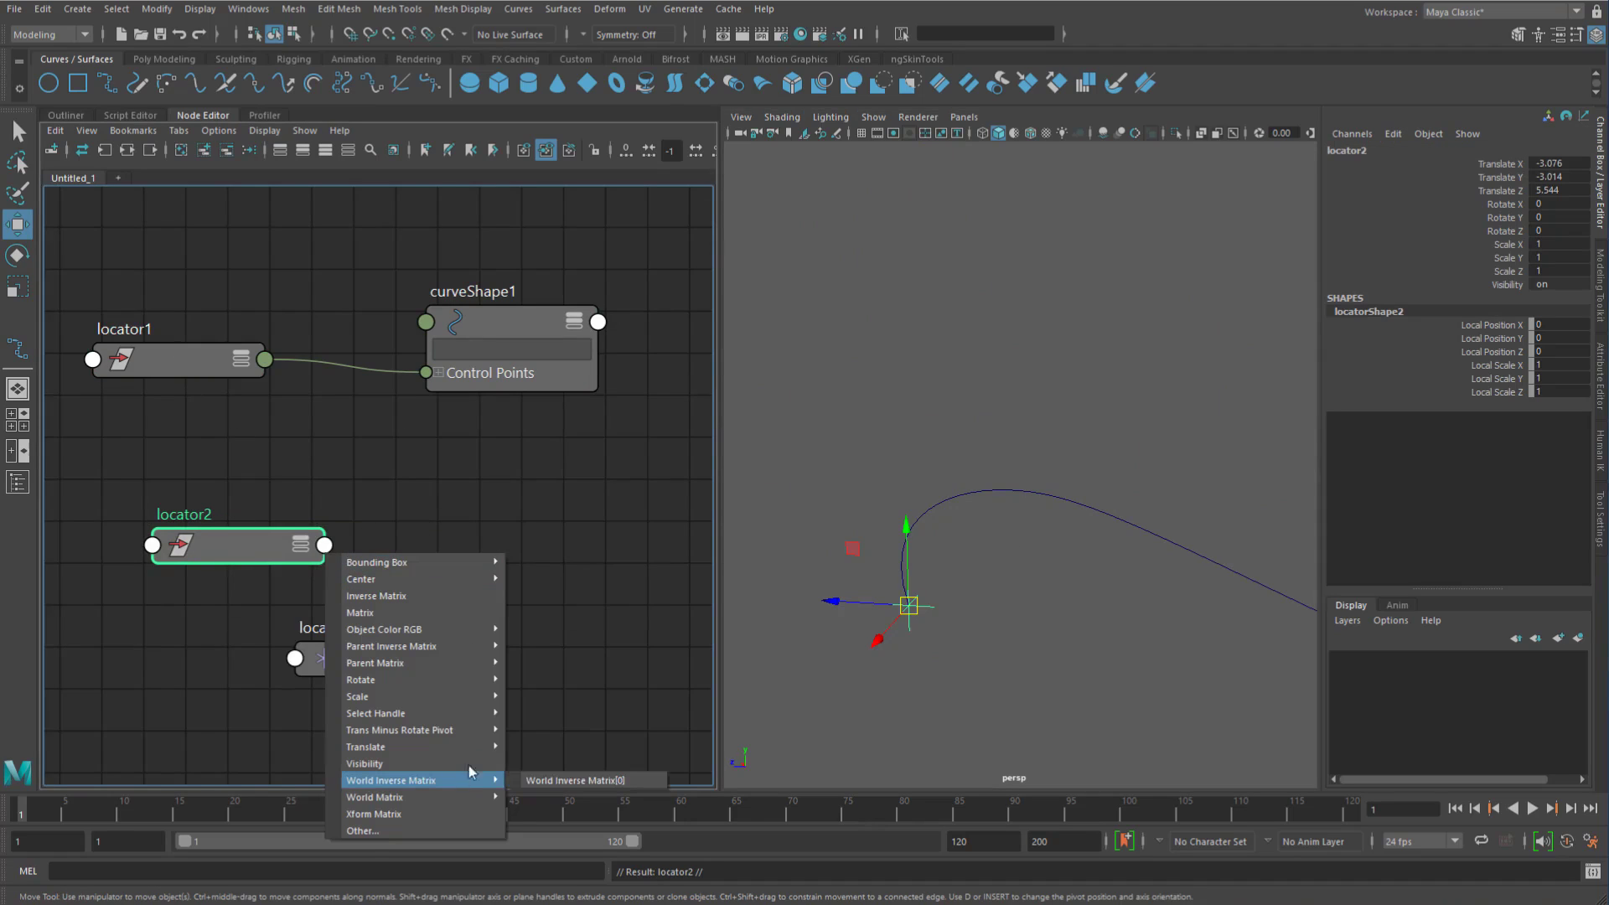
{"action": "mouse_move", "coordinate": [477, 746]}
{"action": "left_click", "coordinate": [544, 746]}
{"action": "left_click", "coordinate": [438, 373]}
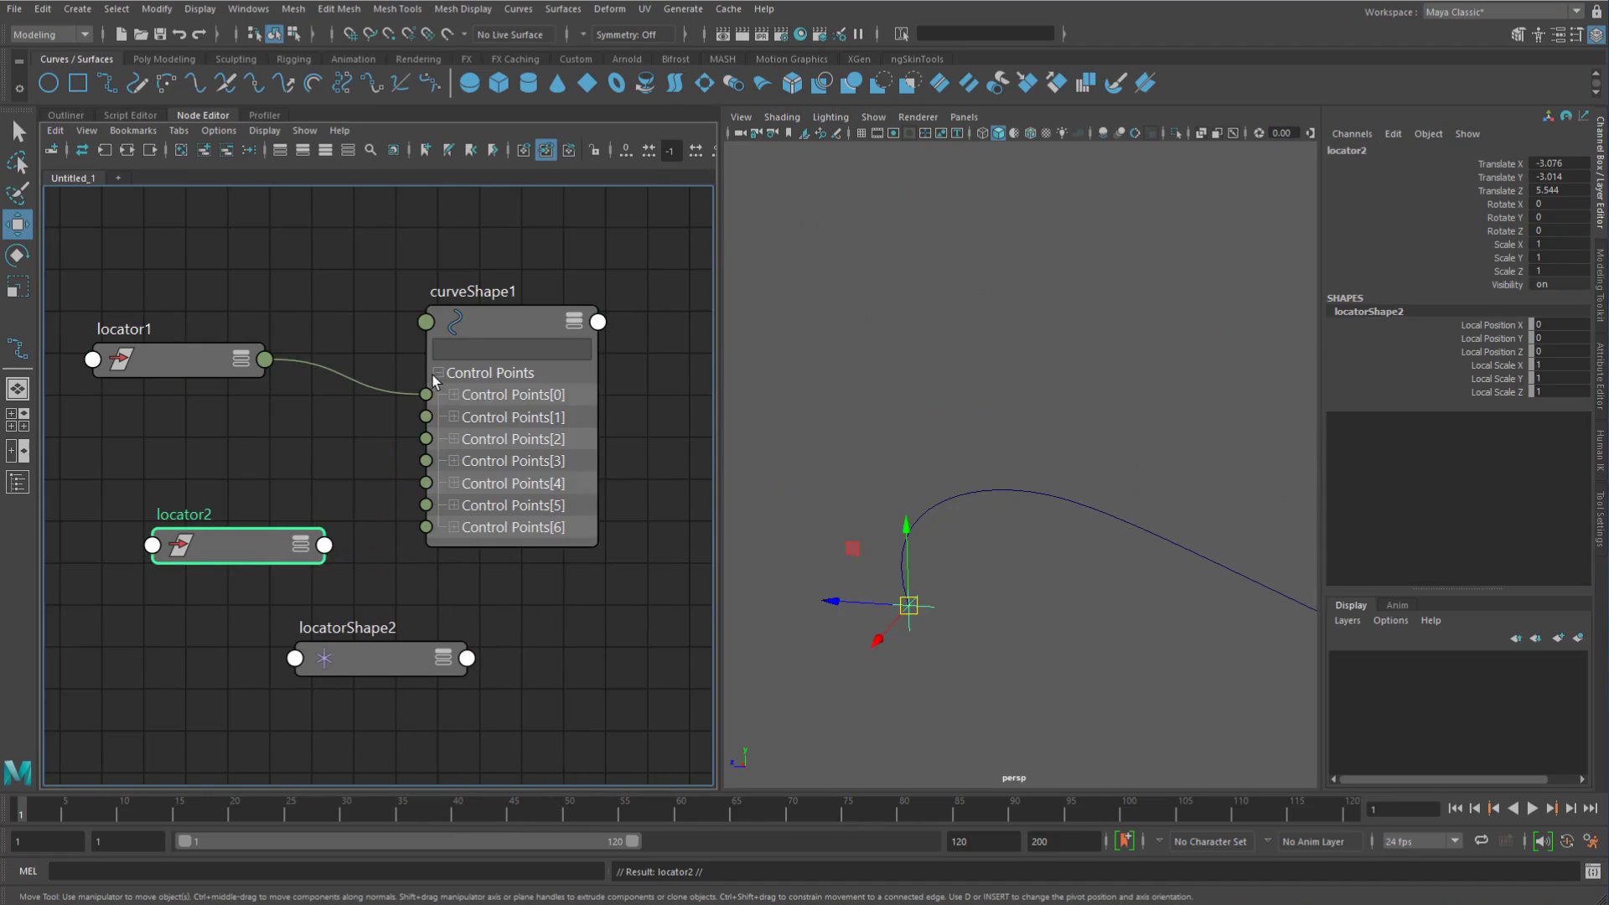
{"action": "left_click", "coordinate": [324, 545]}
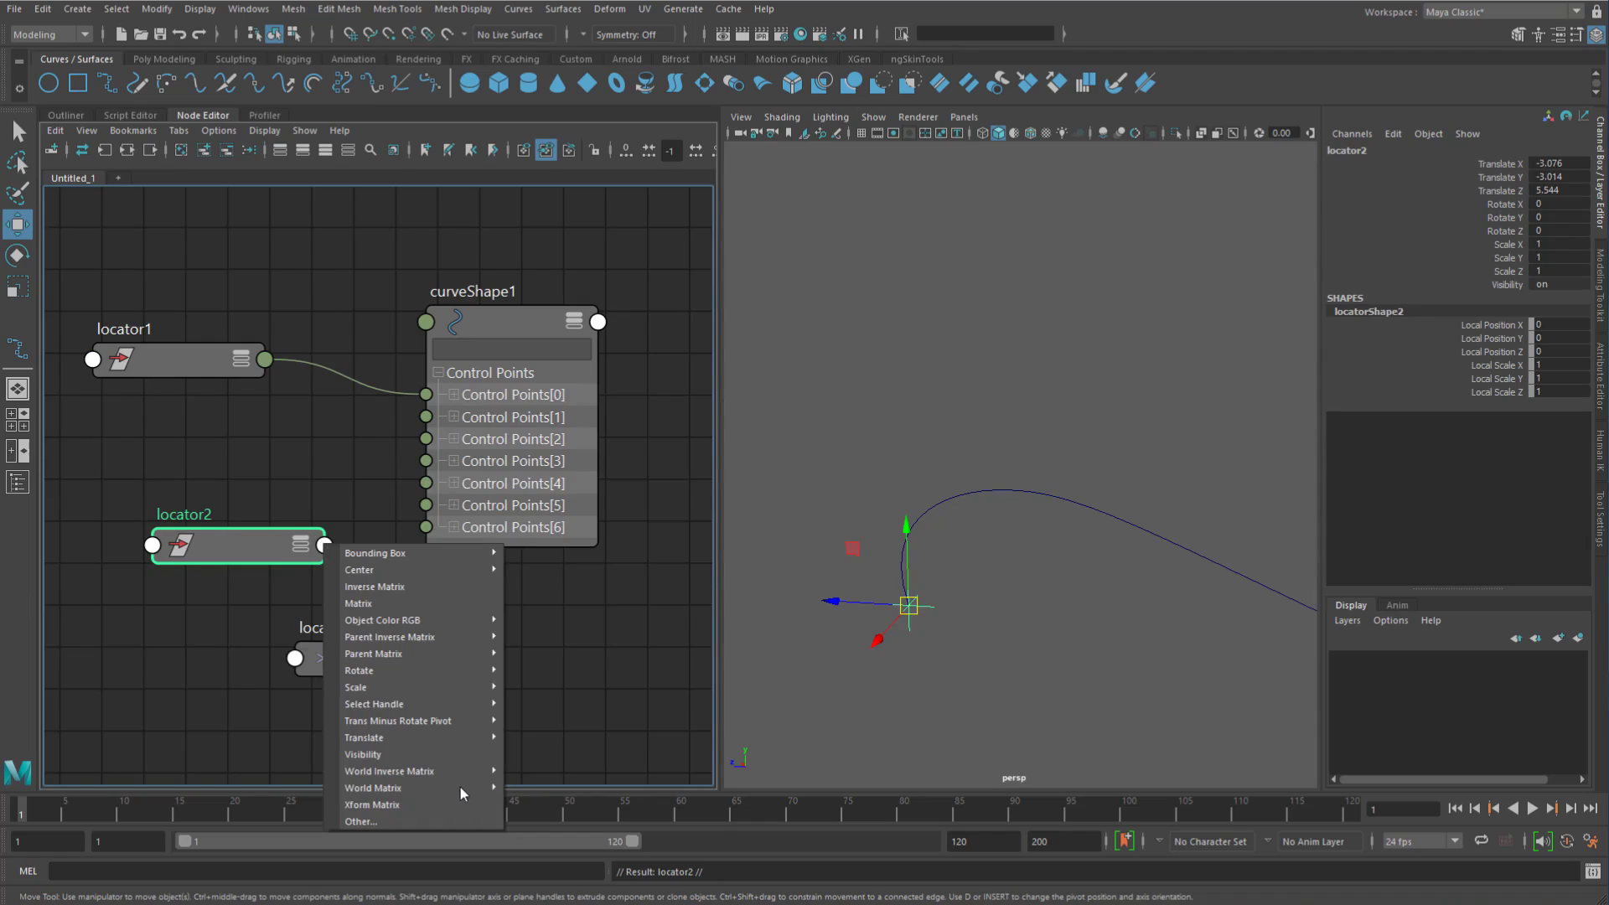
{"action": "mouse_move", "coordinate": [469, 737]}
{"action": "left_click", "coordinate": [549, 738]}
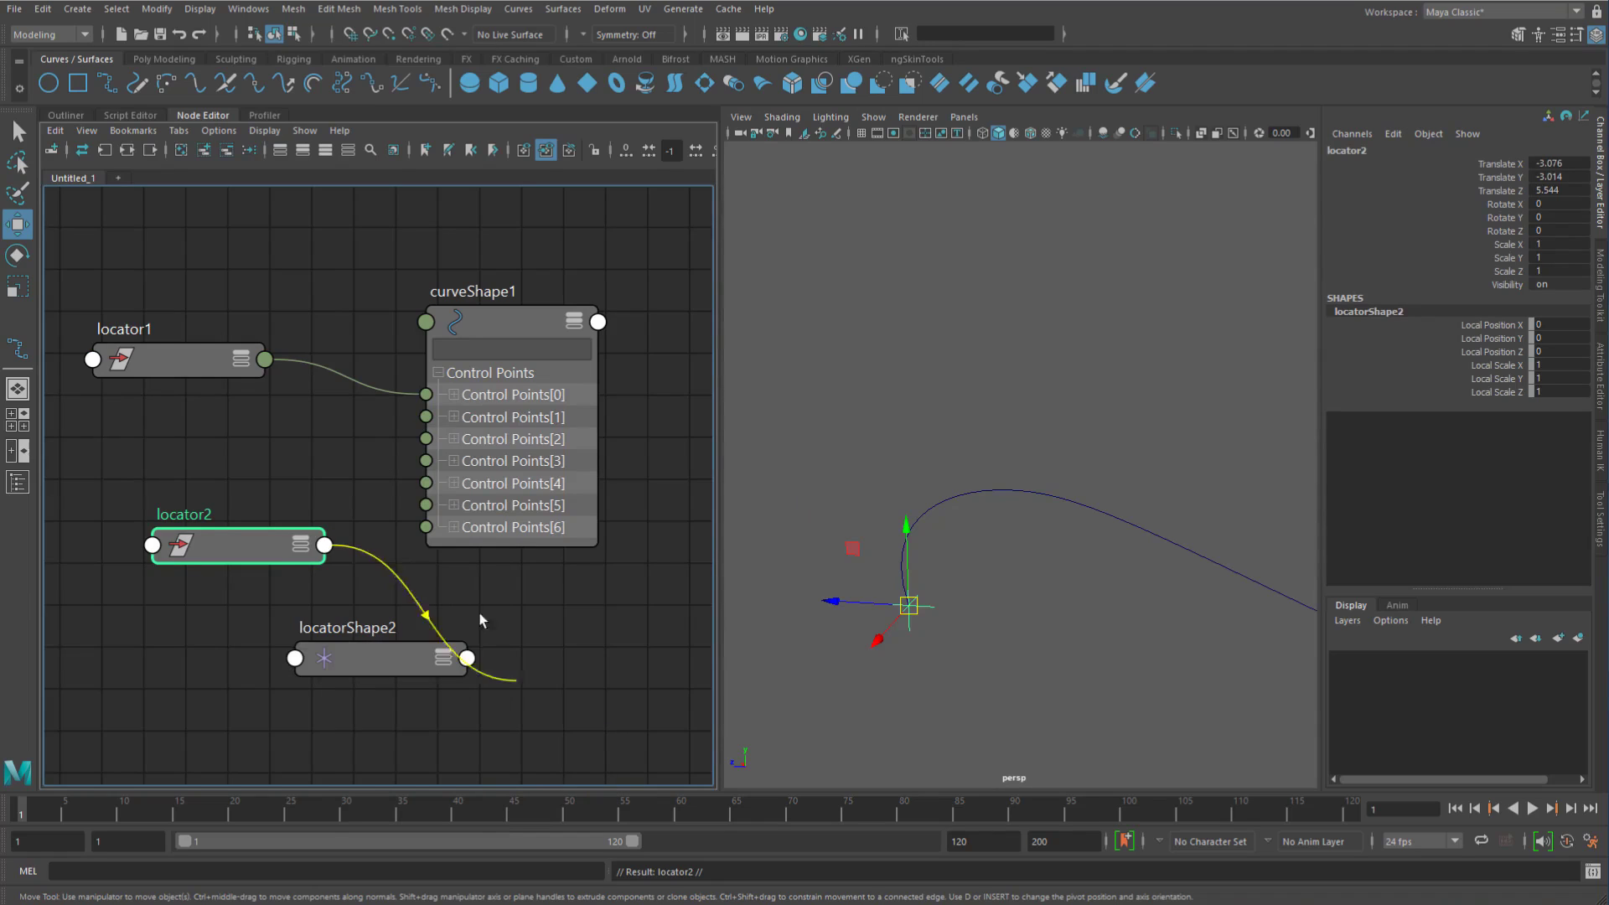
{"action": "left_click", "coordinate": [426, 527]}
Step: Move locator2 to about X -4.45, Y 10.84, Z -11.58 to pull the curve's far end
{"action": "mouse_move", "coordinate": [928, 603]}
{"action": "left_mouse_down", "text": "alt"}
{"action": "mouse_move", "coordinate": [873, 564]}
{"action": "mouse_move", "coordinate": [922, 579]}
{"action": "left_mouse_up", "text": "alt"}
{"action": "middle_click_drag", "start_coordinate": [921, 579], "coordinate": [1051, 416]}
{"action": "left_click_drag", "start_coordinate": [1076, 373], "coordinate": [1143, 412]}
Step: Select the curve's control vertex at locator1, show its CV values, and try to set its Z value to 0
{"action": "right_click_drag", "start_coordinate": [918, 445], "coordinate": [871, 444]}
{"action": "scroll", "coordinate": [933, 423], "scroll_direction": "up", "scroll_amount": 1}
{"action": "middle_click_drag", "start_coordinate": [934, 423], "coordinate": [1052, 461], "text": "alt"}
{"action": "left_click_drag", "start_coordinate": [952, 460], "coordinate": [1134, 557], "text": "alt"}
{"action": "scroll", "coordinate": [1122, 545], "scroll_direction": "up", "scroll_amount": 5}
{"action": "middle_click_drag", "start_coordinate": [1051, 508], "coordinate": [1147, 406], "text": "alt"}
{"action": "left_click_drag", "start_coordinate": [1067, 492], "coordinate": [938, 646]}
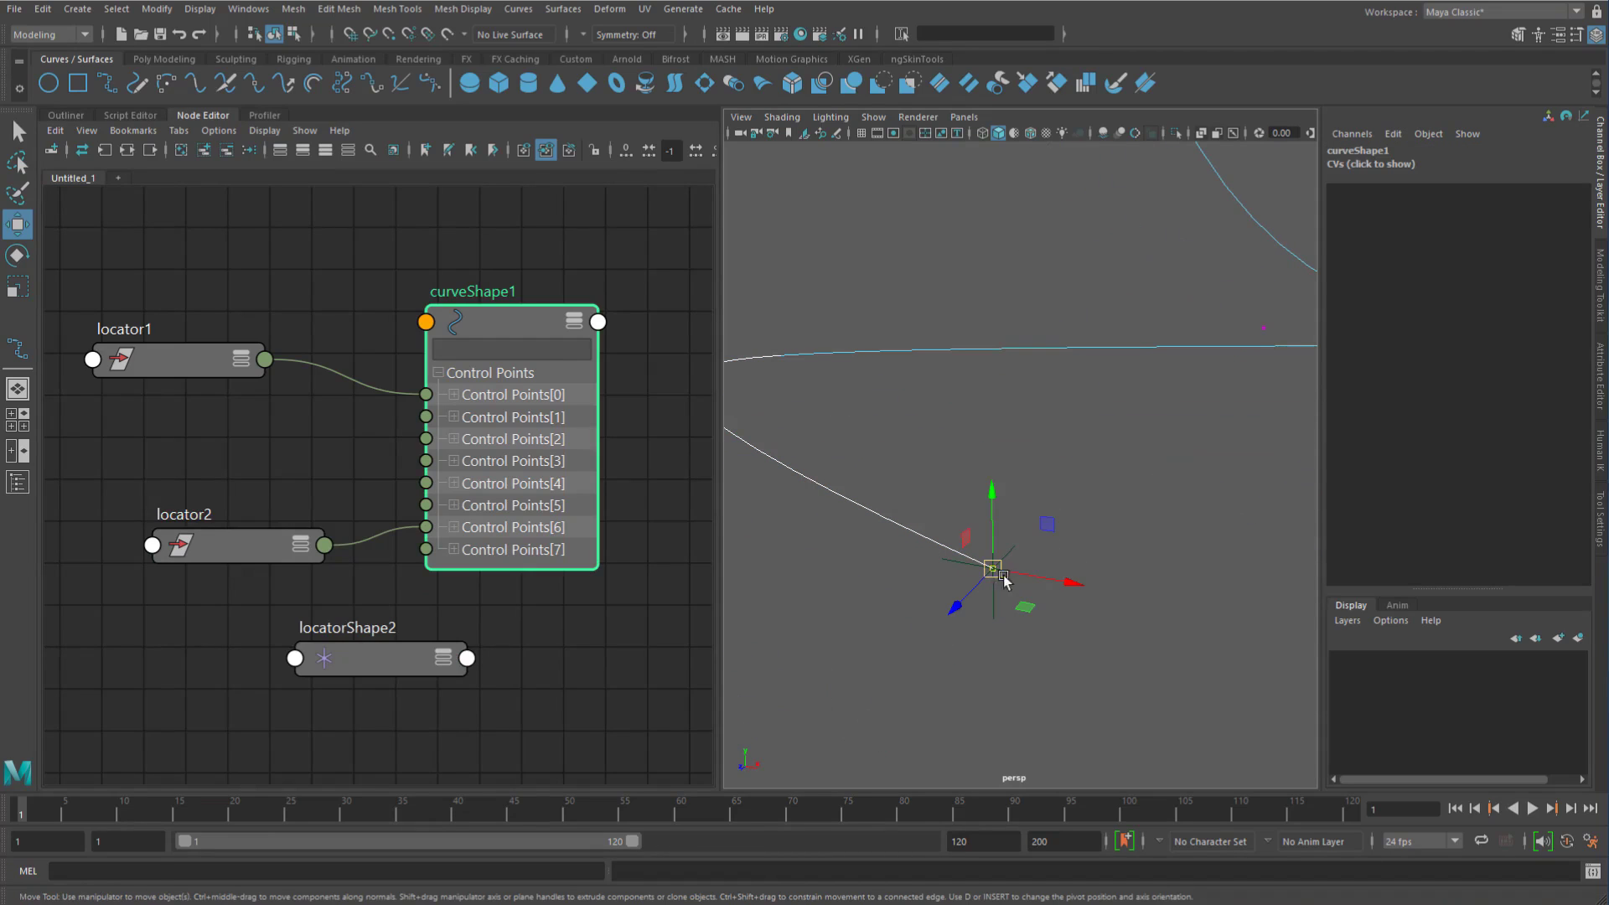
{"action": "left_click", "coordinate": [1342, 163]}
{"action": "scroll", "coordinate": [1189, 428], "scroll_direction": "down", "scroll_amount": 5}
{"action": "middle_click_drag", "start_coordinate": [1117, 307], "coordinate": [1069, 384], "text": "alt"}
{"action": "left_click_drag", "start_coordinate": [1368, 200], "coordinate": [1525, 202]}
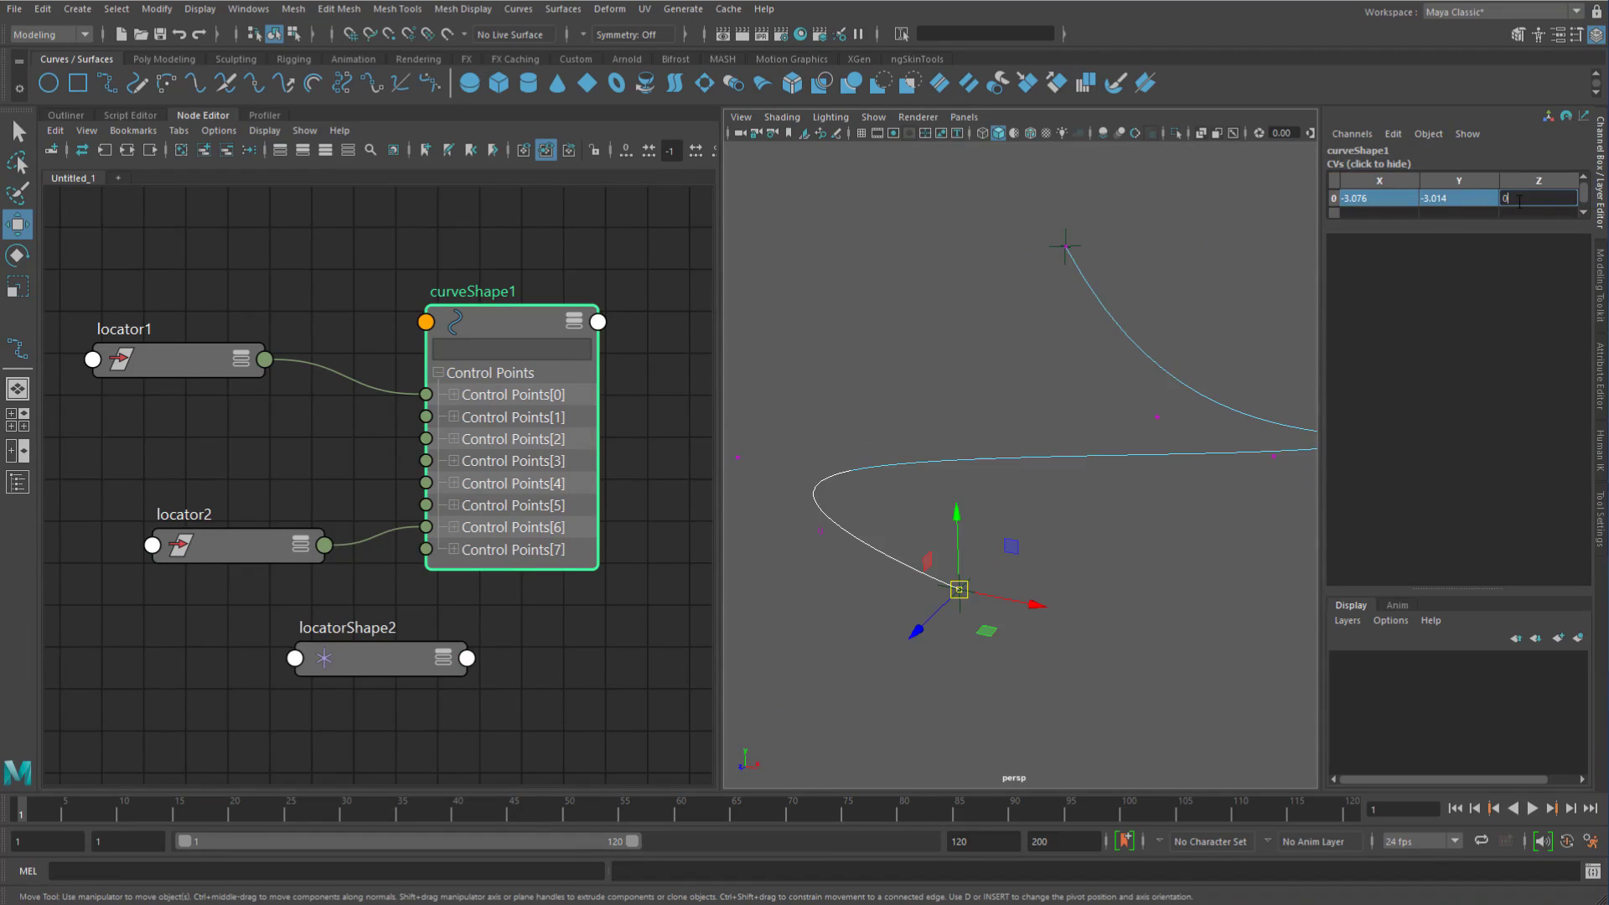
{"action": "double_click", "coordinate": [1518, 200]}
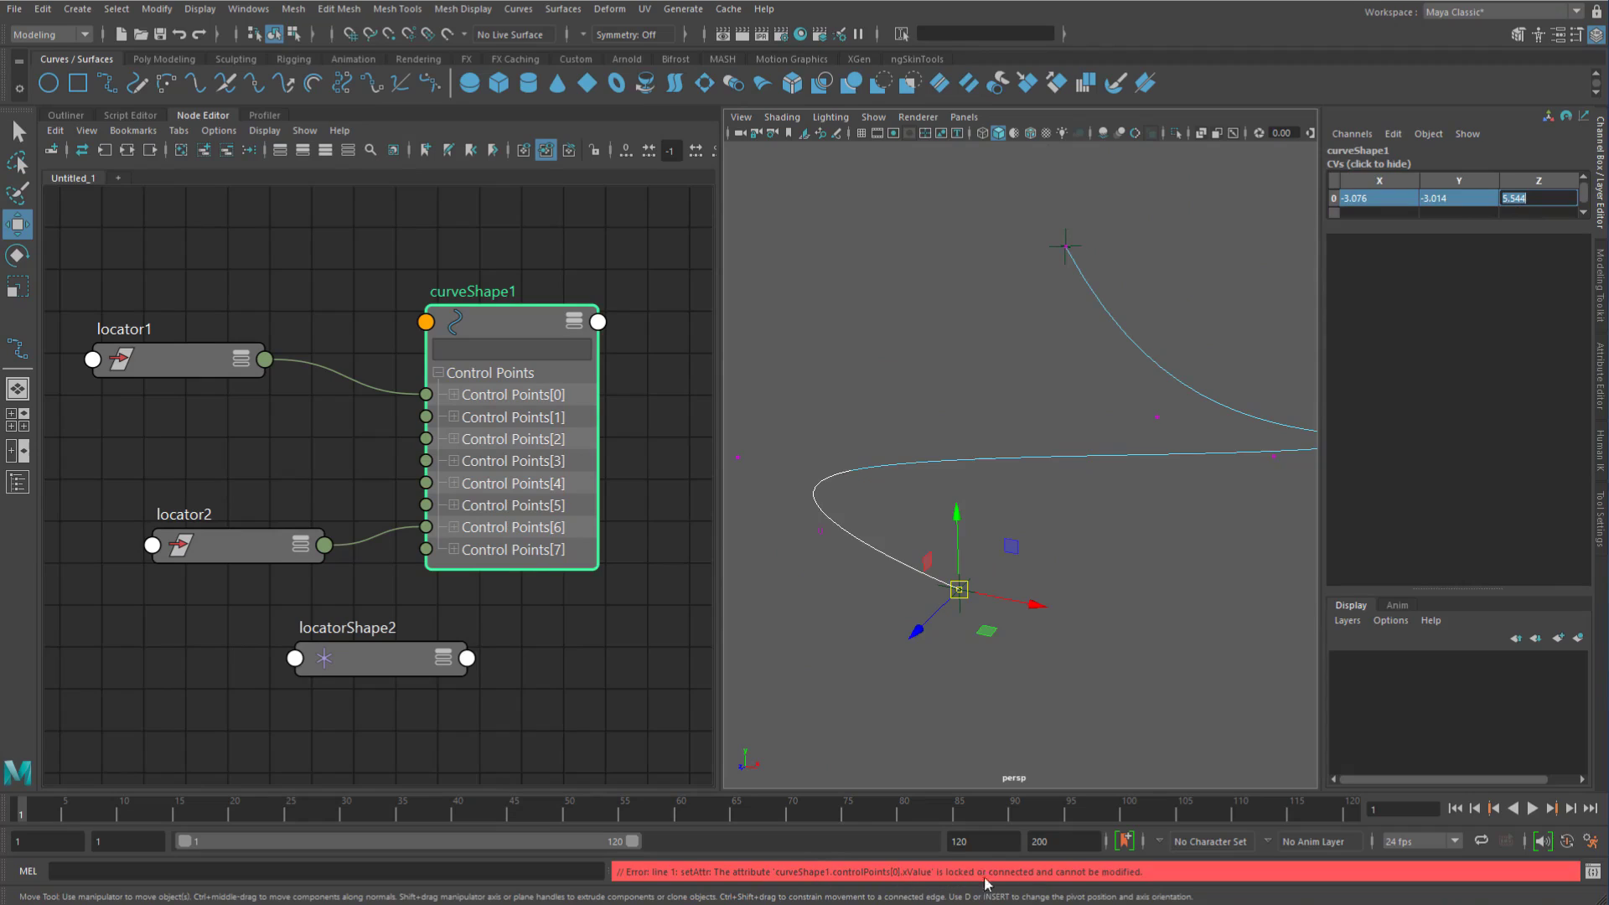
Step: Clear the vertex selection and move locator1 to about X -1.99, Y 1.89, Z 3.54
{"action": "left_click", "coordinate": [1119, 527]}
{"action": "left_click", "coordinate": [195, 358]}
{"action": "left_click_drag", "start_coordinate": [959, 589], "coordinate": [981, 458]}
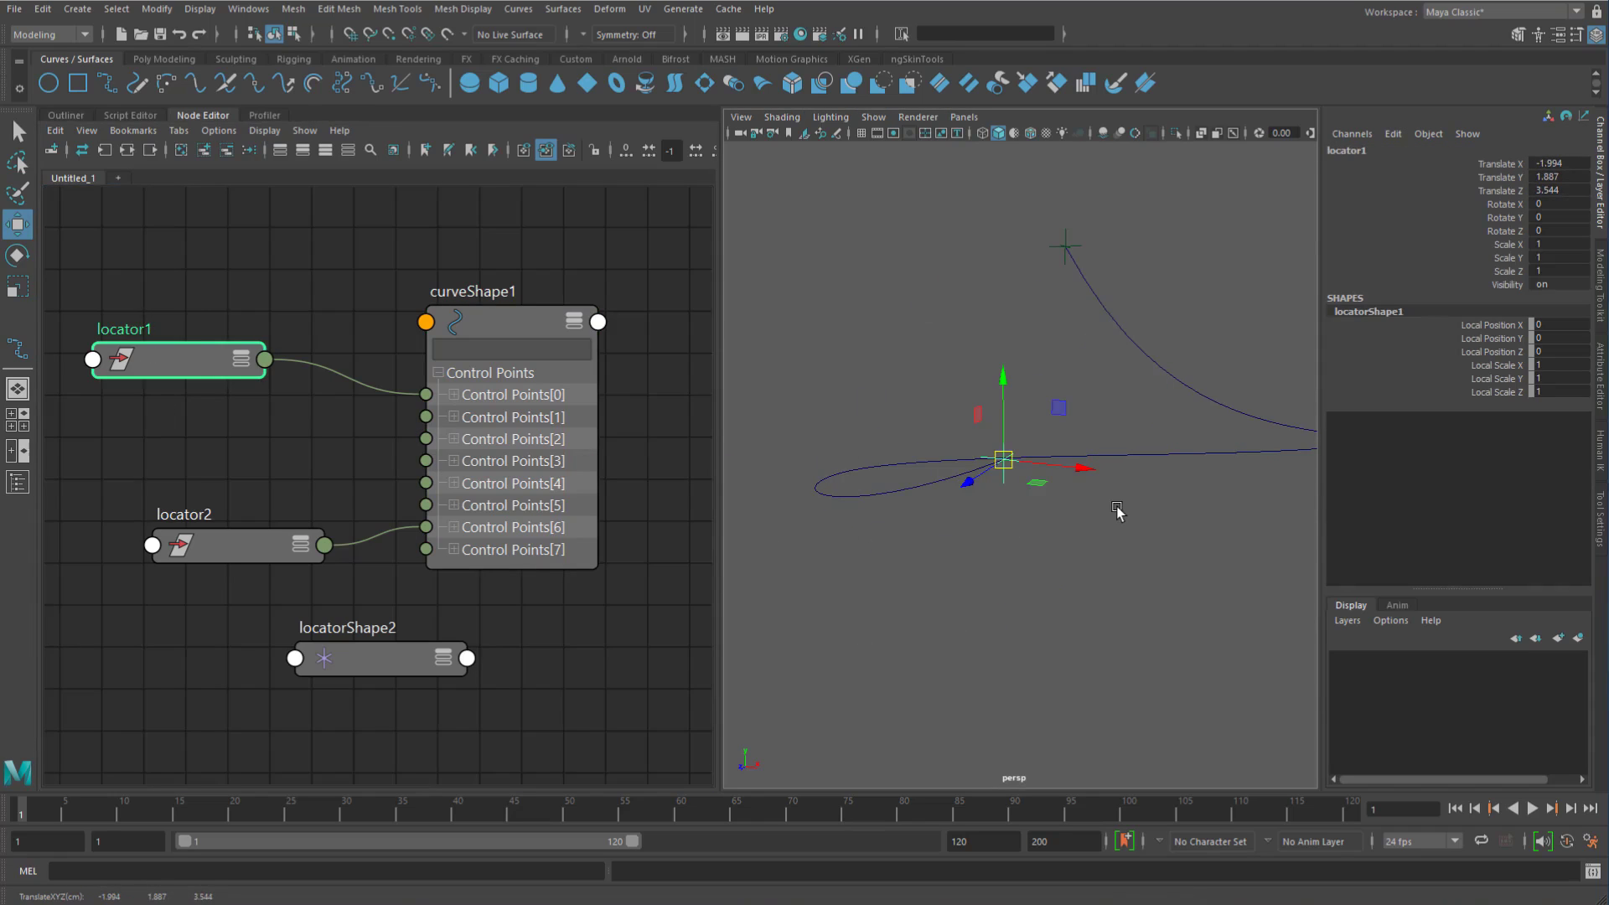
Step: Move locator2 to about X 1.15, Y 14.26, Z -21.91 and deselect it
{"action": "left_click_drag", "start_coordinate": [1068, 565], "coordinate": [1036, 470], "text": "alt"}
{"action": "left_click", "coordinate": [1041, 375]}
{"action": "left_click_drag", "start_coordinate": [1043, 377], "coordinate": [978, 377], "text": "alt"}
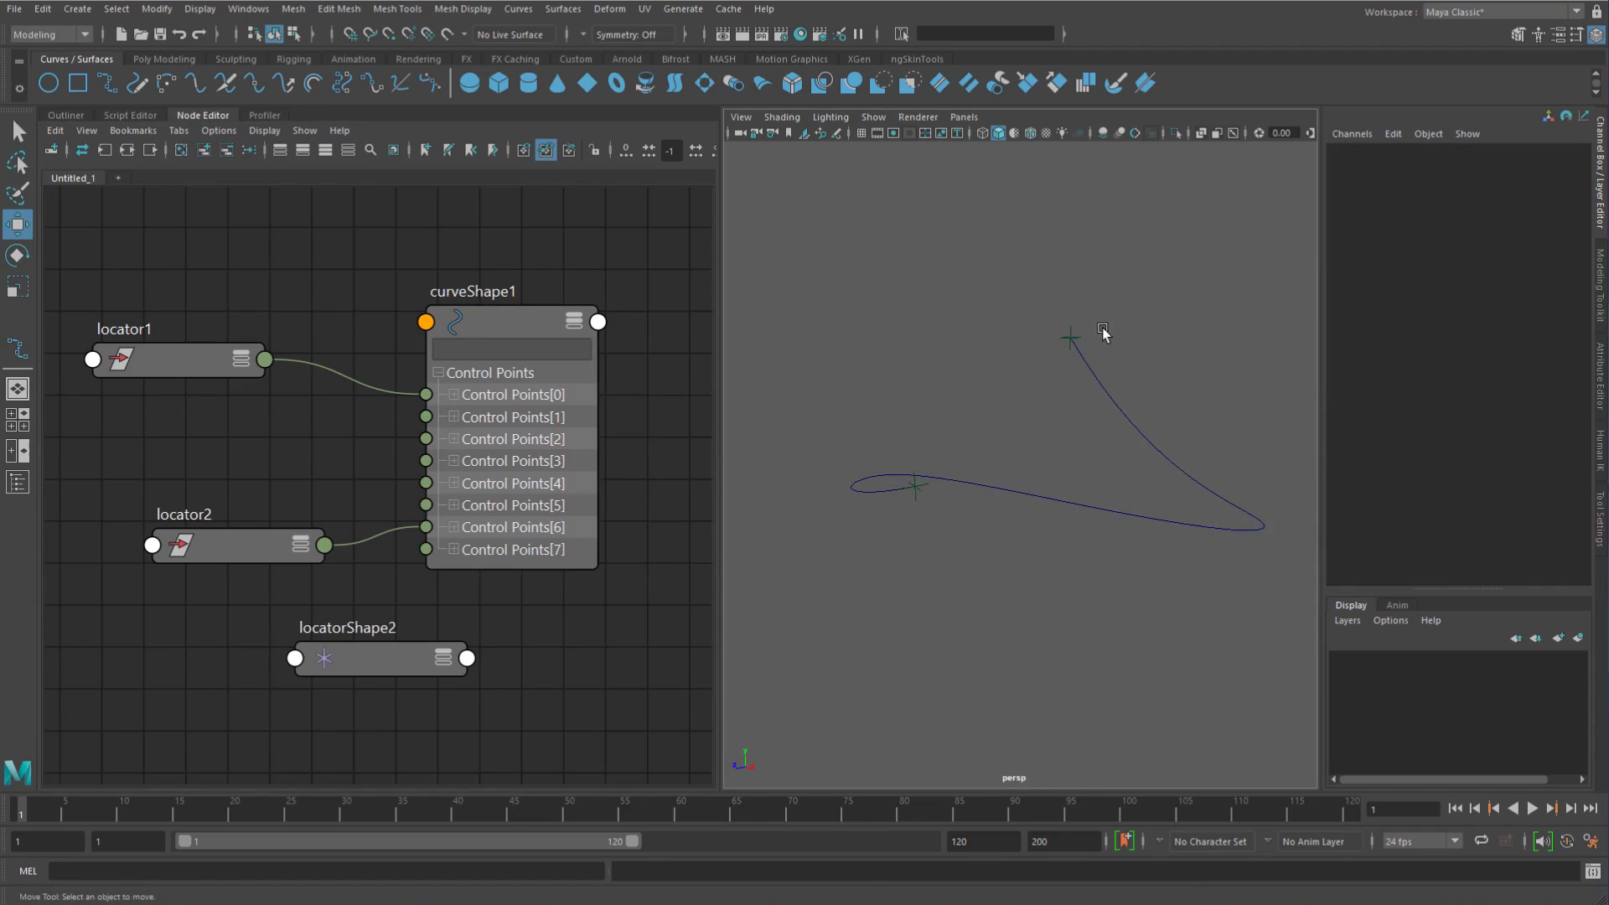
{"action": "left_click", "coordinate": [1068, 334]}
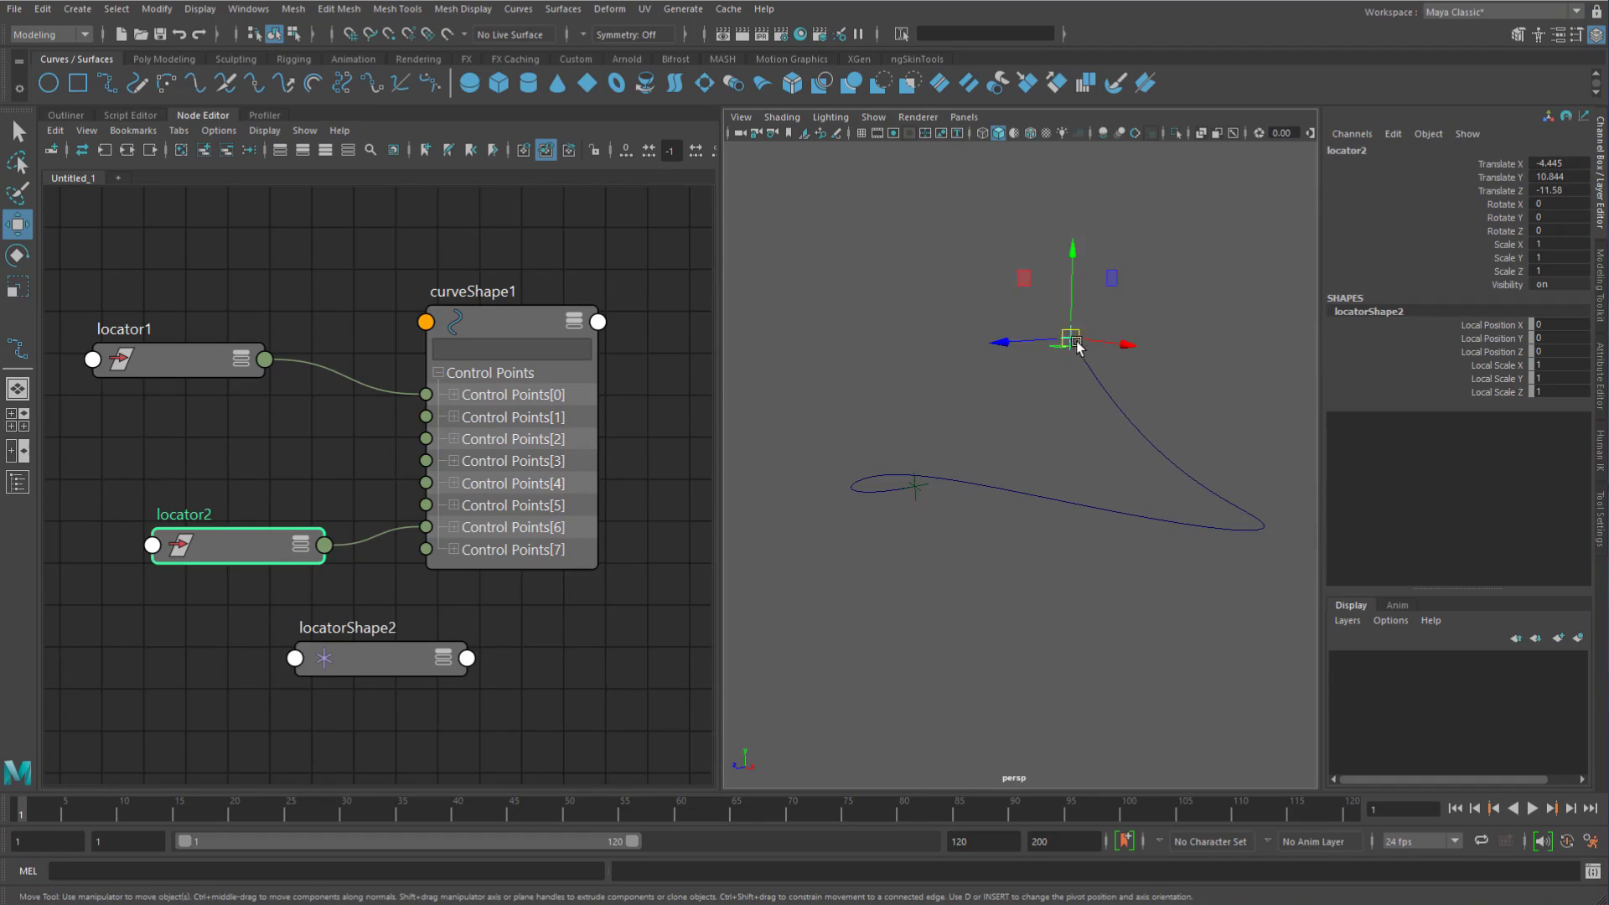
{"action": "left_click_drag", "start_coordinate": [1072, 337], "coordinate": [1215, 294]}
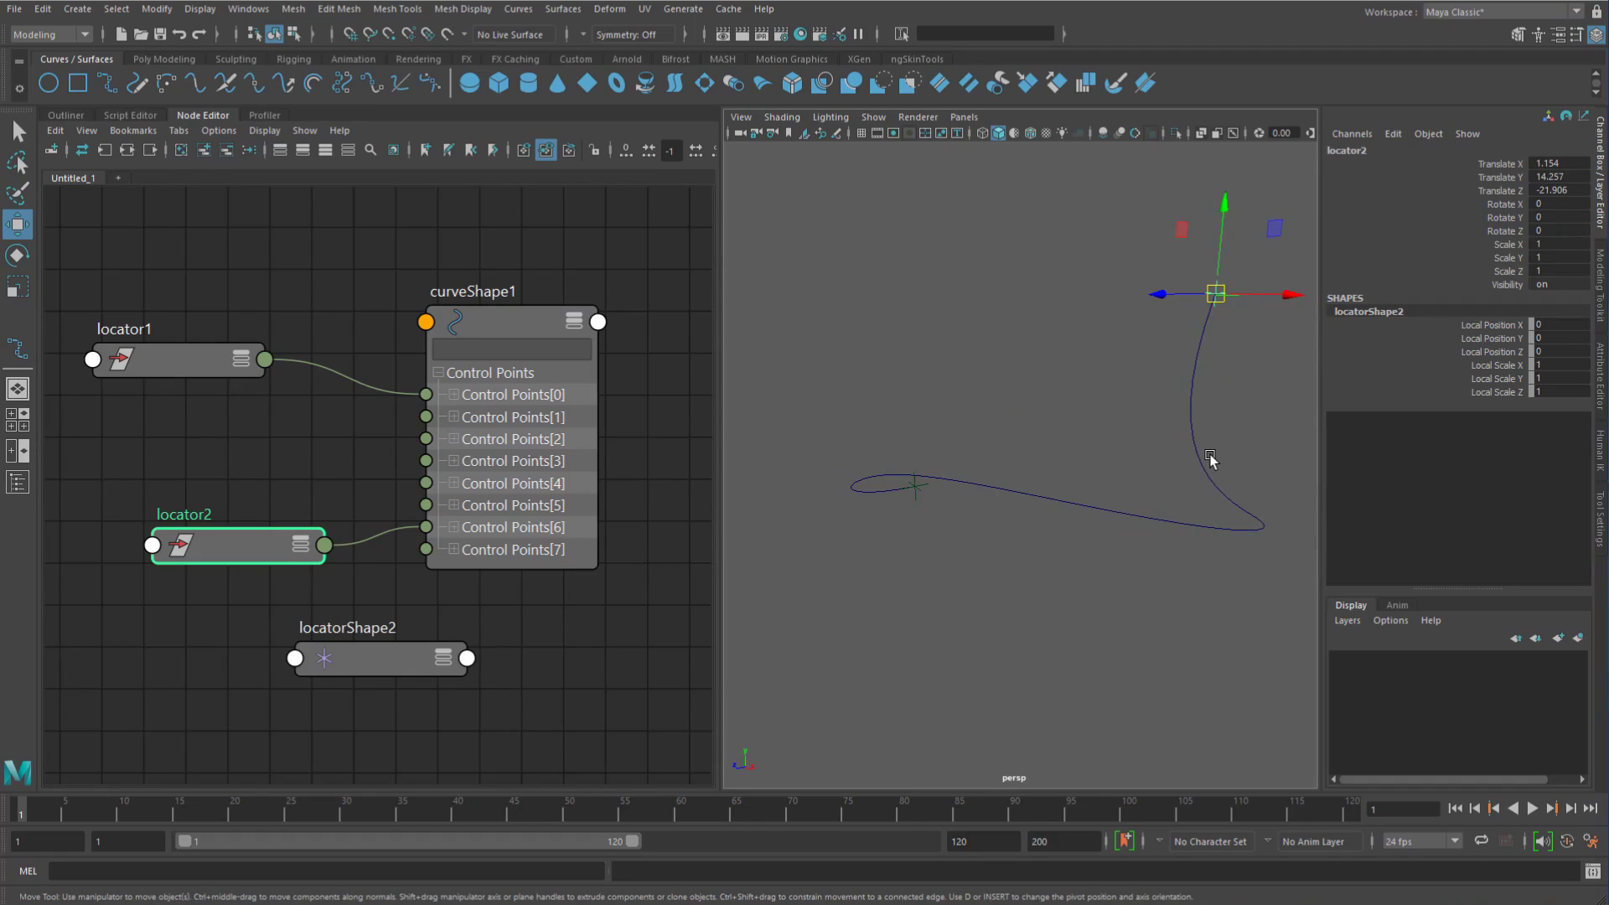
{"action": "left_click", "coordinate": [1096, 440]}
Step: Raise locator1 above the curve's near end and deselect it
{"action": "left_click", "coordinate": [922, 493]}
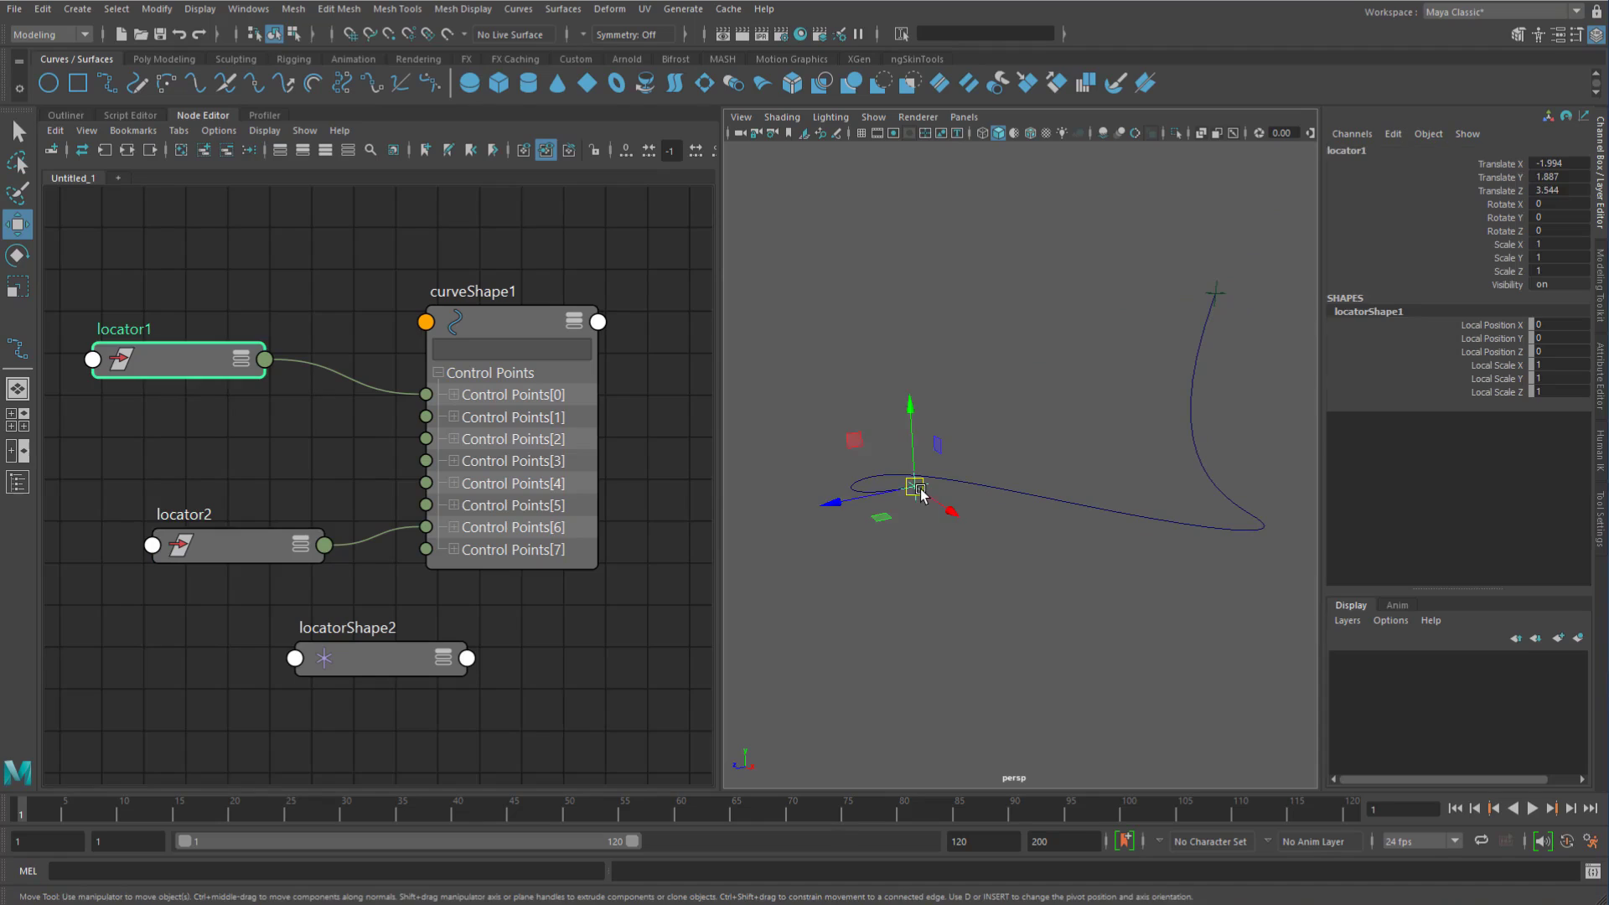
{"action": "left_click_drag", "start_coordinate": [916, 488], "coordinate": [938, 417]}
{"action": "left_click", "coordinate": [1052, 379]}
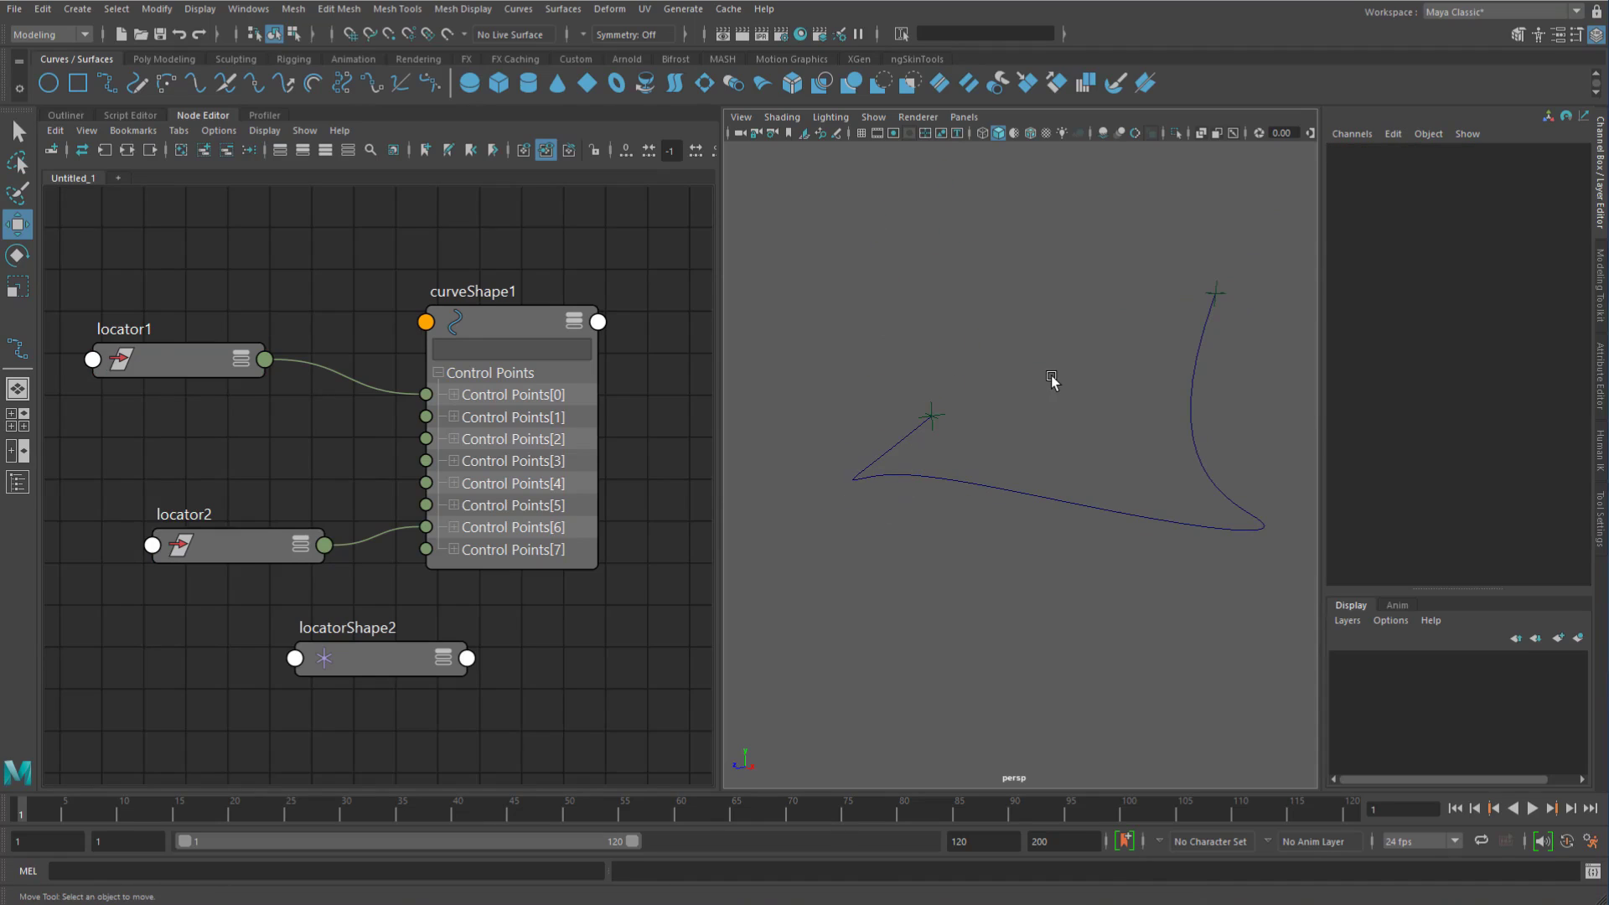
Step: Start a new scene without saving the current one, and draw an EP curve through four points
{"action": "left_click", "coordinate": [119, 36]}
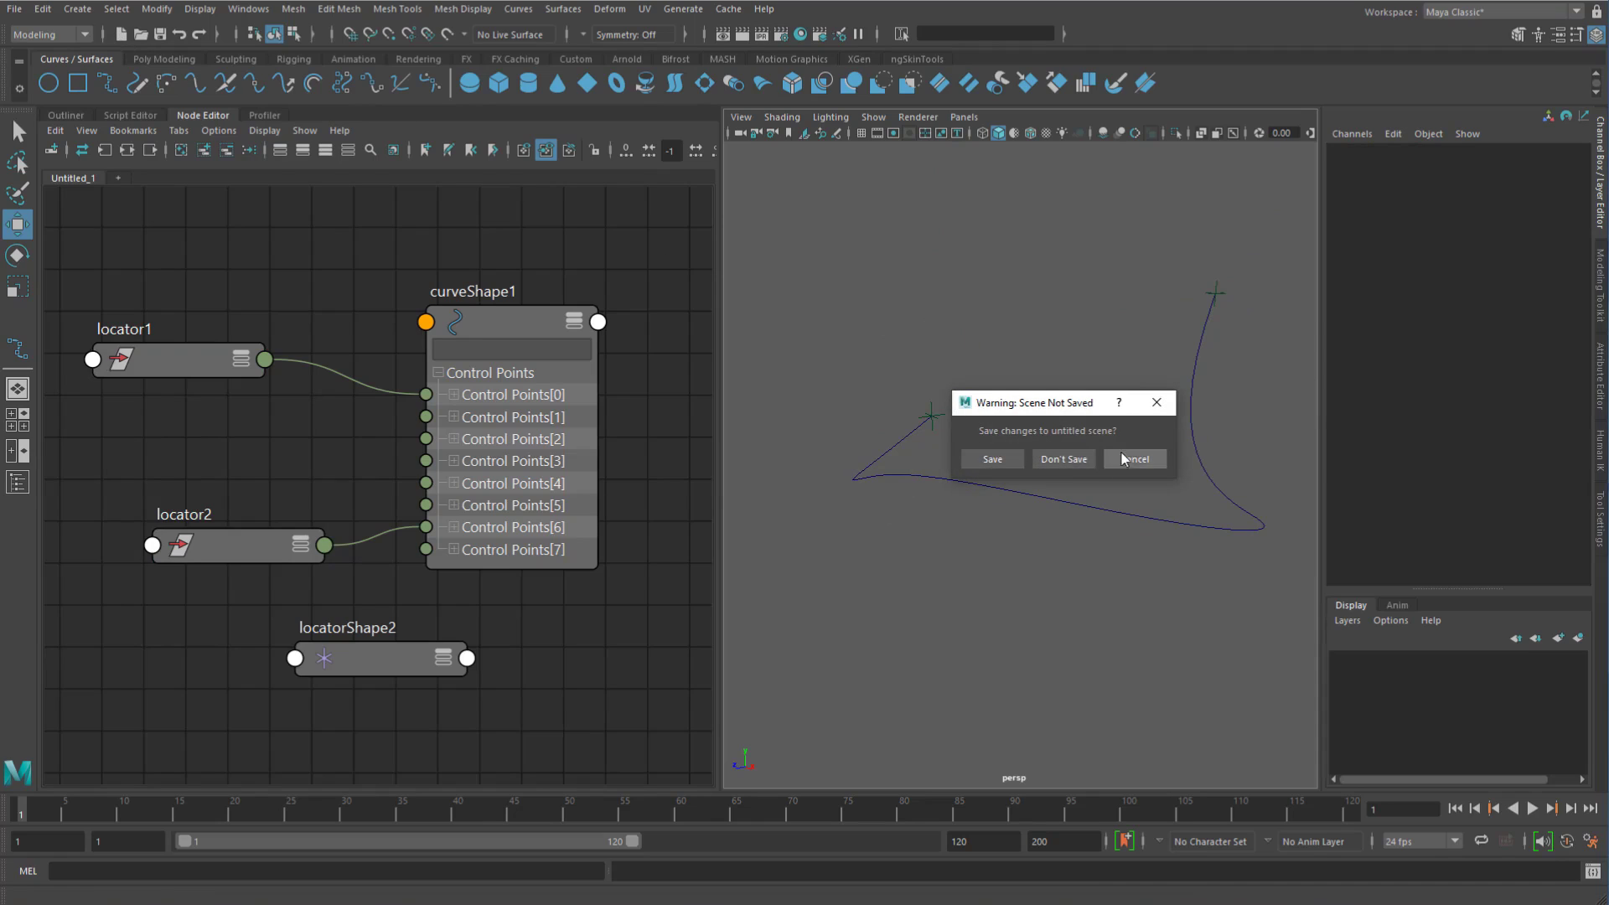
{"action": "left_click", "coordinate": [1063, 459]}
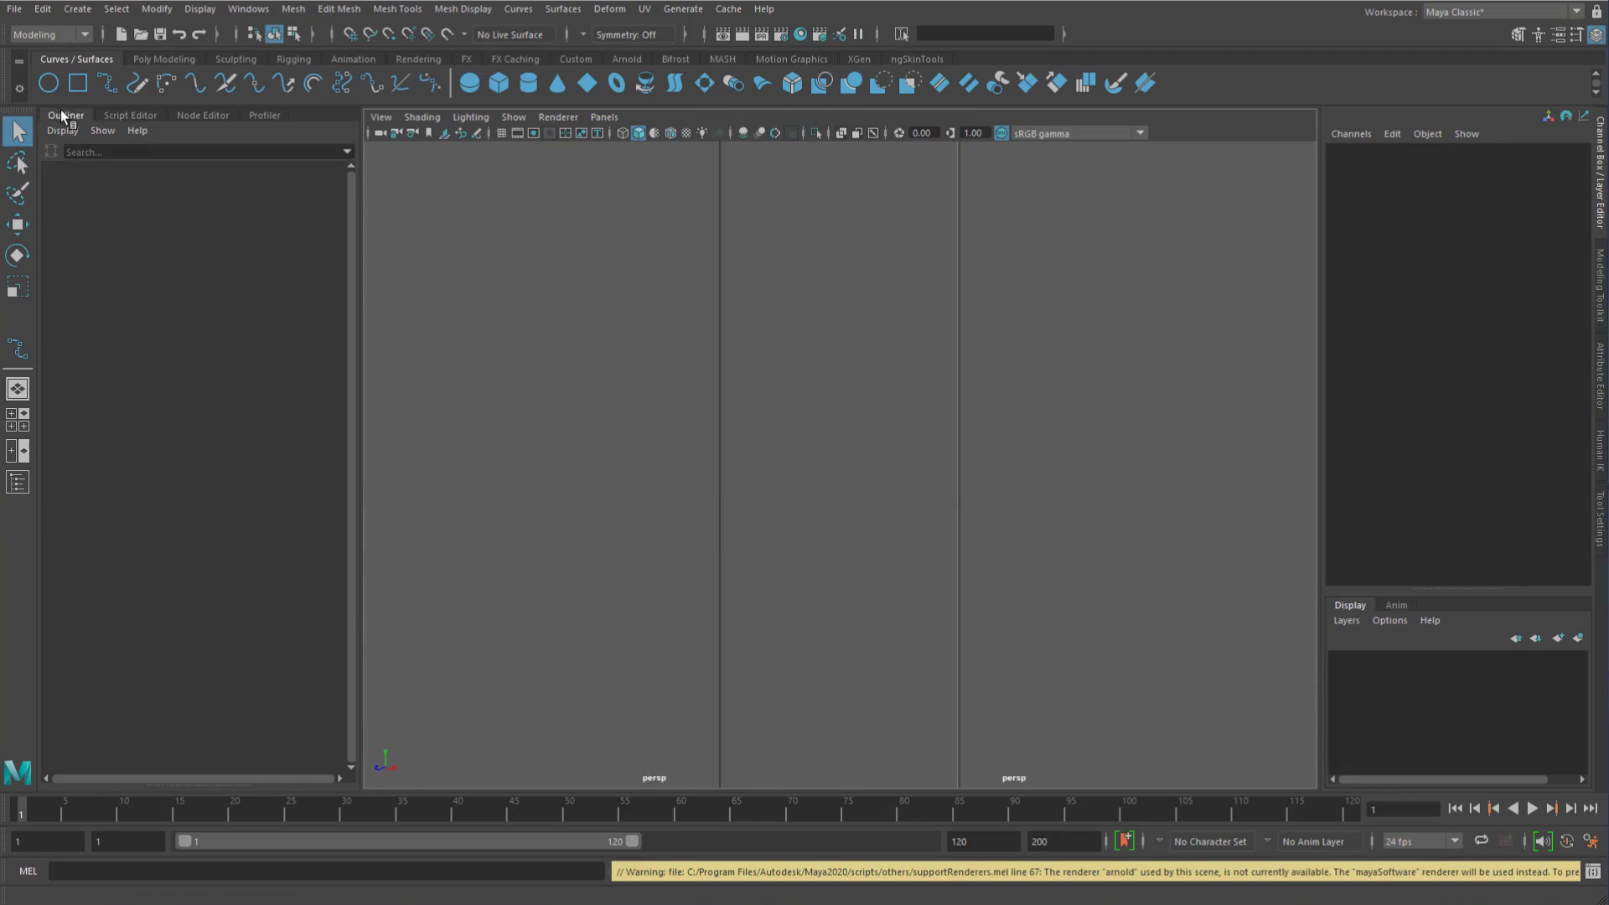
{"action": "left_click", "coordinate": [111, 87]}
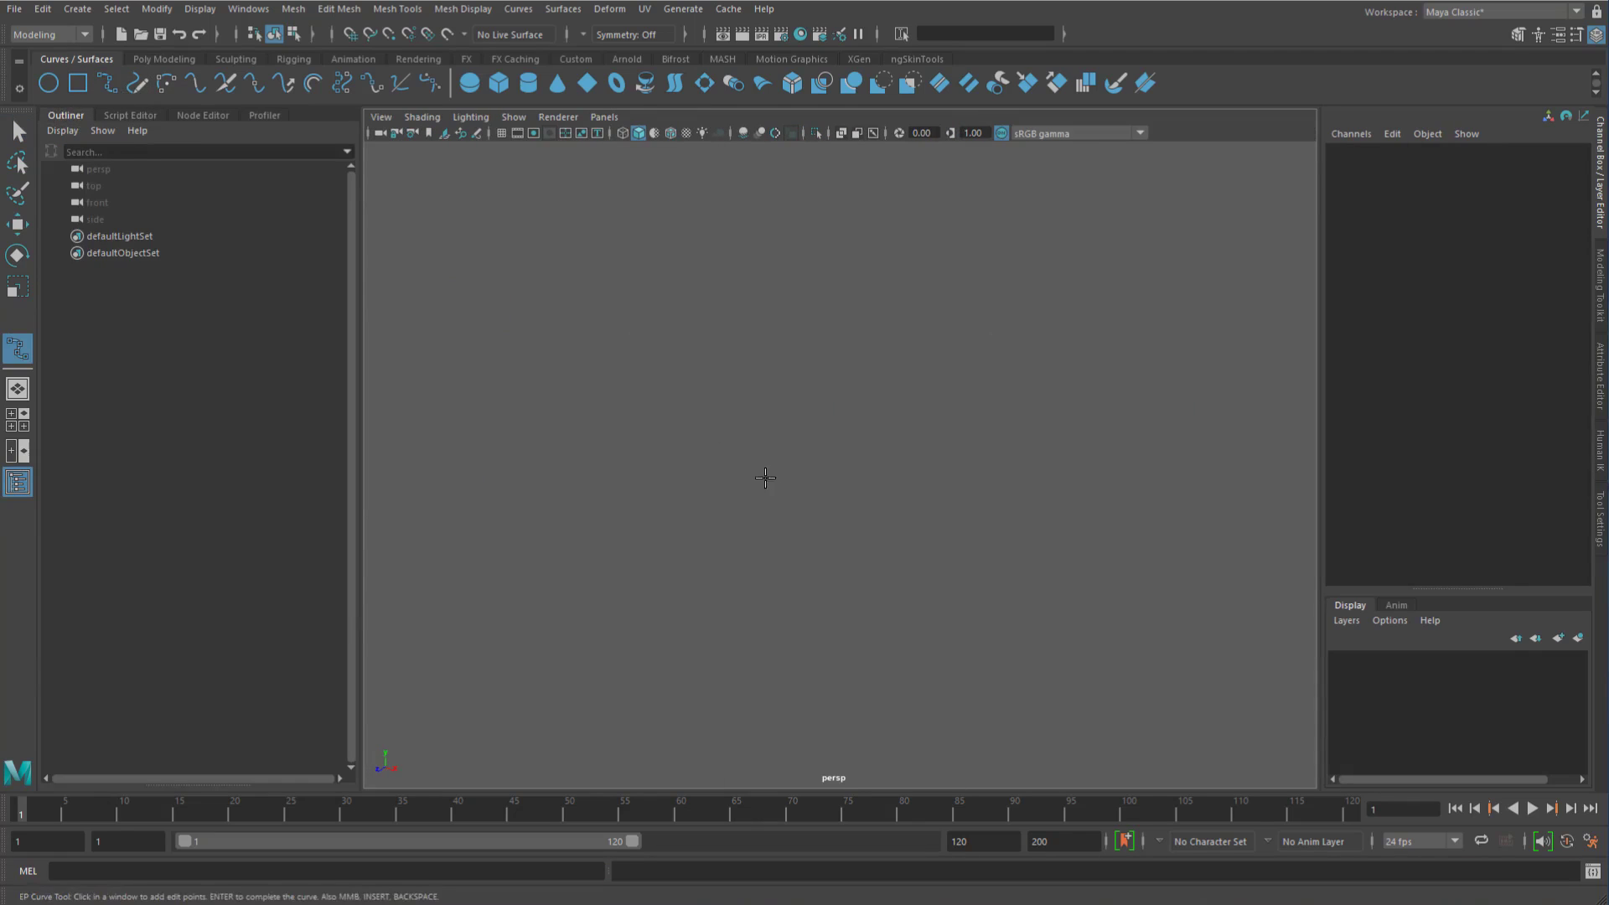
{"action": "left_click", "coordinate": [646, 413]}
{"action": "left_click", "coordinate": [897, 394]}
{"action": "left_click", "coordinate": [1042, 575]}
{"action": "left_click", "coordinate": [1120, 330]}
{"action": "key", "text": "Return"}
{"action": "key", "text": "w"}
{"action": "left_click", "coordinate": [962, 287]}
{"action": "left_click_drag", "start_coordinate": [963, 287], "coordinate": [895, 318], "text": "alt"}
{"action": "left_click", "coordinate": [899, 428]}
{"action": "scroll", "coordinate": [627, 402], "scroll_direction": "up", "scroll_amount": 4}
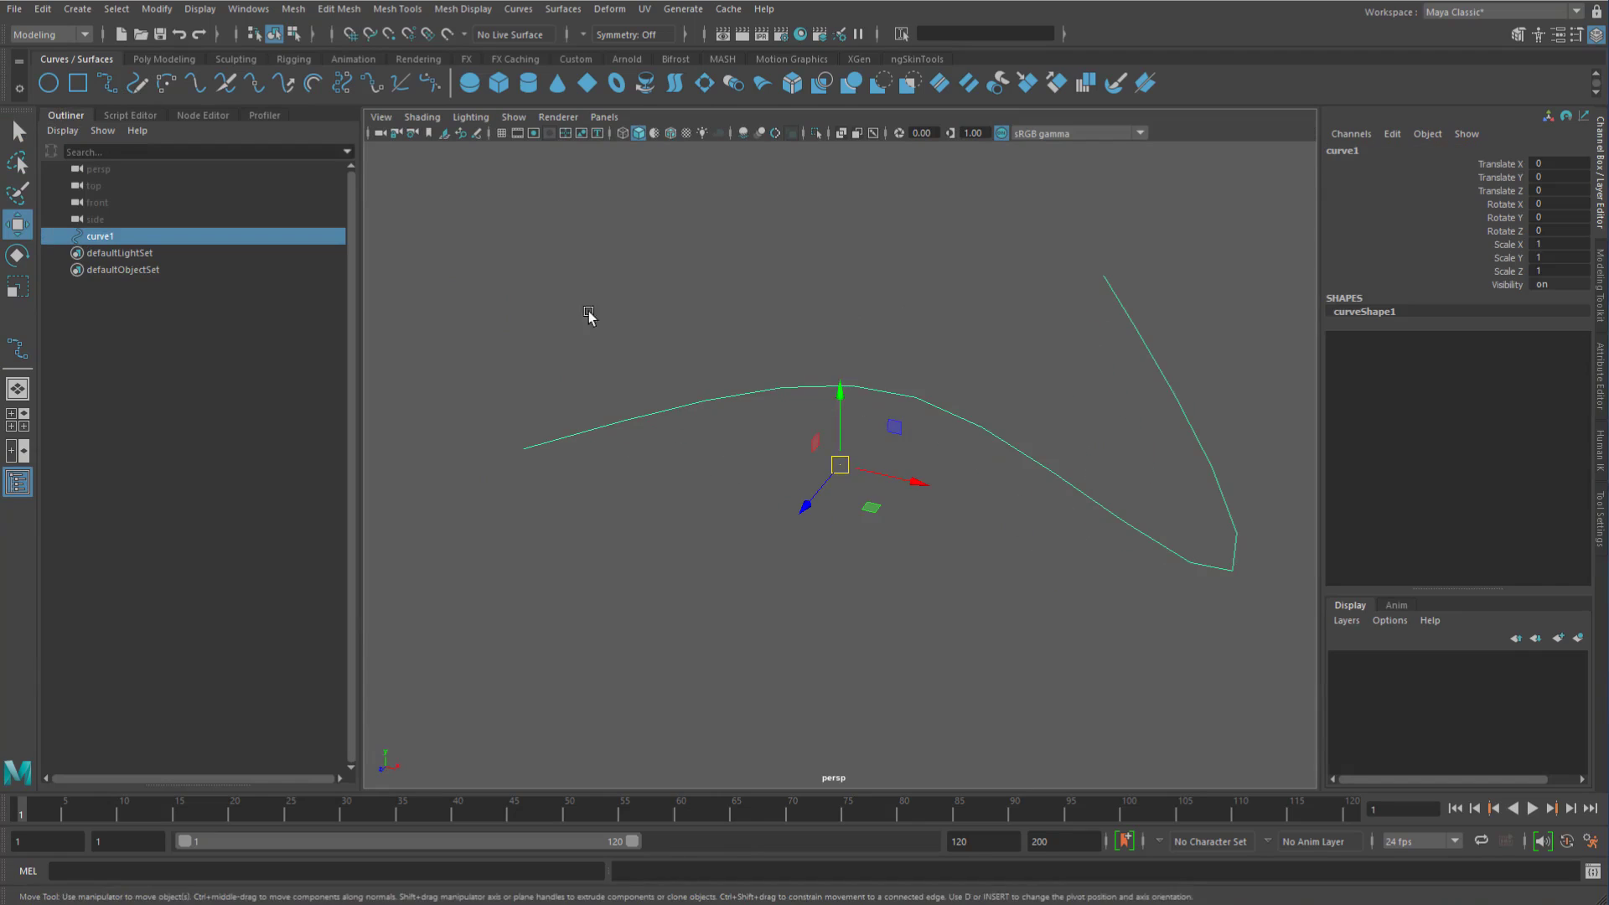
Step: Apply a cluster deformer to the whole curve and clear the selection
{"action": "left_click", "coordinate": [609, 12]}
{"action": "left_click", "coordinate": [645, 91]}
{"action": "left_click", "coordinate": [796, 256]}
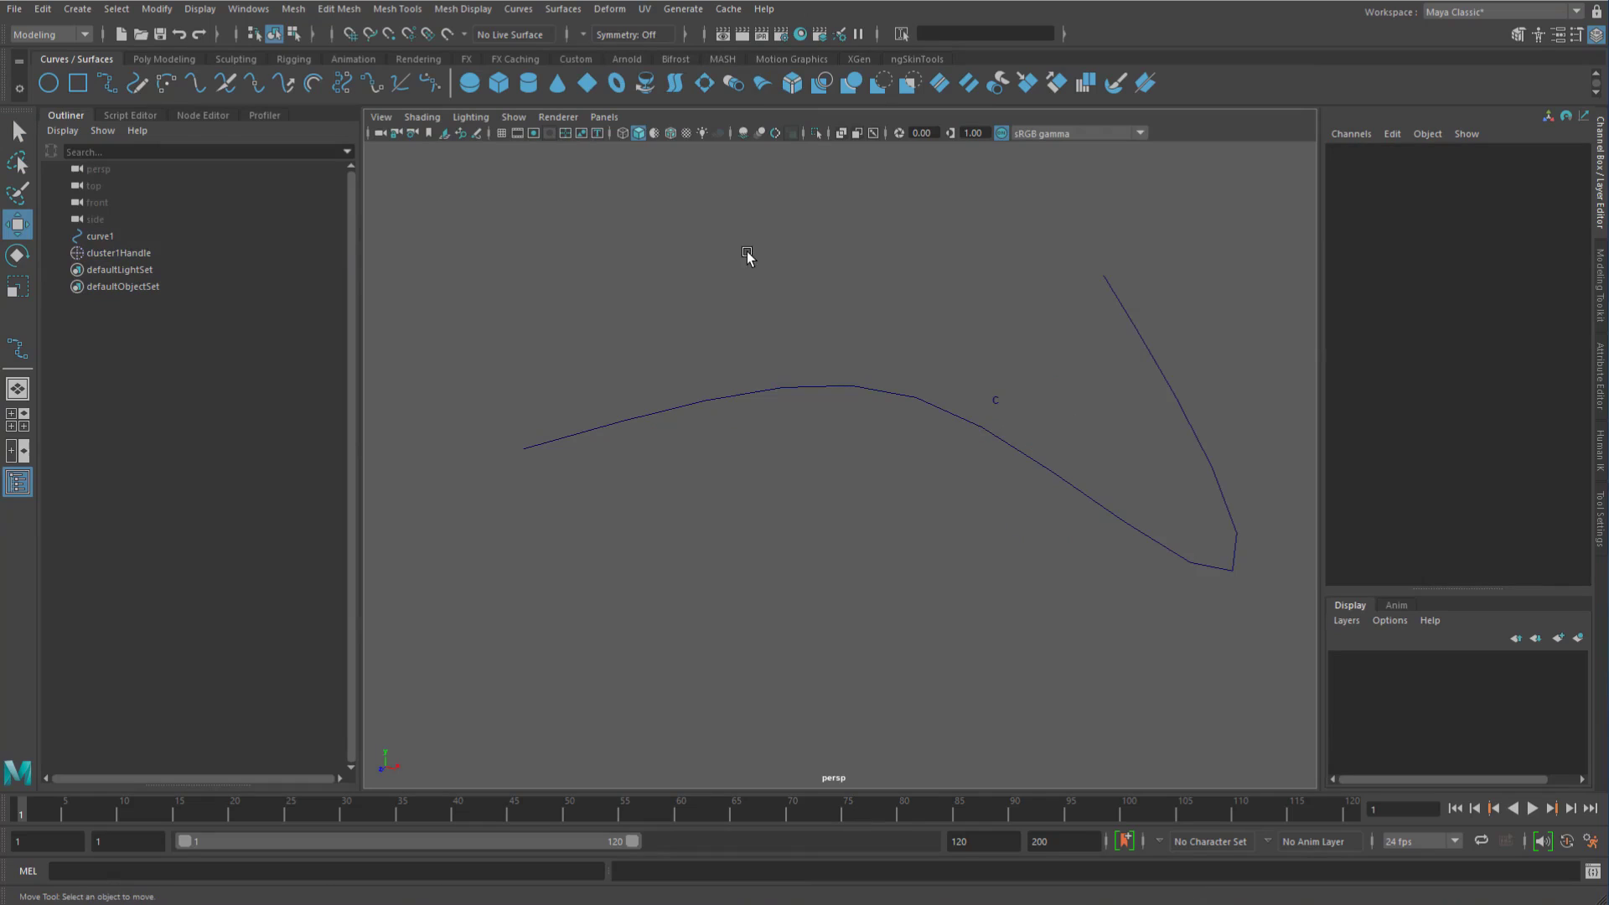
Step: Load curve1 into a cleared Node Editor graph and remove all its nodes except curveShape1
{"action": "left_click", "coordinate": [120, 240]}
{"action": "left_click", "coordinate": [204, 116]}
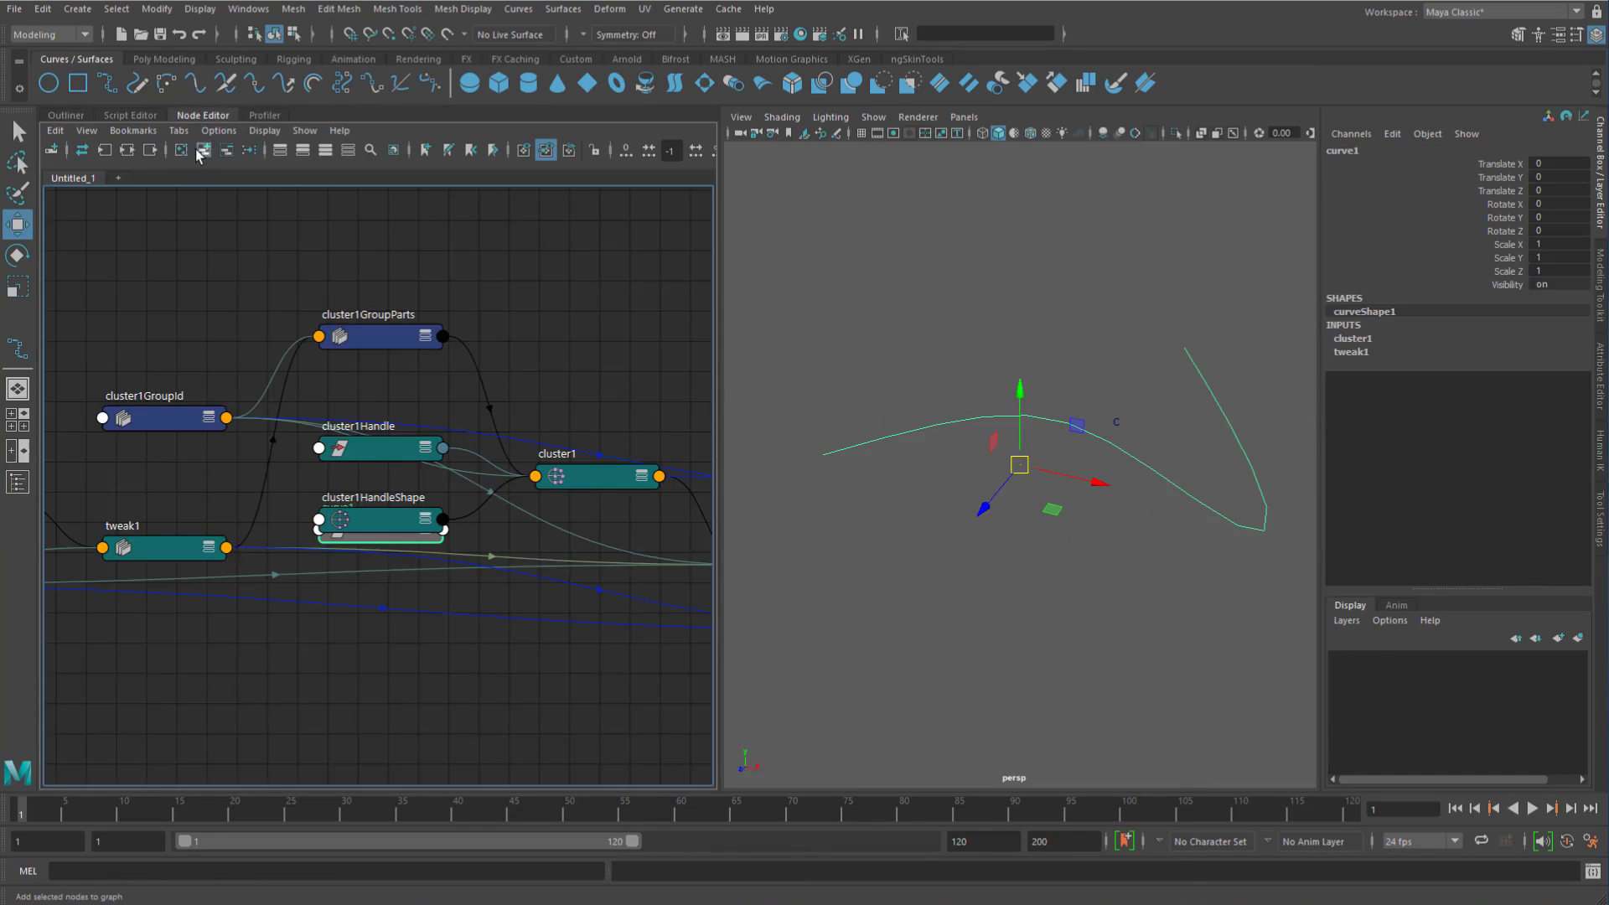
{"action": "left_click", "coordinate": [182, 150]}
{"action": "left_click", "coordinate": [204, 151]}
{"action": "middle_click_drag", "start_coordinate": [427, 430], "coordinate": [514, 376], "text": "alt"}
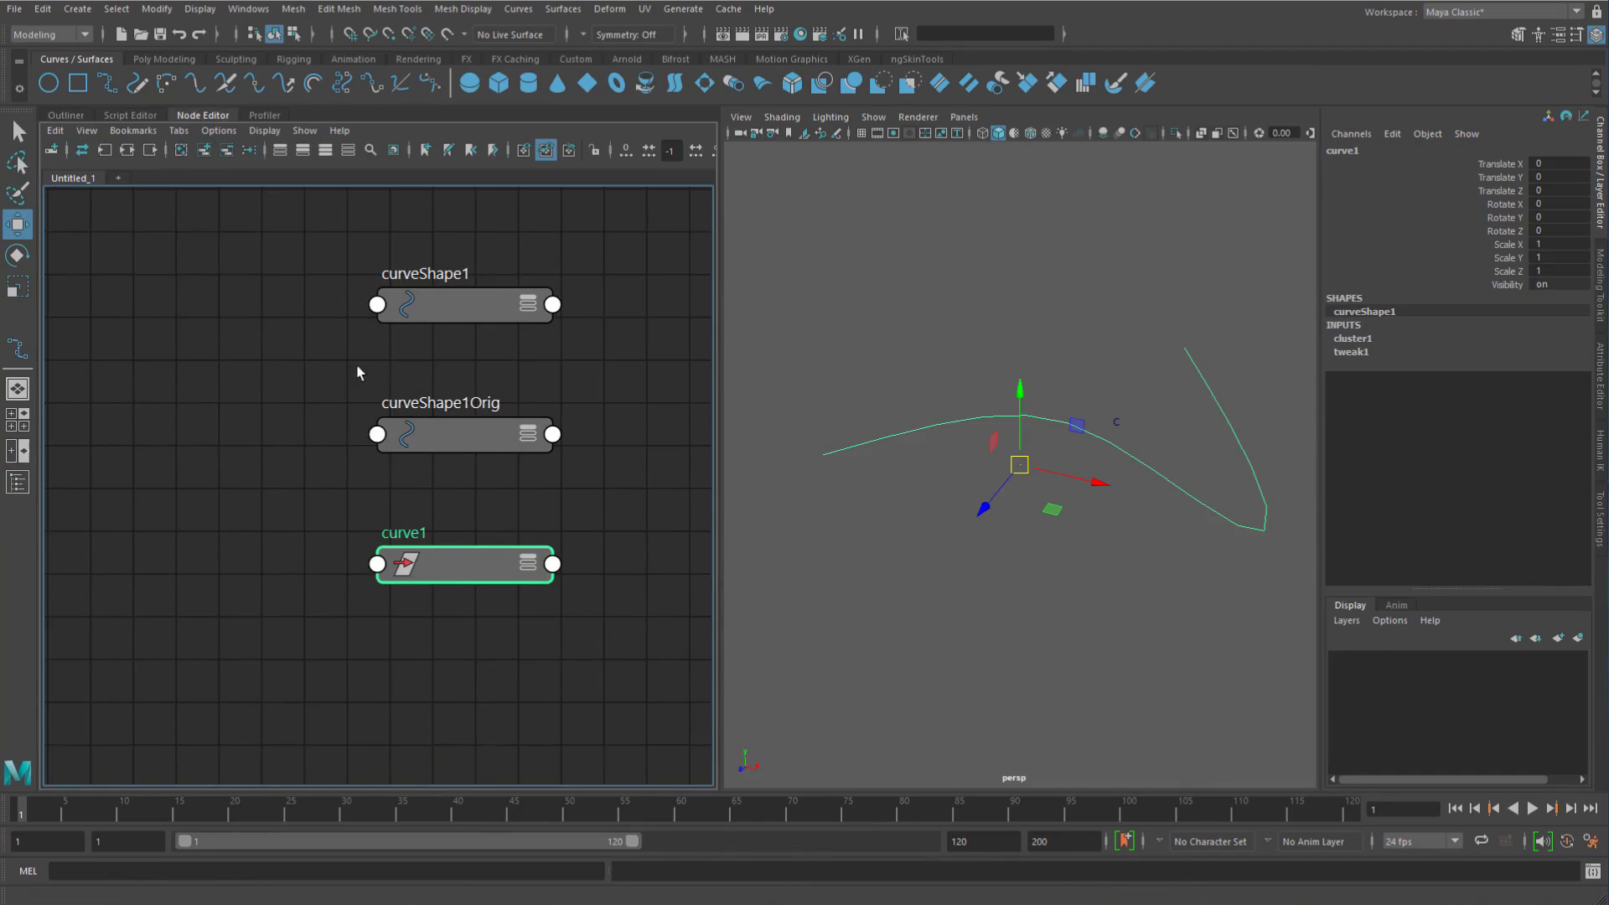
{"action": "left_click_drag", "start_coordinate": [358, 366], "coordinate": [475, 668]}
{"action": "left_click", "coordinate": [229, 152]}
{"action": "middle_click_drag", "start_coordinate": [269, 347], "coordinate": [303, 432], "text": "alt"}
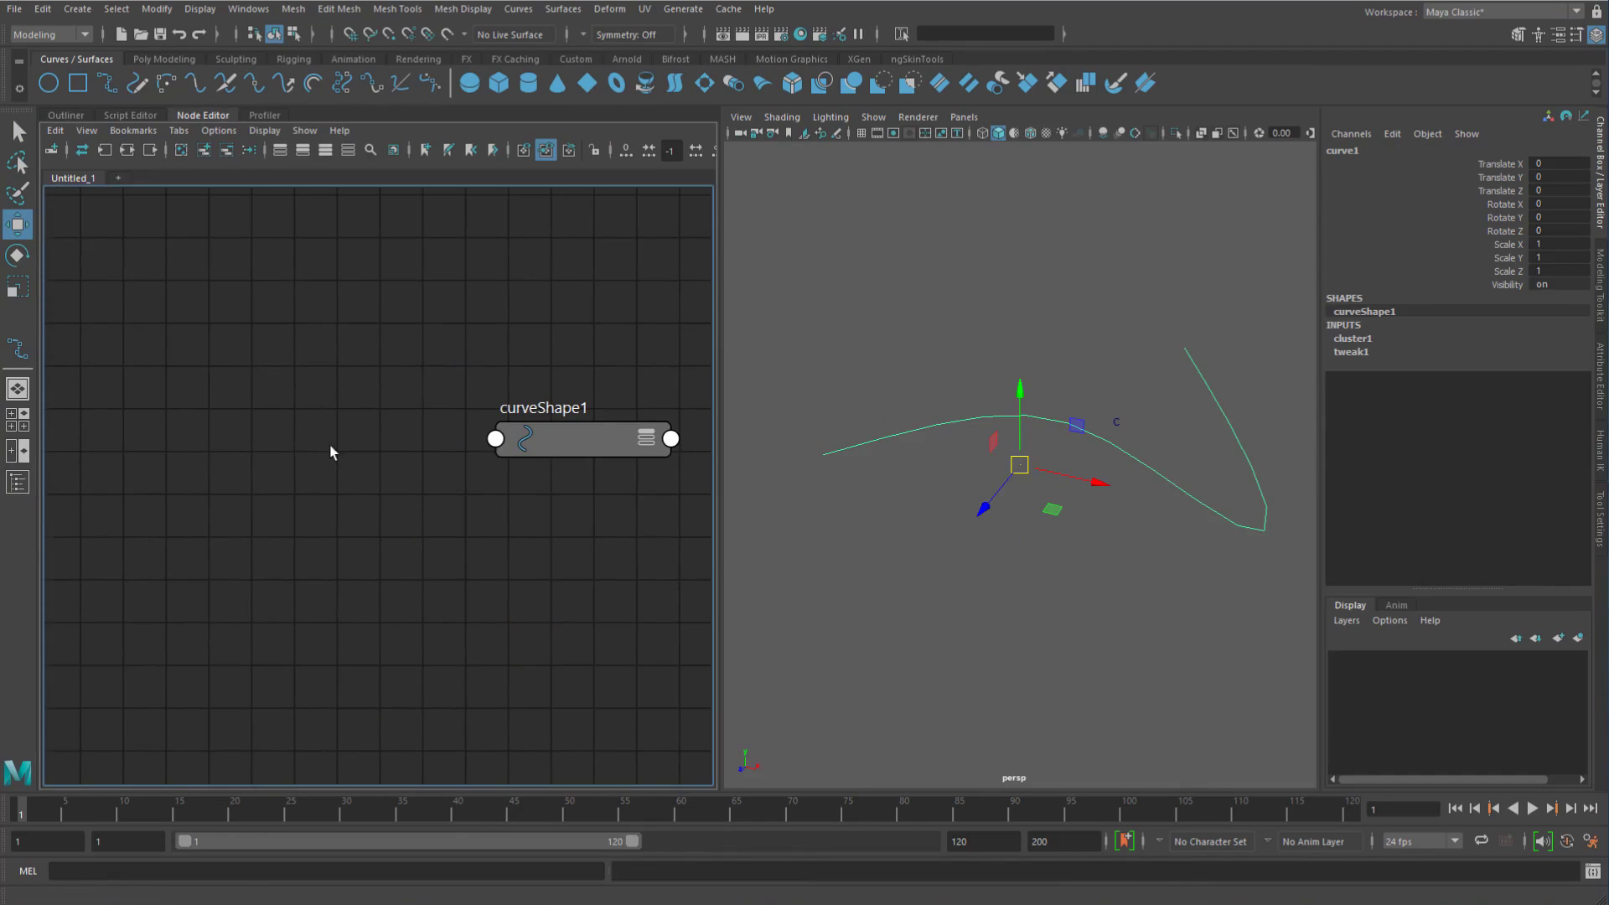
Step: Create a locator node, remove its locatorShape1 node from the graph, and place locator1 before curveShape1
{"action": "key", "text": "Tab"}
{"action": "type", "text": "locator"}
{"action": "key", "text": "Return"}
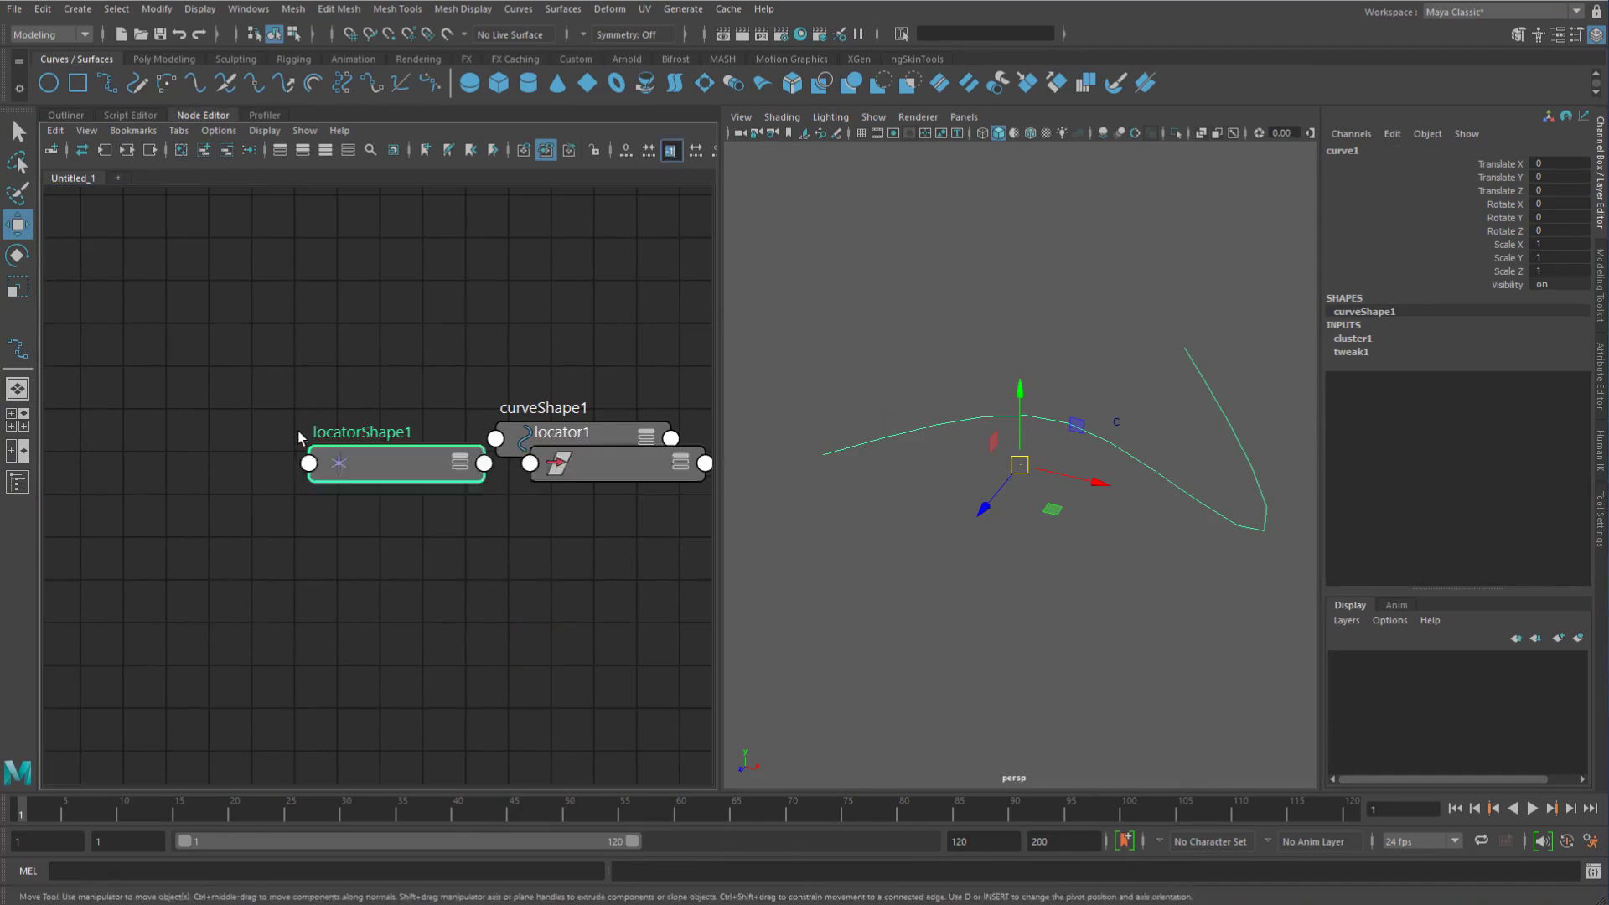
{"action": "left_click_drag", "start_coordinate": [388, 475], "coordinate": [247, 382]}
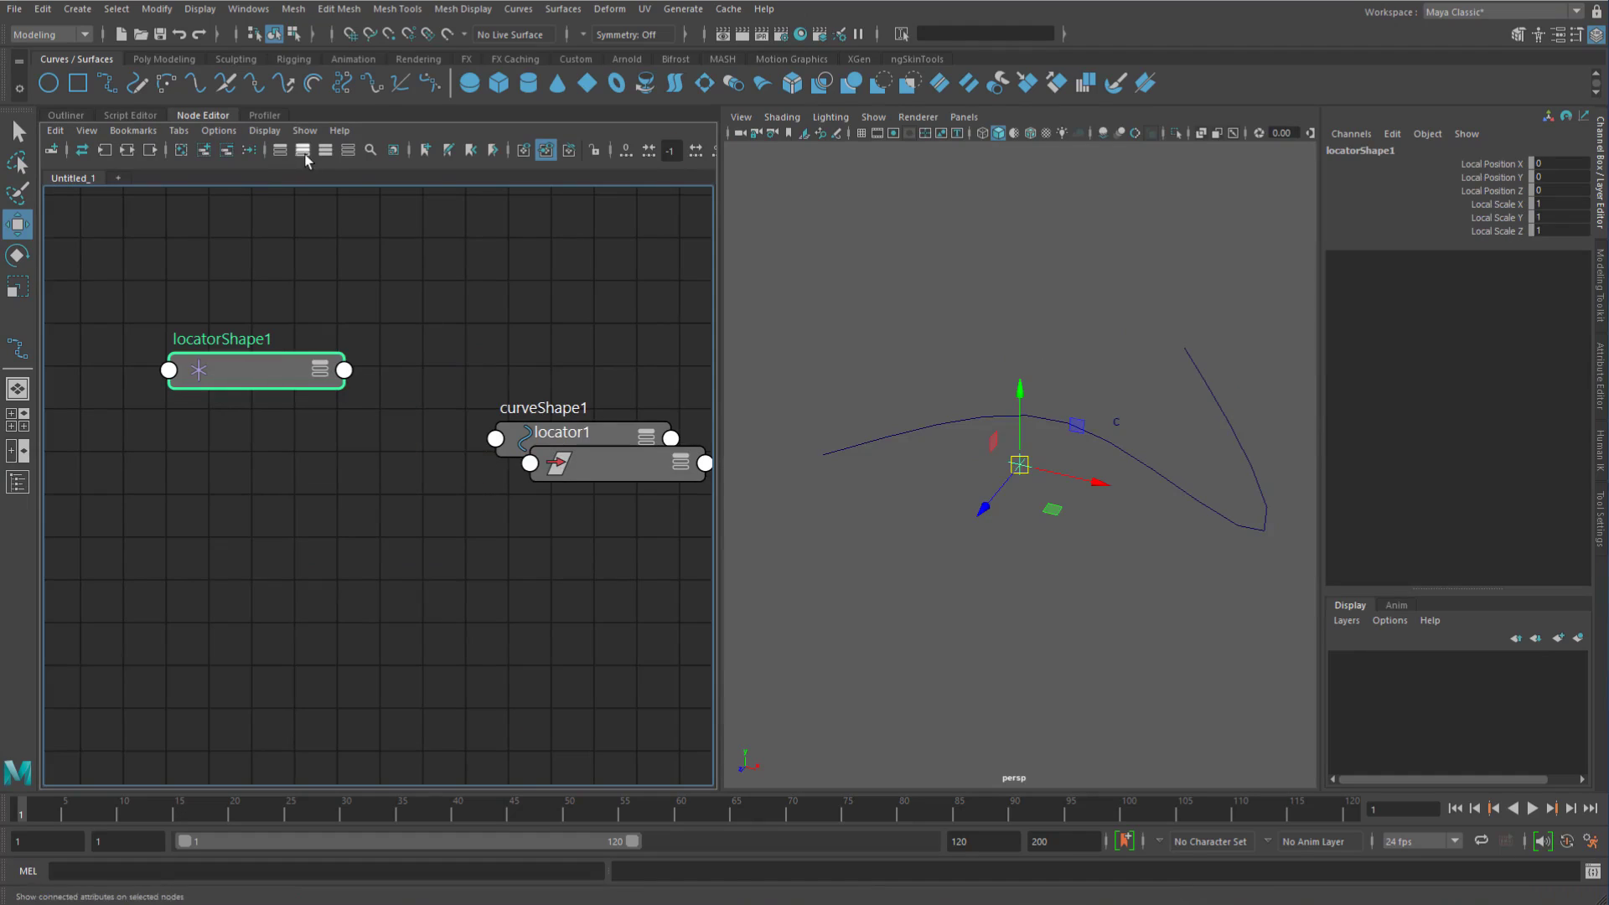
{"action": "left_click", "coordinate": [228, 151]}
{"action": "left_click_drag", "start_coordinate": [597, 465], "coordinate": [197, 430]}
Step: Connect locator1's Translate output to the Control Points input of curveShape1
{"action": "left_click", "coordinate": [307, 429]}
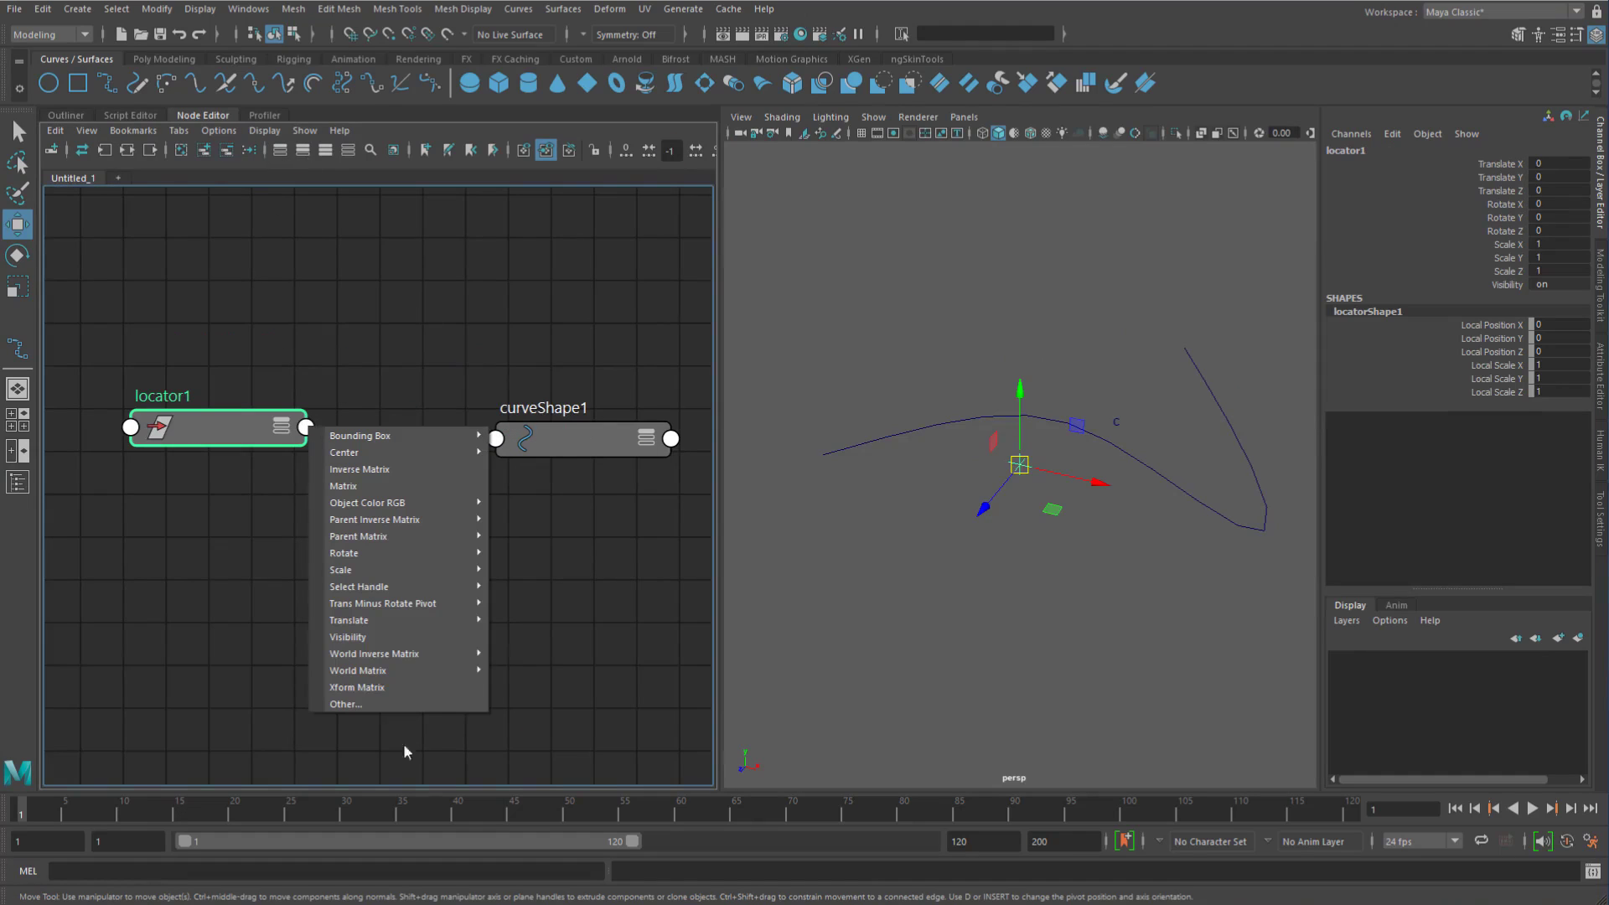
{"action": "left_click", "coordinate": [528, 620]}
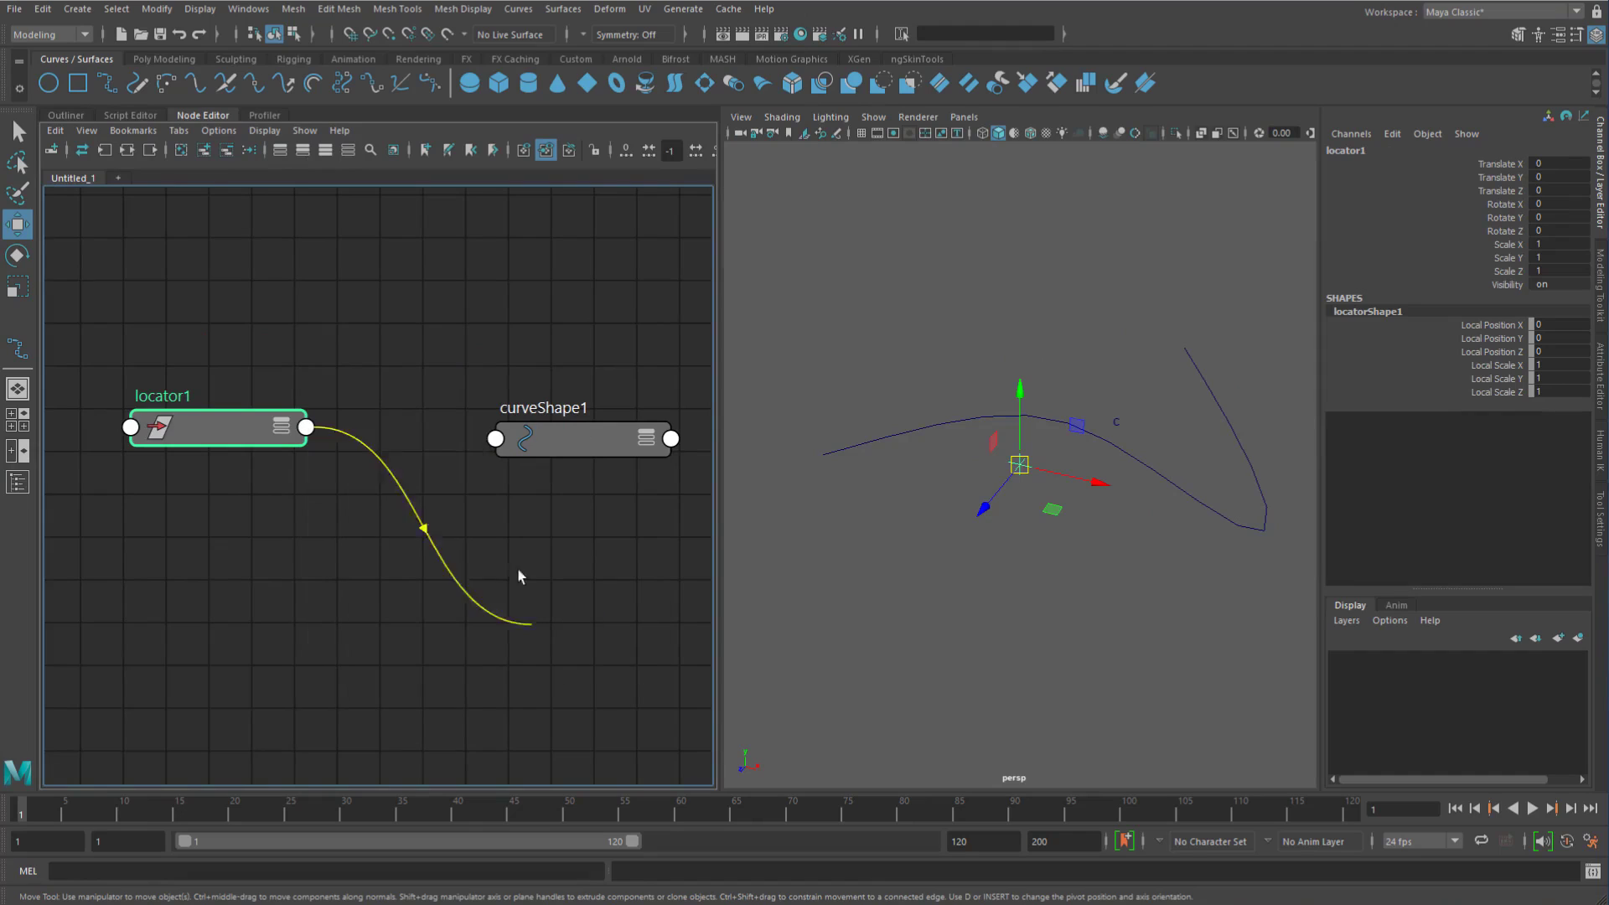
{"action": "left_click", "coordinate": [496, 439]}
{"action": "mouse_move", "coordinate": [570, 450]}
{"action": "left_click", "coordinate": [687, 449]}
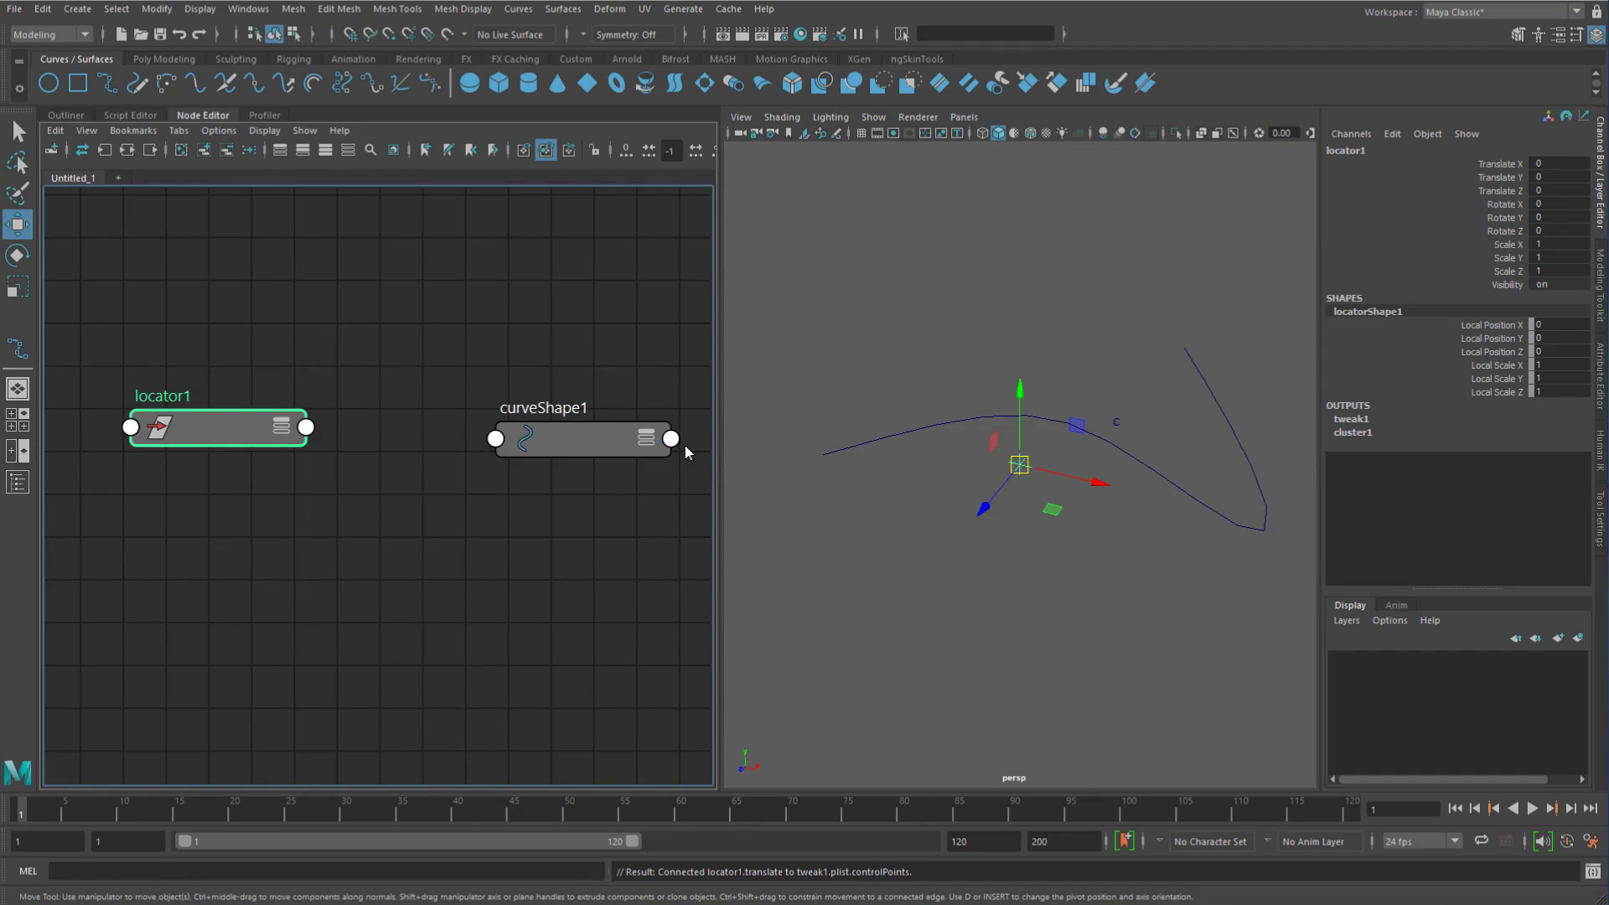
Step: Move locator1 downward to test its effect on the clustered curve, and undo the move
{"action": "left_click", "coordinate": [1039, 667]}
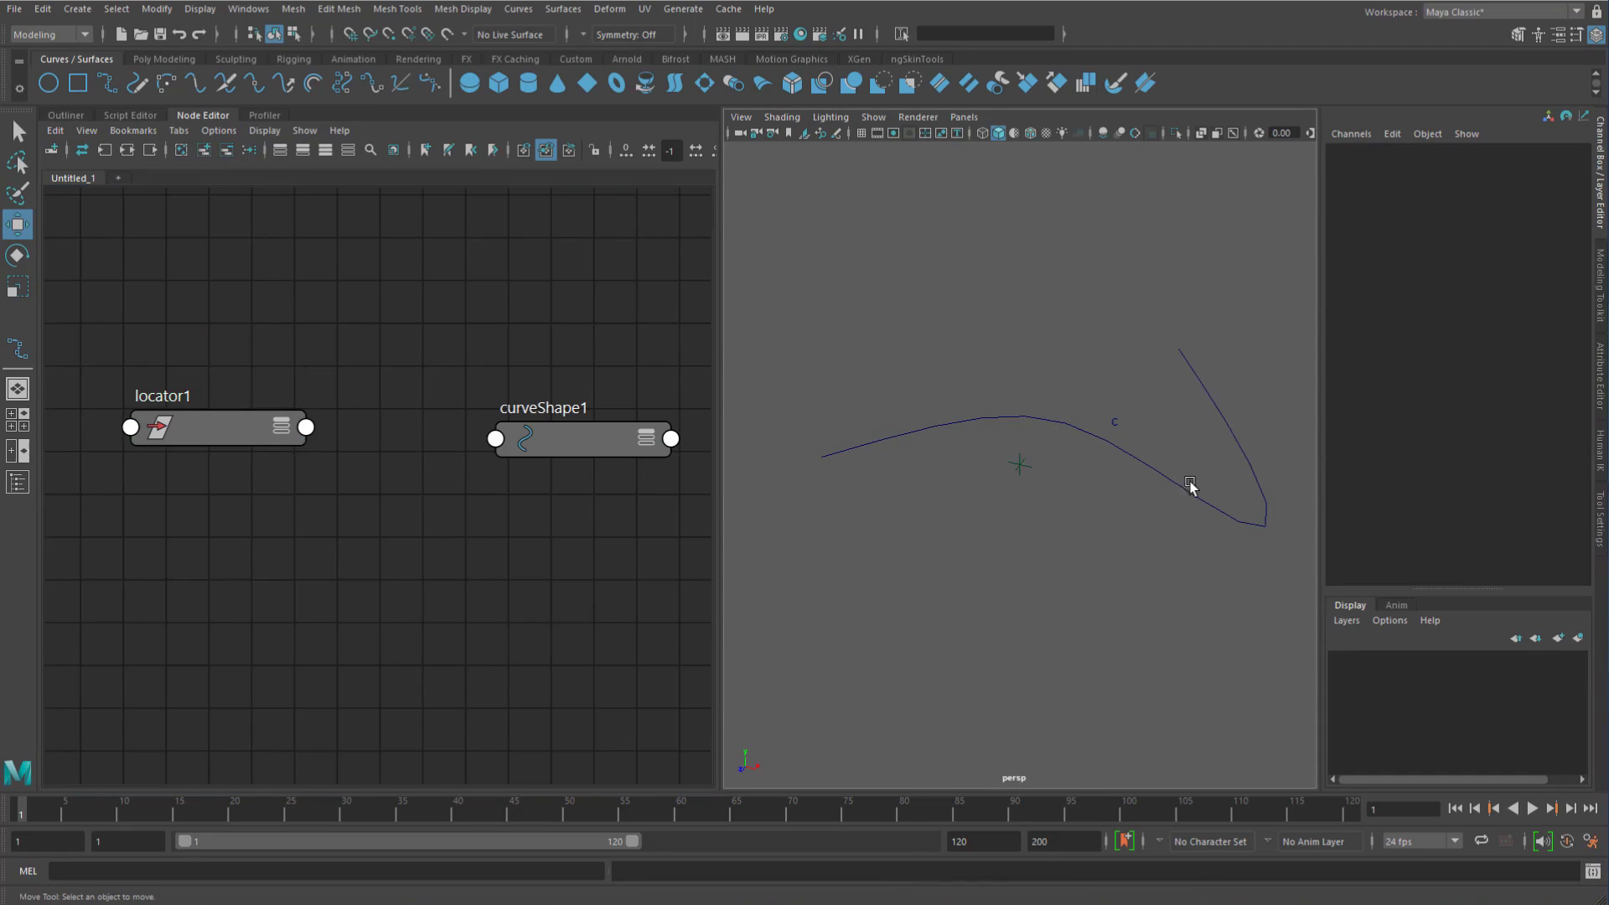
{"action": "left_click", "coordinate": [1020, 465]}
{"action": "left_click_drag", "start_coordinate": [1020, 465], "coordinate": [1034, 539]}
{"action": "key", "text": "ctrl+z"}
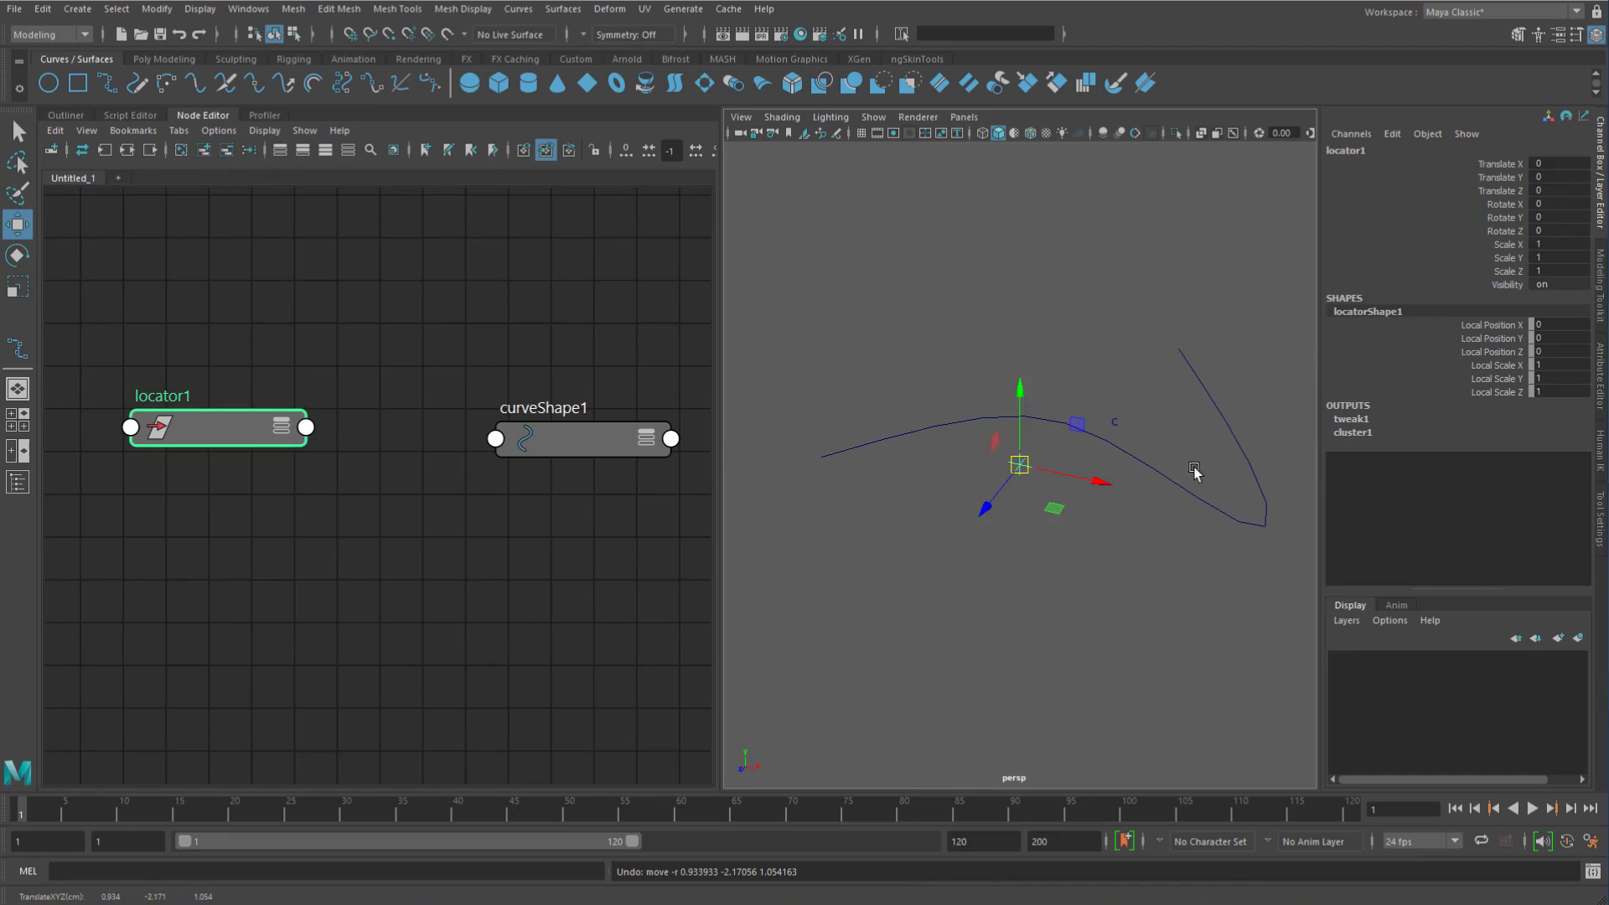
Step: Check the curve's input nodes, and graph the input and output connections of curveShape1
{"action": "left_click_drag", "start_coordinate": [1210, 456], "coordinate": [1208, 586]}
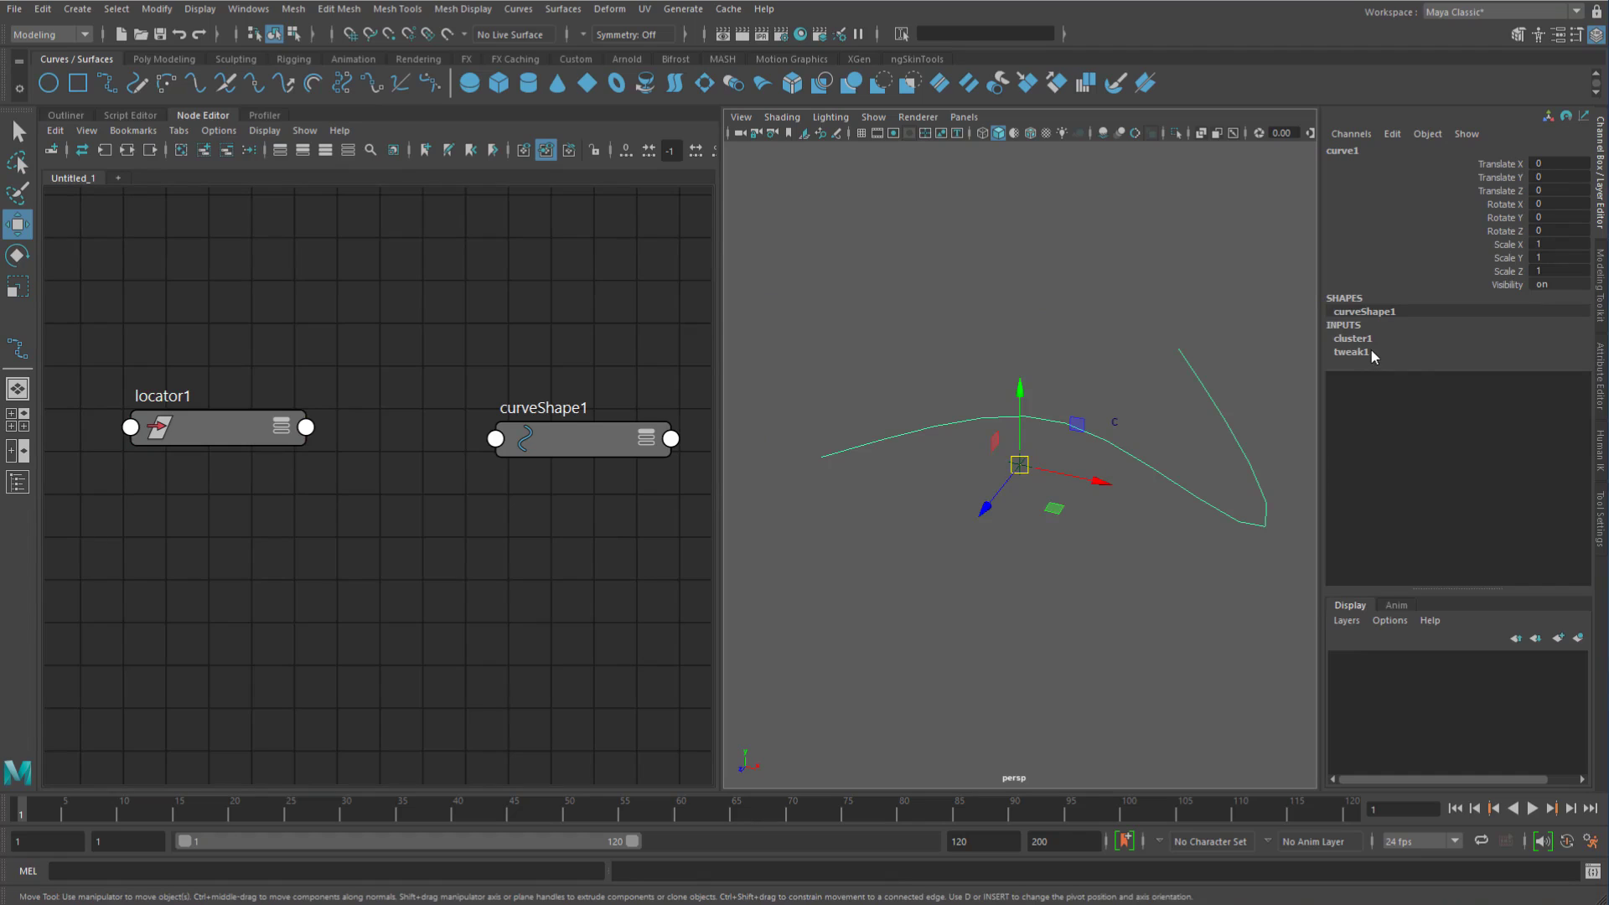
{"action": "left_click", "coordinate": [934, 336]}
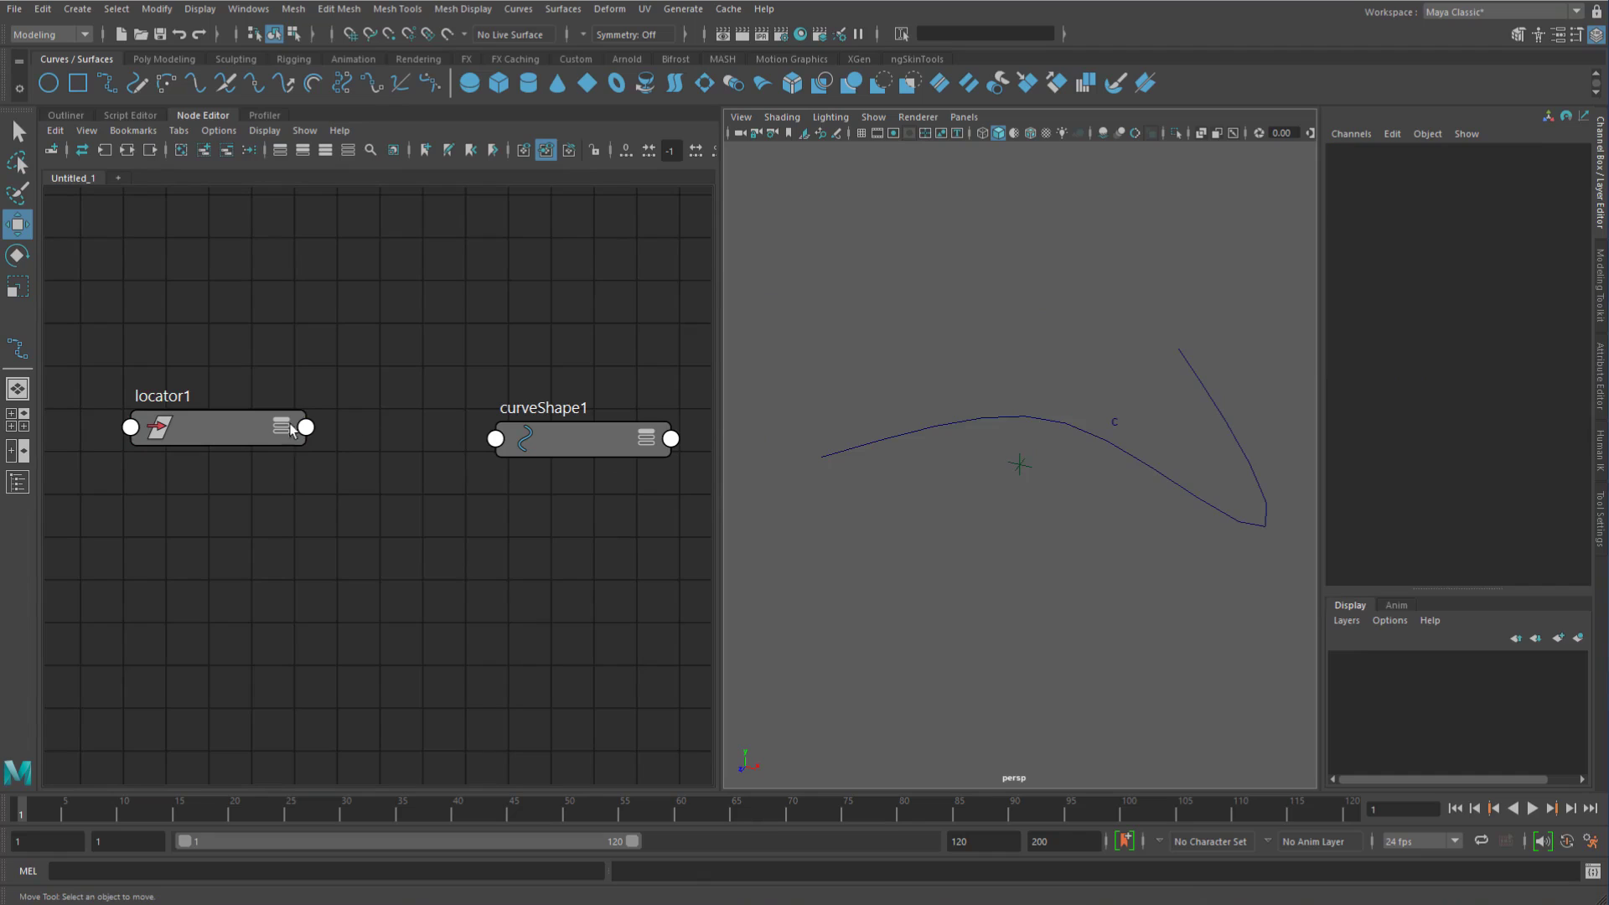
{"action": "left_click", "coordinate": [199, 434]}
{"action": "left_click", "coordinate": [585, 455]}
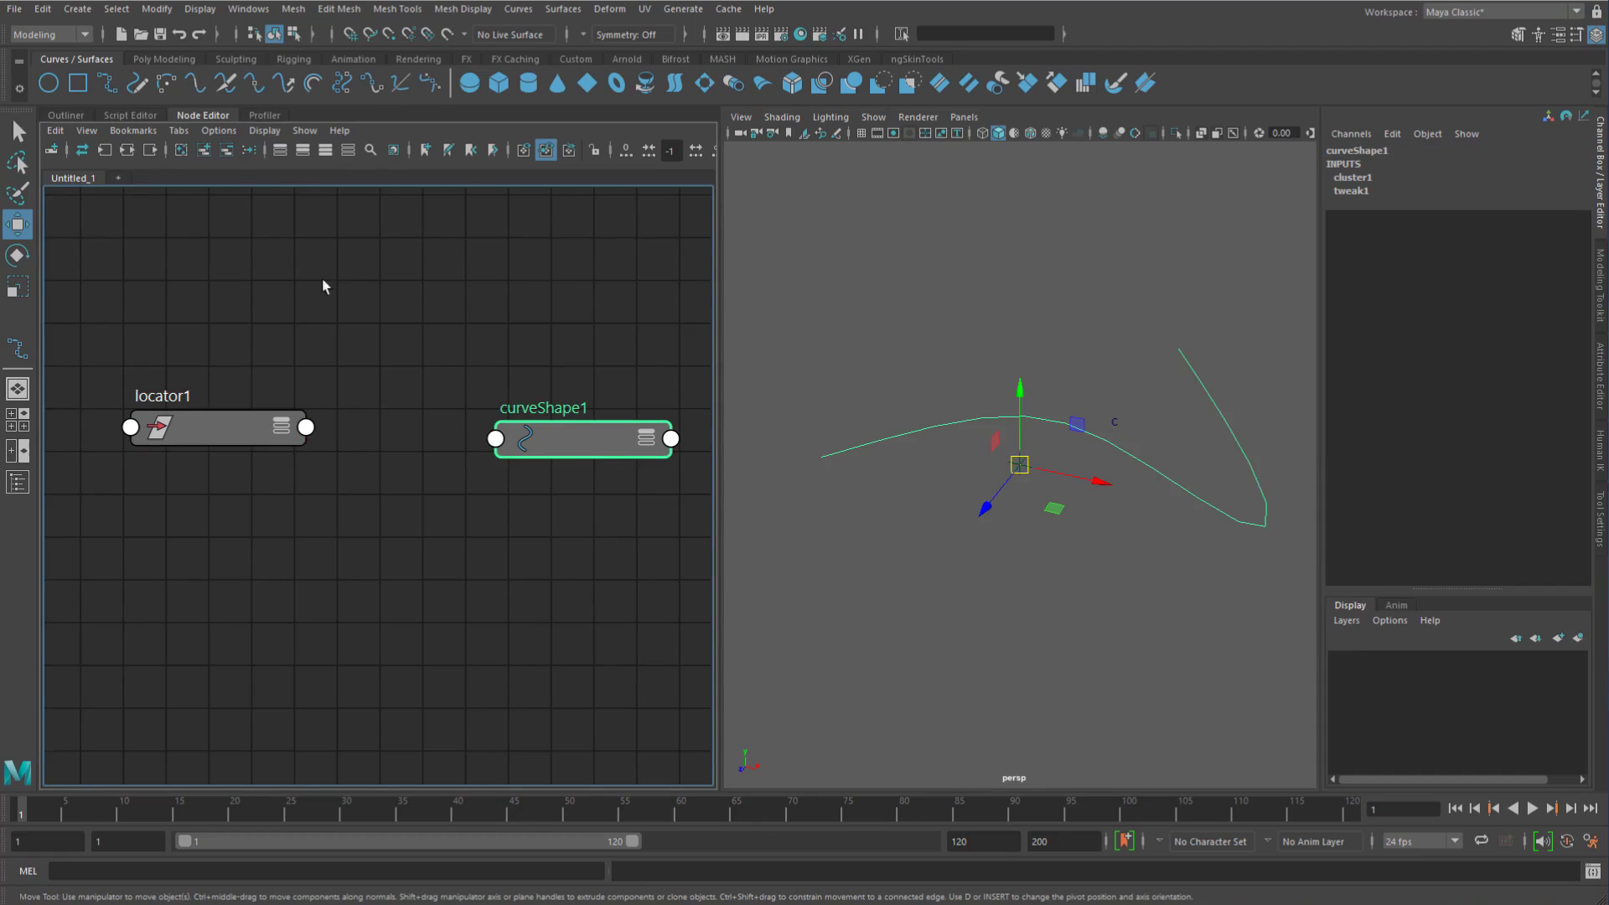
{"action": "left_click", "coordinate": [126, 149]}
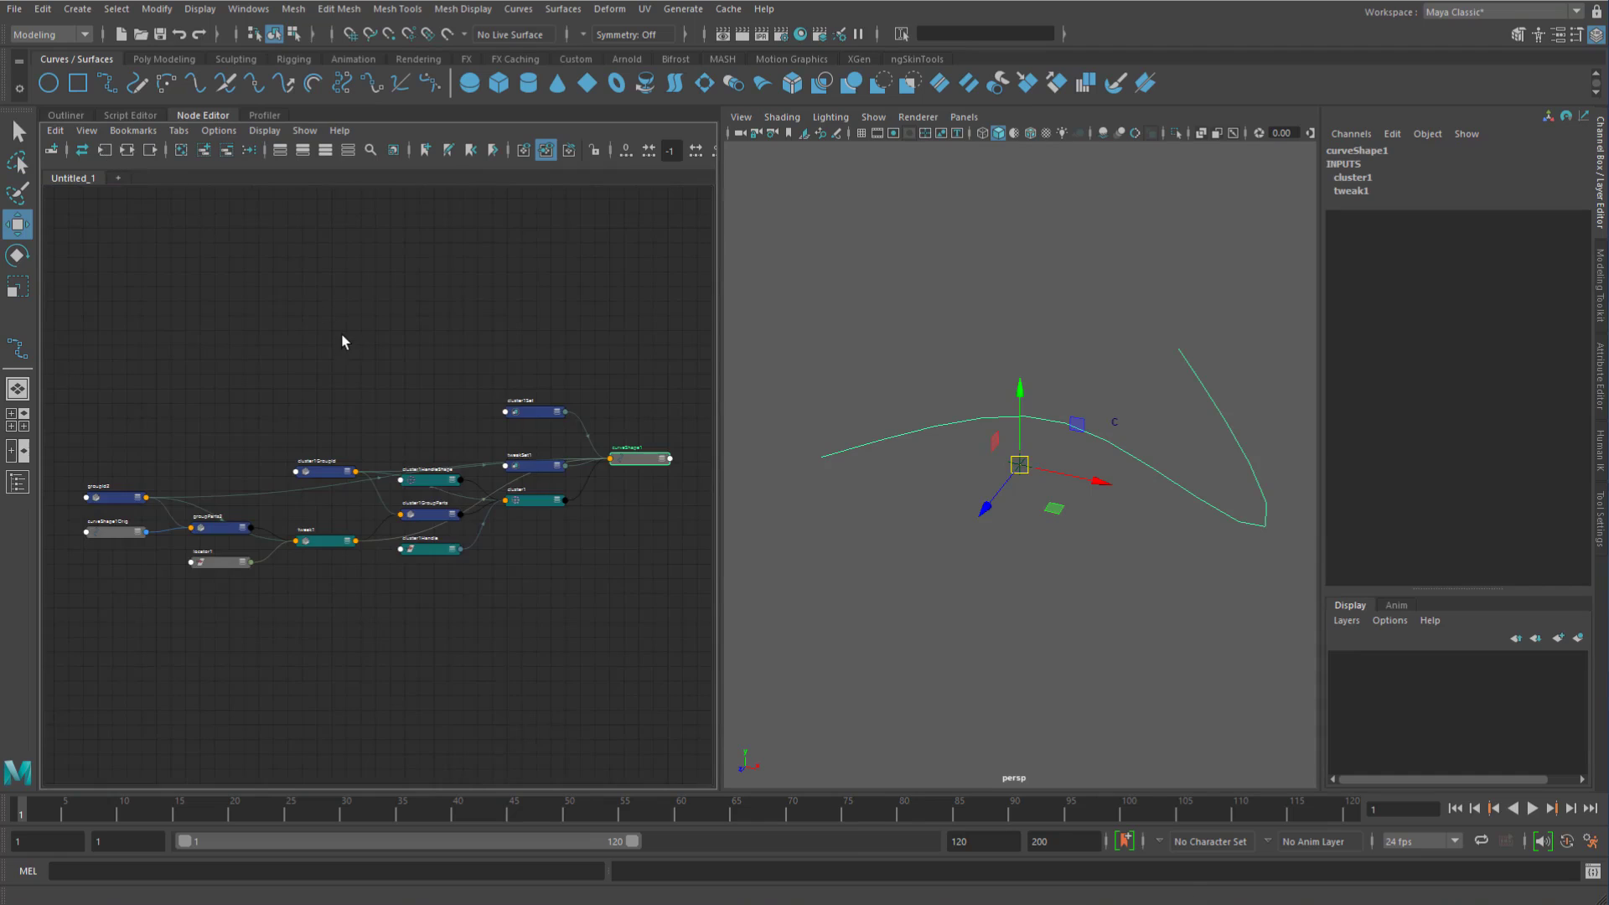
Step: Enlarge the node graph to full screen and show only the connected attributes on locator1 and tweak1
{"action": "scroll", "coordinate": [214, 566], "scroll_direction": "up", "scroll_amount": 6}
{"action": "key", "text": "ctrl+space"}
{"action": "middle_click_drag", "start_coordinate": [1124, 491], "coordinate": [563, 524], "text": "alt"}
{"action": "left_click_drag", "start_coordinate": [634, 488], "coordinate": [591, 478]}
{"action": "key", "text": "2"}
{"action": "left_click", "coordinate": [858, 432]}
{"action": "key", "text": "2"}
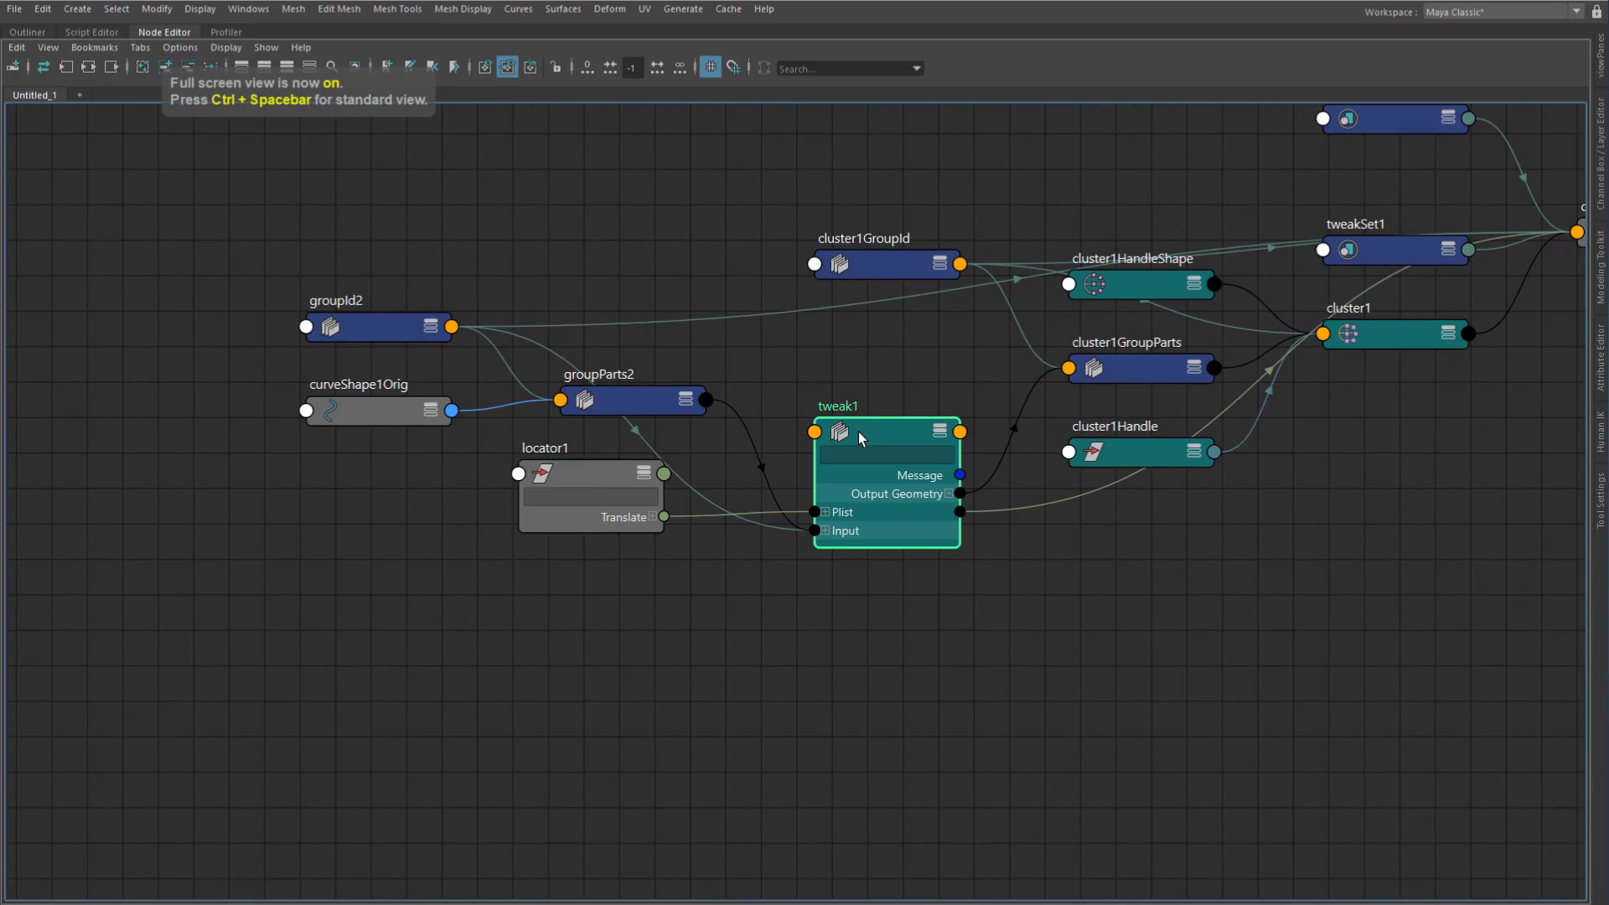
Step: Expand tweak1's Plist, Plist[0] and Control Points entries, widen the node, and shift it clear of the neighbouring nodes
{"action": "left_click_drag", "start_coordinate": [868, 427], "coordinate": [883, 418]}
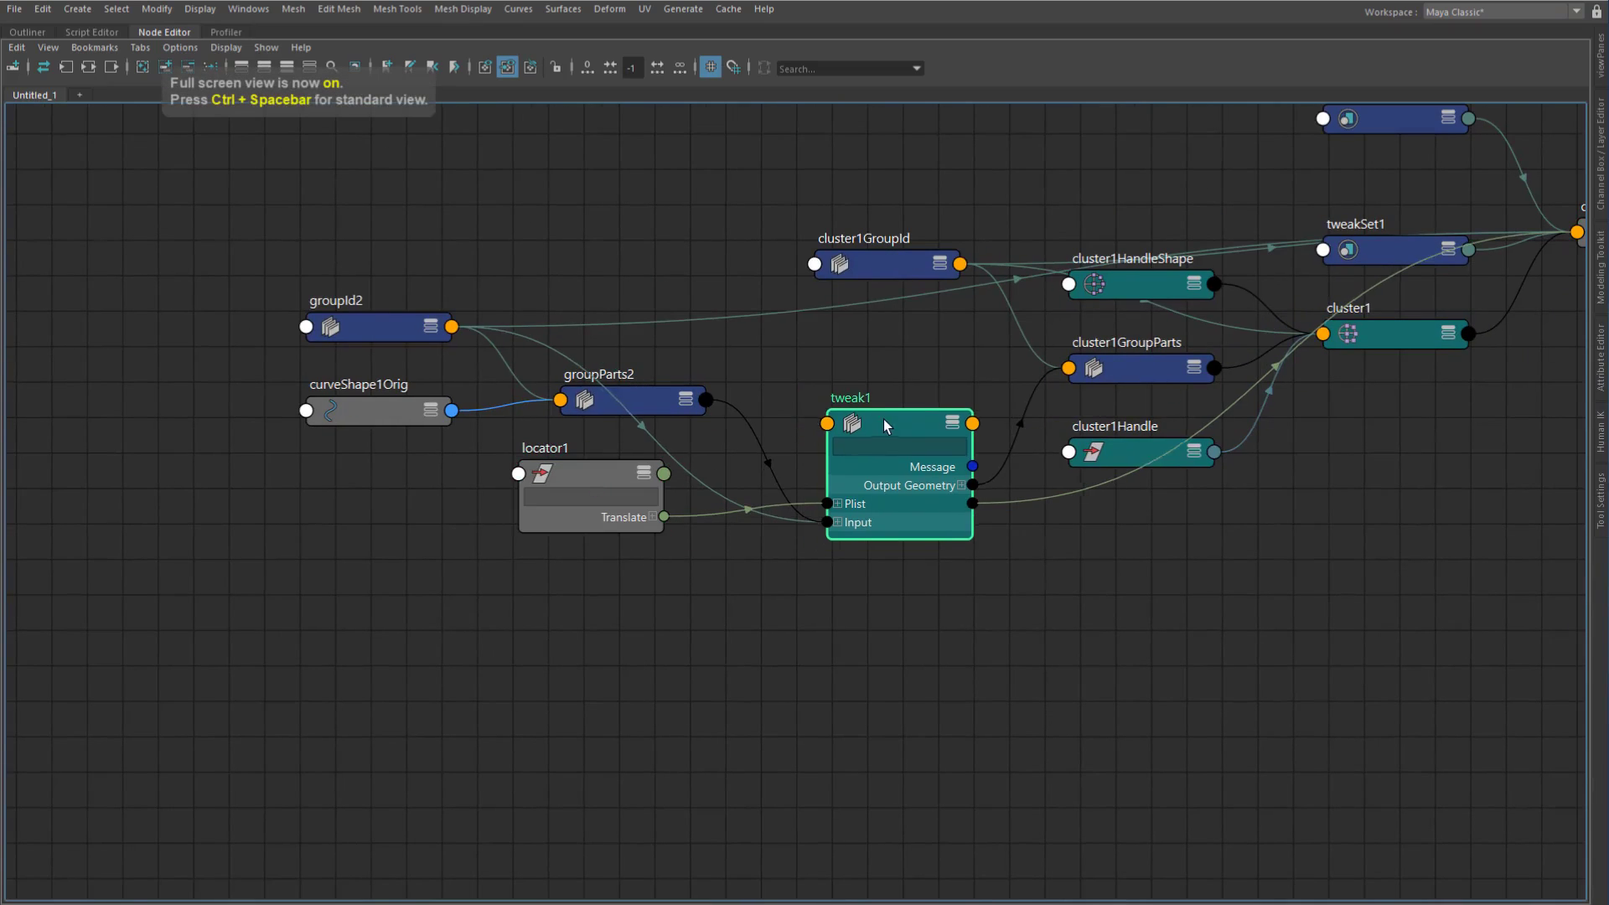
{"action": "left_click", "coordinate": [837, 503]}
{"action": "left_click", "coordinate": [851, 522]}
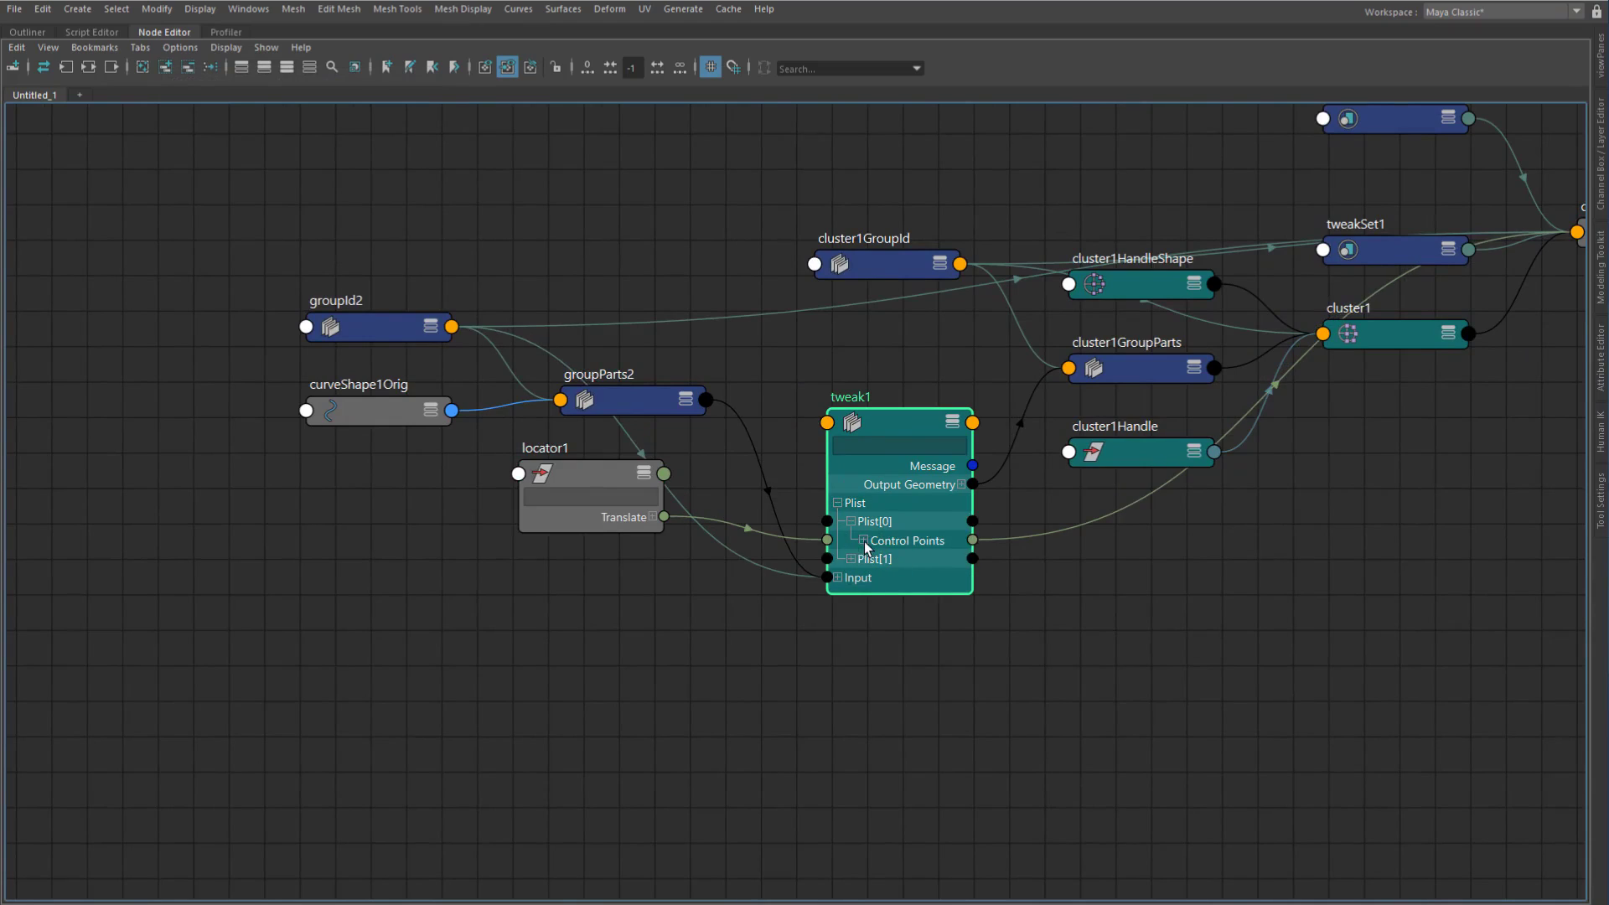
{"action": "left_click", "coordinate": [863, 540]}
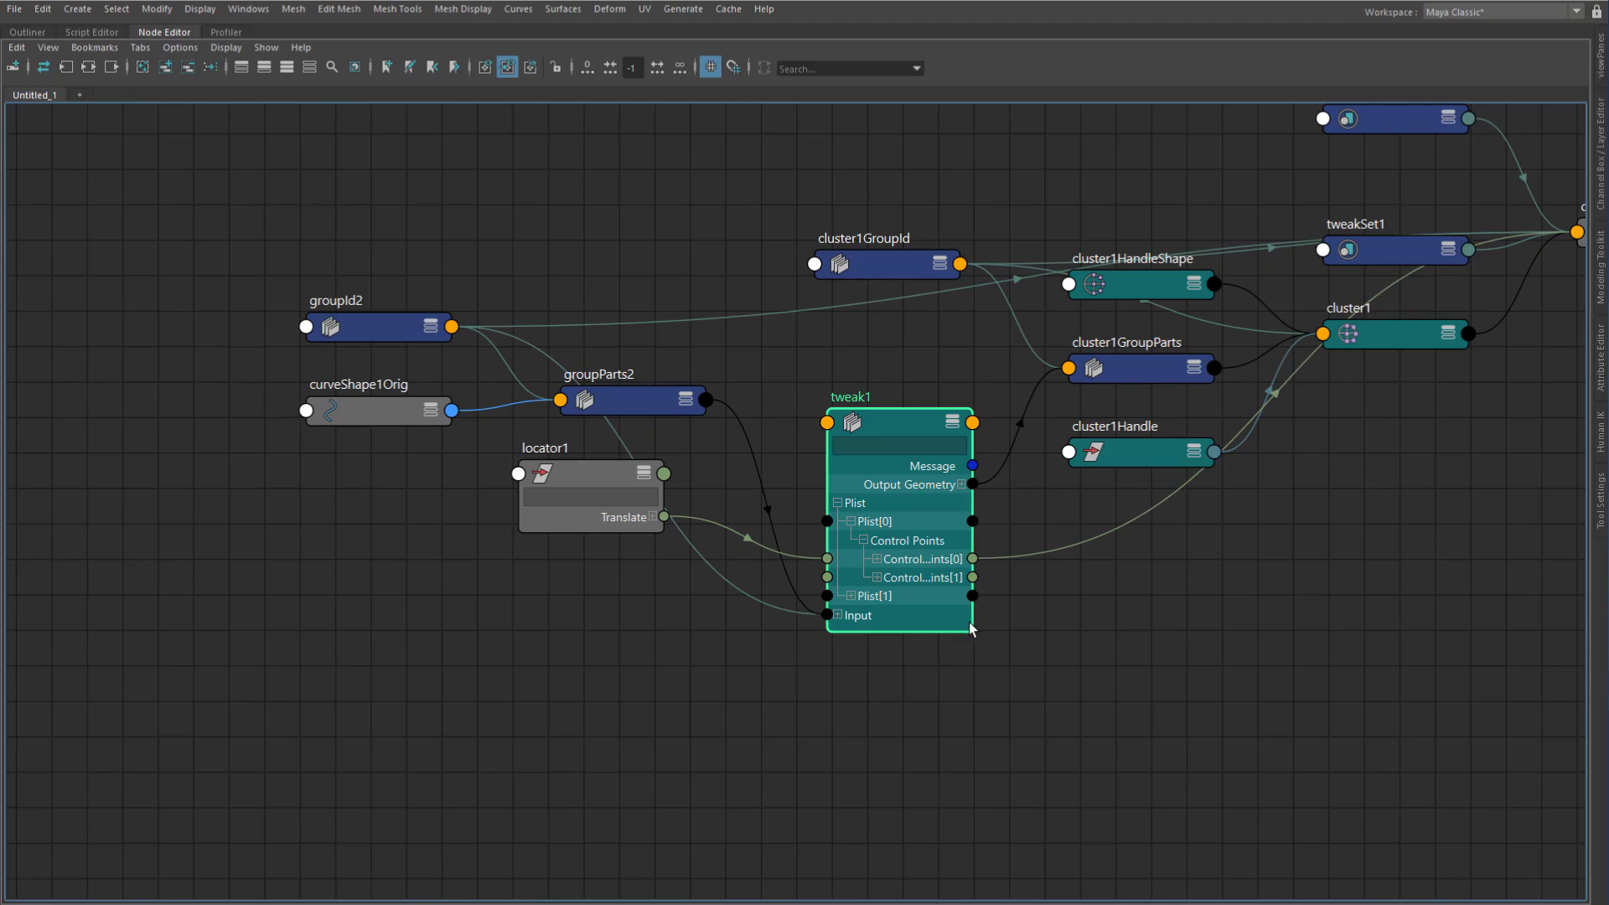
{"action": "left_click_drag", "start_coordinate": [972, 627], "coordinate": [1064, 630]}
{"action": "middle_click_drag", "start_coordinate": [1057, 552], "coordinate": [700, 602], "text": "alt"}
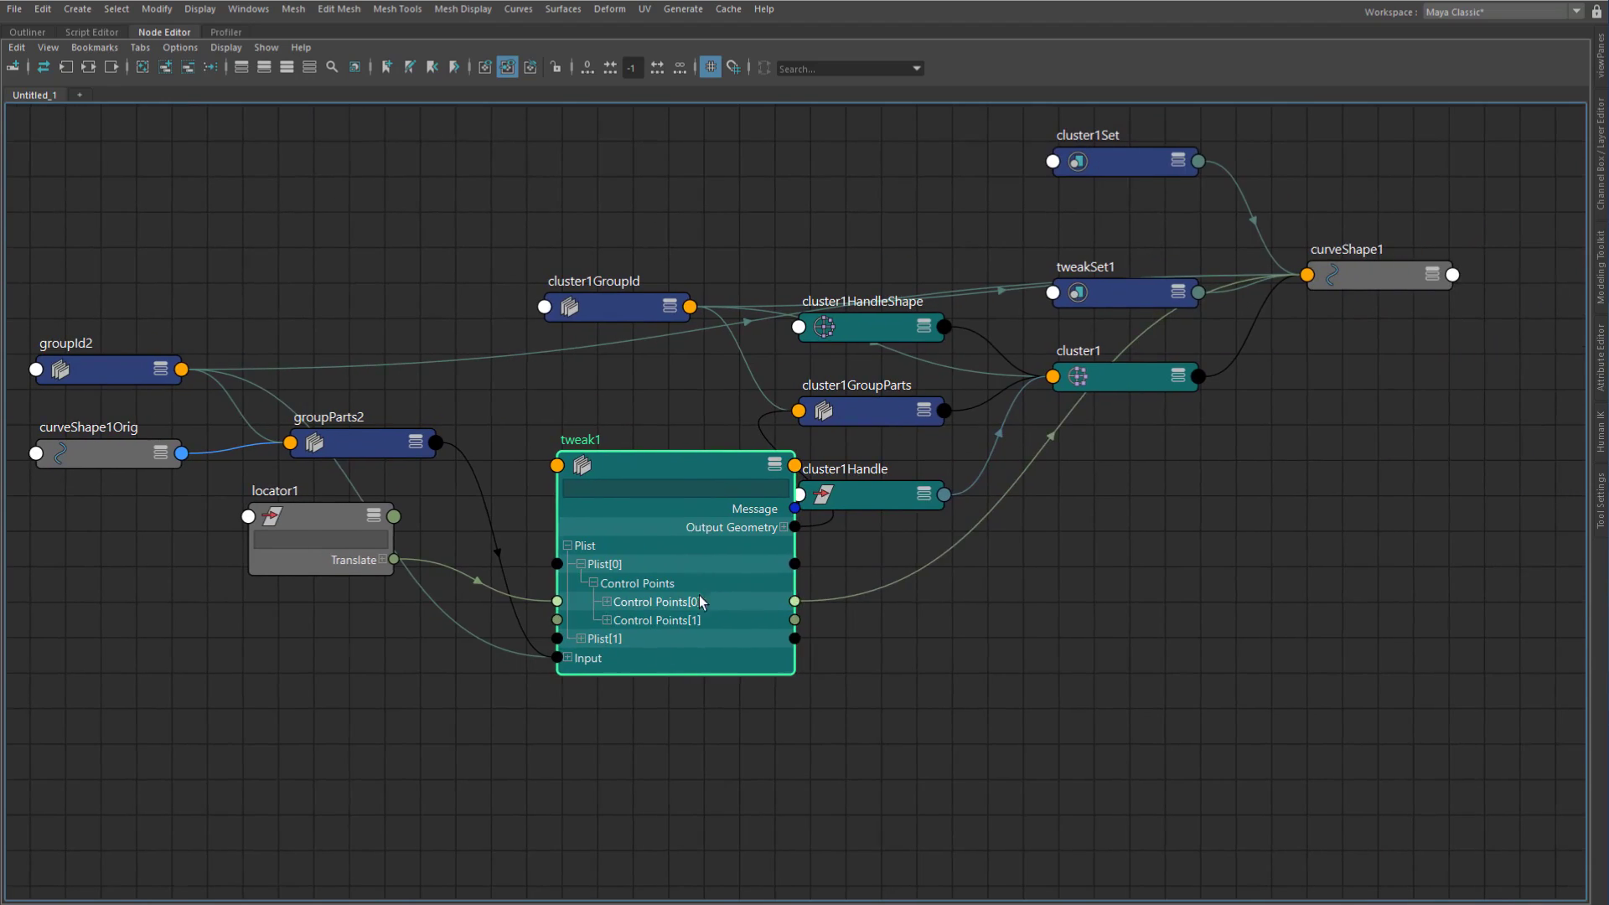
{"action": "left_click_drag", "start_coordinate": [675, 464], "coordinate": [624, 437]}
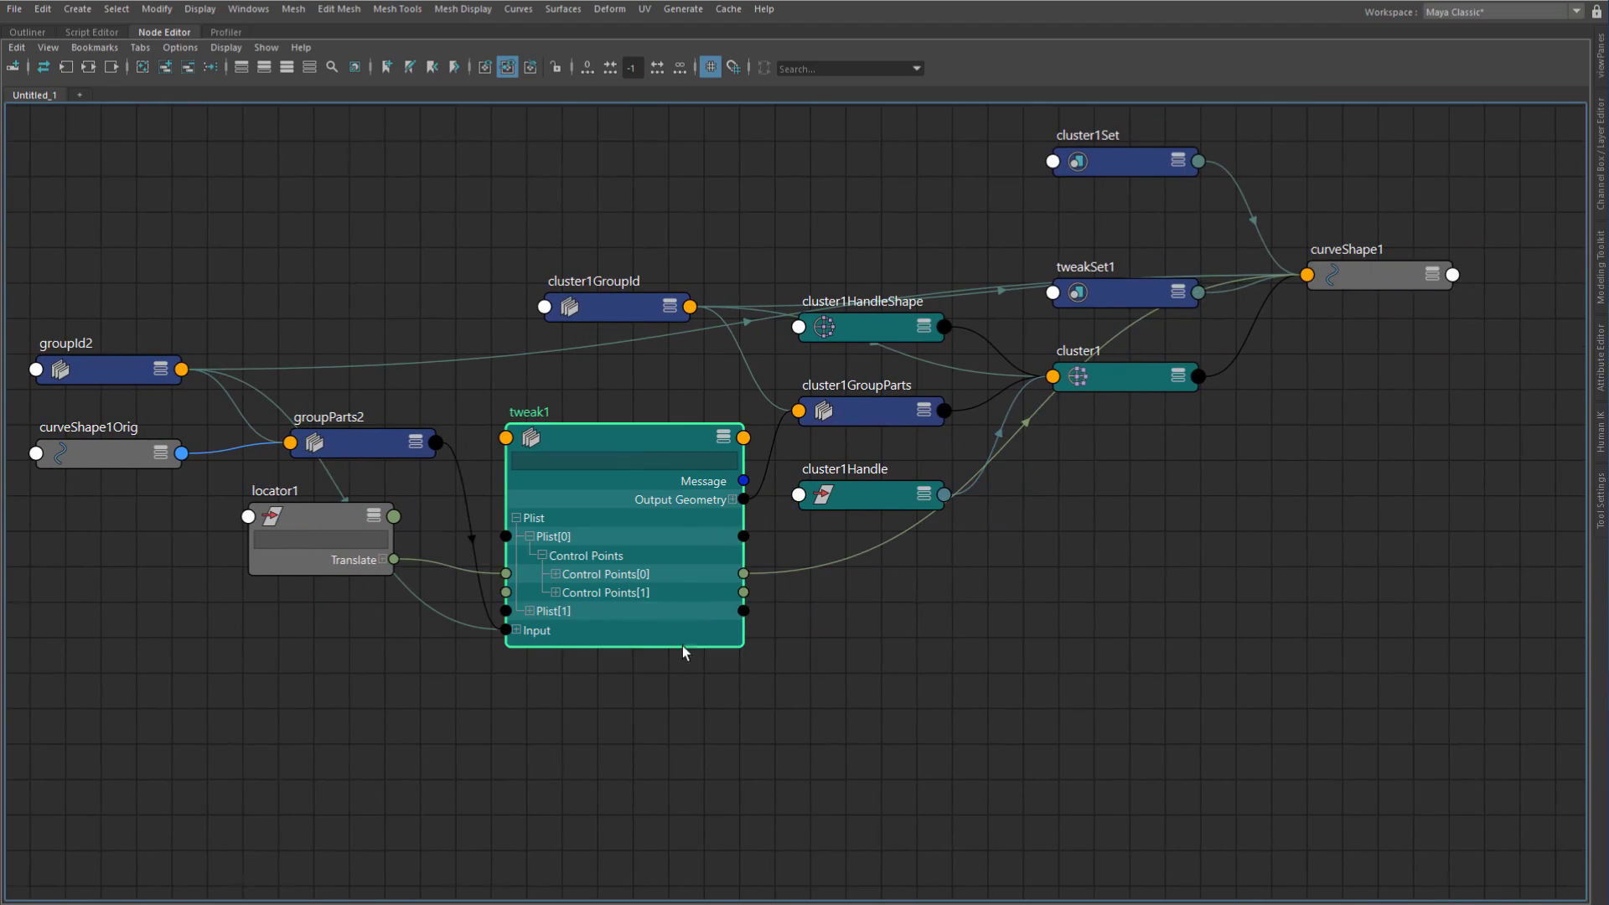
{"action": "middle_click_drag", "start_coordinate": [681, 549], "coordinate": [580, 605], "text": "alt"}
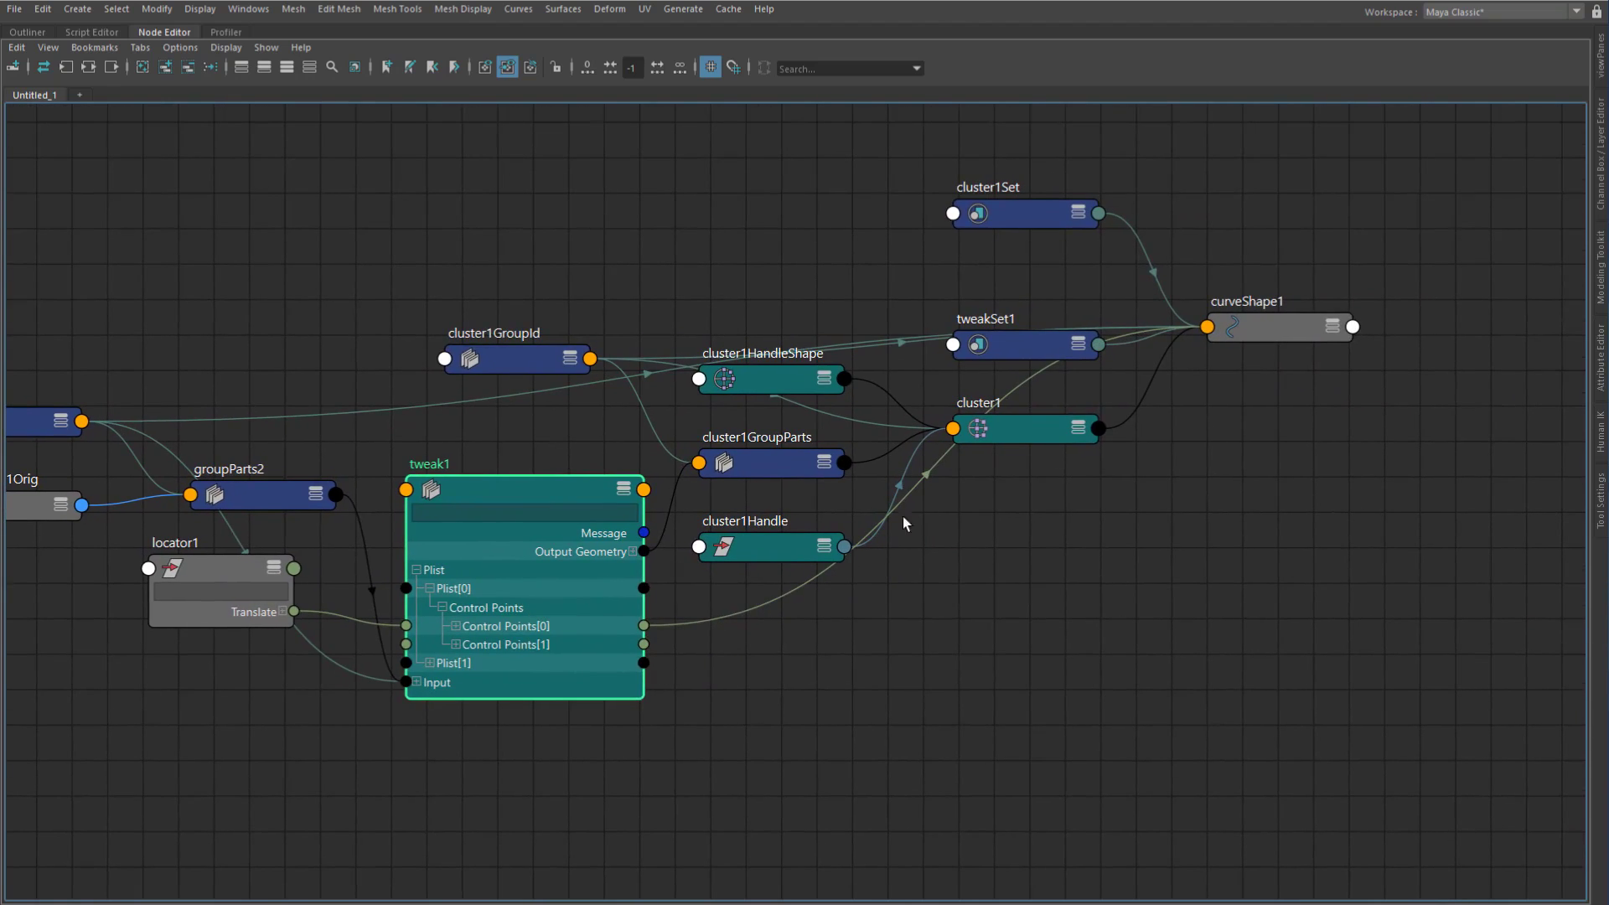
{"action": "middle_click_drag", "start_coordinate": [528, 447], "coordinate": [672, 450], "text": "alt"}
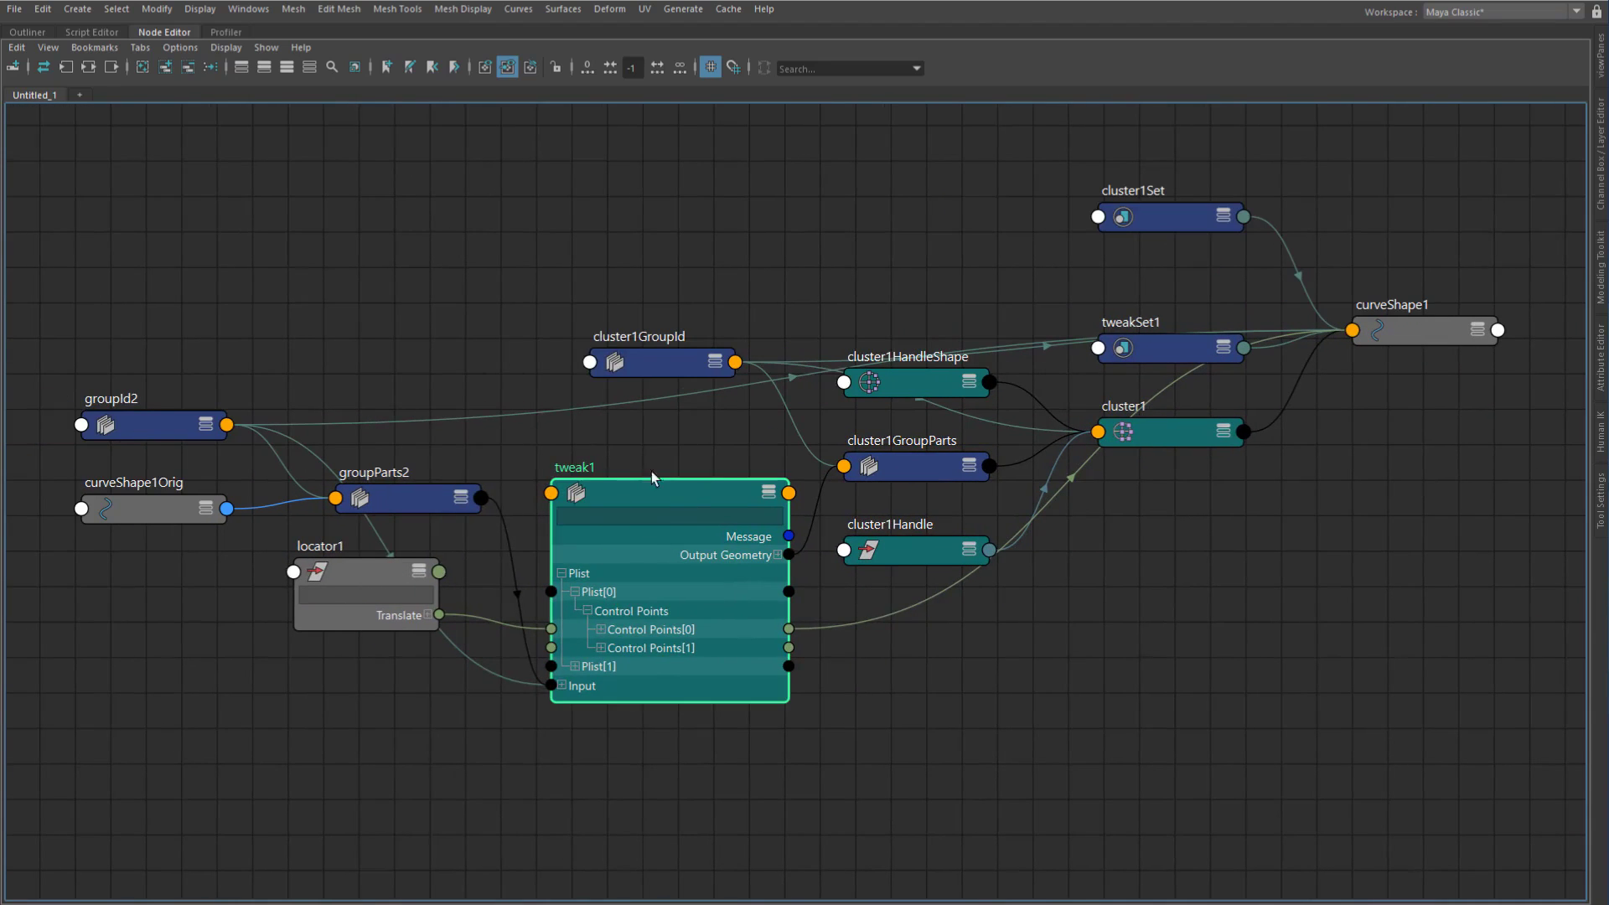
Step: Graph the input and output connections of tweak1, and spread out curveShape1Orig, groupParts2 and locator1 before it
{"action": "left_click", "coordinate": [89, 65]}
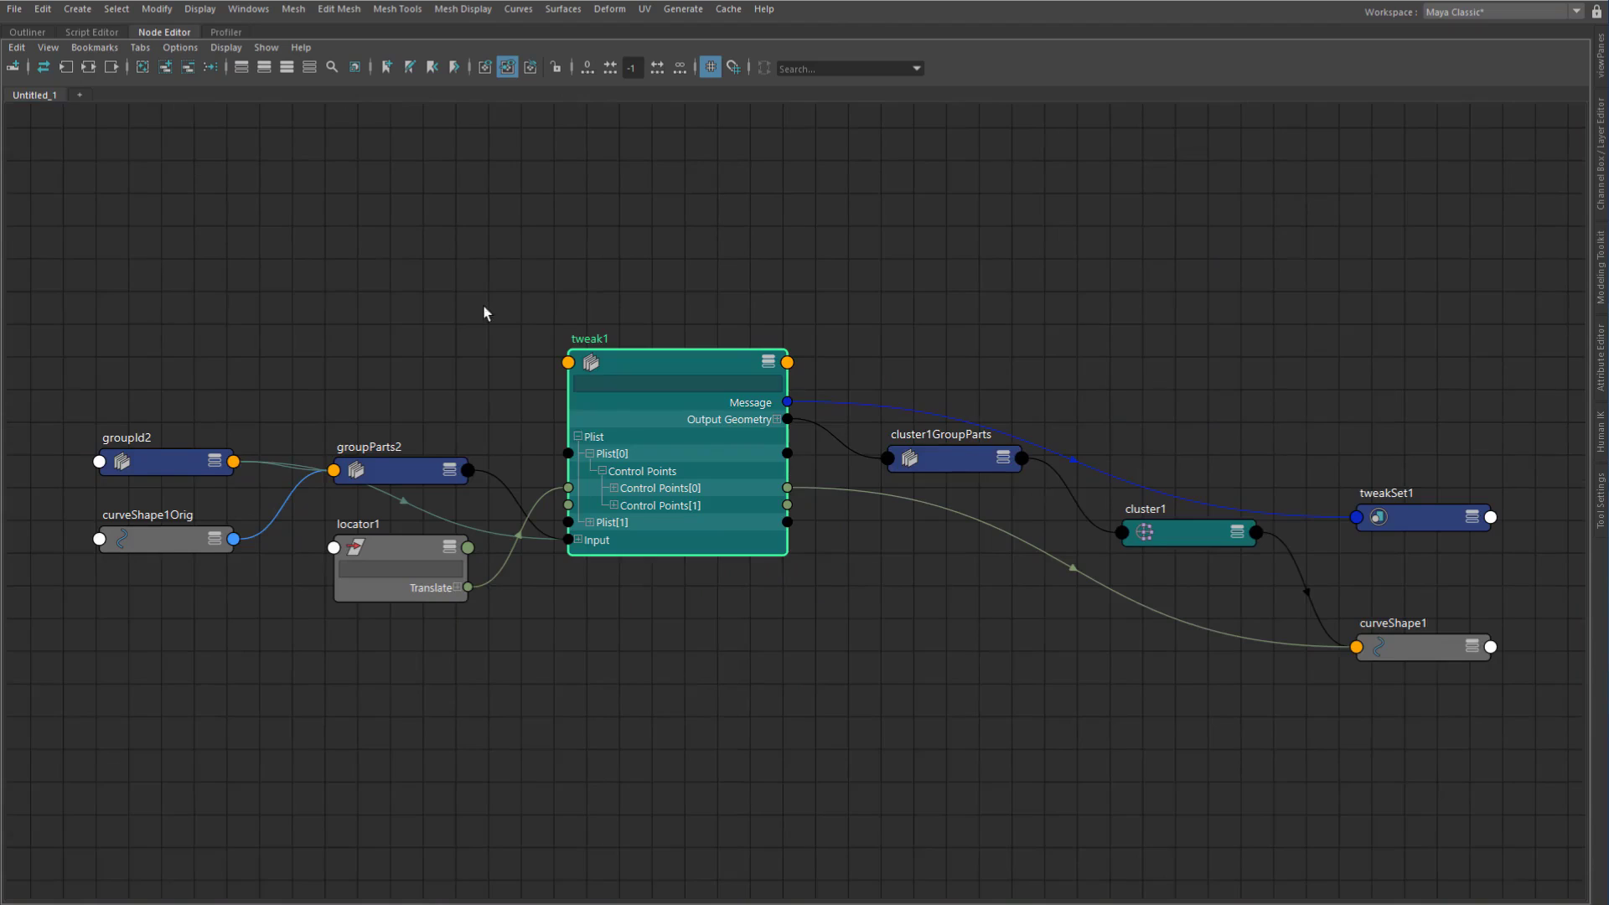
{"action": "left_click_drag", "start_coordinate": [168, 501], "coordinate": [158, 544]}
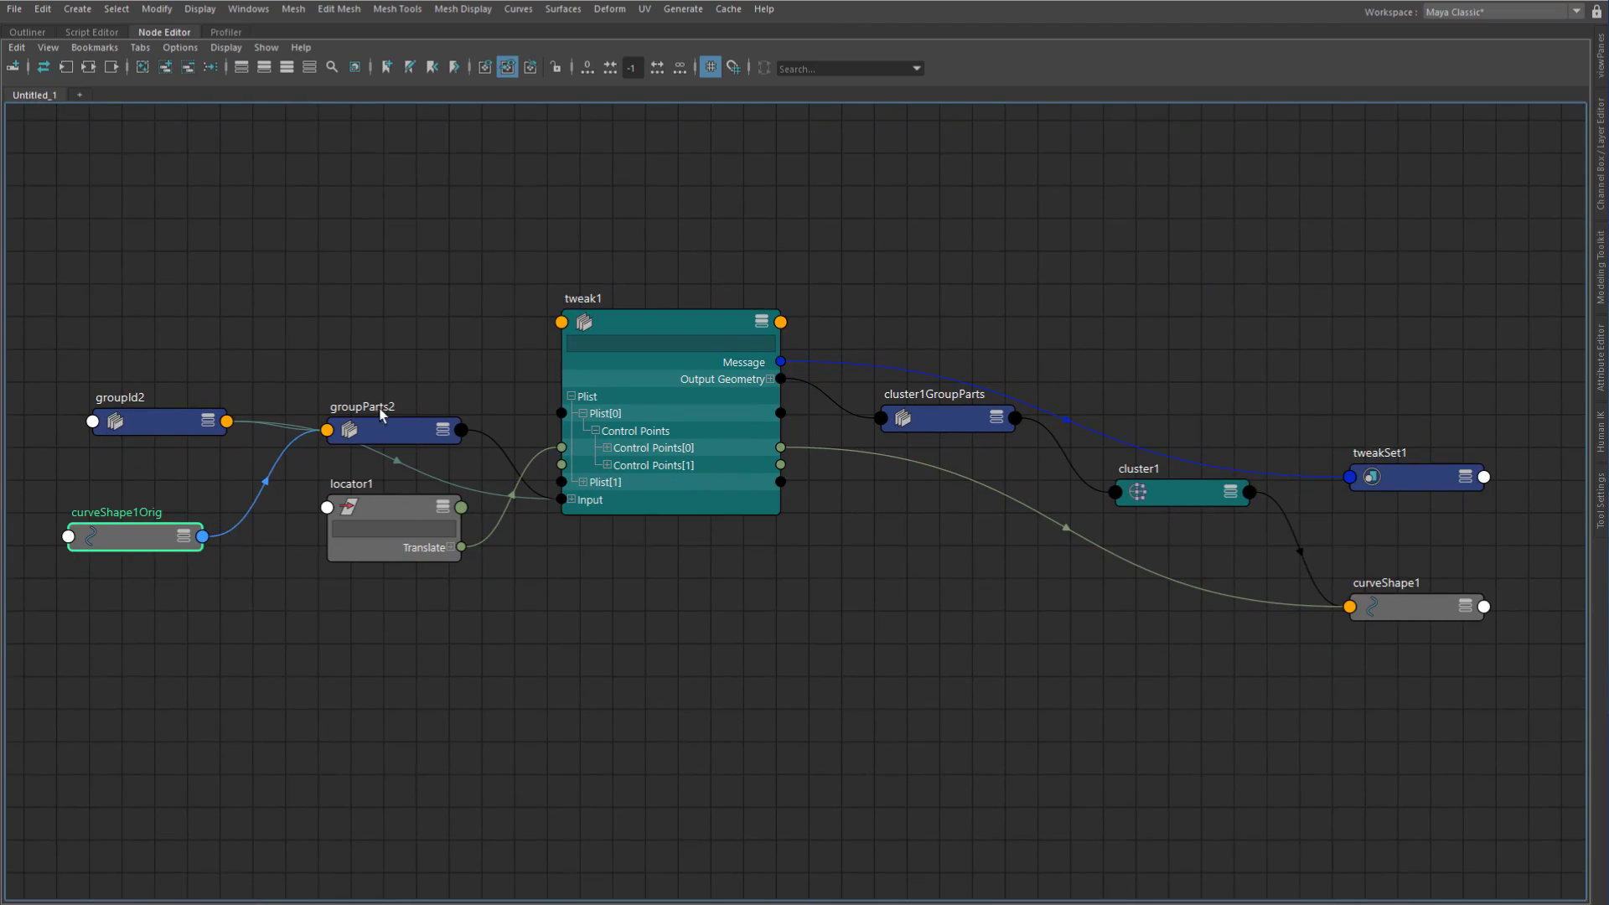
{"action": "left_click_drag", "start_coordinate": [385, 423], "coordinate": [304, 435]}
{"action": "left_click_drag", "start_coordinate": [127, 538], "coordinate": [75, 541]}
{"action": "left_click_drag", "start_coordinate": [293, 455], "coordinate": [360, 365]}
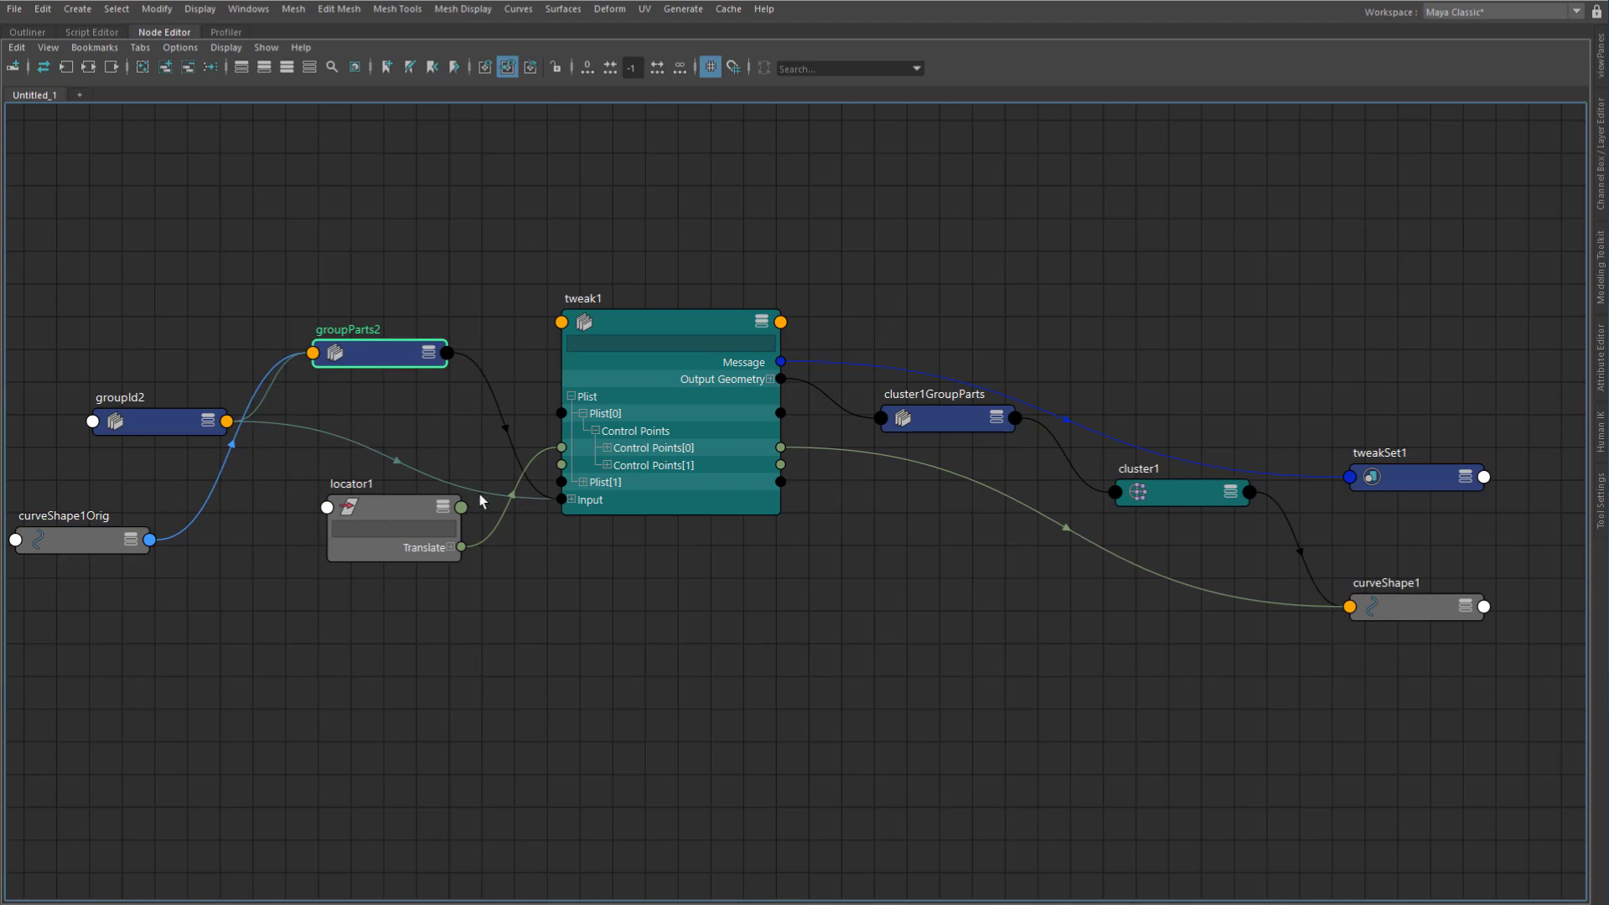
{"action": "mouse_move", "coordinate": [663, 324]}
{"action": "left_mouse_down"}
{"action": "mouse_move", "coordinate": [652, 315]}
{"action": "mouse_move", "coordinate": [682, 330]}
{"action": "left_mouse_up"}
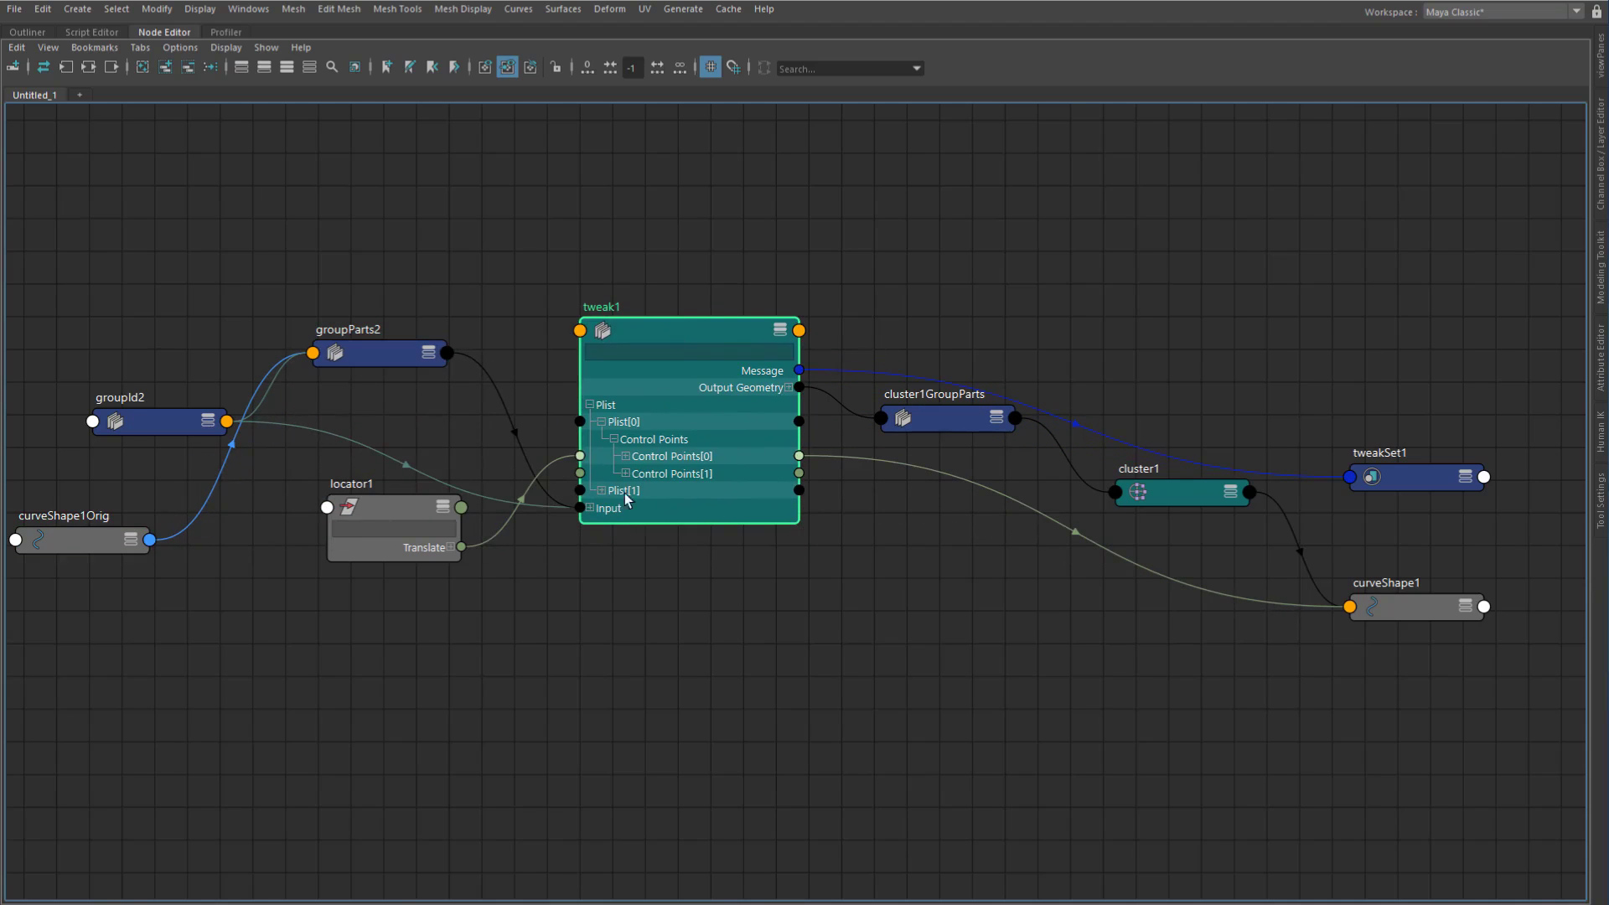
{"action": "mouse_move", "coordinate": [394, 517]}
{"action": "left_mouse_down"}
{"action": "mouse_move", "coordinate": [400, 564]}
{"action": "mouse_move", "coordinate": [328, 526]}
{"action": "mouse_move", "coordinate": [346, 486]}
{"action": "mouse_move", "coordinate": [369, 524]}
{"action": "left_mouse_up"}
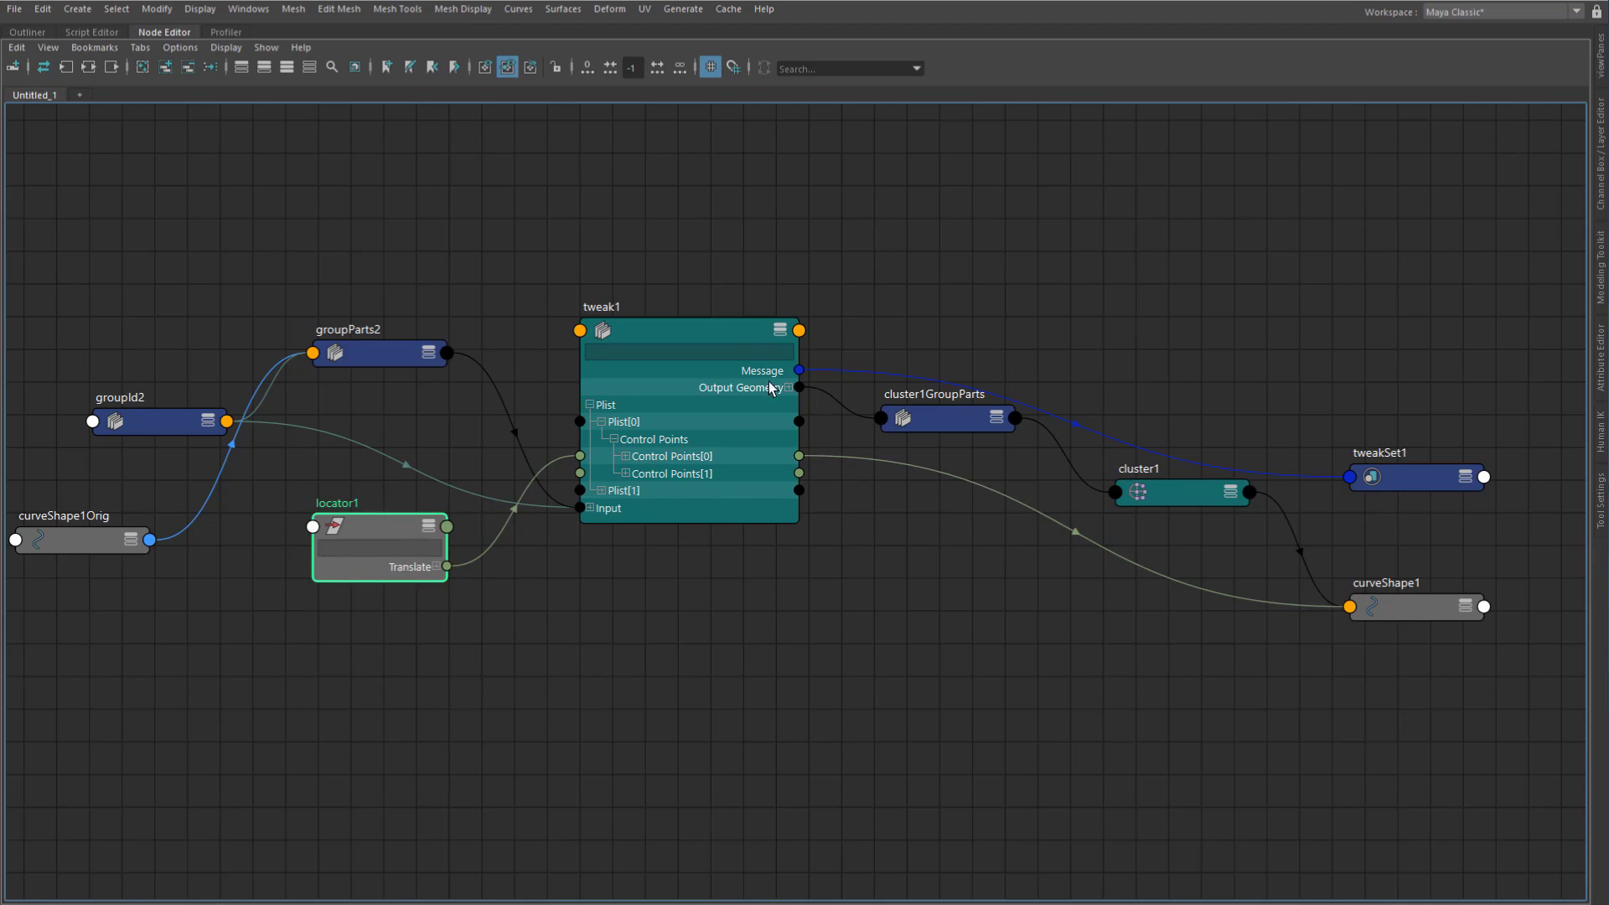
Step: Show all attributes of curveShape1 to check which inputs it receives, collapse it again, and place it below tweakSet1
{"action": "left_click_drag", "start_coordinate": [1181, 501], "coordinate": [1187, 485]}
{"action": "left_click_drag", "start_coordinate": [1395, 616], "coordinate": [1345, 603]}
{"action": "key", "text": "3"}
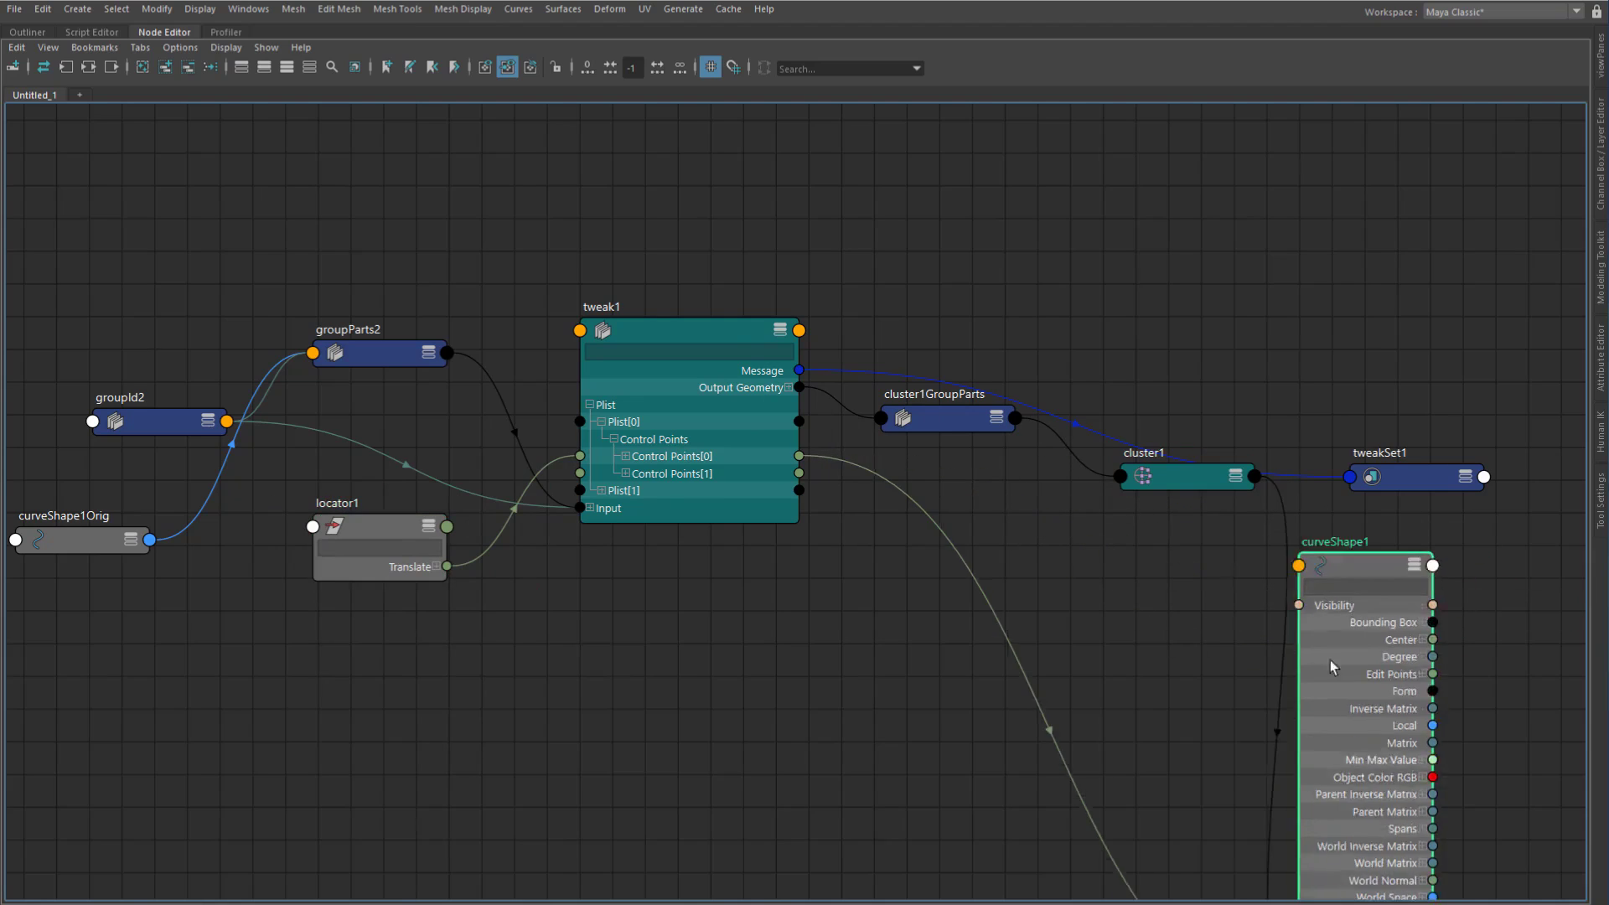
{"action": "left_click_drag", "start_coordinate": [1330, 685], "coordinate": [1281, 763]}
{"action": "left_click_drag", "start_coordinate": [1291, 304], "coordinate": [1323, 332]}
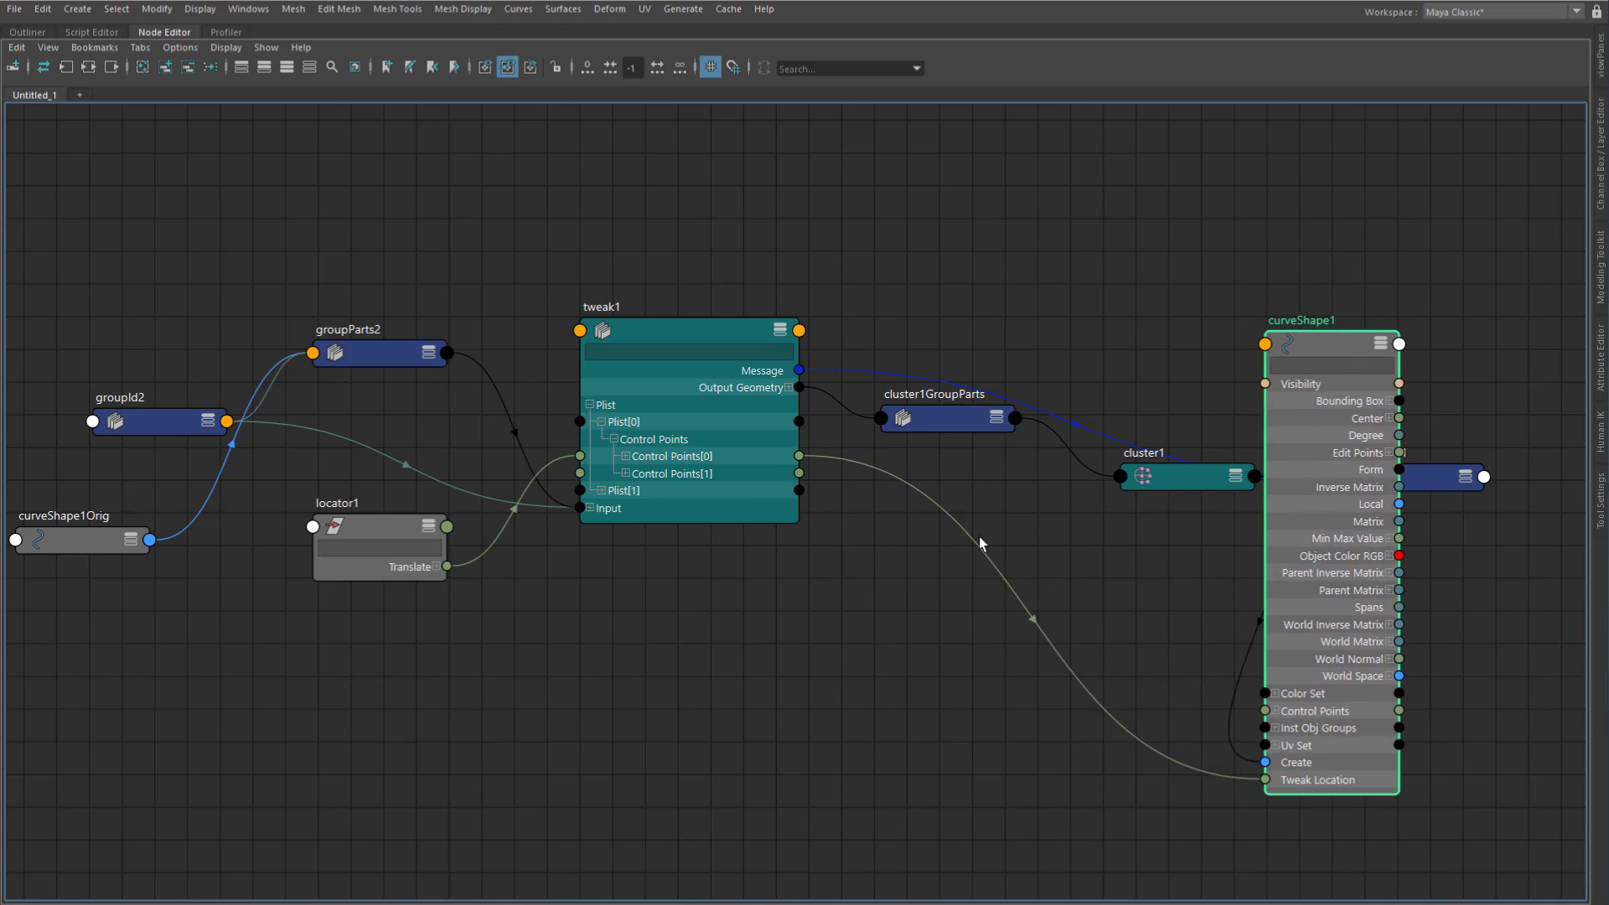
{"action": "key", "text": "1"}
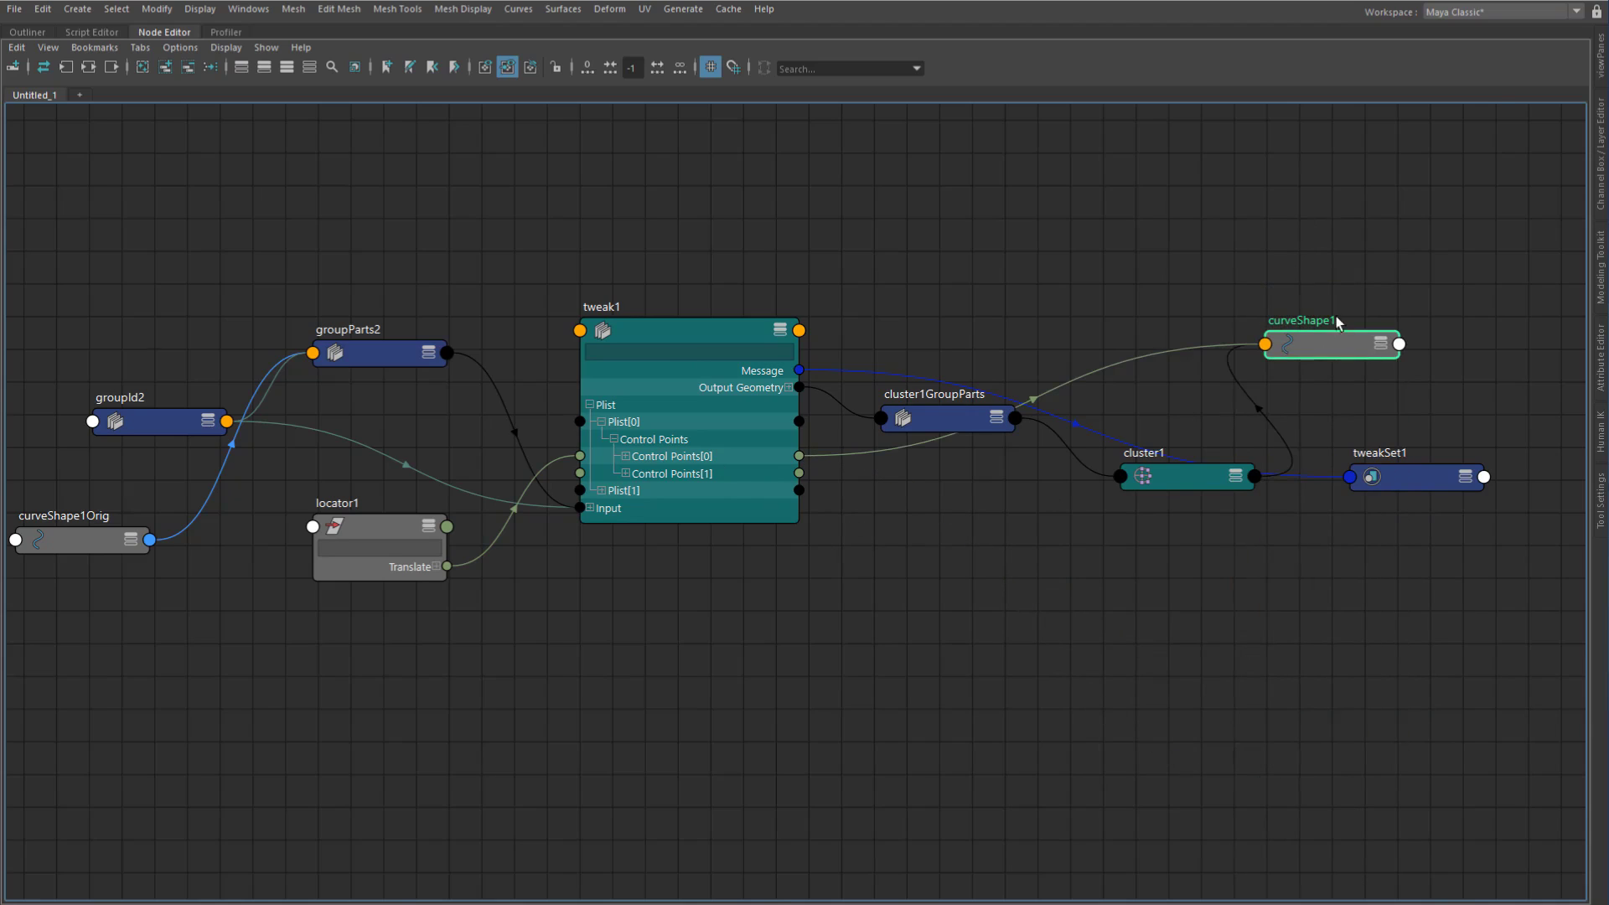
{"action": "left_click_drag", "start_coordinate": [1339, 340], "coordinate": [1426, 611]}
Step: Try moving locator1 in the viewport to test its effect on the clustered curve, undo the move, and deselect it
{"action": "left_click", "coordinate": [982, 305]}
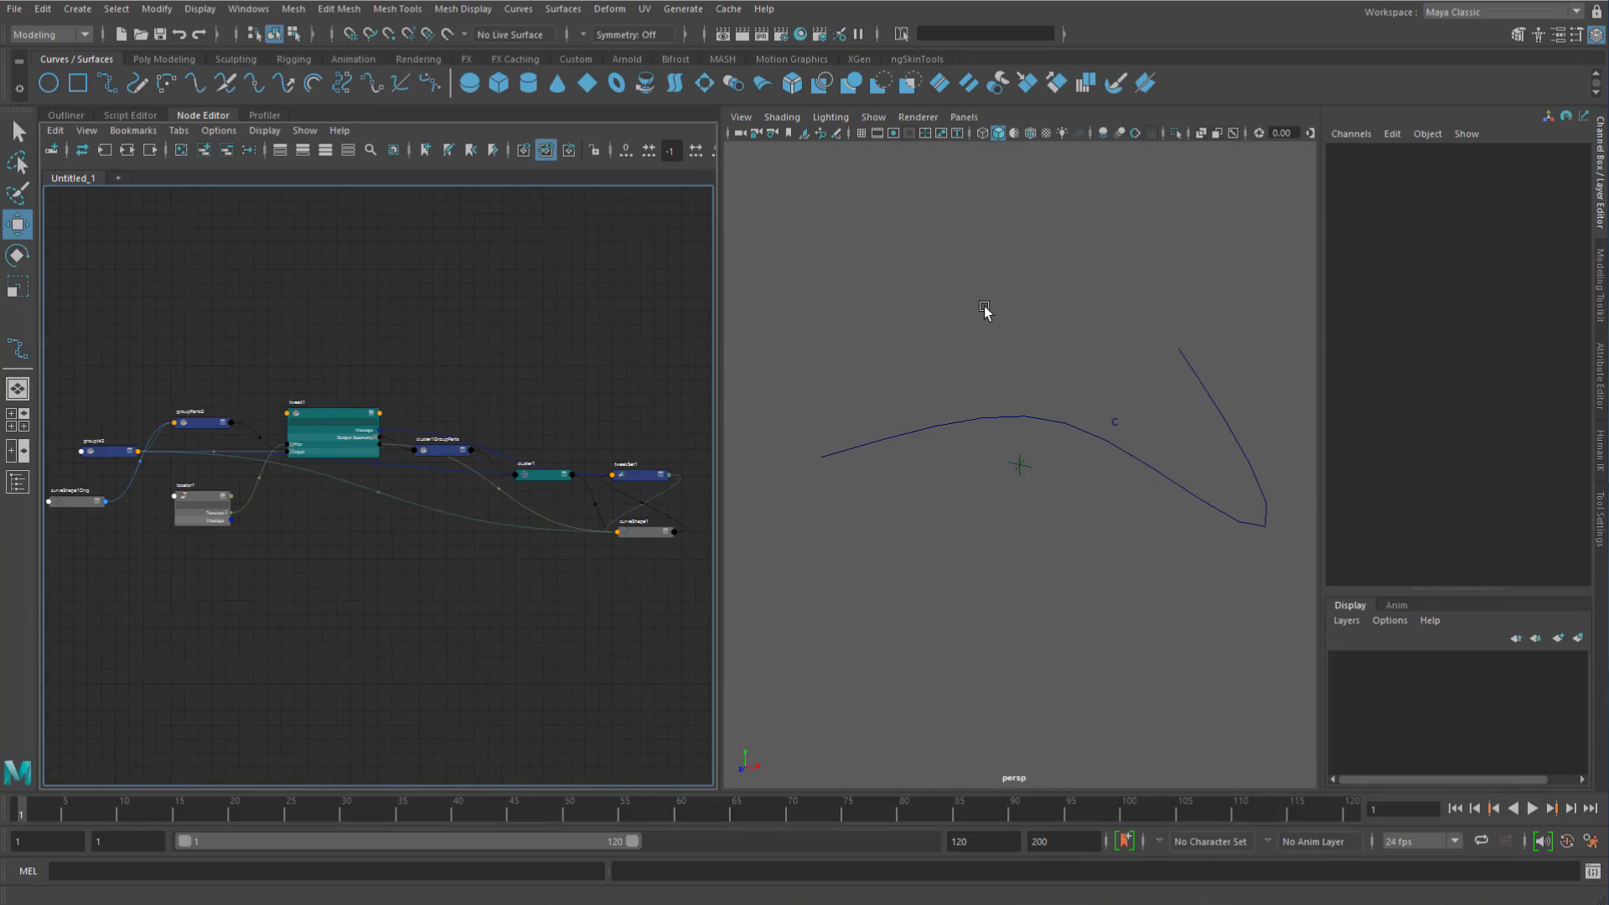
{"action": "left_click_drag", "start_coordinate": [1011, 446], "coordinate": [1032, 551]}
{"action": "key", "text": "ctrl+z"}
{"action": "key", "text": "q"}
{"action": "left_click_drag", "start_coordinate": [1176, 456], "coordinate": [1178, 556]}
{"action": "left_click", "coordinate": [1017, 464]}
{"action": "key", "text": "w"}
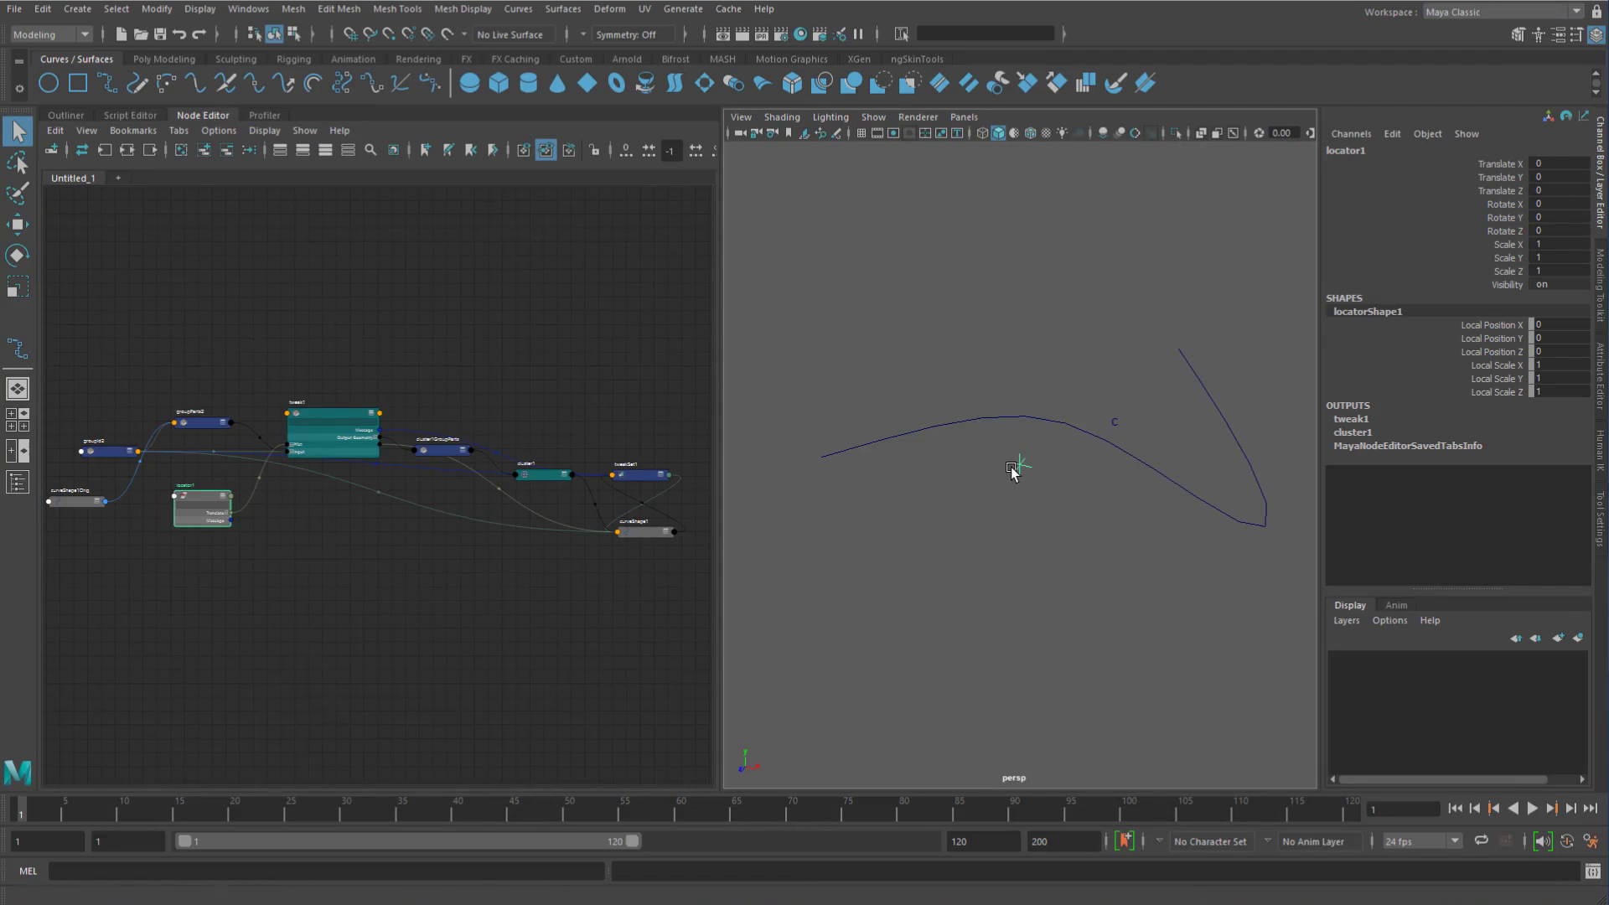
{"action": "left_click_drag", "start_coordinate": [1018, 465], "coordinate": [1053, 455]}
{"action": "key", "text": "ctrl+z"}
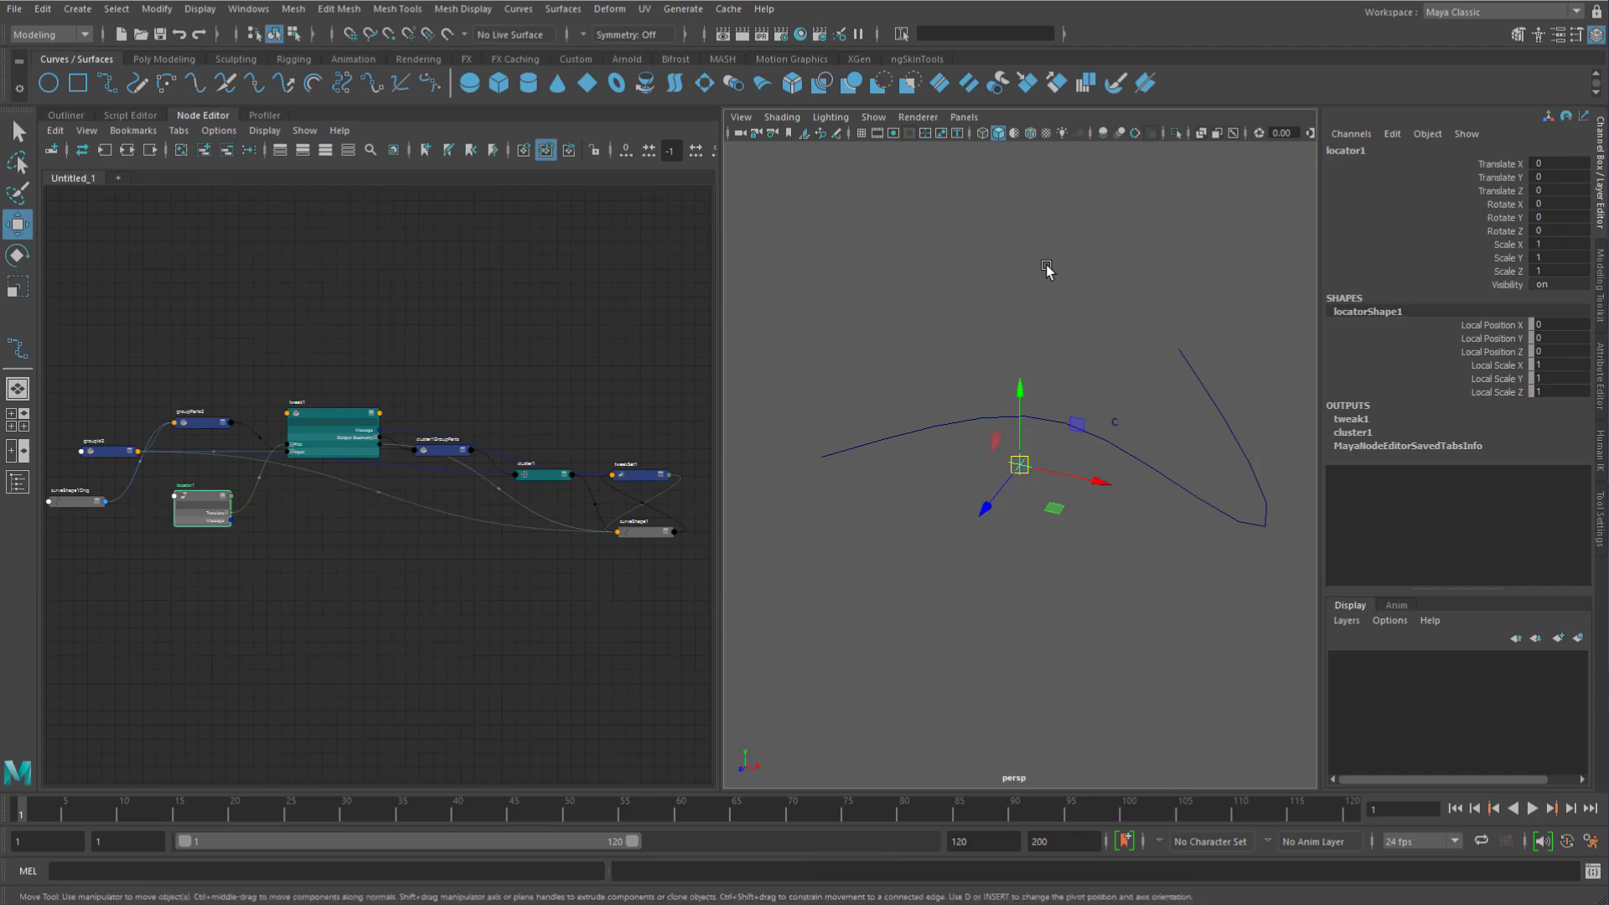
{"action": "left_click", "coordinate": [1046, 264]}
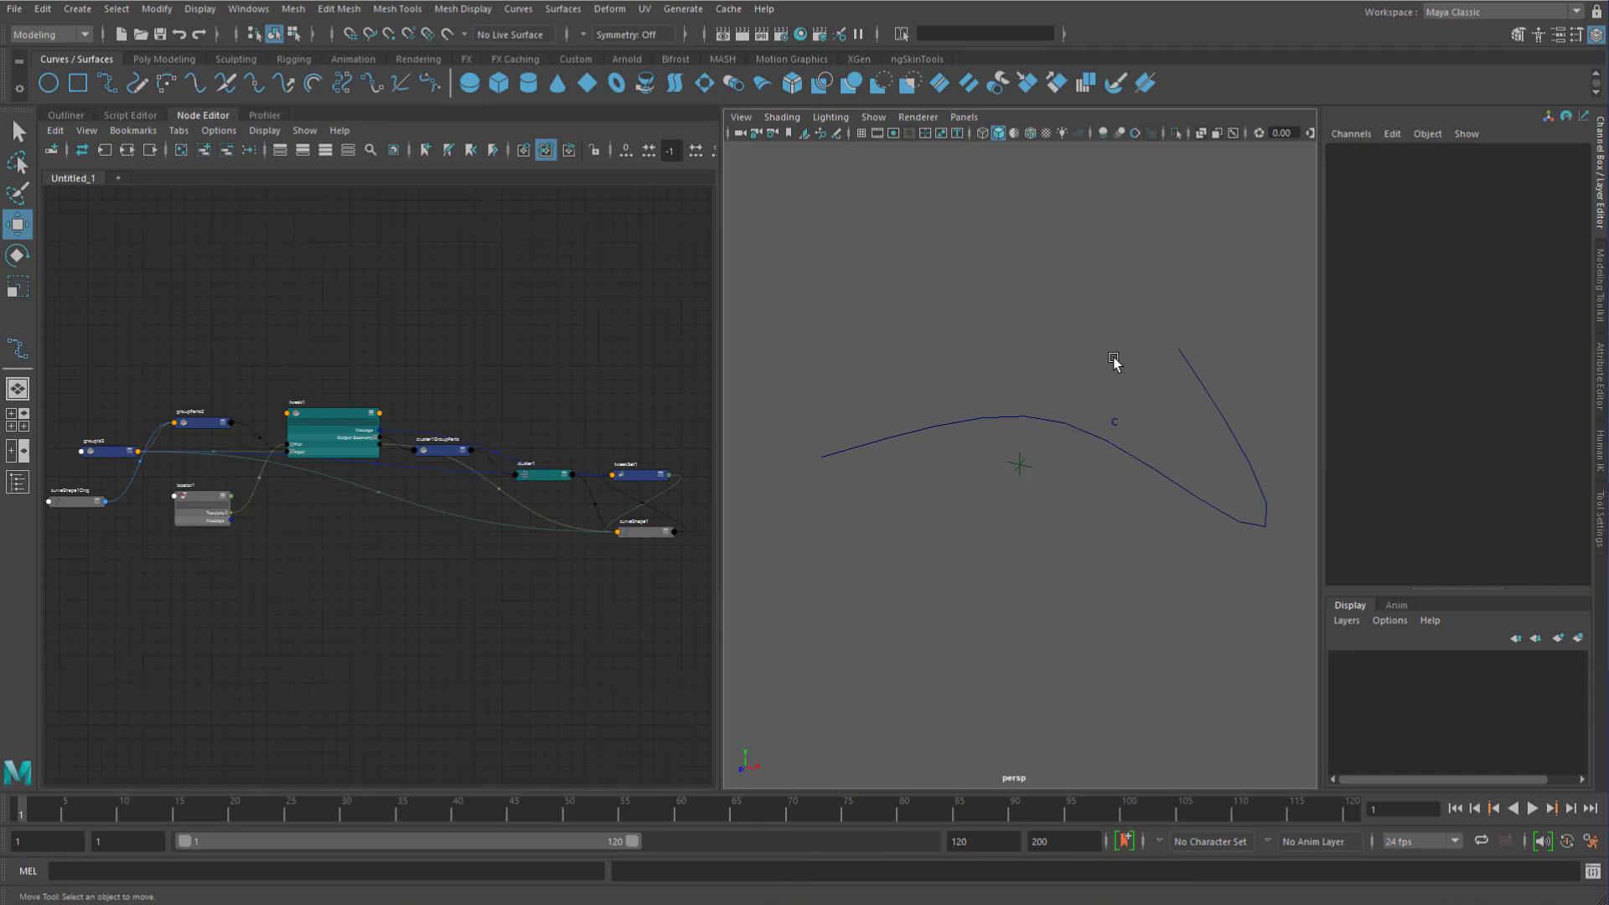
Step: Remove the connection between locator1's Translate output and tweak1's Plist input in the full-screen node graph
{"action": "middle_click_drag", "start_coordinate": [260, 581], "coordinate": [359, 560], "text": "alt"}
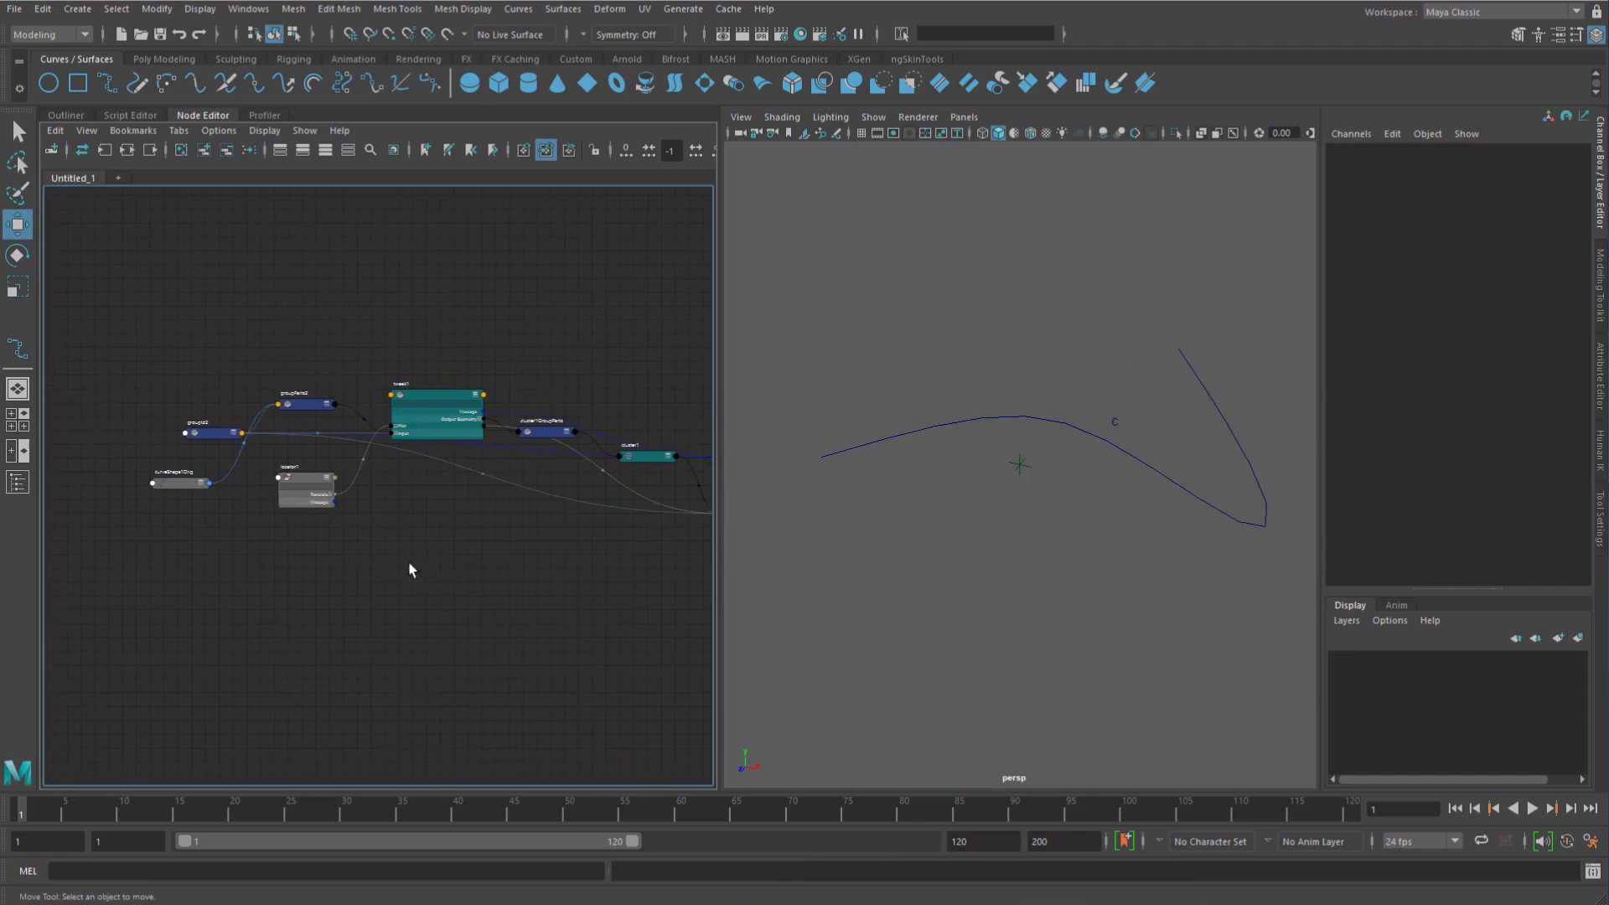
{"action": "right_click_drag", "start_coordinate": [251, 553], "coordinate": [360, 576], "text": "alt"}
{"action": "left_click_drag", "start_coordinate": [148, 452], "coordinate": [181, 445]}
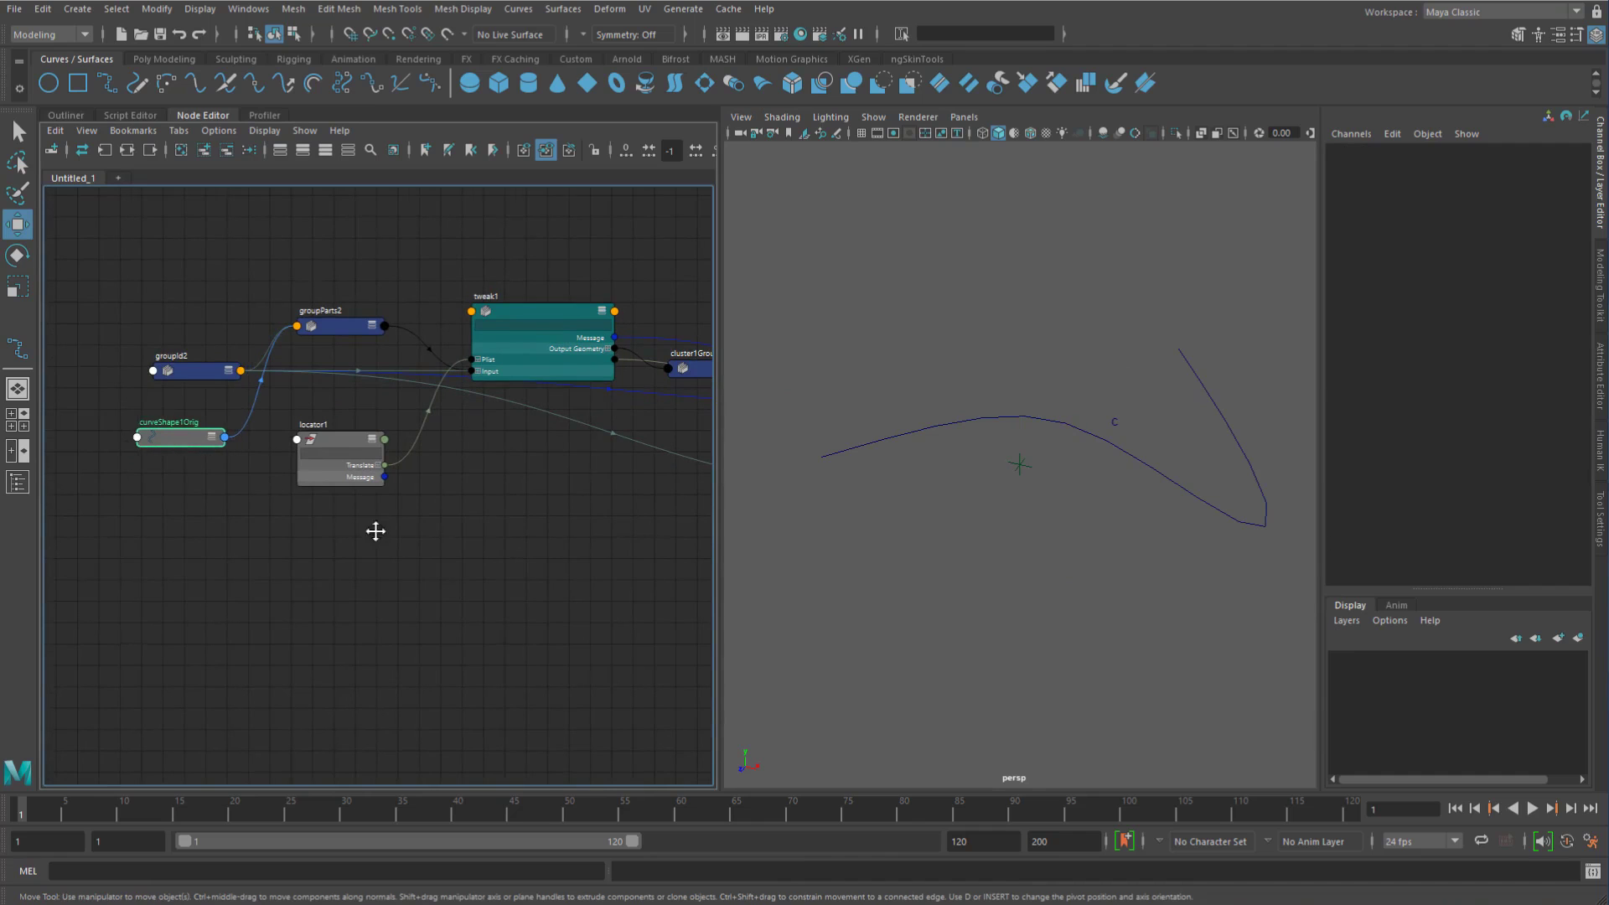
{"action": "middle_click_drag", "start_coordinate": [384, 535], "coordinate": [469, 559], "text": "alt"}
{"action": "right_click_drag", "start_coordinate": [469, 559], "coordinate": [506, 555], "text": "alt"}
{"action": "key", "text": "ctrl+space"}
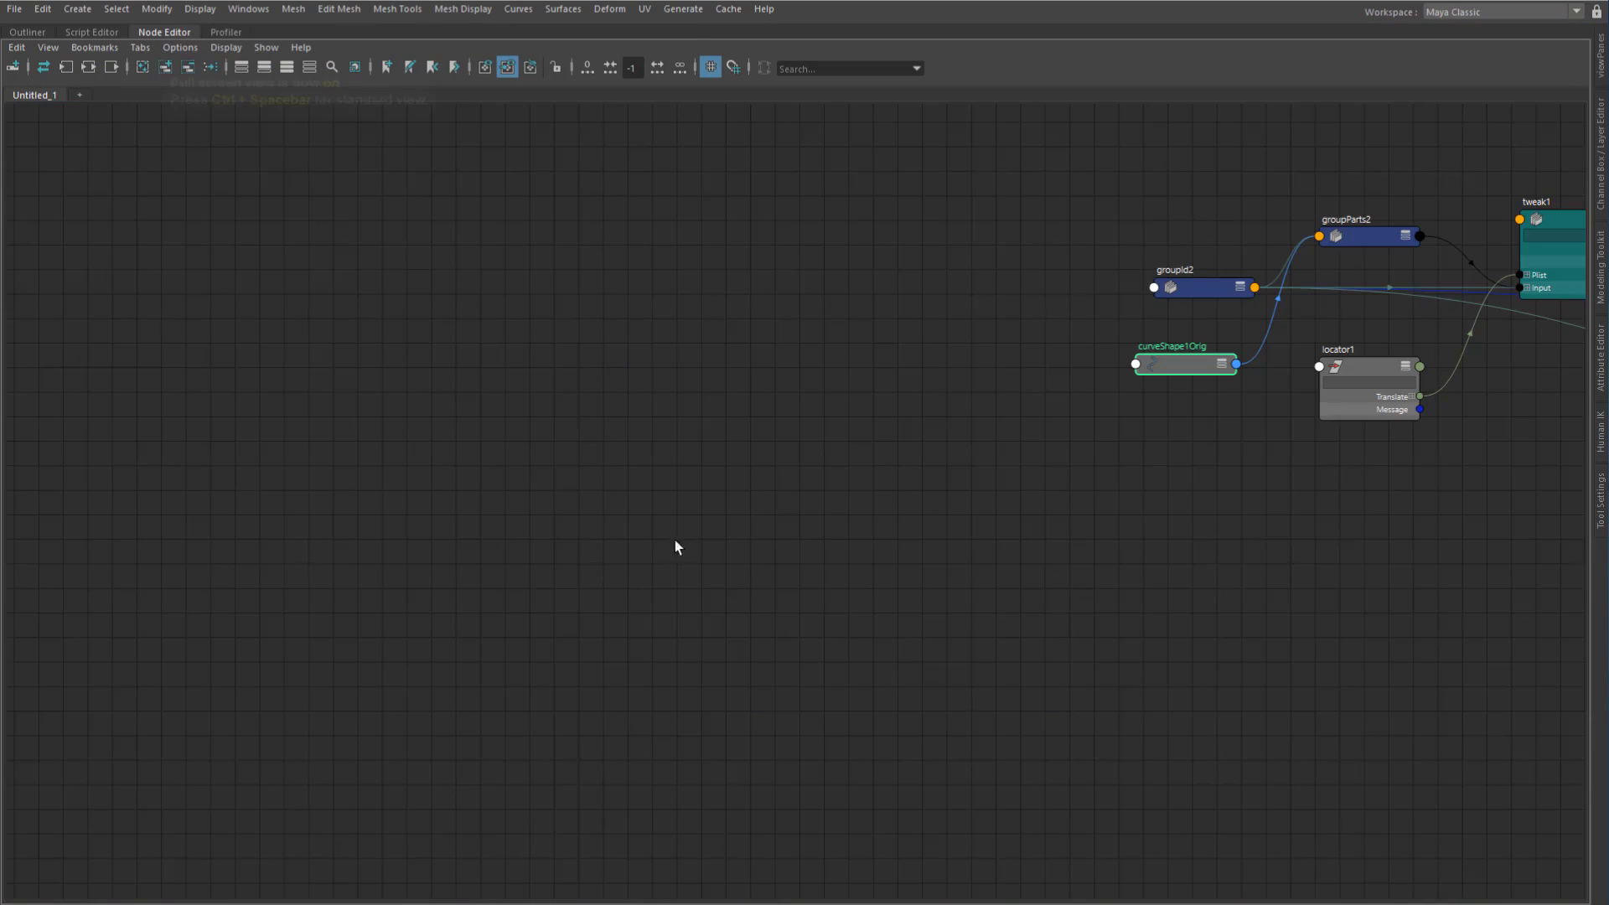
{"action": "middle_click_drag", "start_coordinate": [909, 500], "coordinate": [593, 528], "text": "alt"}
{"action": "right_click_drag", "start_coordinate": [801, 541], "coordinate": [1022, 578], "text": "alt"}
{"action": "left_click_drag", "start_coordinate": [977, 348], "coordinate": [1013, 454]}
{"action": "key", "text": "Delete"}
Step: Place locator1 before curveShape1Orig, show all attributes of that shape, and connect locator1's Translate to its Control Points
{"action": "left_click_drag", "start_coordinate": [912, 400], "coordinate": [300, 359]}
{"action": "left_click", "coordinate": [553, 391]}
{"action": "key", "text": "3"}
{"action": "middle_click_drag", "start_coordinate": [423, 528], "coordinate": [509, 381], "text": "alt"}
{"action": "left_click_drag", "start_coordinate": [328, 203], "coordinate": [349, 421]}
{"action": "left_click_drag", "start_coordinate": [429, 463], "coordinate": [594, 670]}
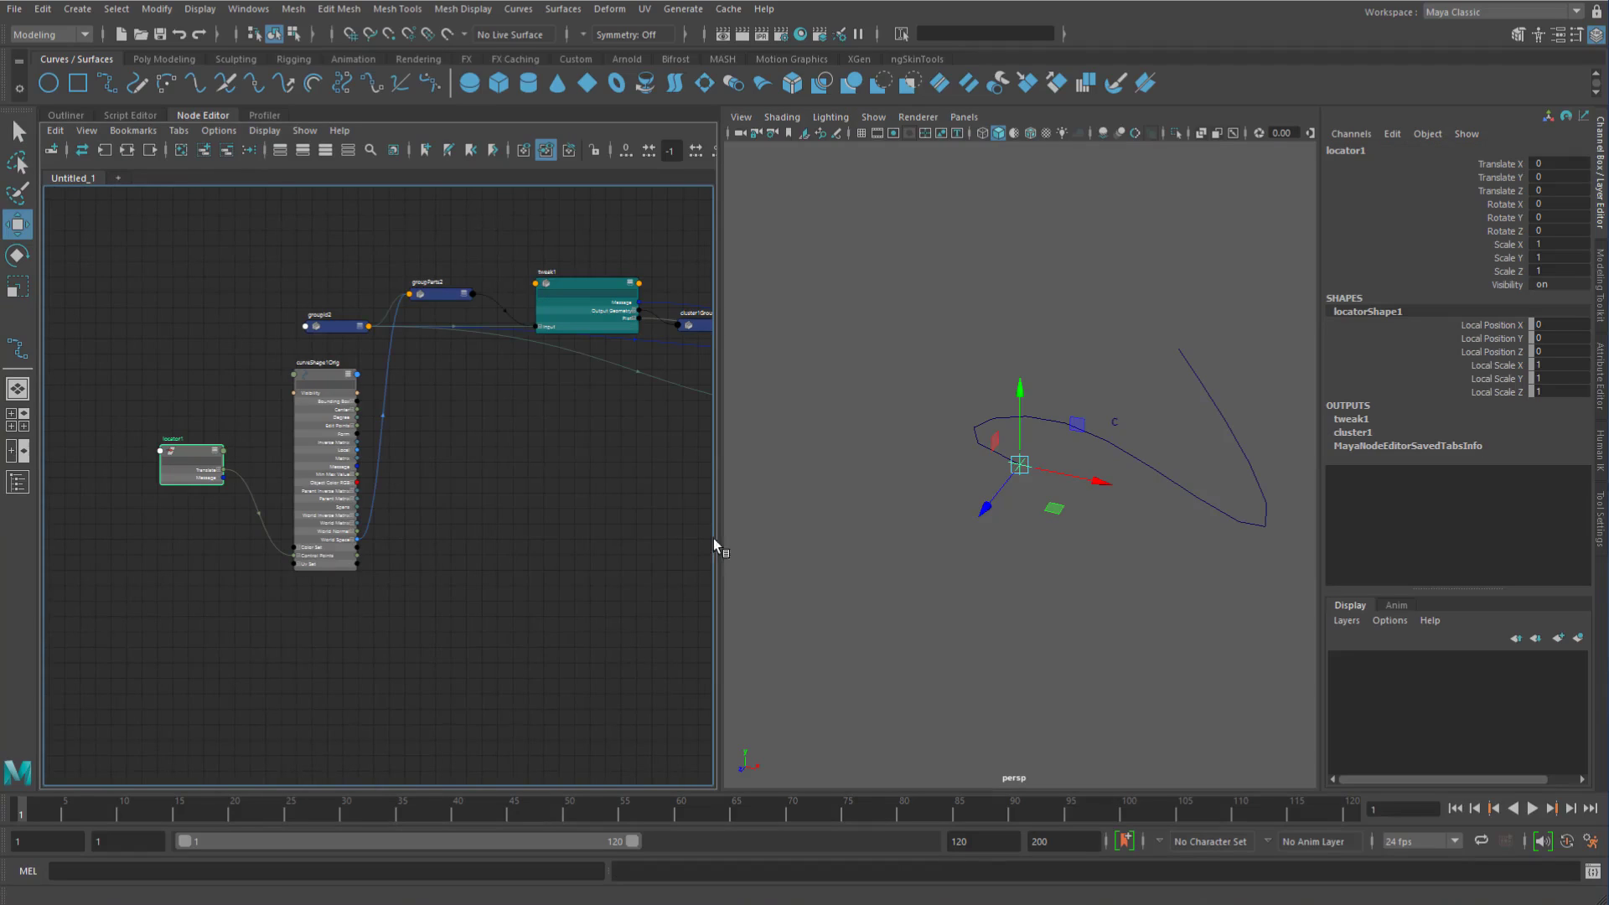
Step: Move locator1 across the ground plane and raise cluster1Handle to test how both affect the curve
{"action": "left_click", "coordinate": [234, 434]}
{"action": "left_click", "coordinate": [181, 454]}
{"action": "left_click_drag", "start_coordinate": [1054, 507], "coordinate": [974, 479]}
{"action": "left_click_drag", "start_coordinate": [1094, 399], "coordinate": [1104, 325]}
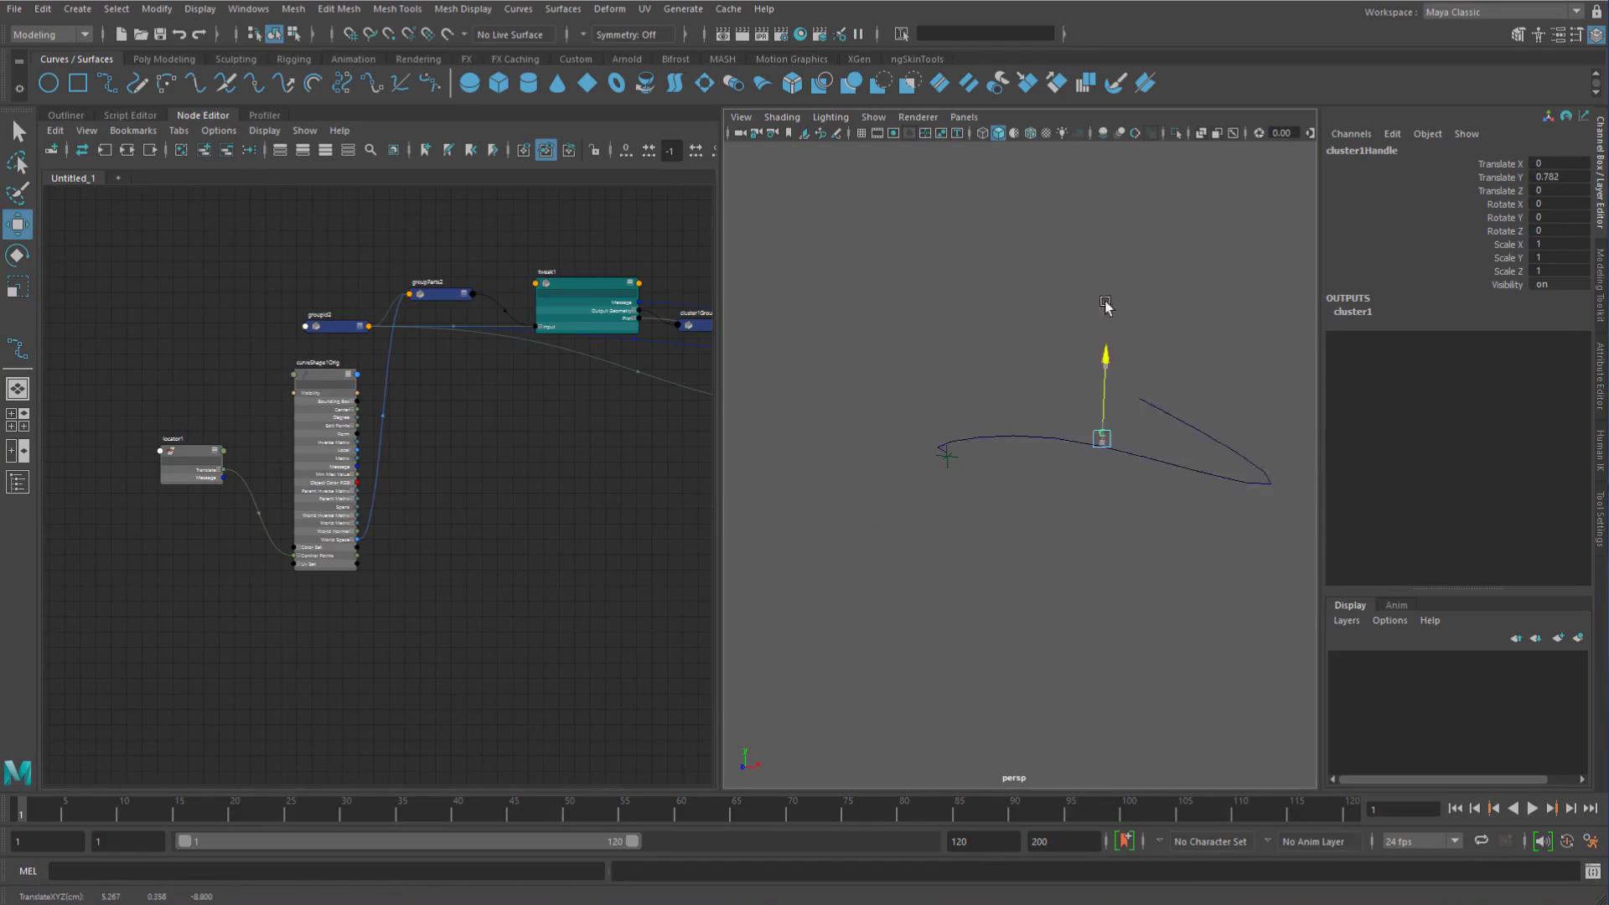
{"action": "left_click", "coordinate": [967, 280]}
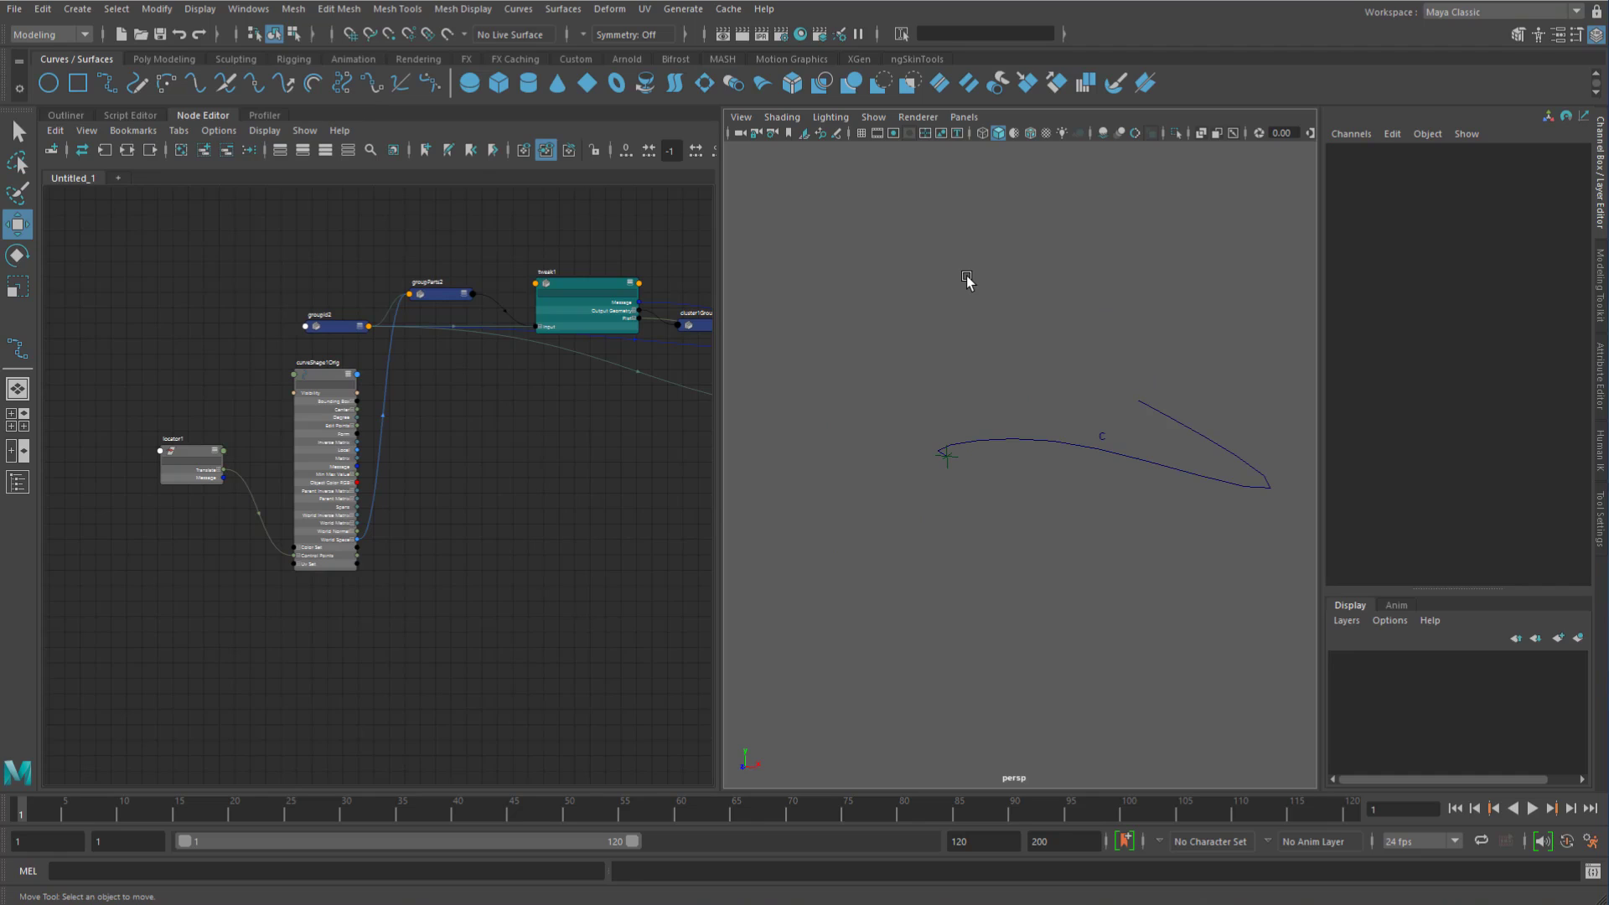
{"action": "left_click_drag", "start_coordinate": [319, 372], "coordinate": [333, 390]}
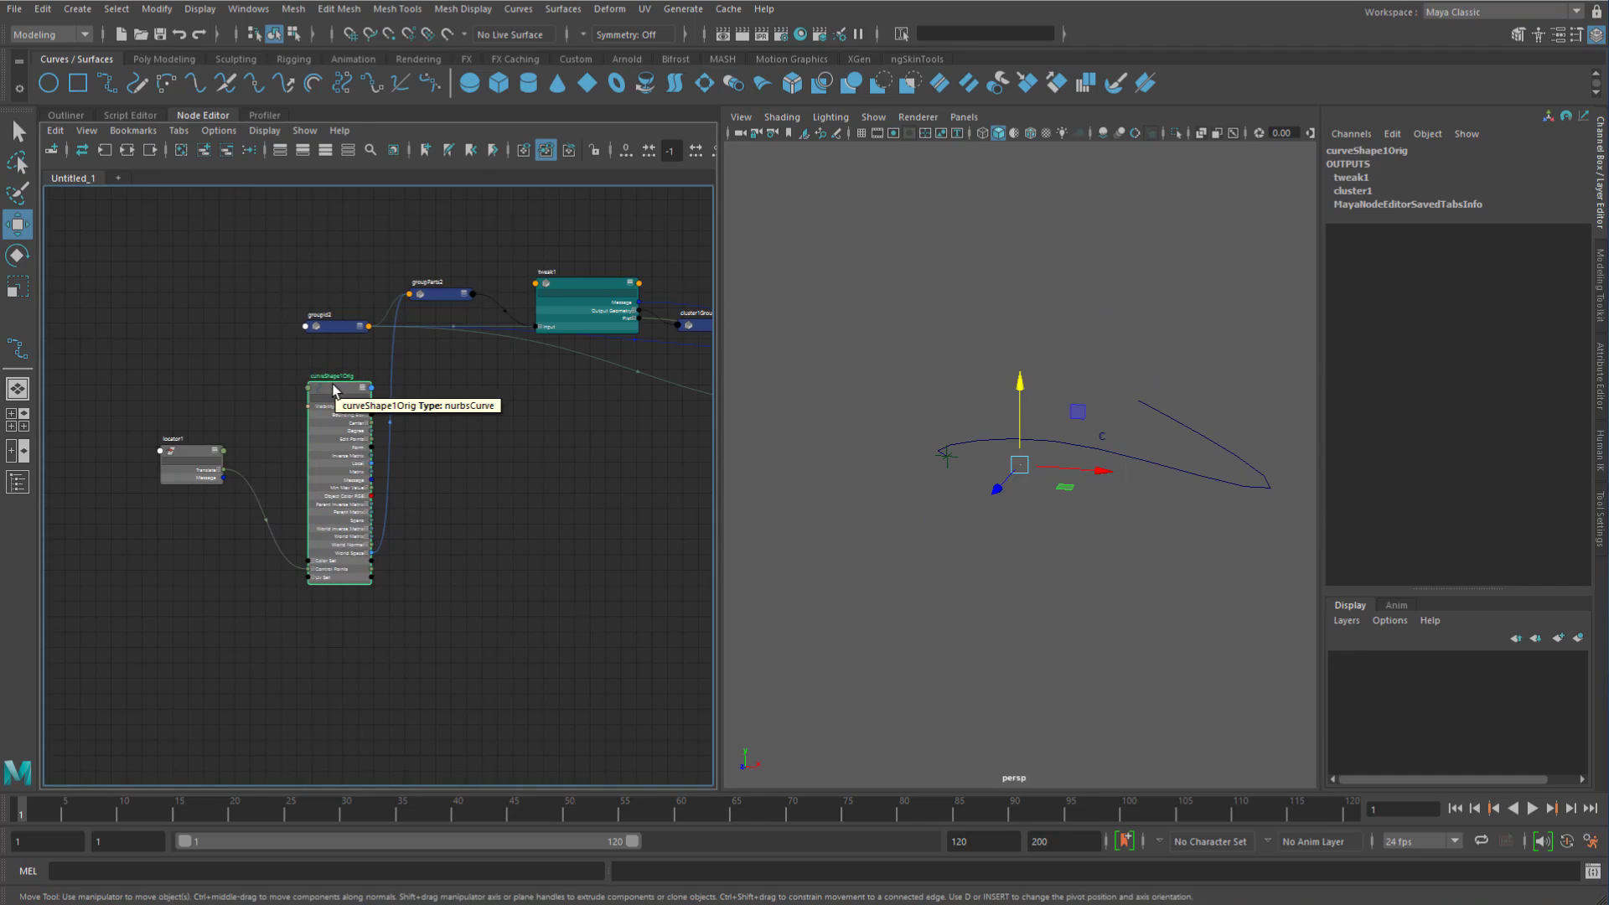
{"action": "left_click", "coordinate": [505, 454]}
{"action": "left_click_drag", "start_coordinate": [201, 453], "coordinate": [216, 452]}
{"action": "left_click", "coordinate": [472, 498]}
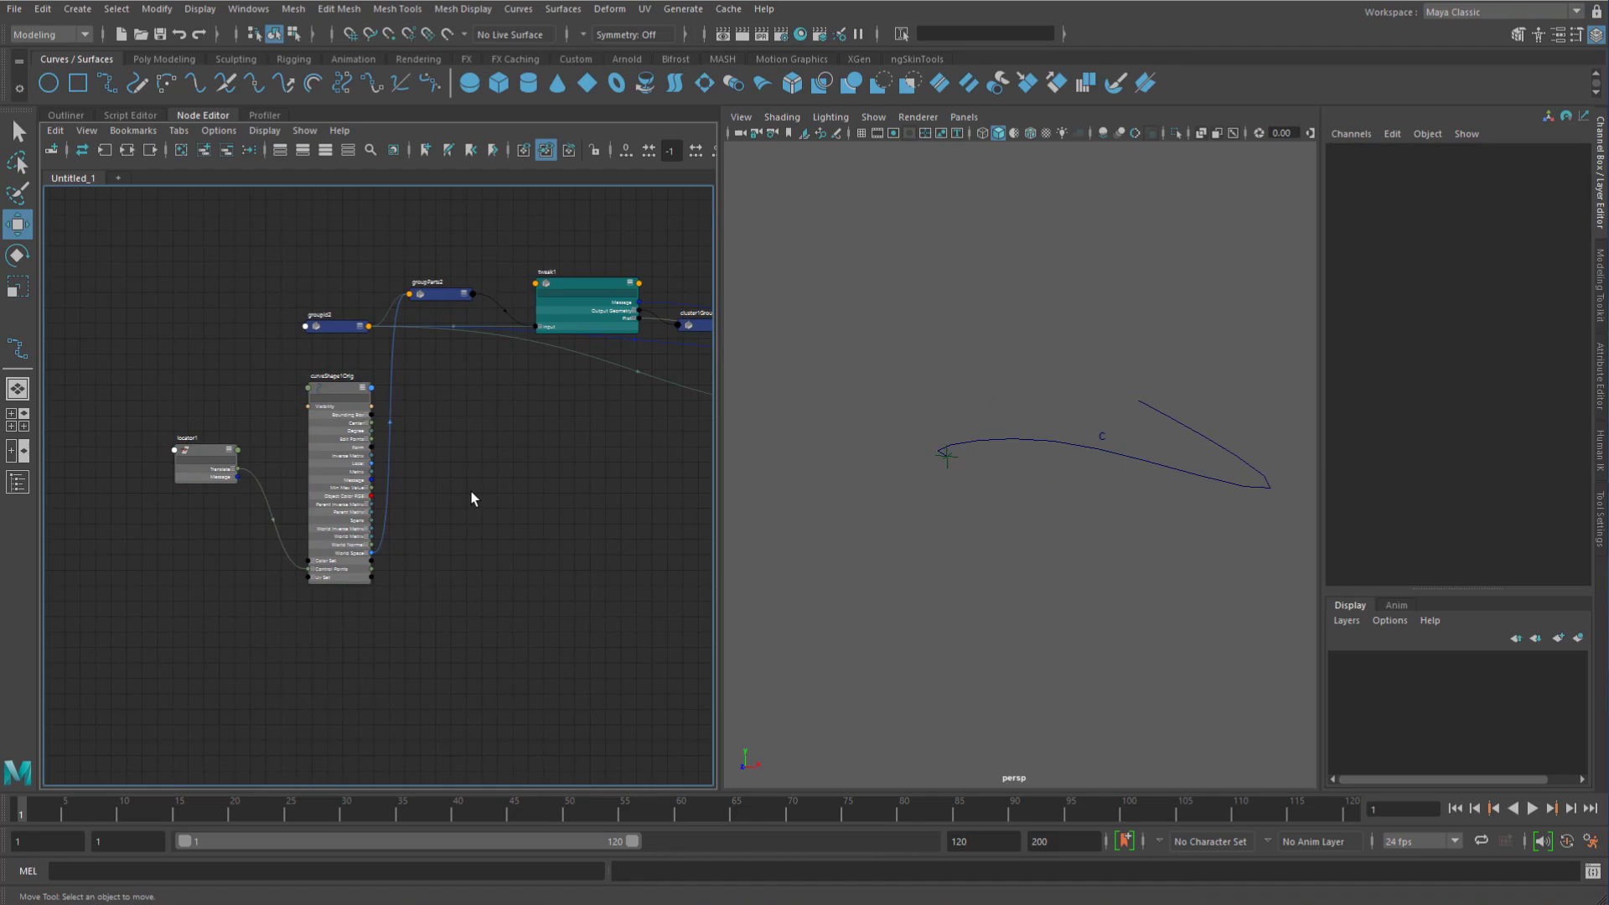
Step: Start a new empty scene and show the Outliner
{"action": "left_click", "coordinate": [122, 34]}
{"action": "left_click", "coordinate": [1064, 459]}
{"action": "left_click", "coordinate": [84, 117]}
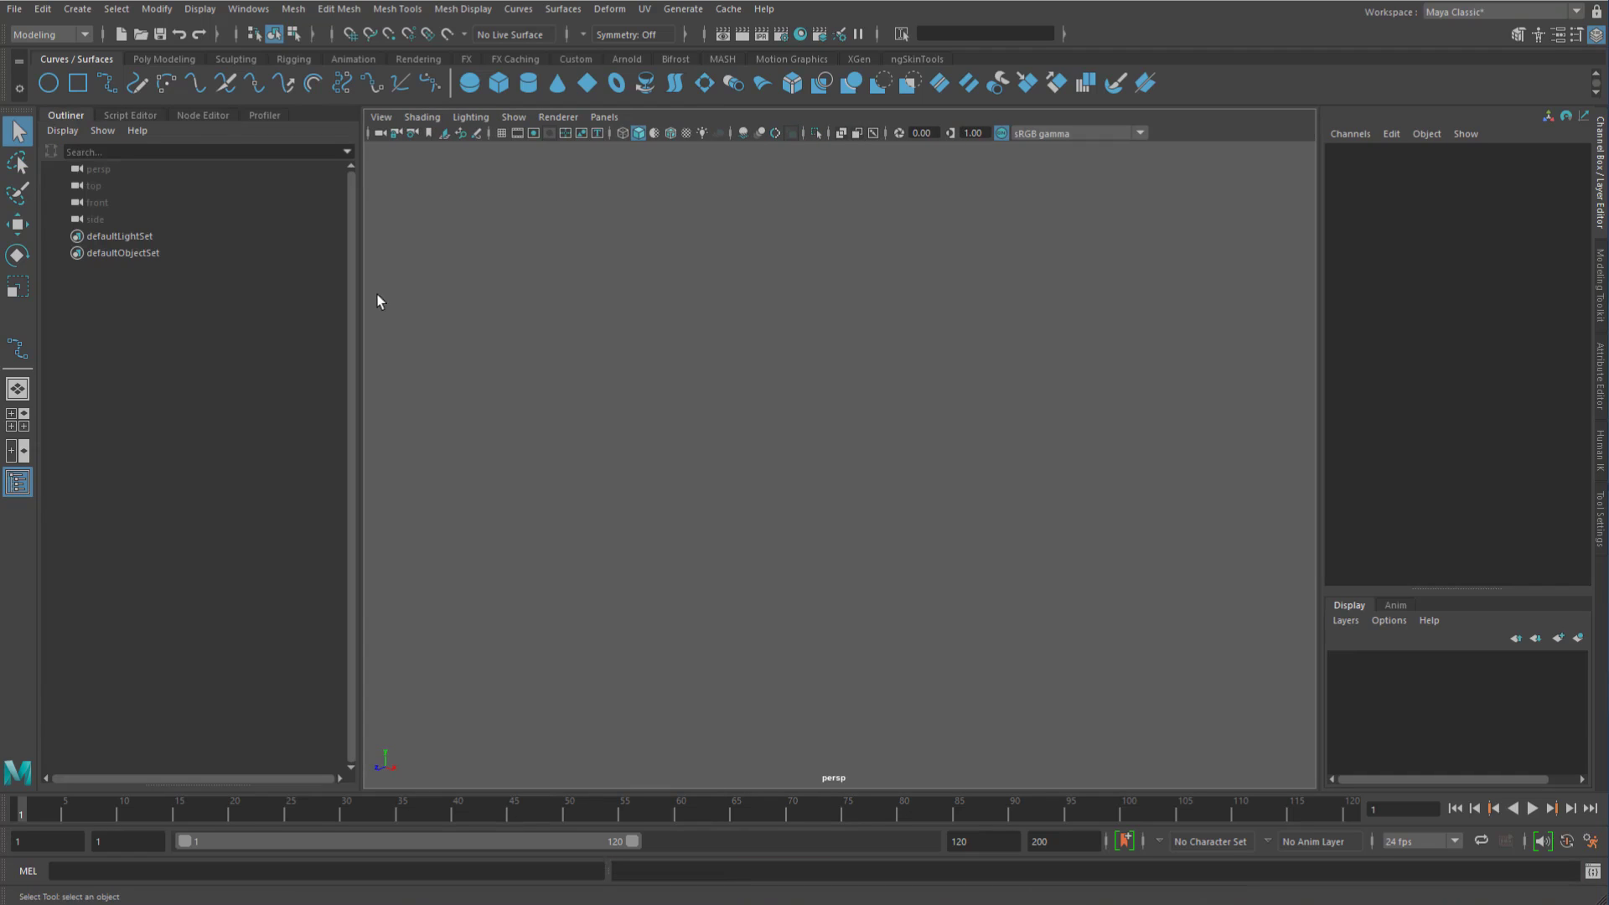
Step: Create a polygon cube and delete its construction history
{"action": "left_click", "coordinate": [186, 59]}
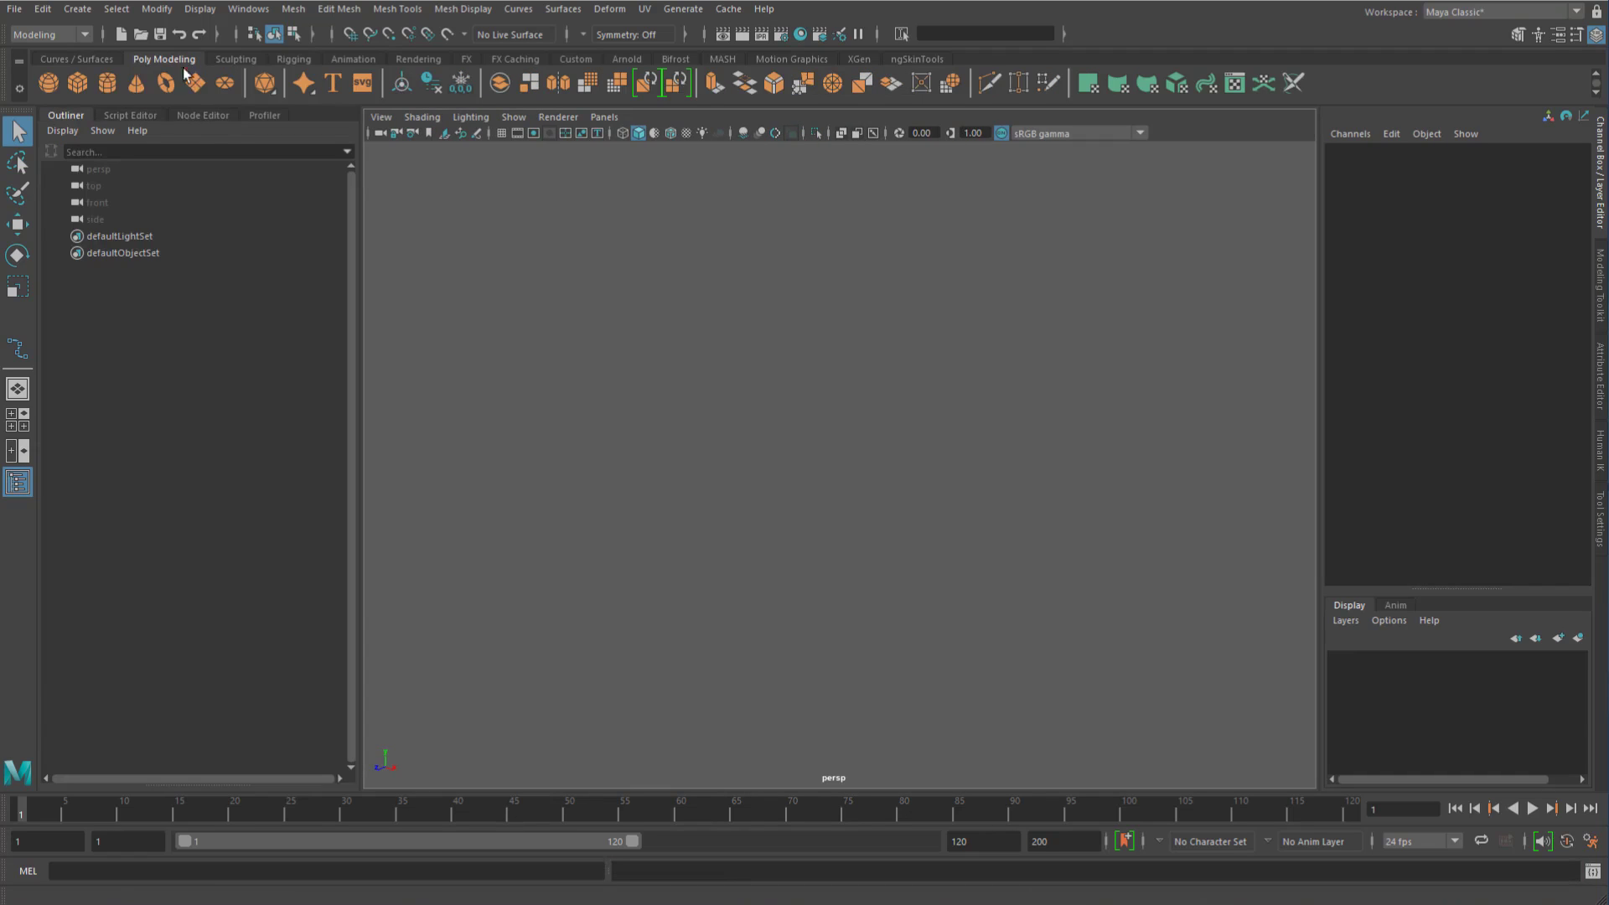
{"action": "left_click", "coordinate": [81, 80]}
{"action": "middle_click_drag", "start_coordinate": [735, 308], "coordinate": [790, 322], "text": "alt"}
{"action": "scroll", "coordinate": [954, 374], "scroll_direction": "up", "scroll_amount": 3}
{"action": "key", "text": "space"}
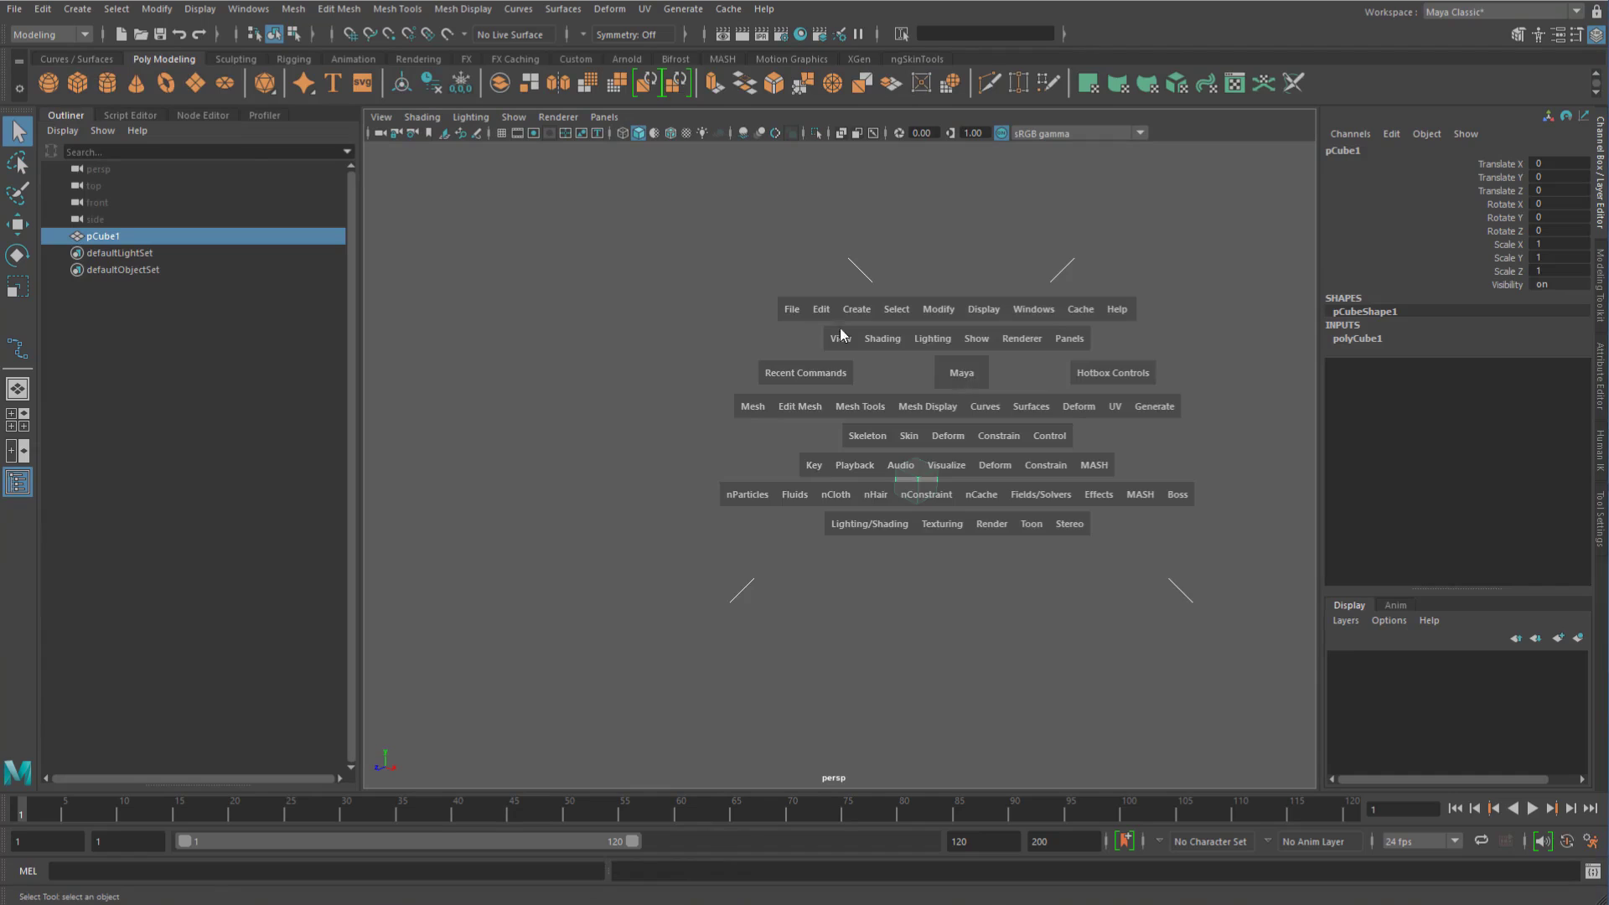
{"action": "left_click", "coordinate": [822, 309]}
{"action": "mouse_move", "coordinate": [937, 511]}
{"action": "left_click", "coordinate": [1145, 513]}
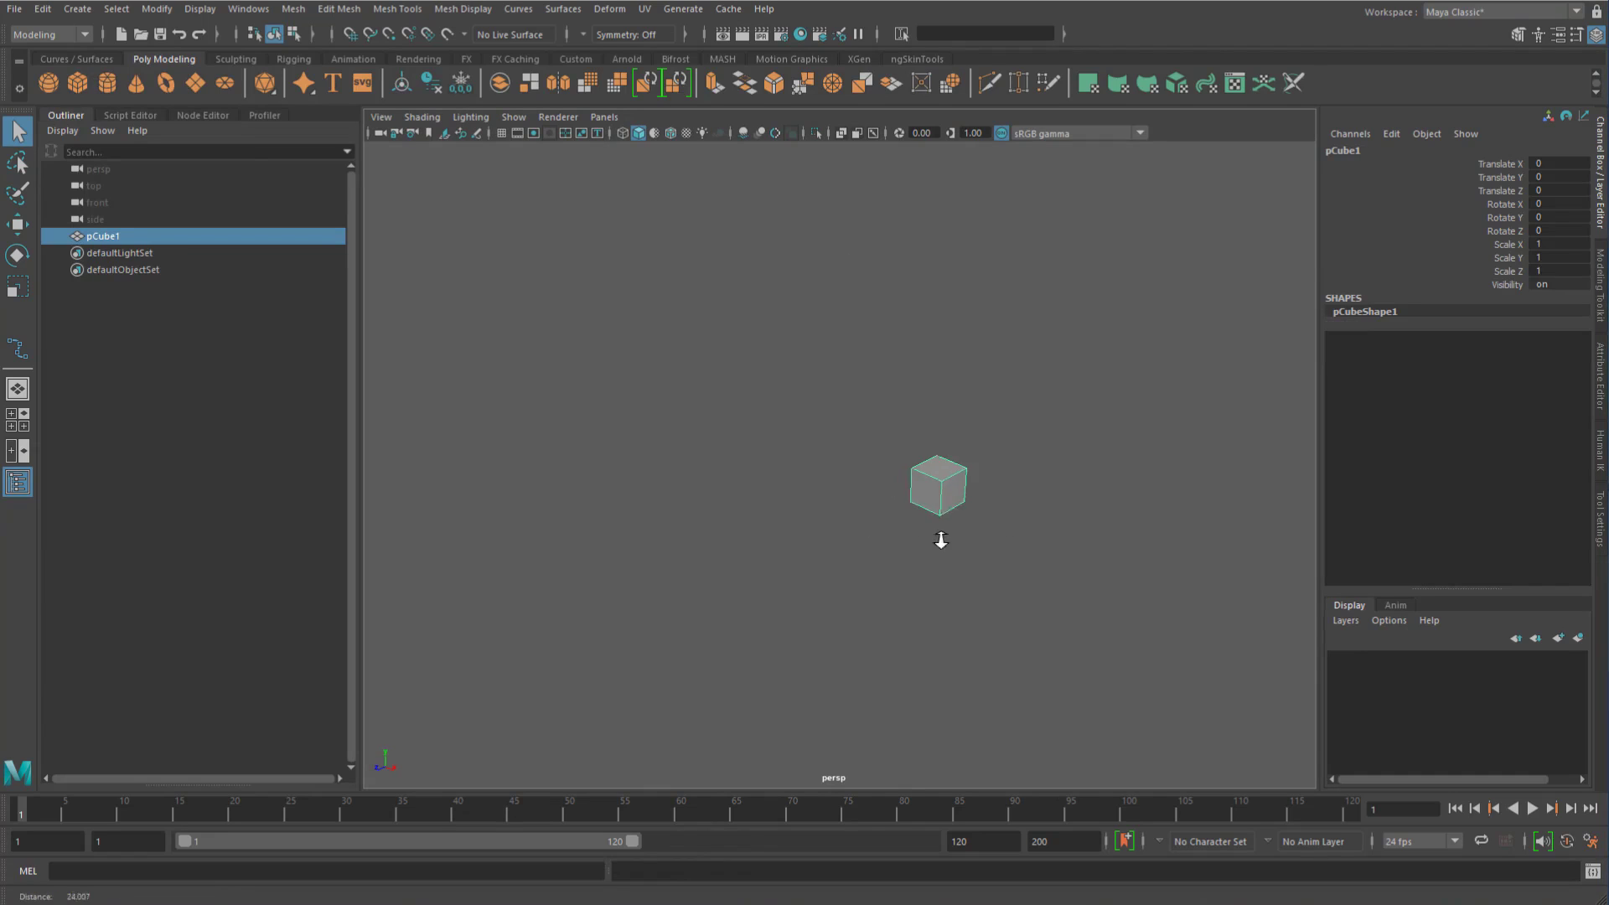
Step: Add a Cluster deformer to the polygon cube pCube1
{"action": "middle_click_drag", "start_coordinate": [978, 540], "coordinate": [646, 474], "text": "alt"}
{"action": "right_click_drag", "start_coordinate": [644, 460], "coordinate": [682, 418], "text": "alt"}
{"action": "middle_click_drag", "start_coordinate": [682, 418], "coordinate": [767, 424], "text": "alt"}
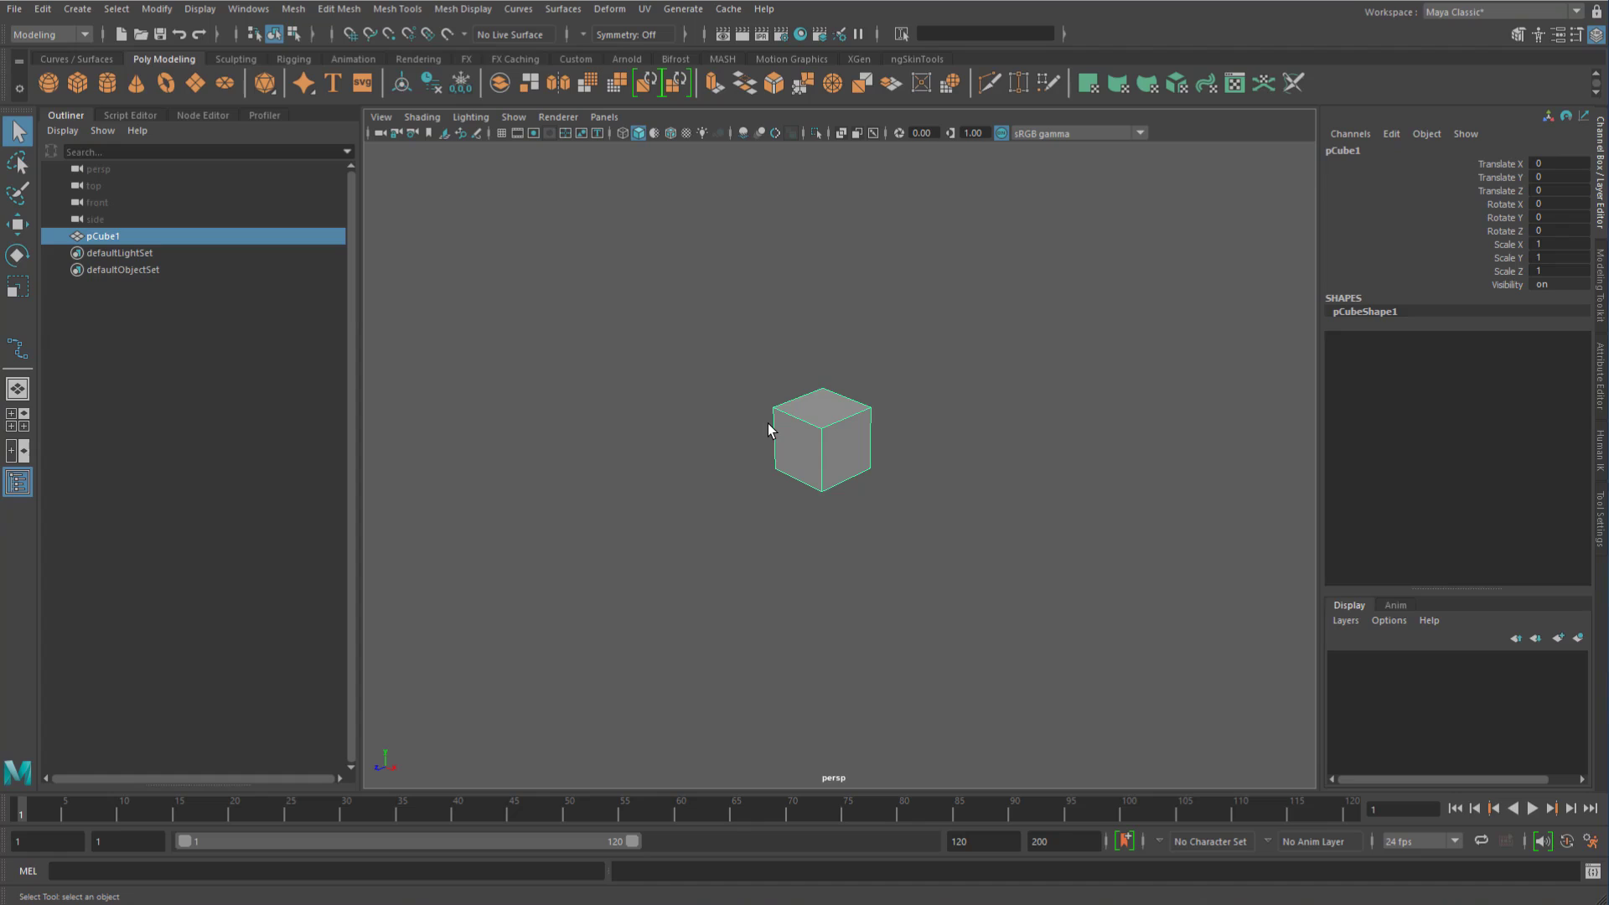
{"action": "left_click", "coordinate": [702, 317]}
{"action": "left_click", "coordinate": [811, 466]}
{"action": "left_click", "coordinate": [609, 9]}
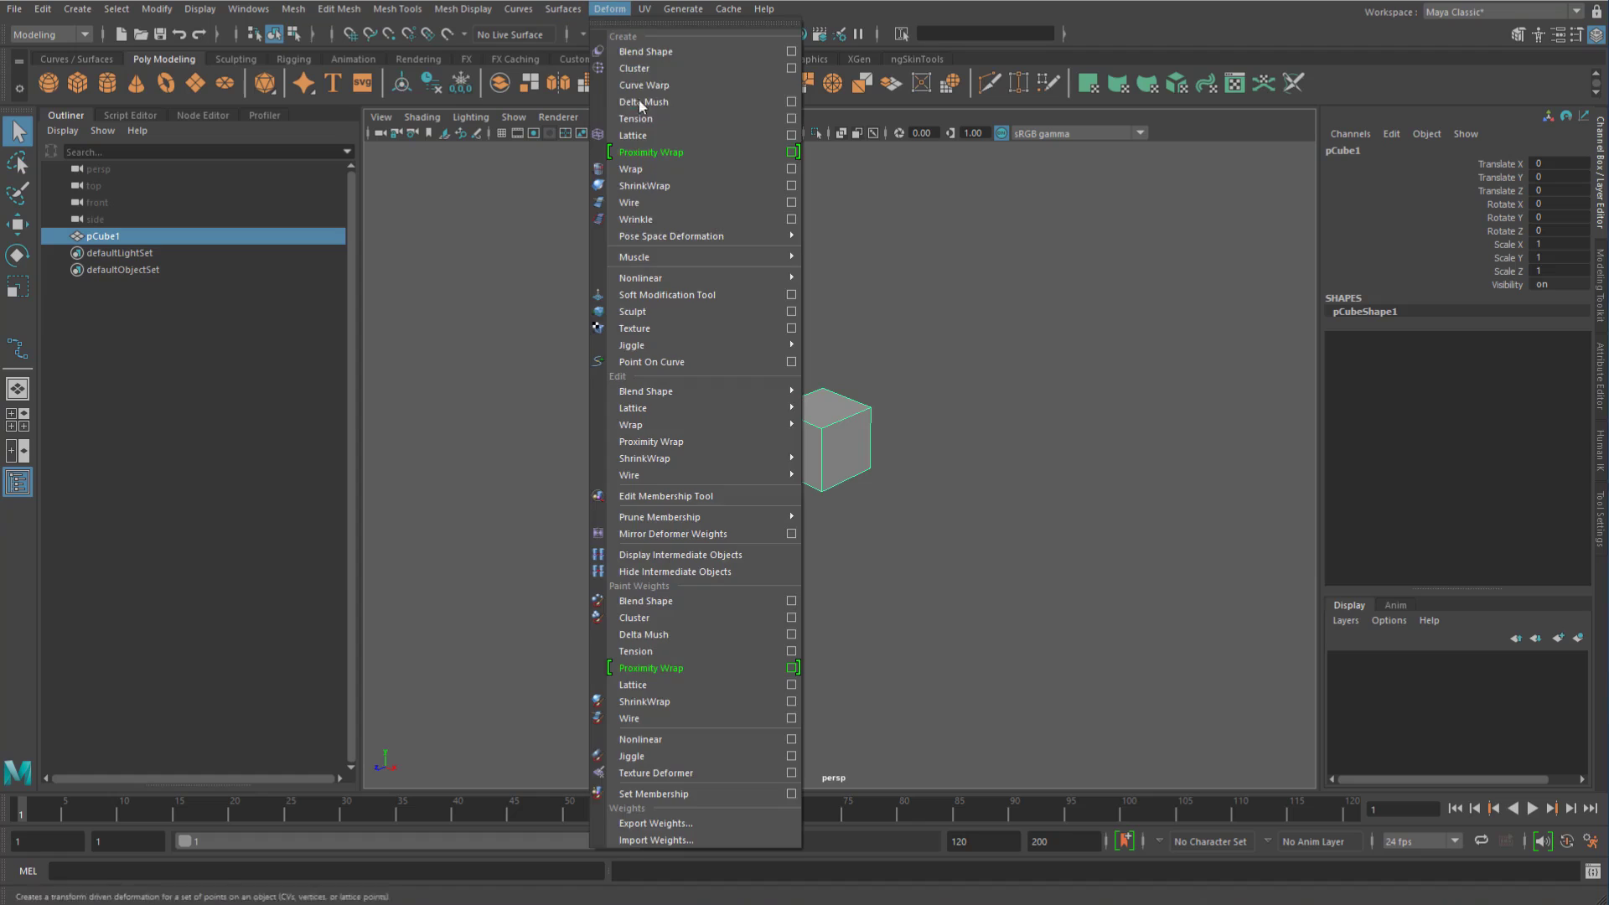
{"action": "left_click", "coordinate": [656, 64]}
{"action": "right_click_drag", "start_coordinate": [702, 394], "coordinate": [787, 362], "text": "alt"}
{"action": "left_click", "coordinate": [803, 404]}
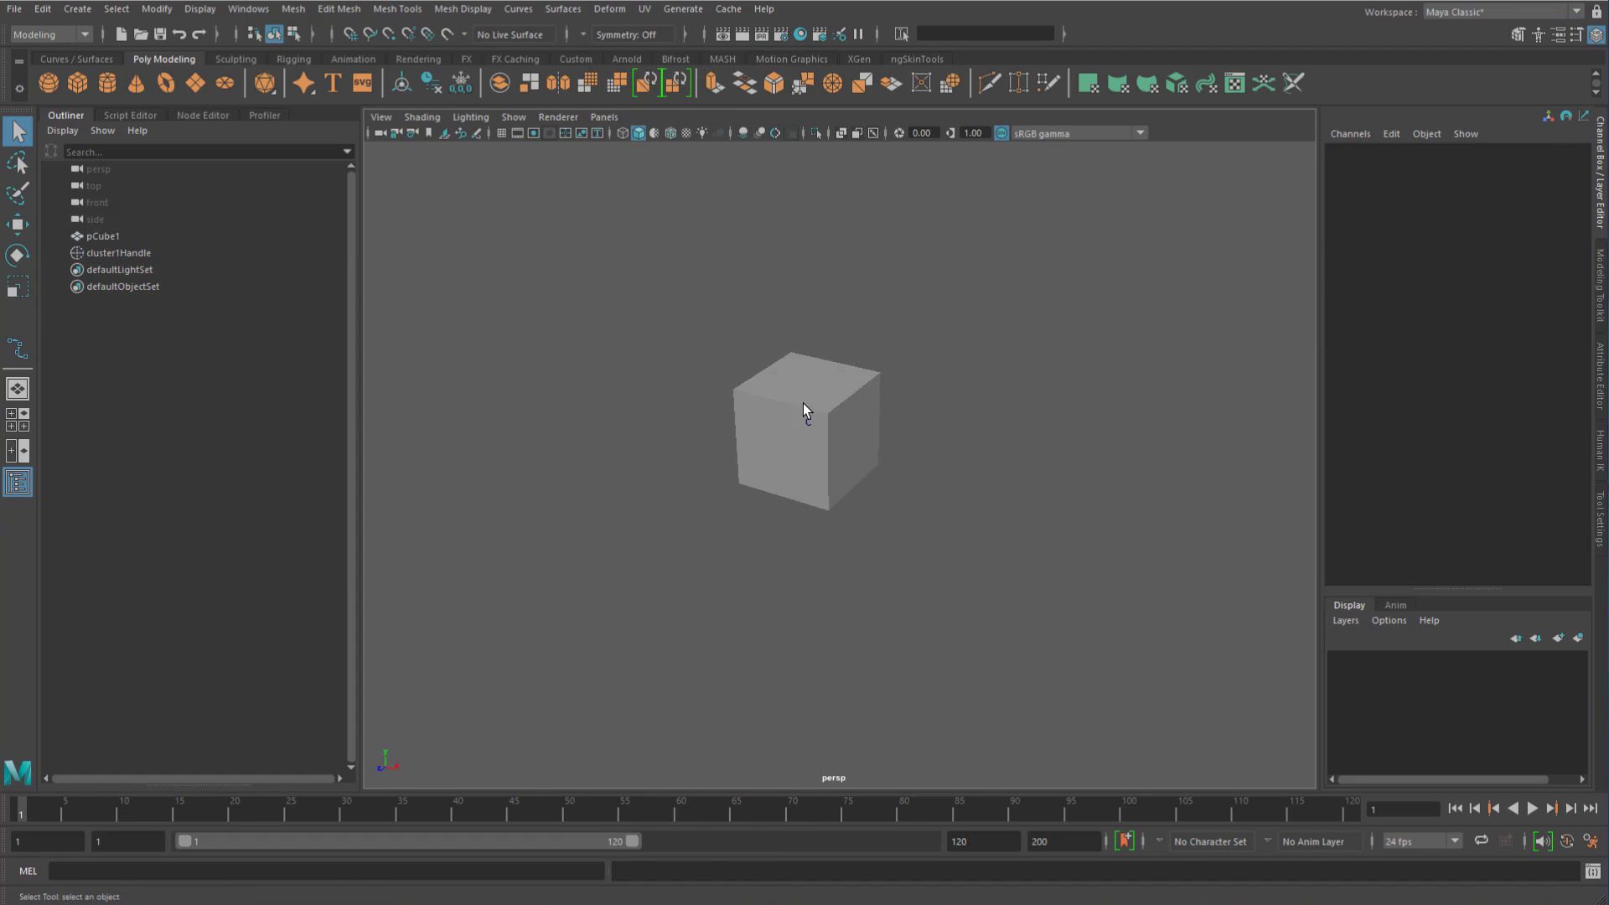
Step: Graph the polygon cube's nodes in the Node Editor and keep only pCubeShape1 in the graph
{"action": "left_click", "coordinate": [192, 114]}
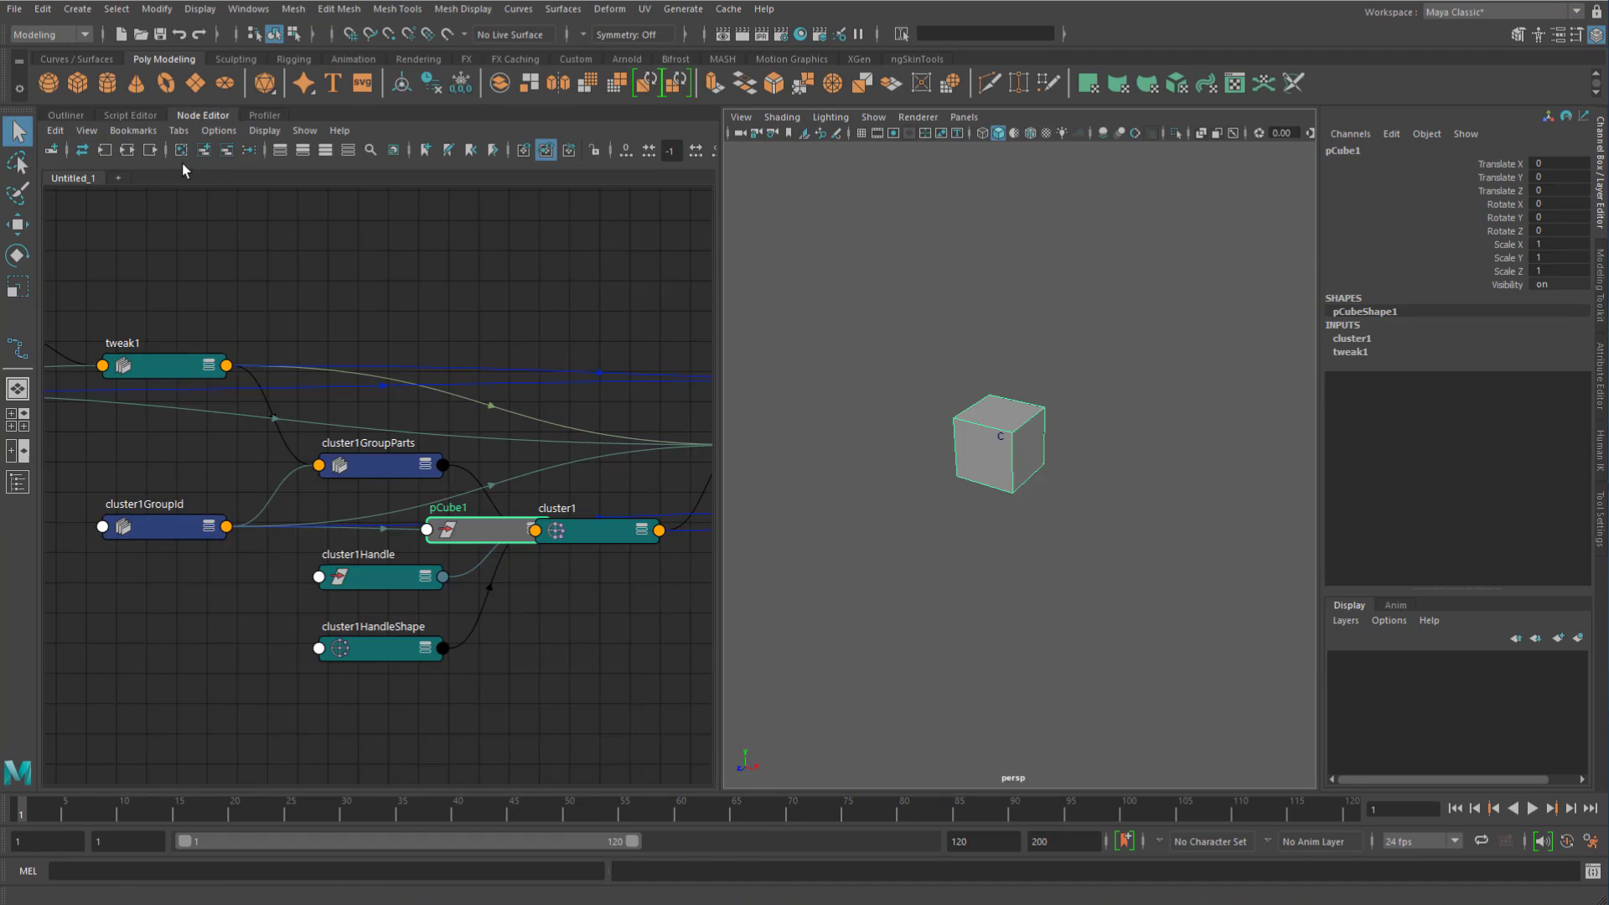
{"action": "left_click", "coordinate": [203, 151]}
{"action": "left_click", "coordinate": [205, 151]}
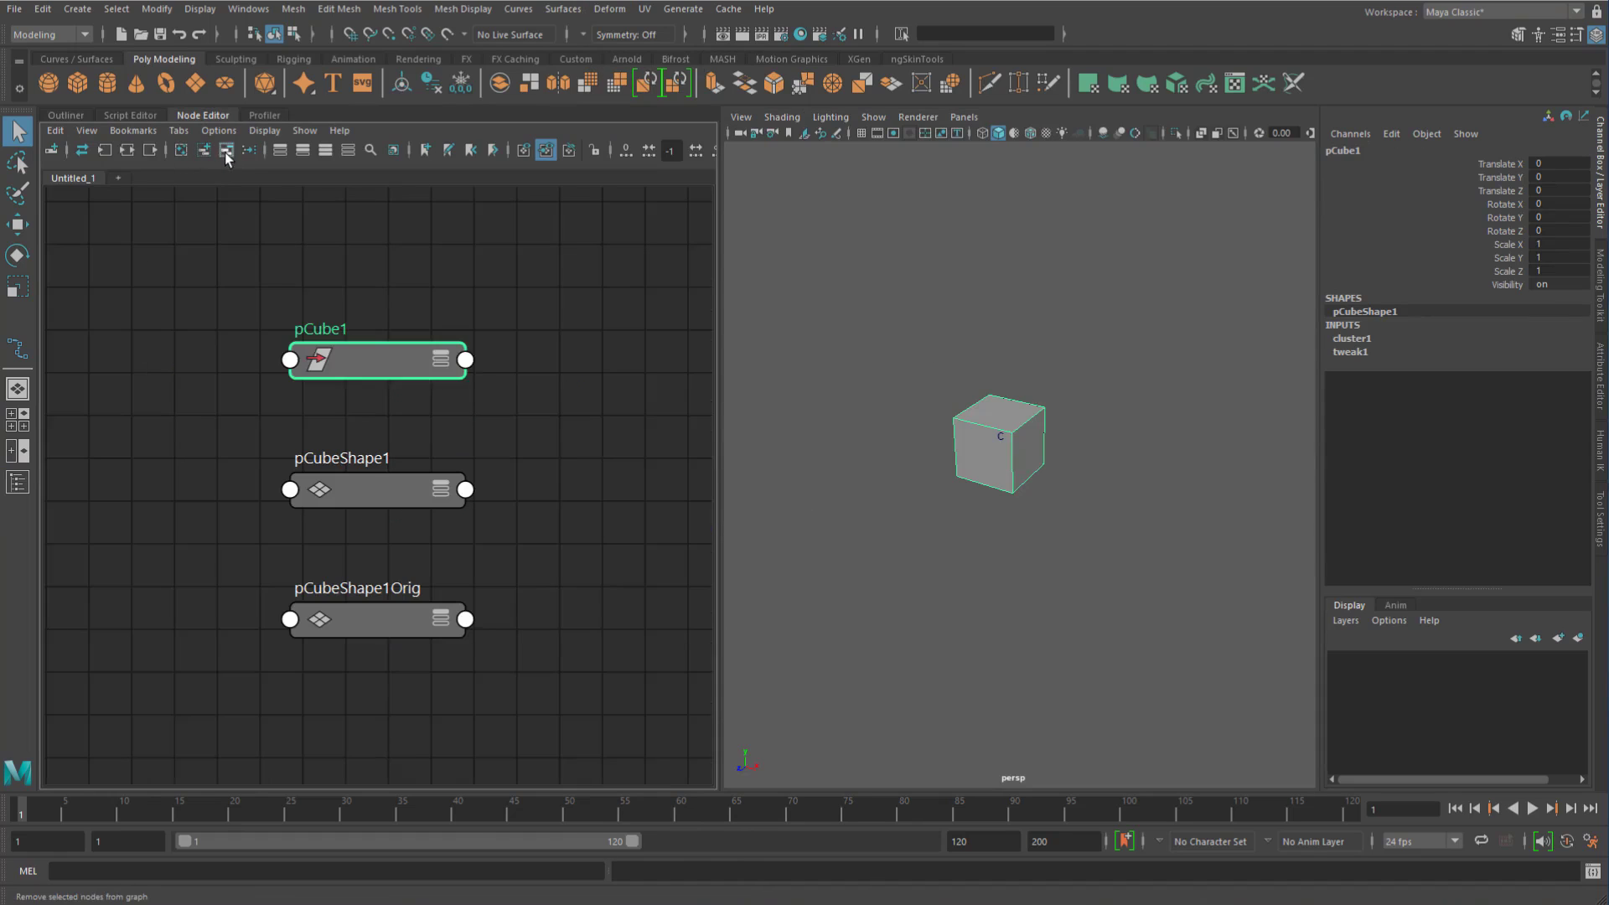
{"action": "left_click", "coordinate": [227, 153]}
{"action": "left_click_drag", "start_coordinate": [279, 562], "coordinate": [472, 668]}
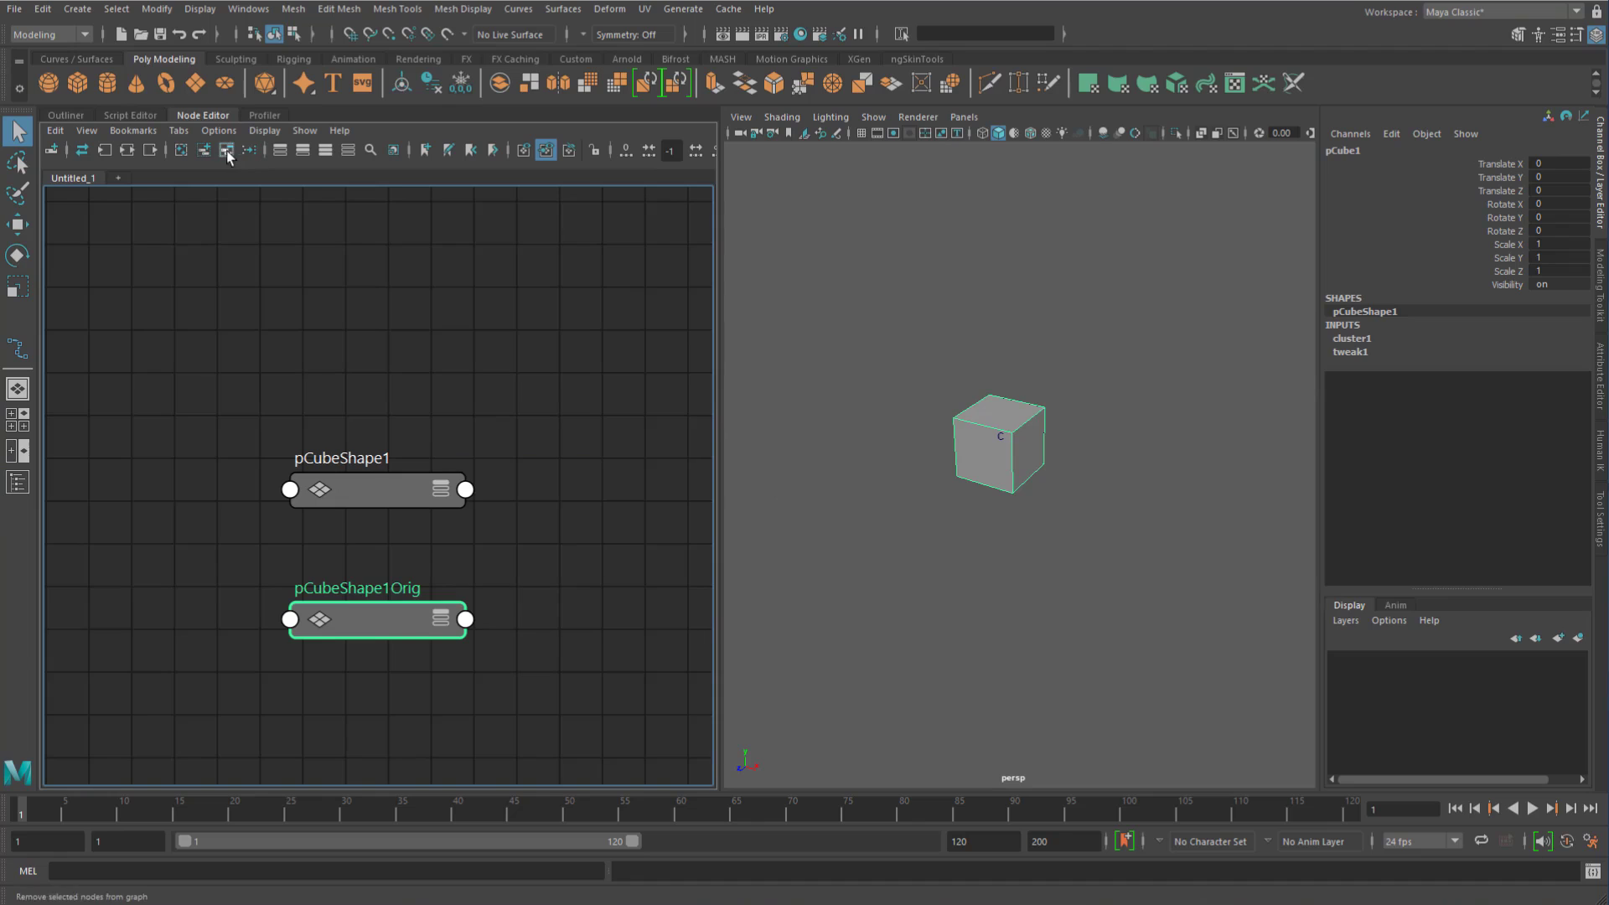
{"action": "middle_click_drag", "start_coordinate": [343, 609], "coordinate": [378, 611], "text": "alt"}
{"action": "key", "text": "Delete"}
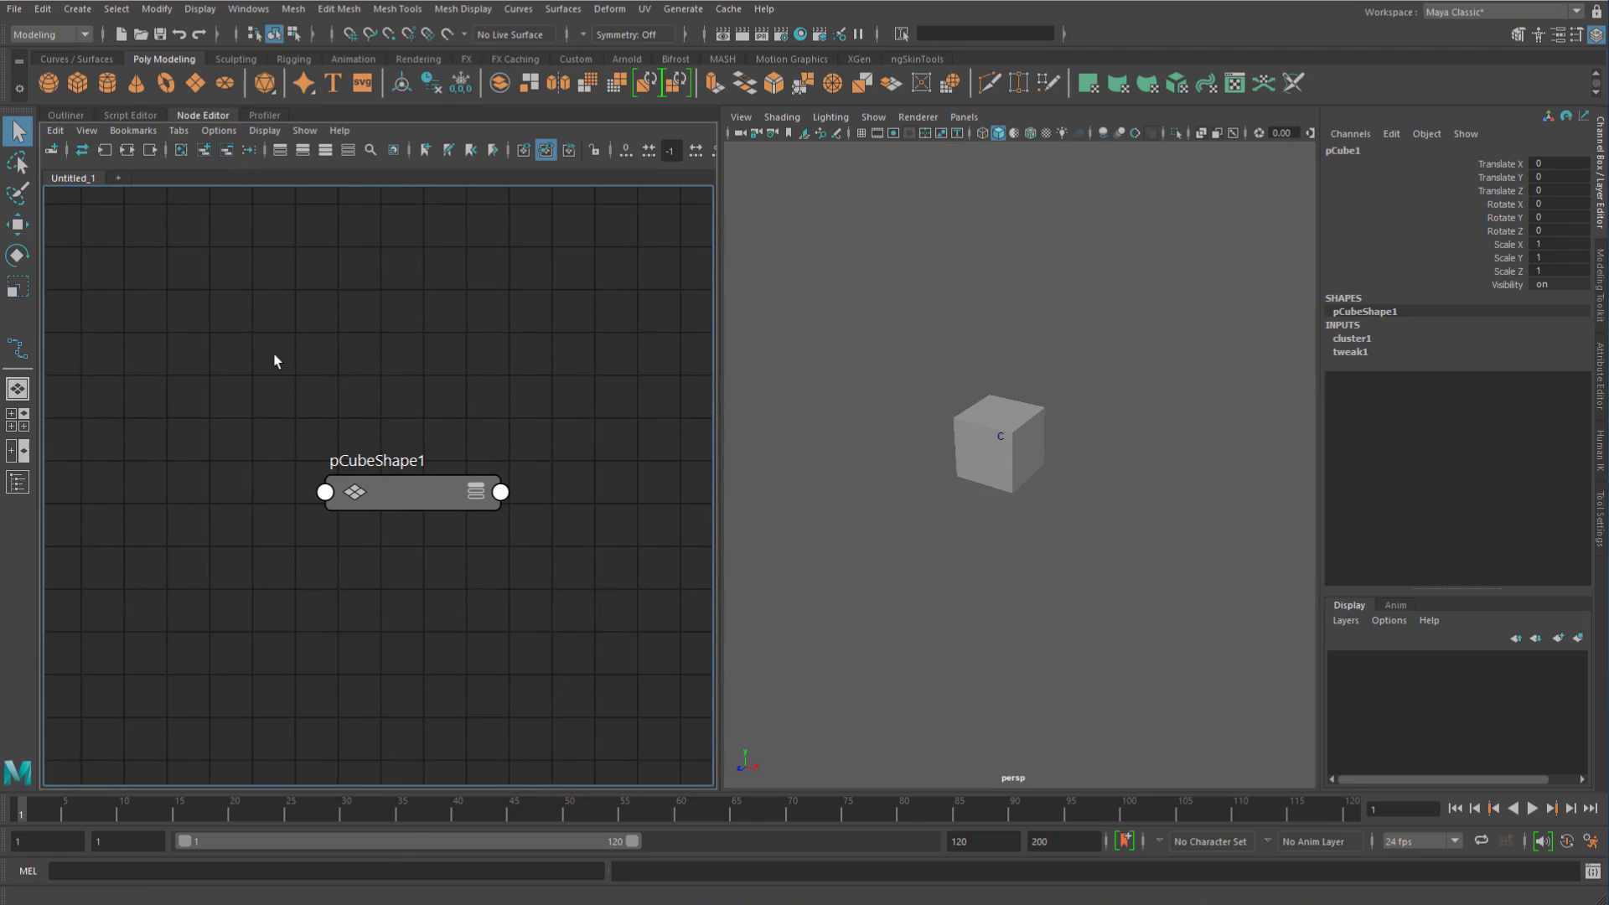
Step: Create a locator node in the empty area of the node graph above pCubeShape1
{"action": "left_click", "coordinate": [284, 355]}
{"action": "key", "text": "Tab"}
{"action": "type", "text": "locator"}
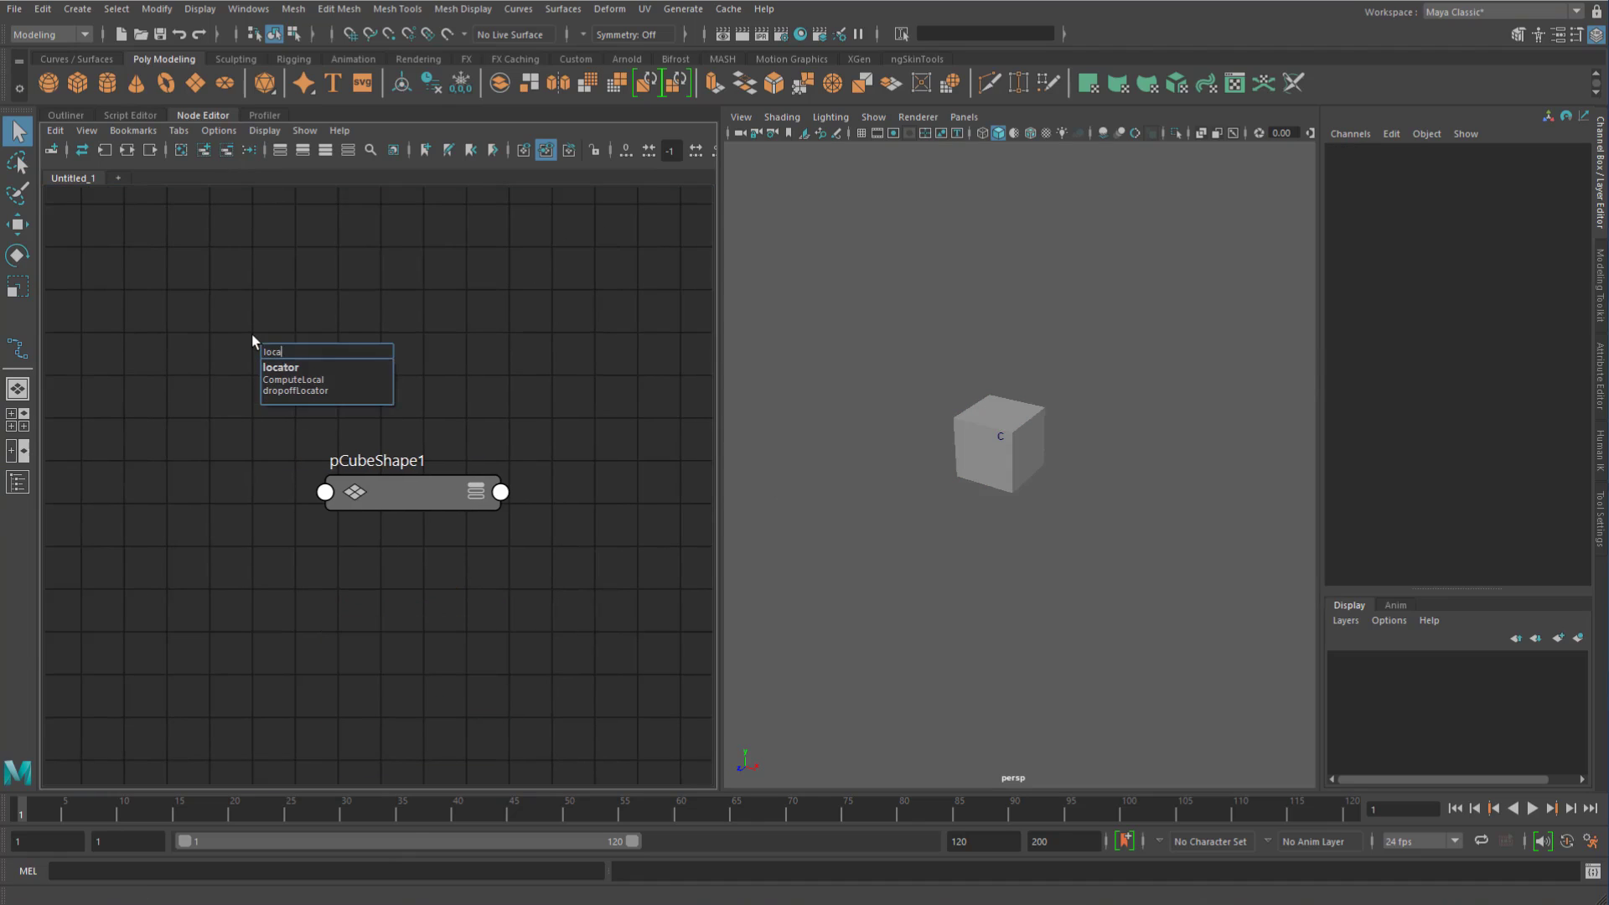
{"action": "key", "text": "Return"}
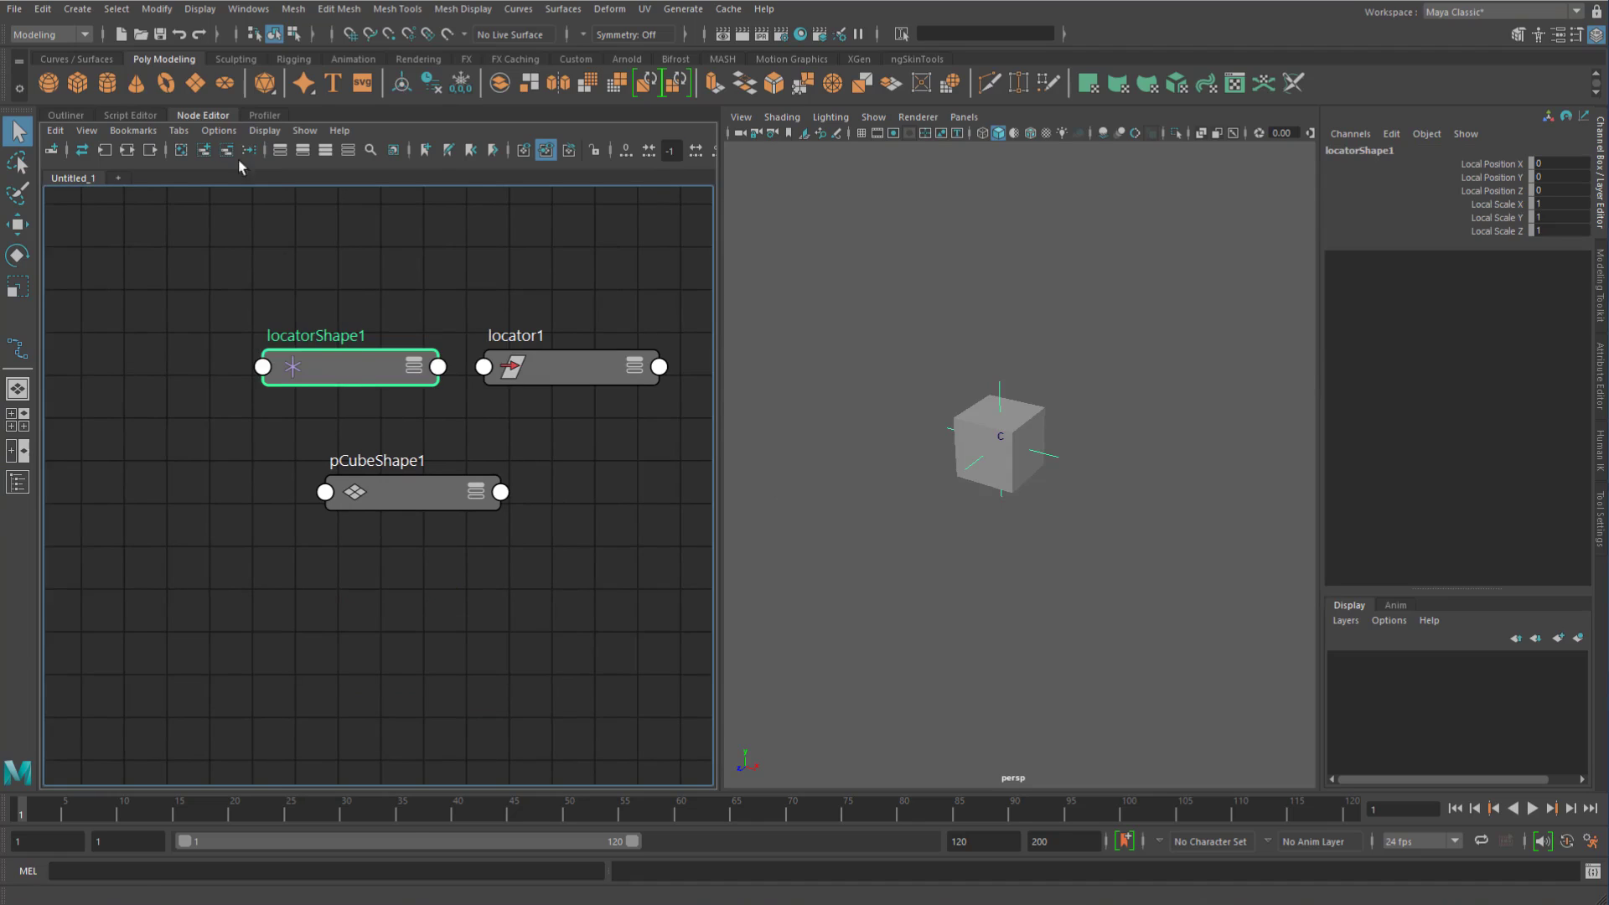
Step: Remove locatorShape1 from the graph and place the locator1 node ahead of pCubeShape1
{"action": "left_click", "coordinate": [227, 149]}
{"action": "middle_click_drag", "start_coordinate": [515, 737], "coordinate": [513, 583], "text": "alt"}
{"action": "left_click", "coordinate": [404, 675]}
{"action": "middle_click_drag", "start_coordinate": [313, 385], "coordinate": [315, 475], "text": "alt"}
{"action": "left_click", "coordinate": [227, 149]}
{"action": "middle_click_drag", "start_coordinate": [284, 266], "coordinate": [442, 332], "text": "alt"}
{"action": "left_click_drag", "start_coordinate": [677, 376], "coordinate": [121, 417]}
Step: Connect locator1's Translate output to Control Points[0] of pCubeShape1
{"action": "left_click", "coordinate": [263, 411]}
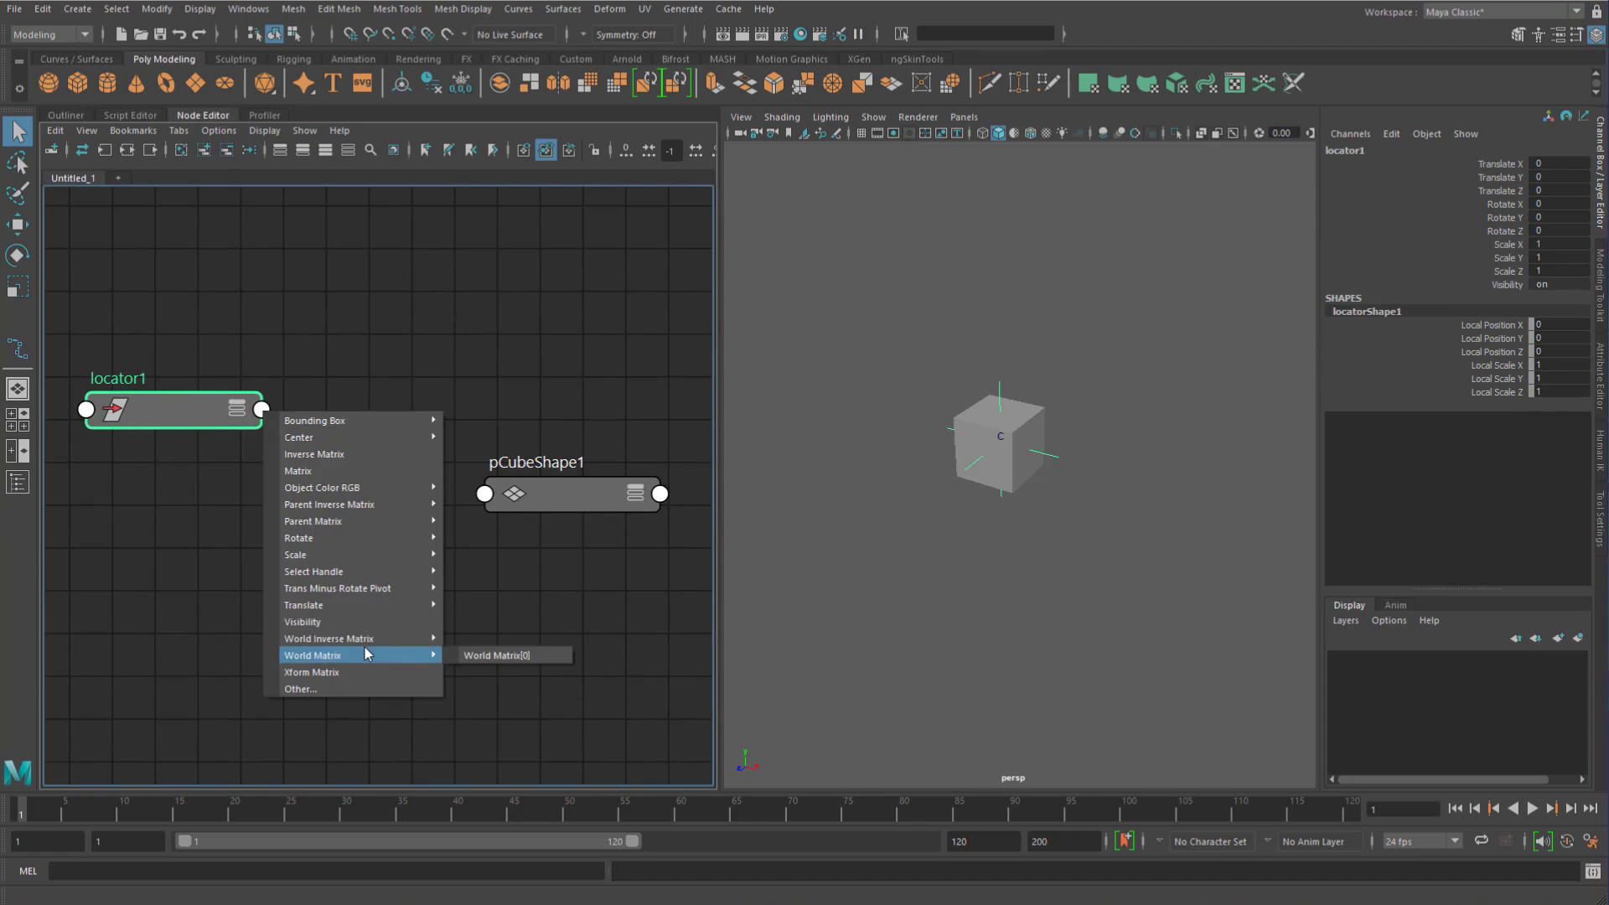
{"action": "mouse_move", "coordinate": [402, 637]}
{"action": "left_click", "coordinate": [491, 610]}
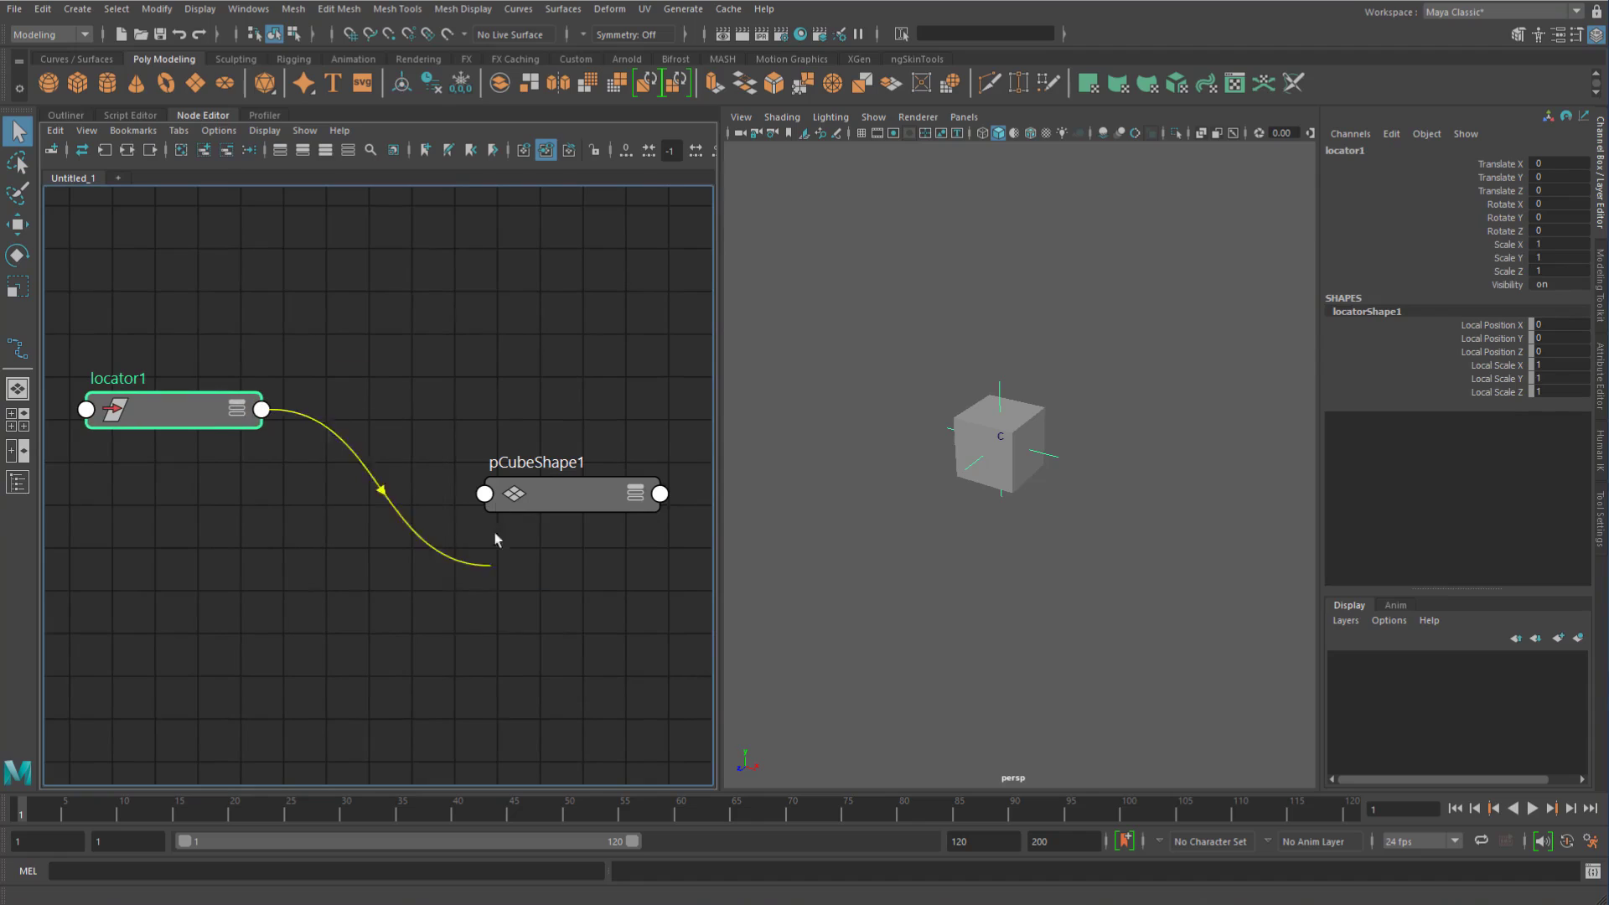
{"action": "left_click", "coordinate": [488, 496]}
{"action": "mouse_move", "coordinate": [571, 529]}
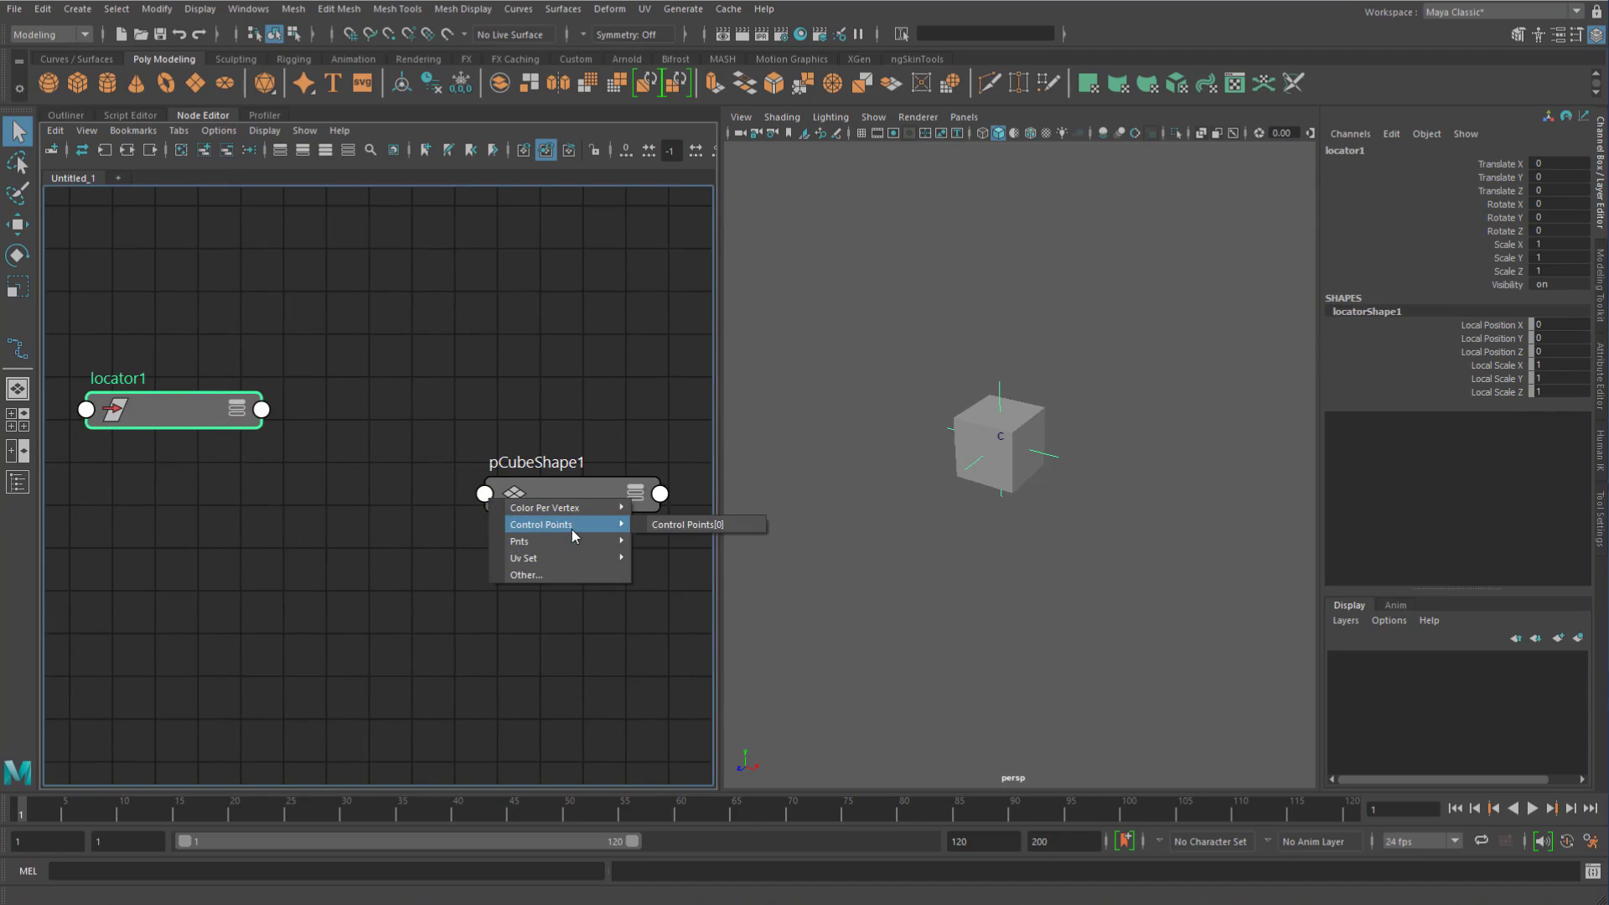
{"action": "left_click", "coordinate": [699, 529]}
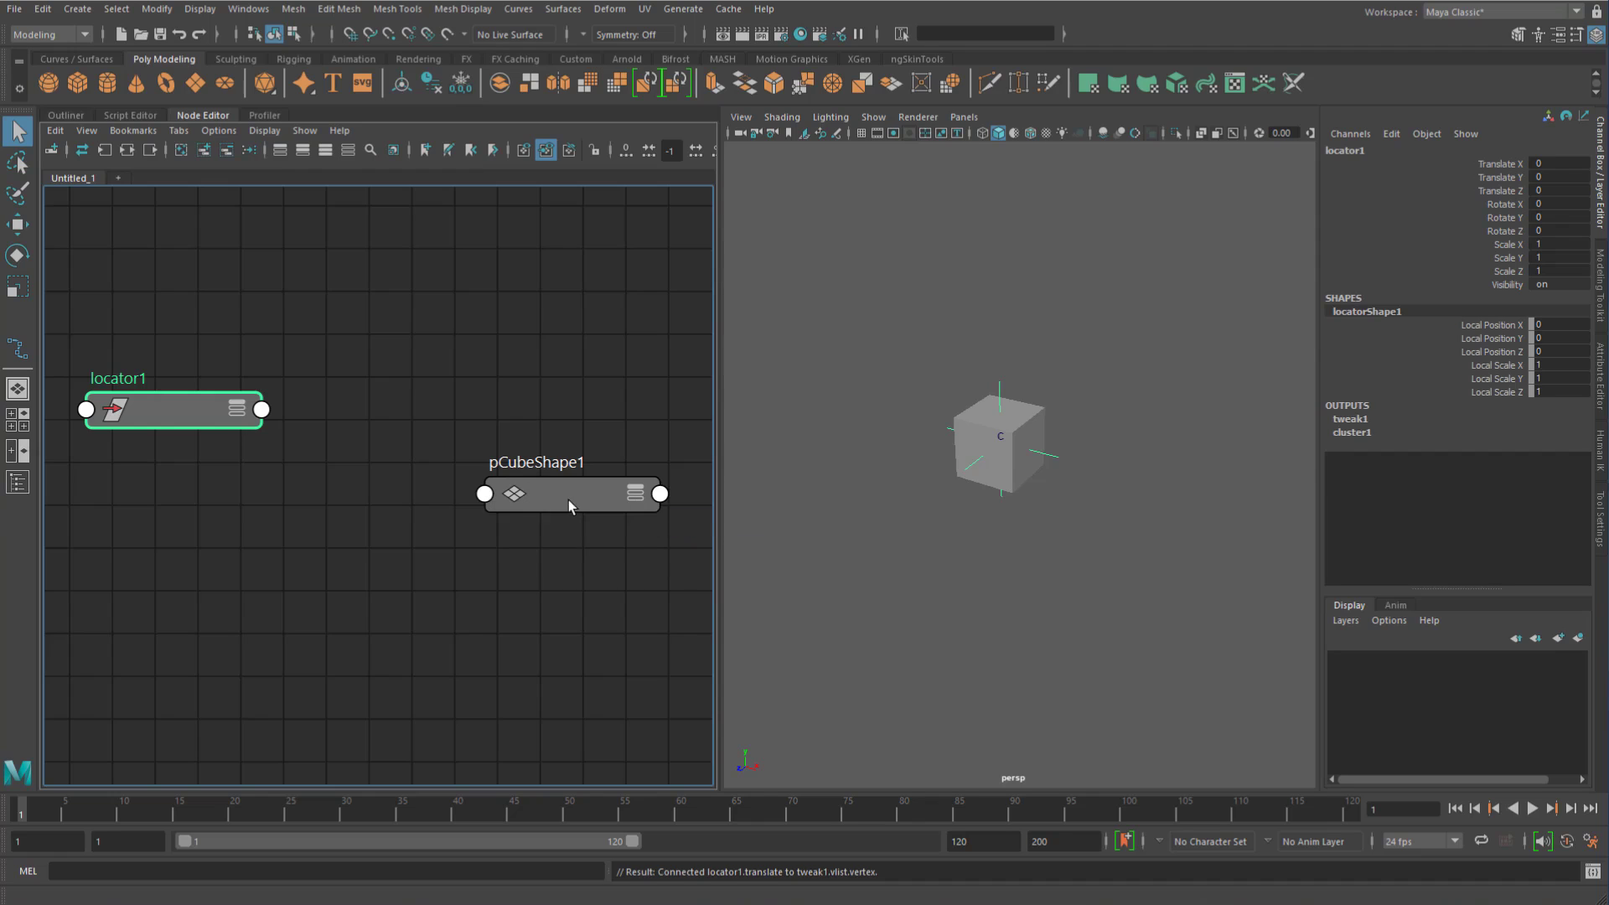
Step: Graph locator1's input and output connections and show the connected attributes on the nodes
{"action": "left_click_drag", "start_coordinate": [568, 505], "coordinate": [568, 416]}
{"action": "left_click", "coordinate": [157, 414]}
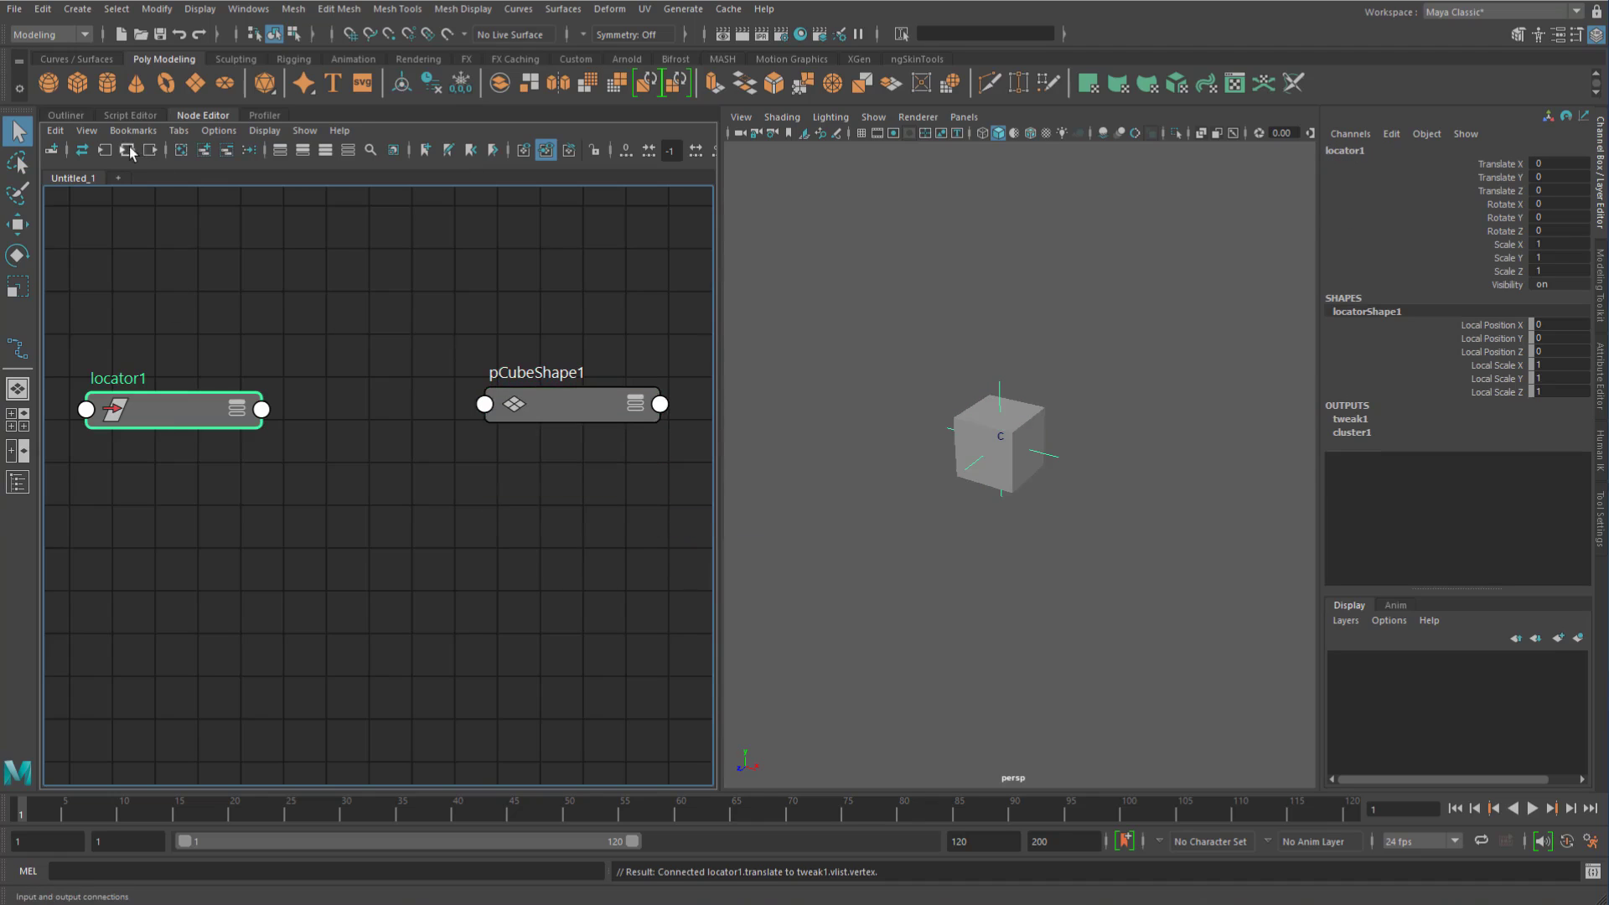
{"action": "left_click", "coordinate": [130, 151]}
{"action": "left_click", "coordinate": [263, 370]}
{"action": "scroll", "coordinate": [443, 467], "scroll_direction": "up", "scroll_amount": 5}
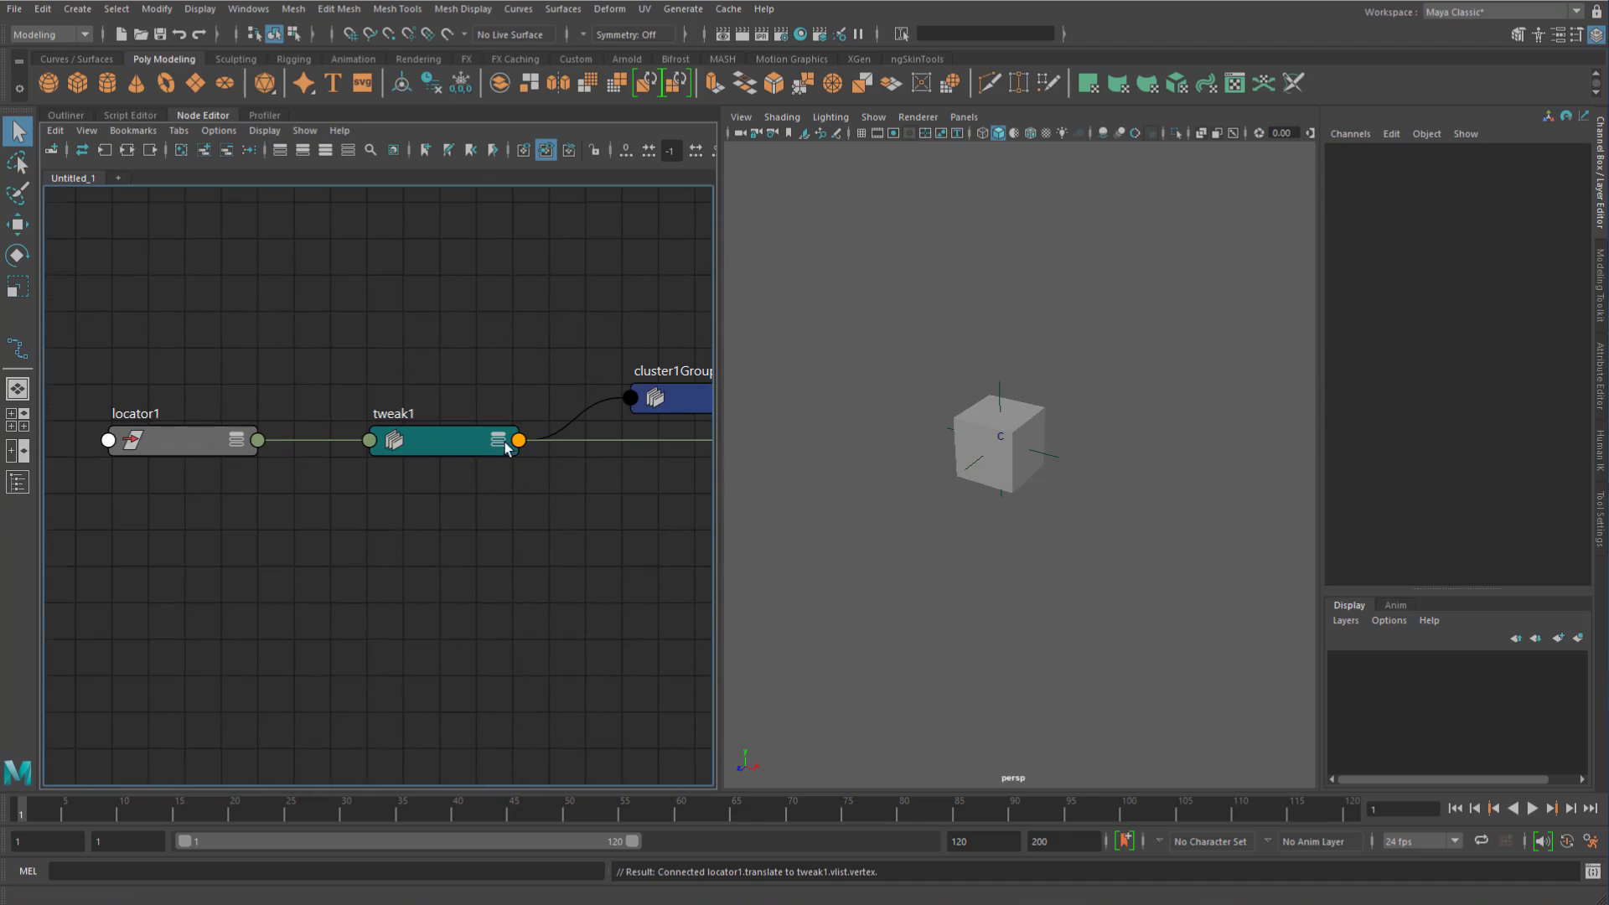
{"action": "key", "text": "2"}
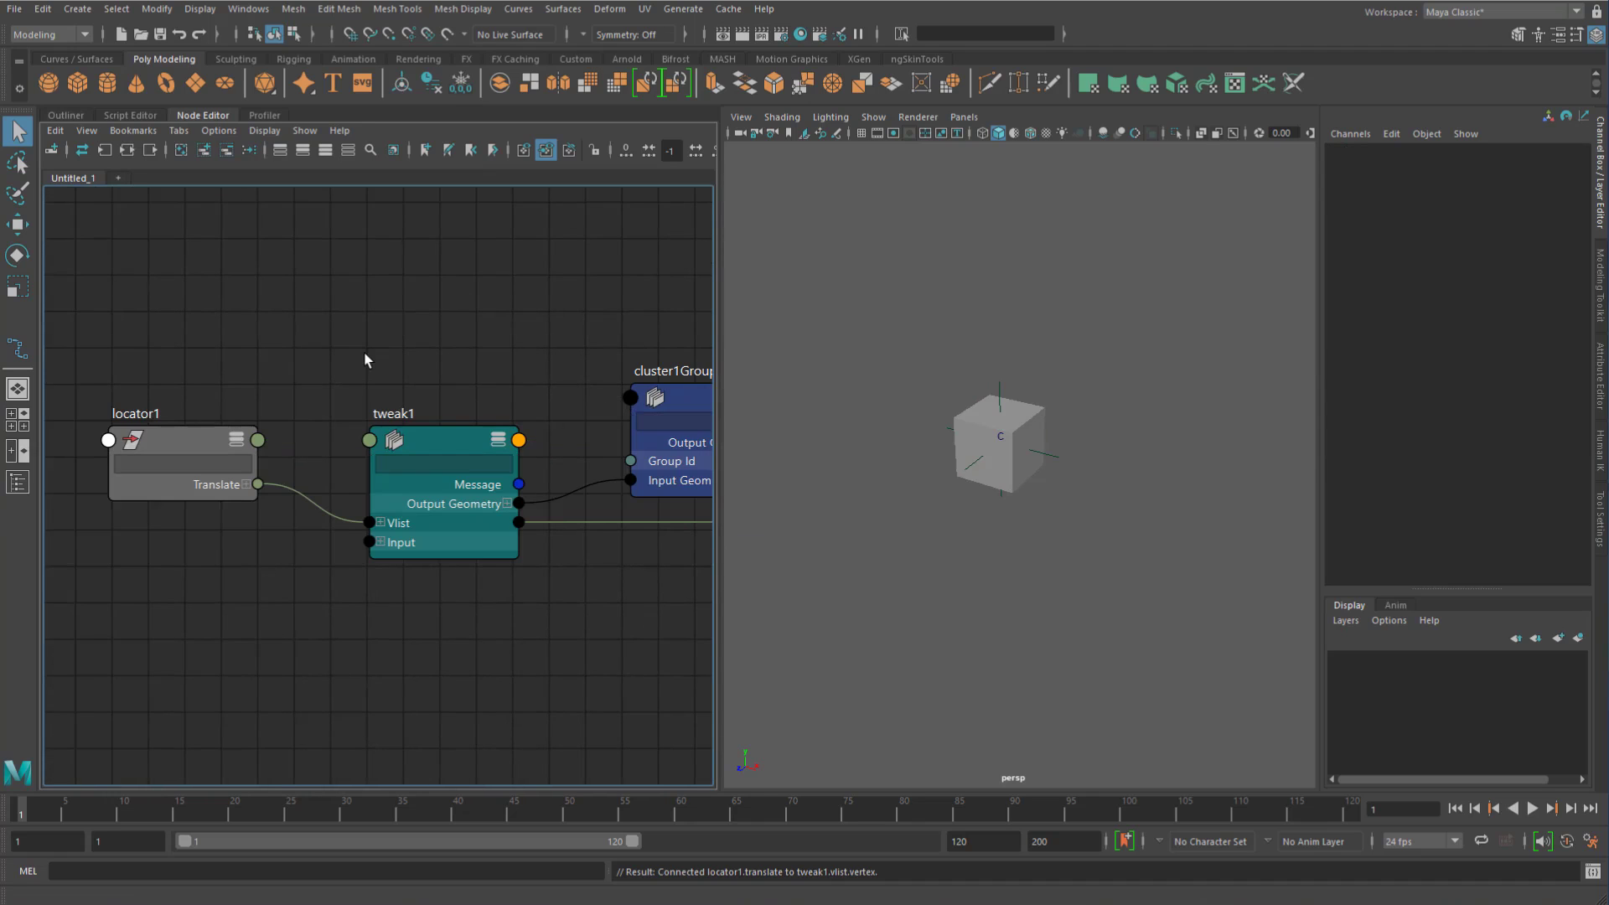
{"action": "middle_click_drag", "start_coordinate": [475, 392], "coordinate": [435, 368], "text": "alt"}
Step: Move locator1 in the viewport to test its effect on the cube, and undo the move
{"action": "left_click", "coordinate": [1054, 463]}
{"action": "left_click", "coordinate": [1054, 463]}
{"action": "key", "text": "w"}
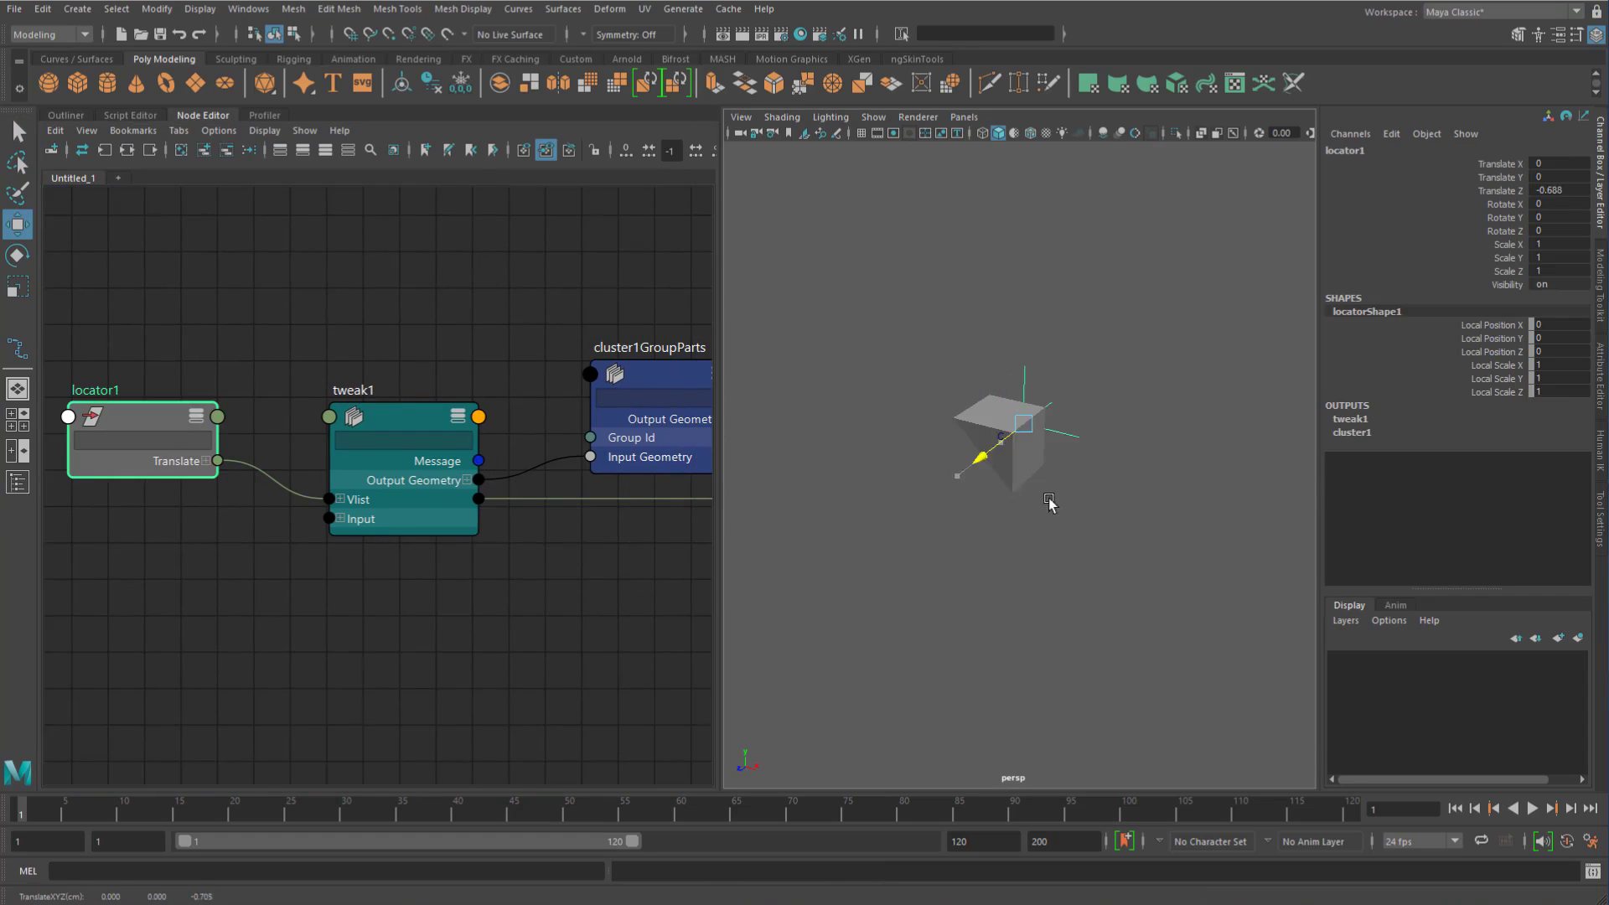
{"action": "left_click_drag", "start_coordinate": [1074, 478], "coordinate": [988, 506]}
{"action": "key", "text": "ctrl+z"}
{"action": "left_click", "coordinate": [369, 259]}
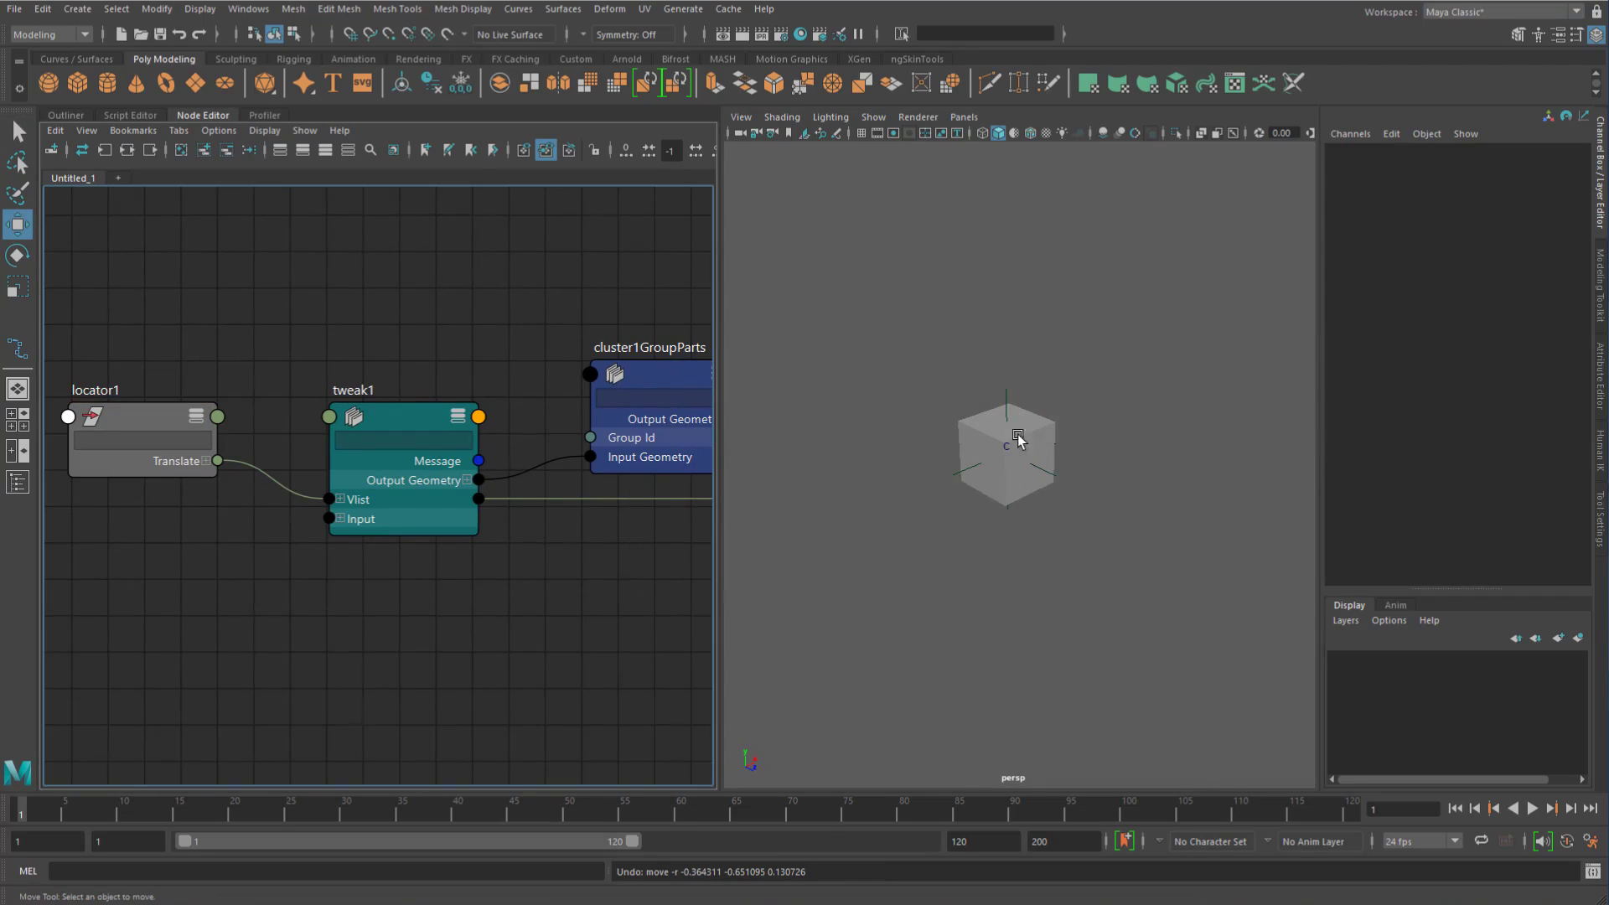
Step: Maximize the Node Editor, remove locatorShape1 from the graph, and reposition pCubeShape1 clear of the cluster1 node
{"action": "middle_click_drag", "start_coordinate": [414, 337], "coordinate": [436, 350], "text": "alt"}
{"action": "key", "text": "ctrl+space"}
{"action": "middle_click_drag", "start_coordinate": [930, 338], "coordinate": [541, 401], "text": "alt"}
{"action": "mouse_move", "coordinate": [540, 401]}
{"action": "left_mouse_down"}
{"action": "mouse_move", "coordinate": [562, 373]}
{"action": "mouse_move", "coordinate": [525, 370]}
{"action": "mouse_move", "coordinate": [547, 375]}
{"action": "left_mouse_up"}
{"action": "middle_click_drag", "start_coordinate": [967, 451], "coordinate": [836, 457], "text": "alt"}
{"action": "left_click_drag", "start_coordinate": [1206, 519], "coordinate": [1062, 630]}
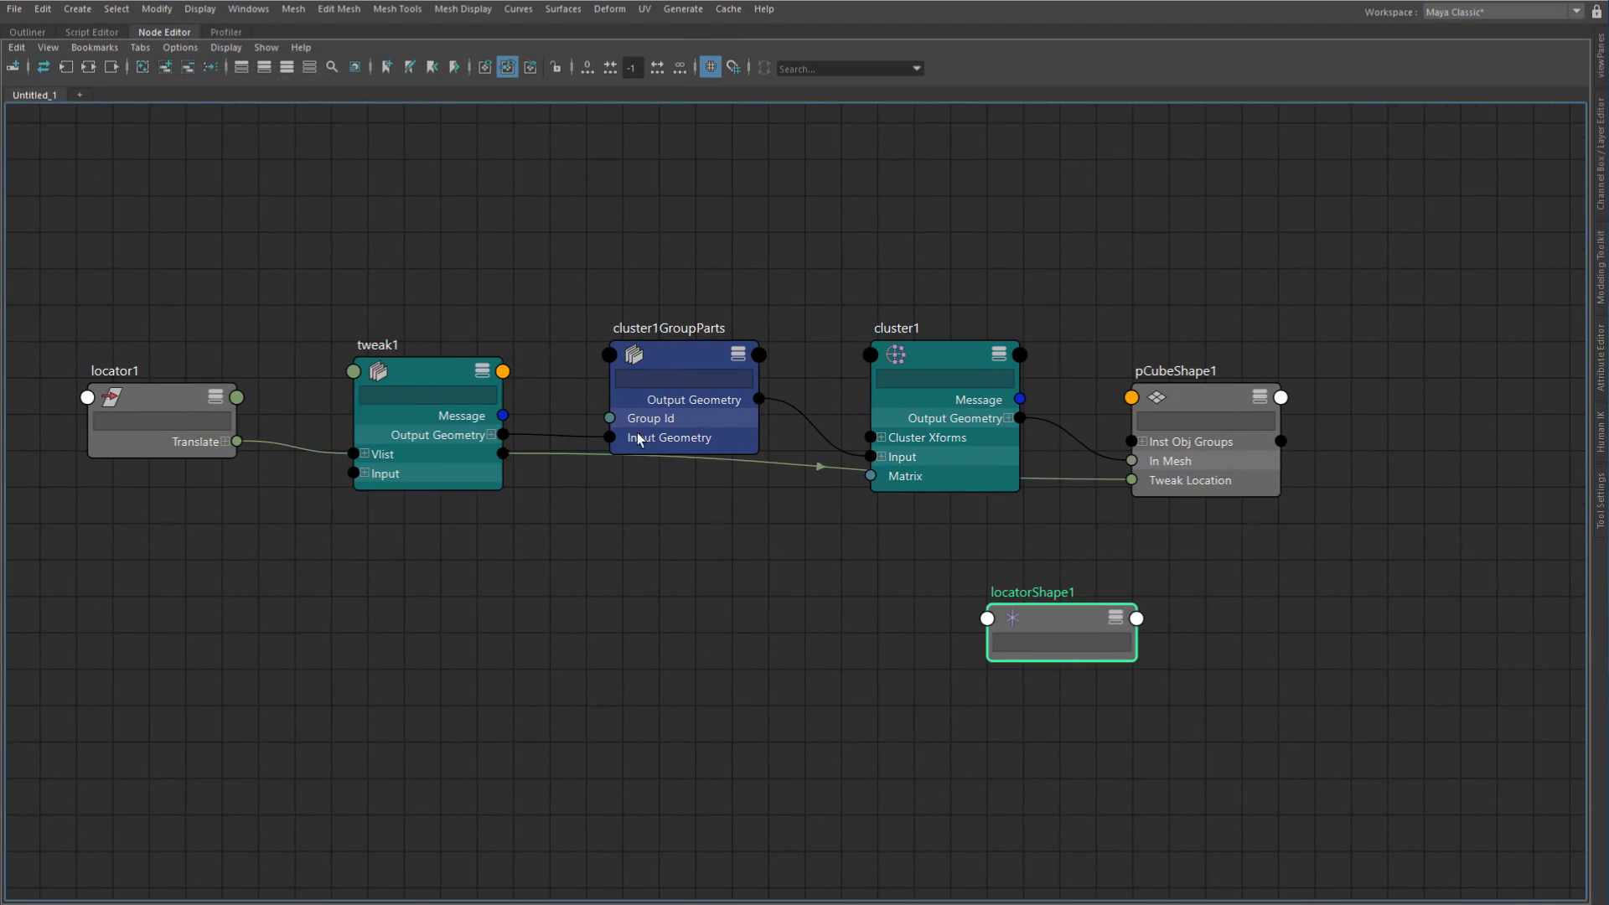
{"action": "left_click", "coordinate": [188, 67]}
{"action": "left_click_drag", "start_coordinate": [1199, 399], "coordinate": [1215, 449]}
{"action": "left_click", "coordinate": [560, 297]}
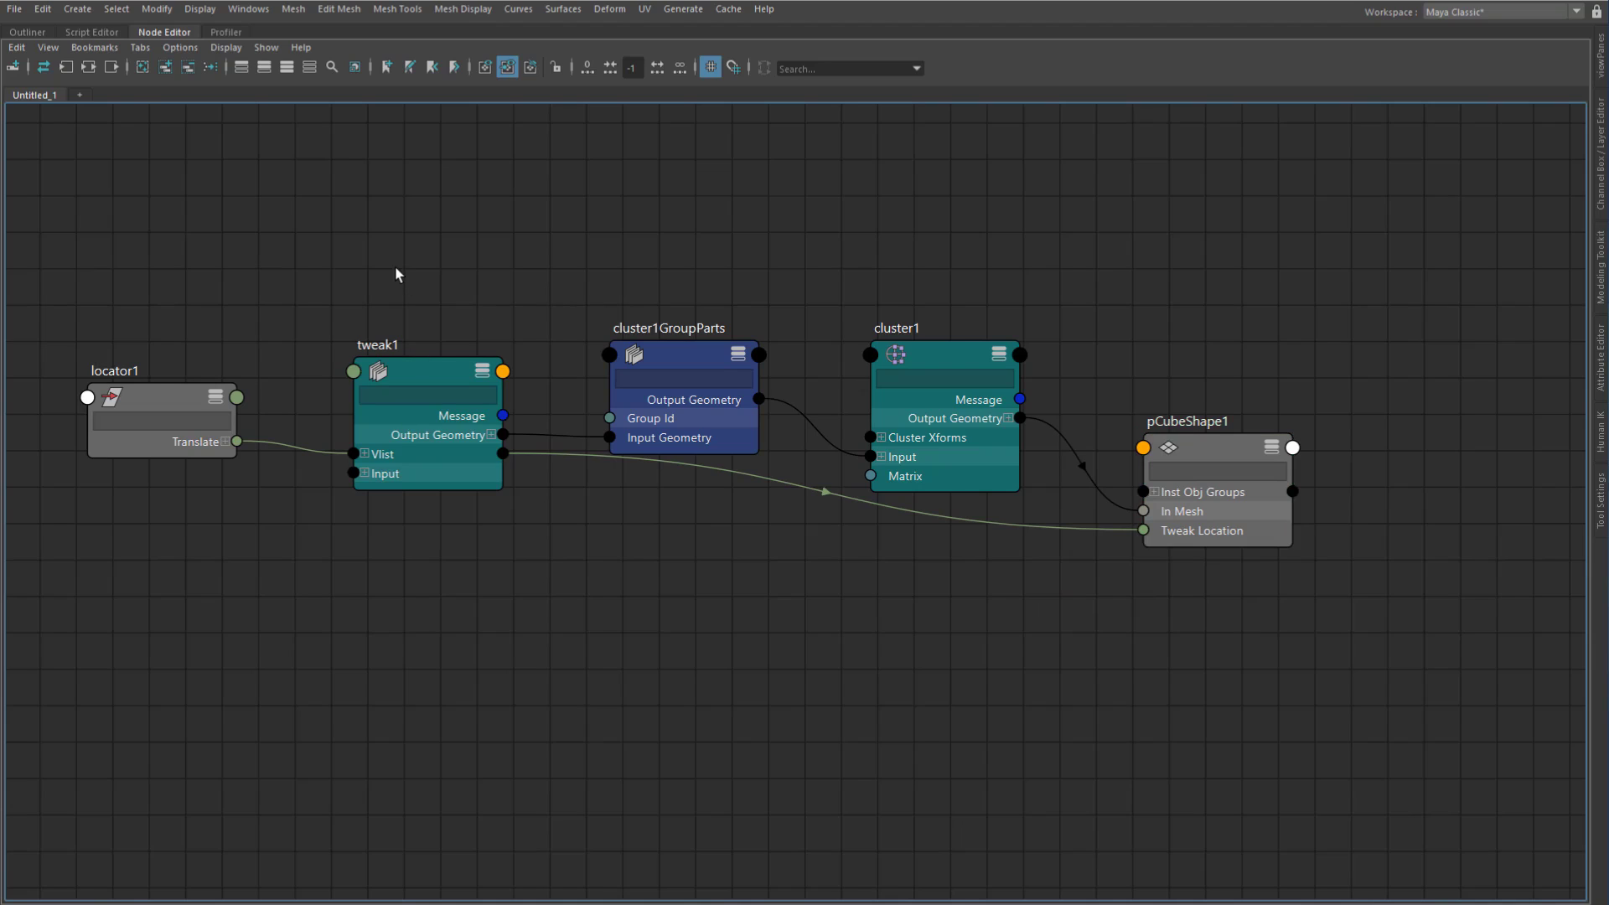
Step: Delete the connection from locator1's Translate to tweak1's Vlist and show the Channel Box
{"action": "left_click_drag", "start_coordinate": [305, 403], "coordinate": [293, 491]}
{"action": "key", "text": "Delete"}
{"action": "key", "text": "ctrl+a"}
{"action": "middle_click_drag", "start_coordinate": [1067, 336], "coordinate": [932, 322], "text": "alt"}
{"action": "key", "text": "ctrl+a"}
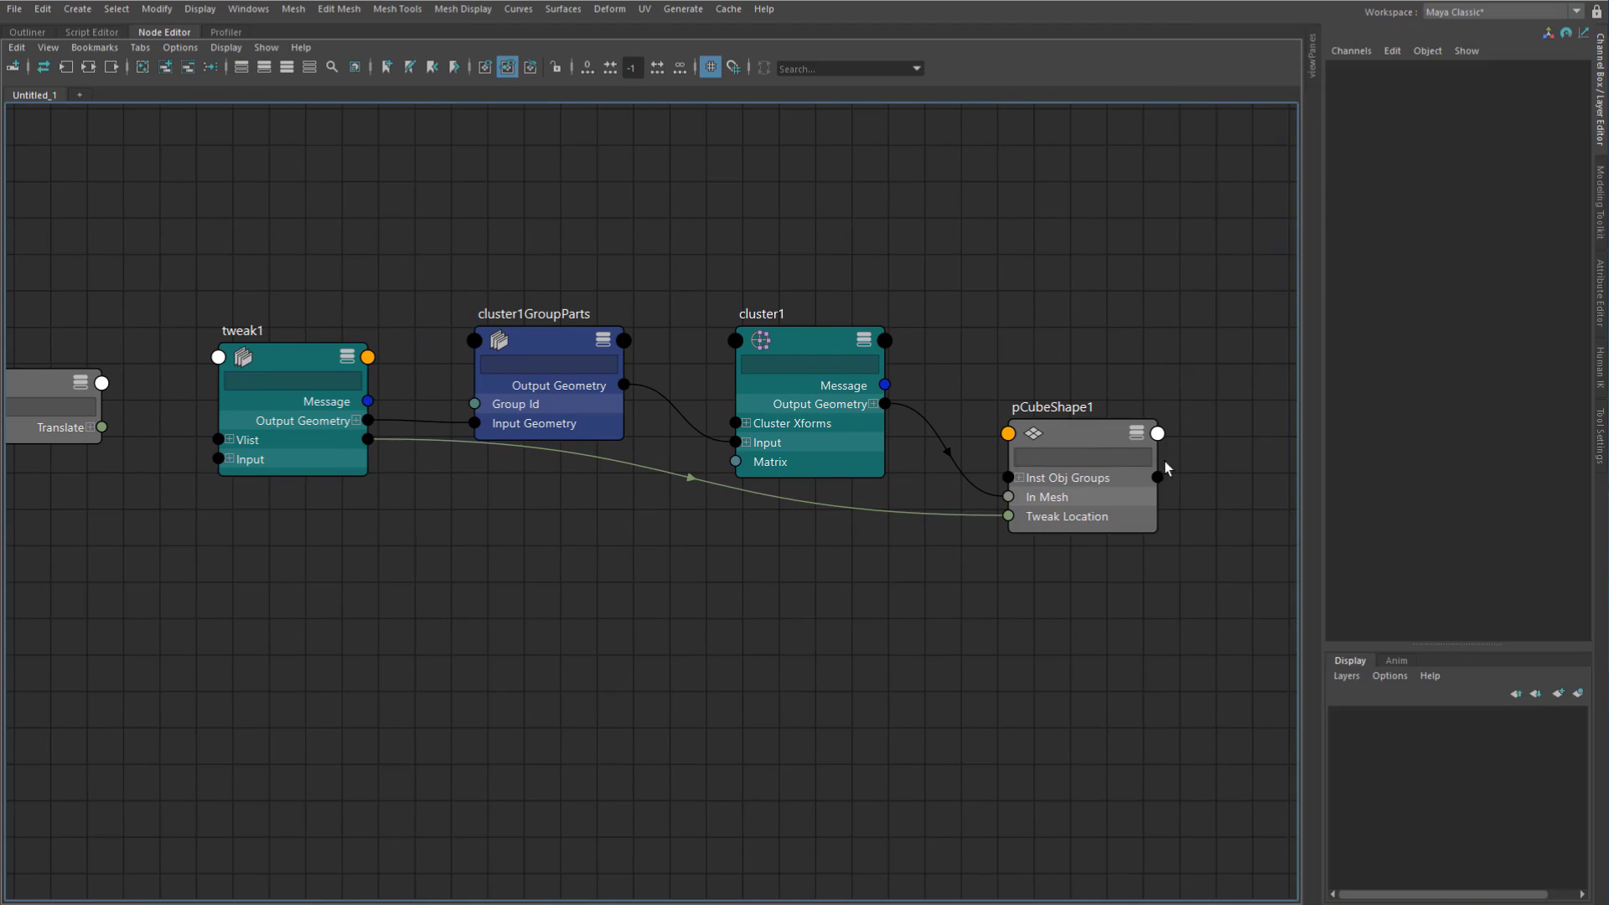
Step: Add pCubeShape1Orig to the graph, place it below tweak1 and show all its attributes
{"action": "left_click", "coordinate": [1103, 443]}
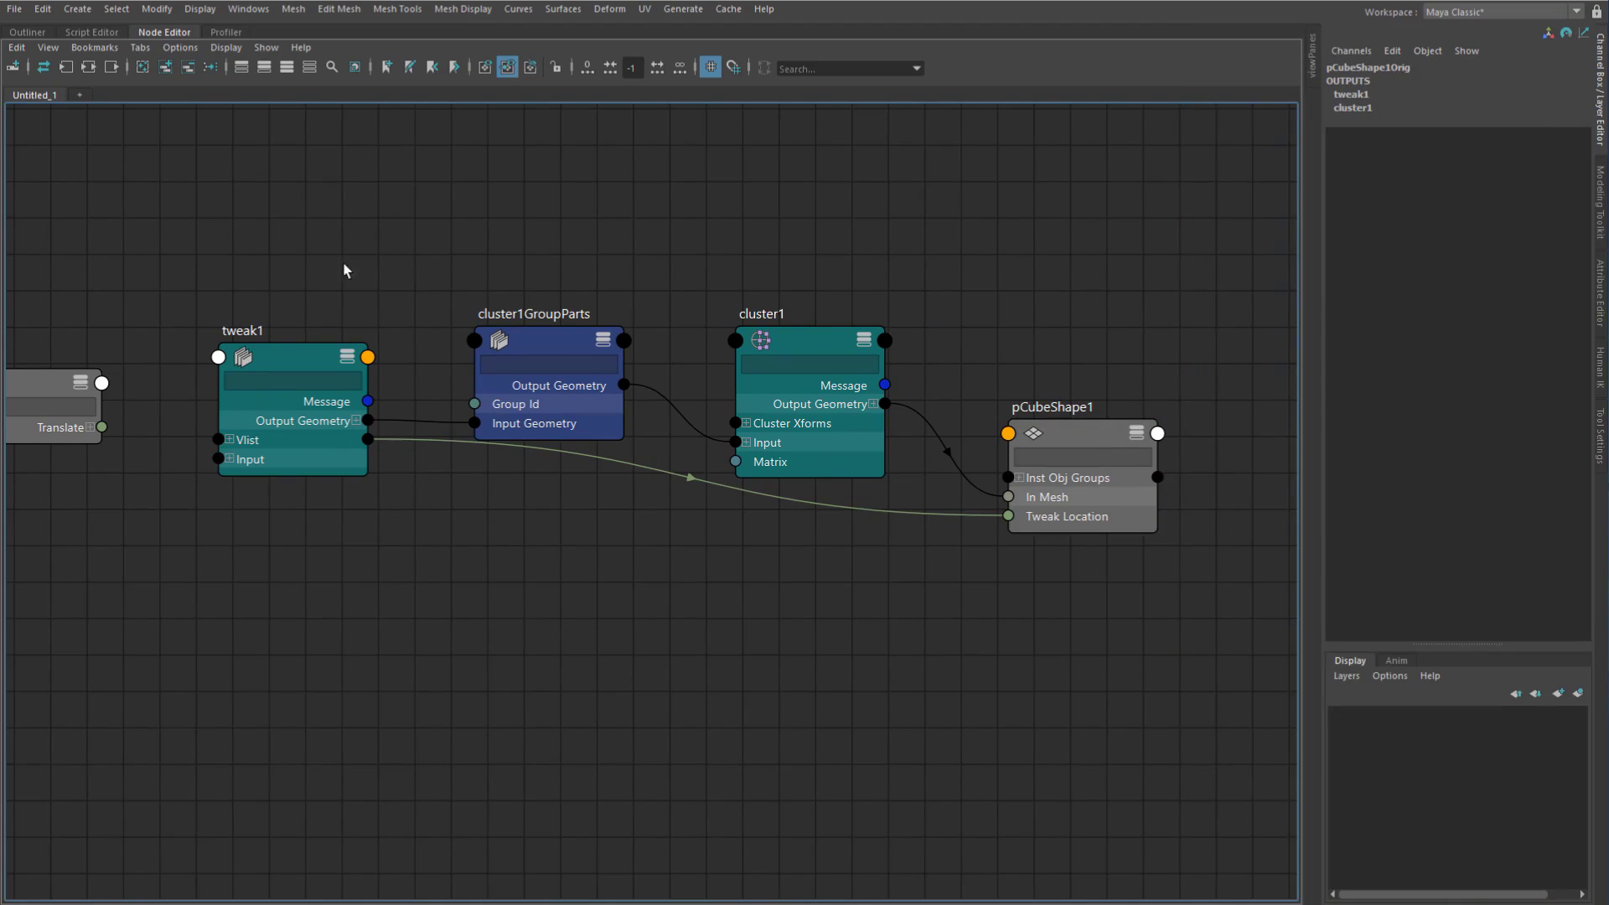
{"action": "middle_click_drag", "start_coordinate": [416, 235], "coordinate": [678, 157], "text": "alt"}
{"action": "left_click", "coordinate": [167, 67]}
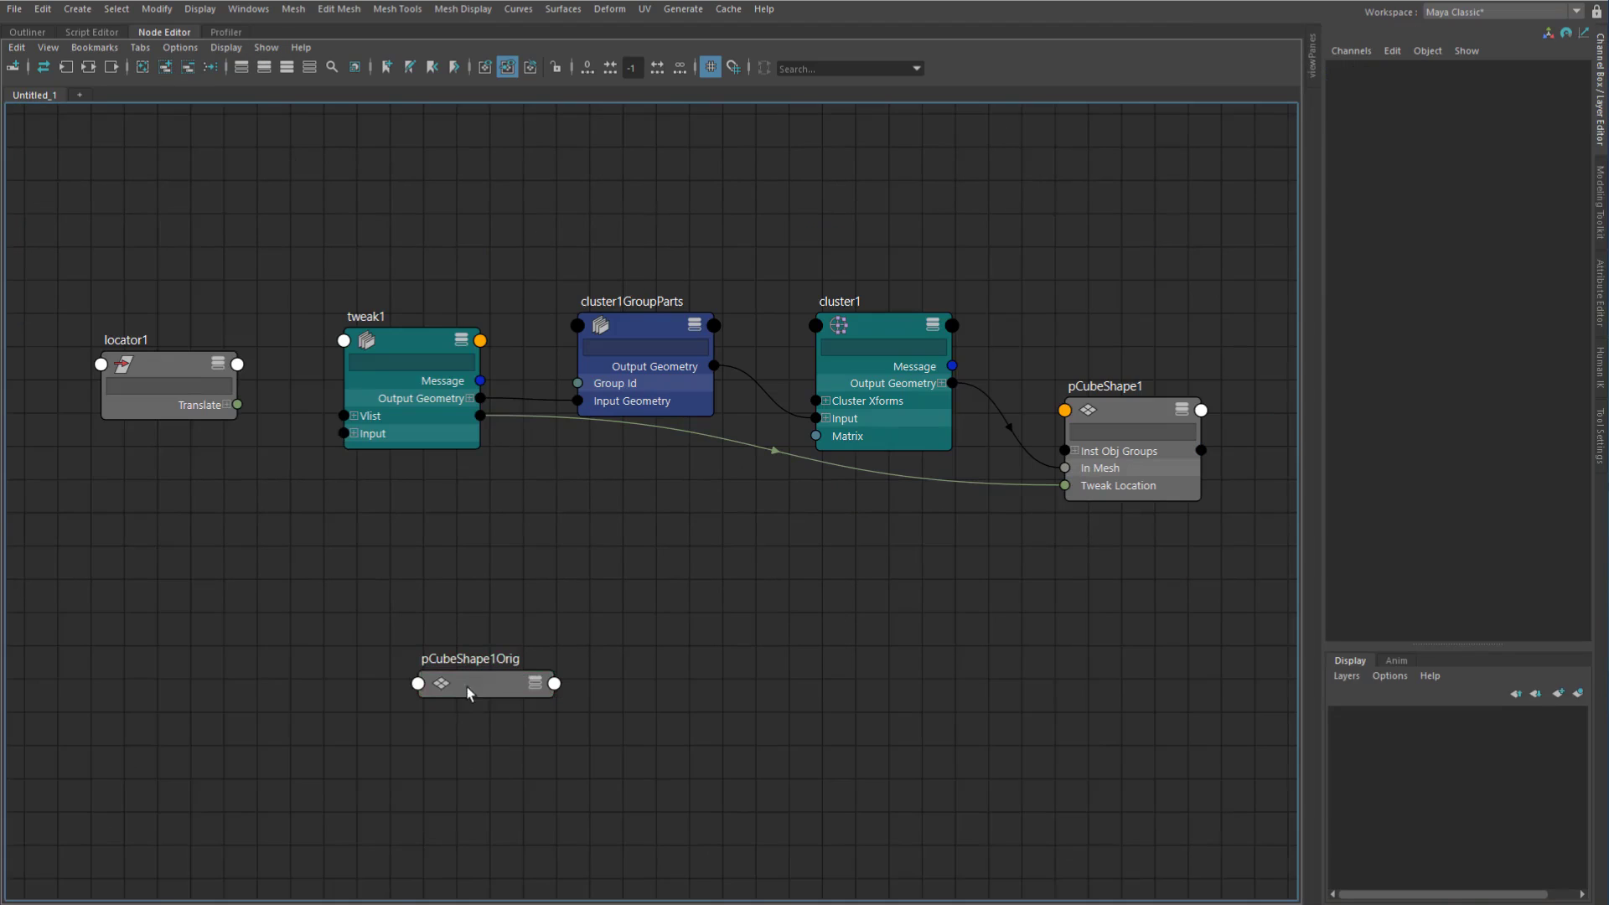
{"action": "left_click_drag", "start_coordinate": [467, 683], "coordinate": [390, 573]}
{"action": "key", "text": "3"}
{"action": "middle_click_drag", "start_coordinate": [385, 573], "coordinate": [557, 348], "text": "alt"}
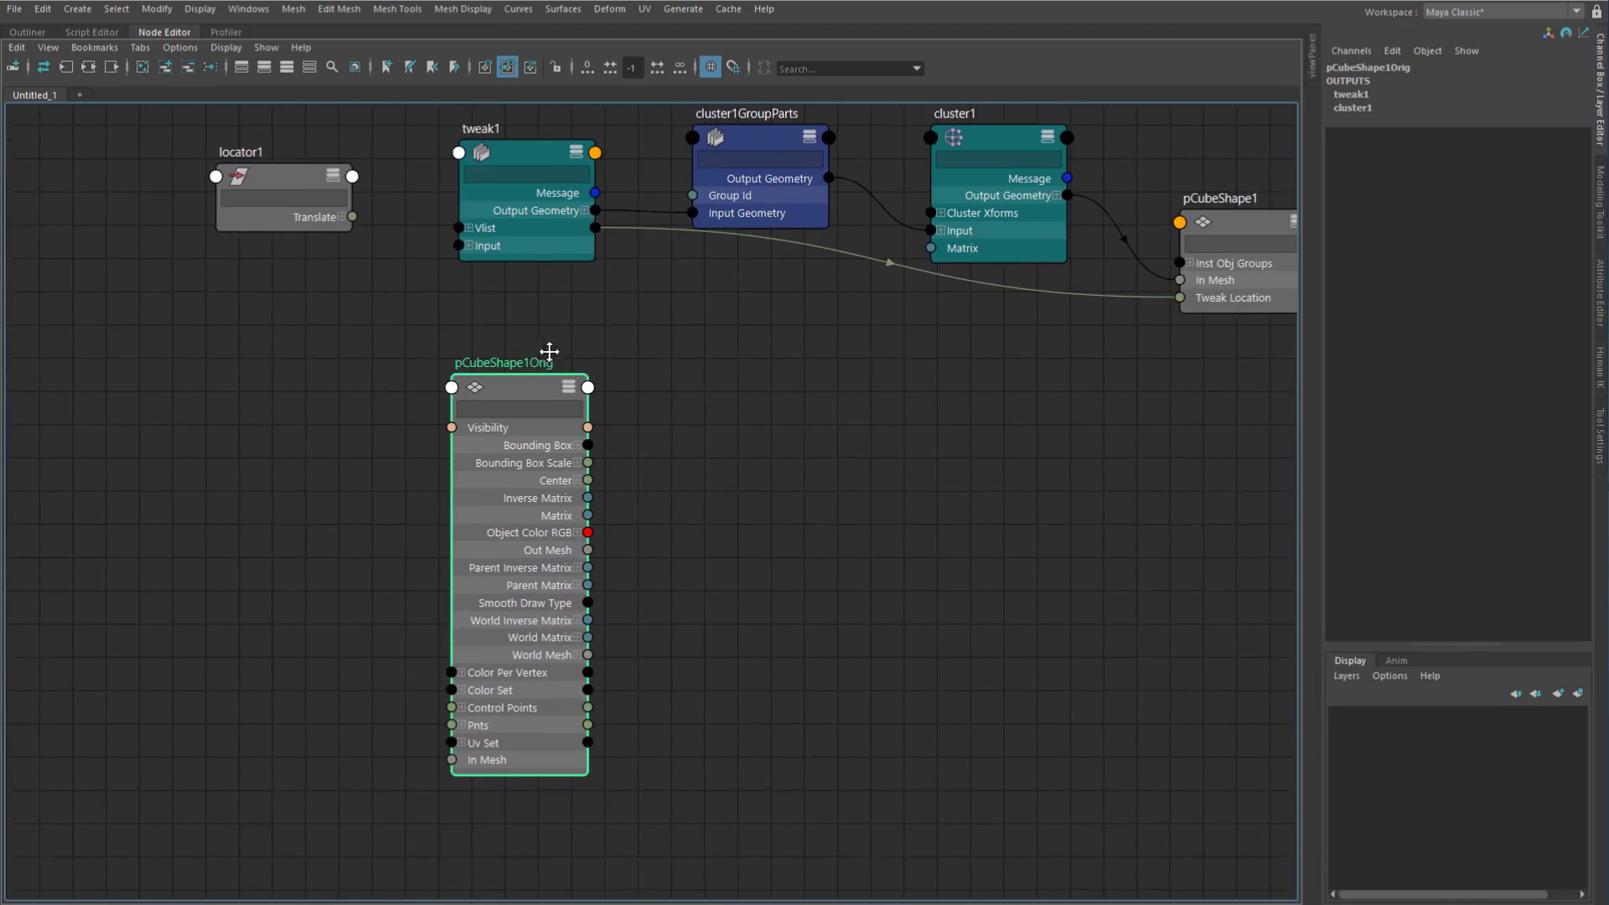
Step: Place locator1 beside pCubeShape1Orig and connect its Translate output to the Orig shape's Pnts input
{"action": "left_click_drag", "start_coordinate": [273, 164], "coordinate": [214, 501]}
{"action": "middle_click_drag", "start_coordinate": [375, 573], "coordinate": [377, 519], "text": "alt"}
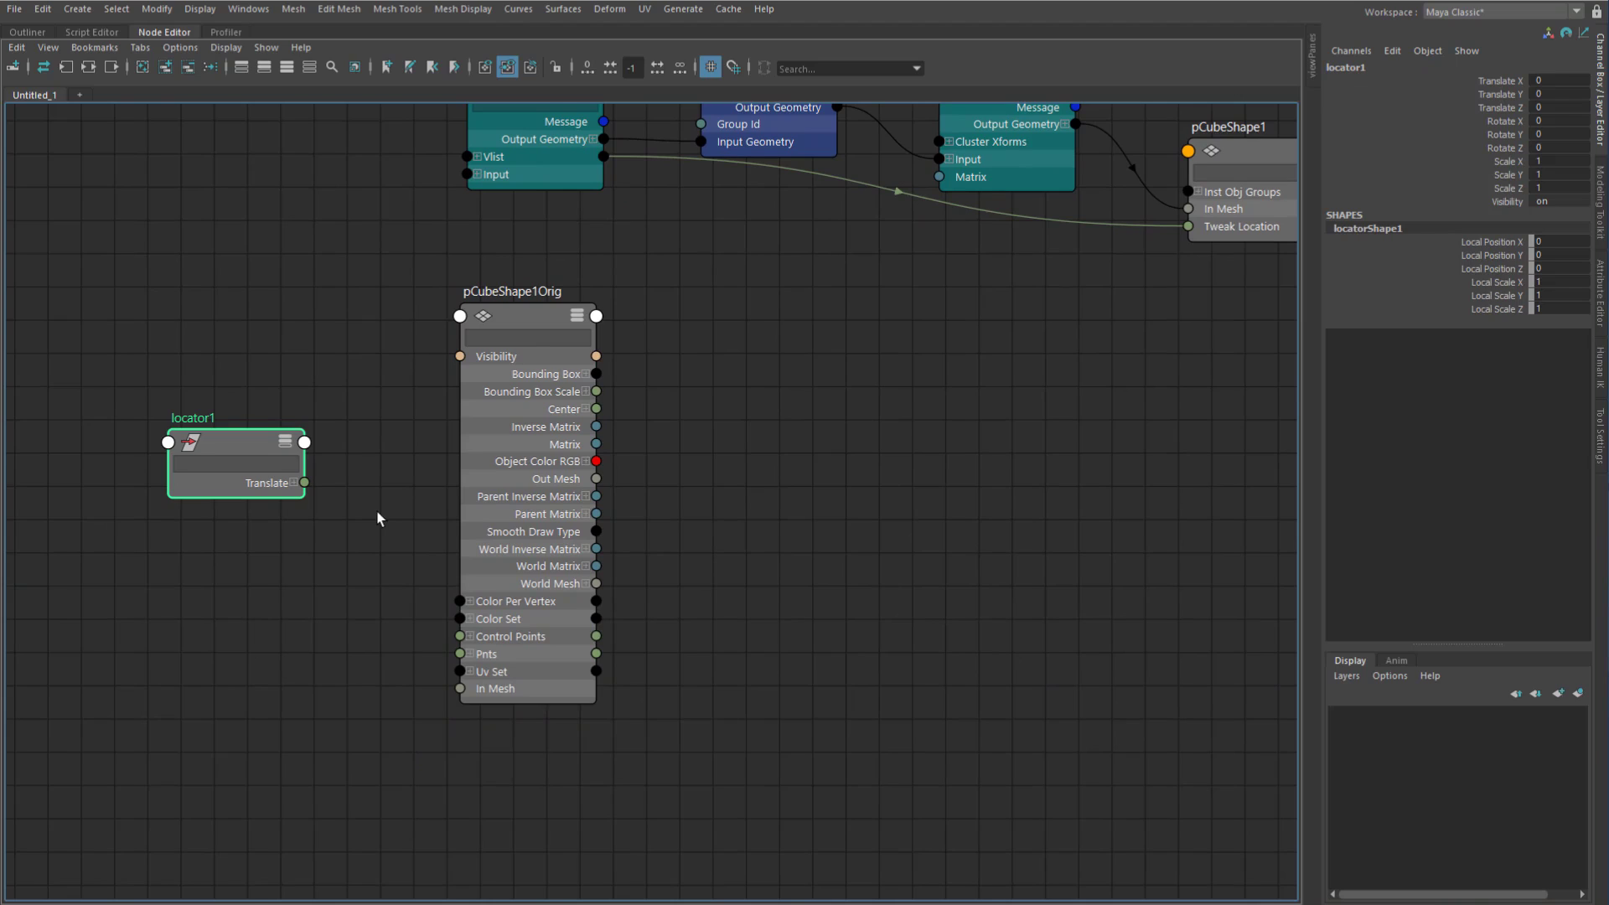
{"action": "left_click_drag", "start_coordinate": [311, 486], "coordinate": [469, 648]}
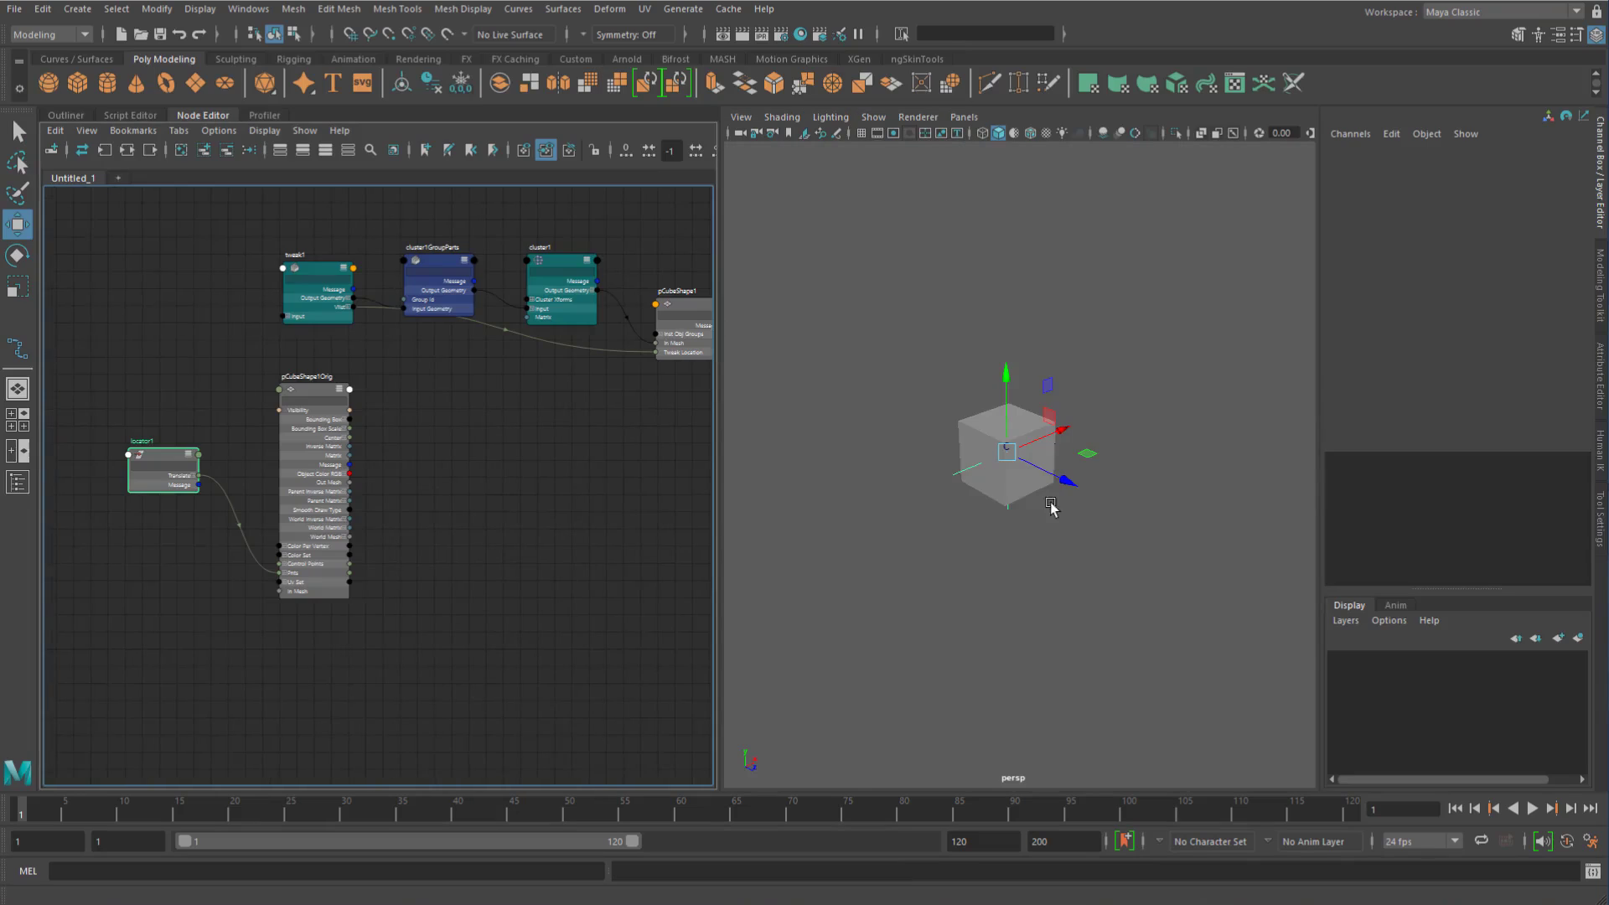
Step: Move locator1 in the viewport to test the Orig shape connection, undo the move and clear the selection
{"action": "left_click_drag", "start_coordinate": [1051, 503], "coordinate": [1089, 504], "text": "alt"}
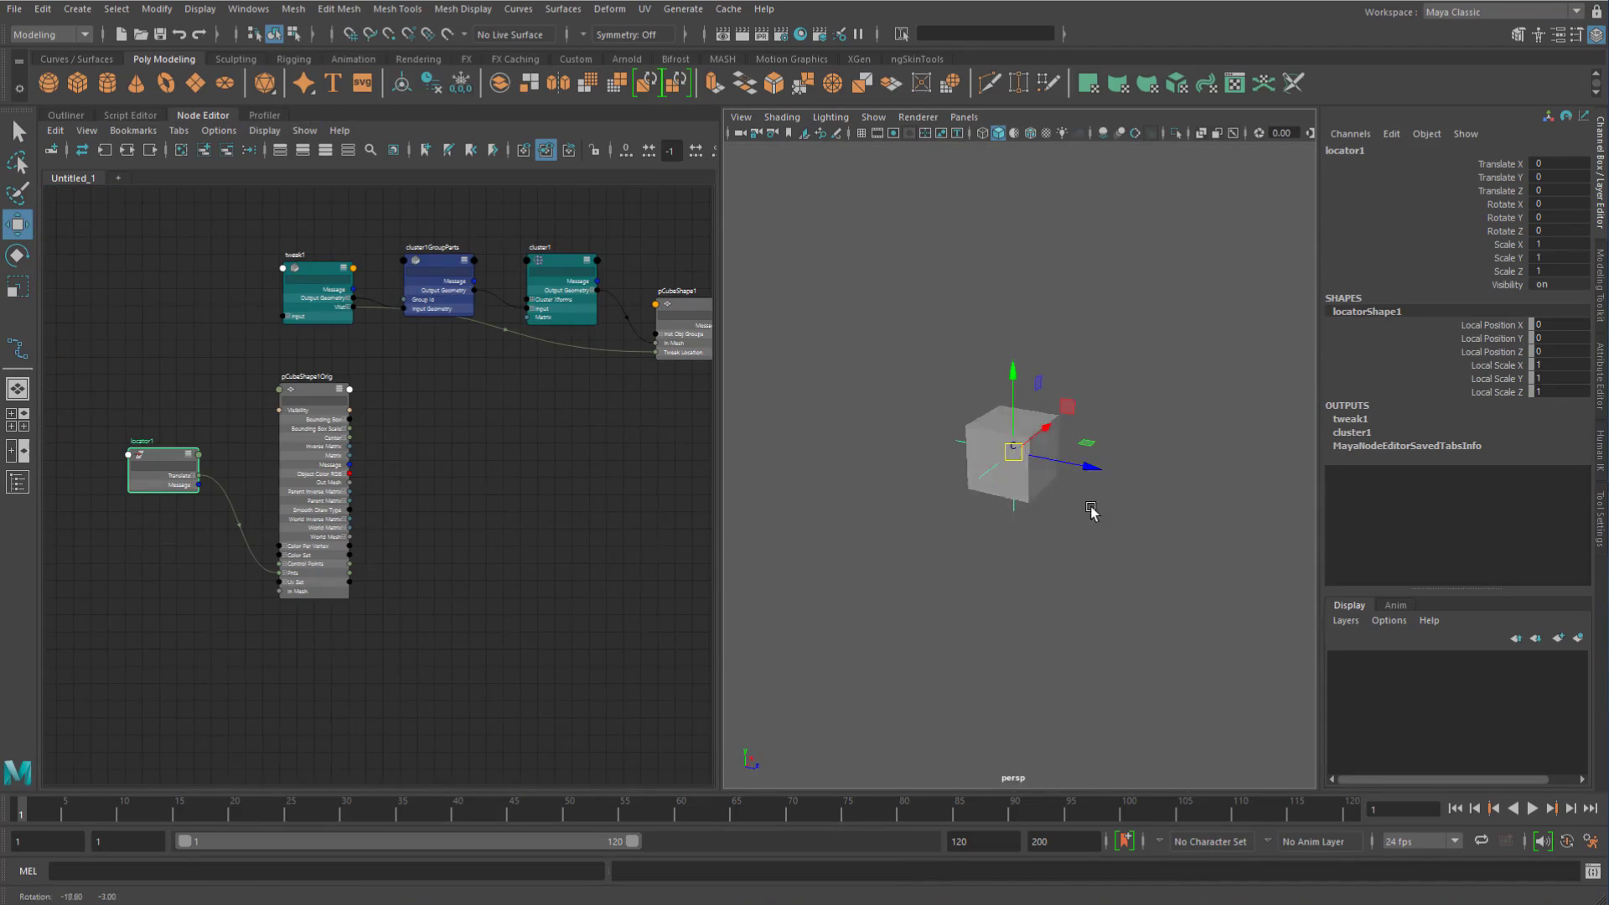
{"action": "middle_click_drag", "start_coordinate": [1035, 523], "coordinate": [1125, 513]}
{"action": "left_click_drag", "start_coordinate": [1125, 517], "coordinate": [1039, 492]}
{"action": "key", "text": "ctrl+z"}
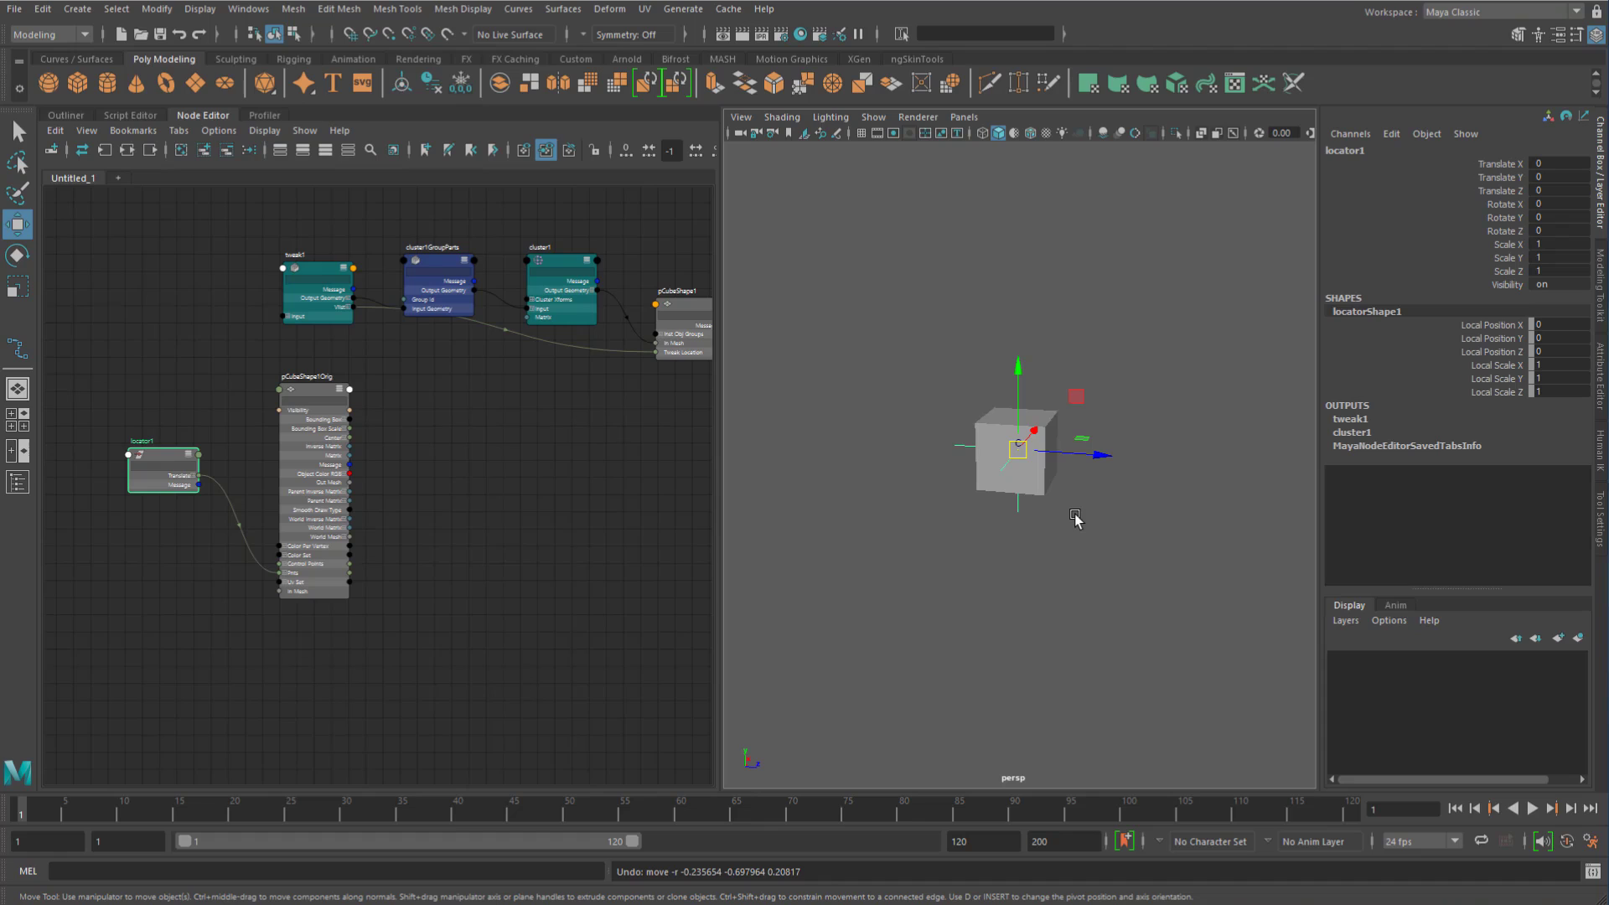
{"action": "left_click", "coordinate": [1009, 546]}
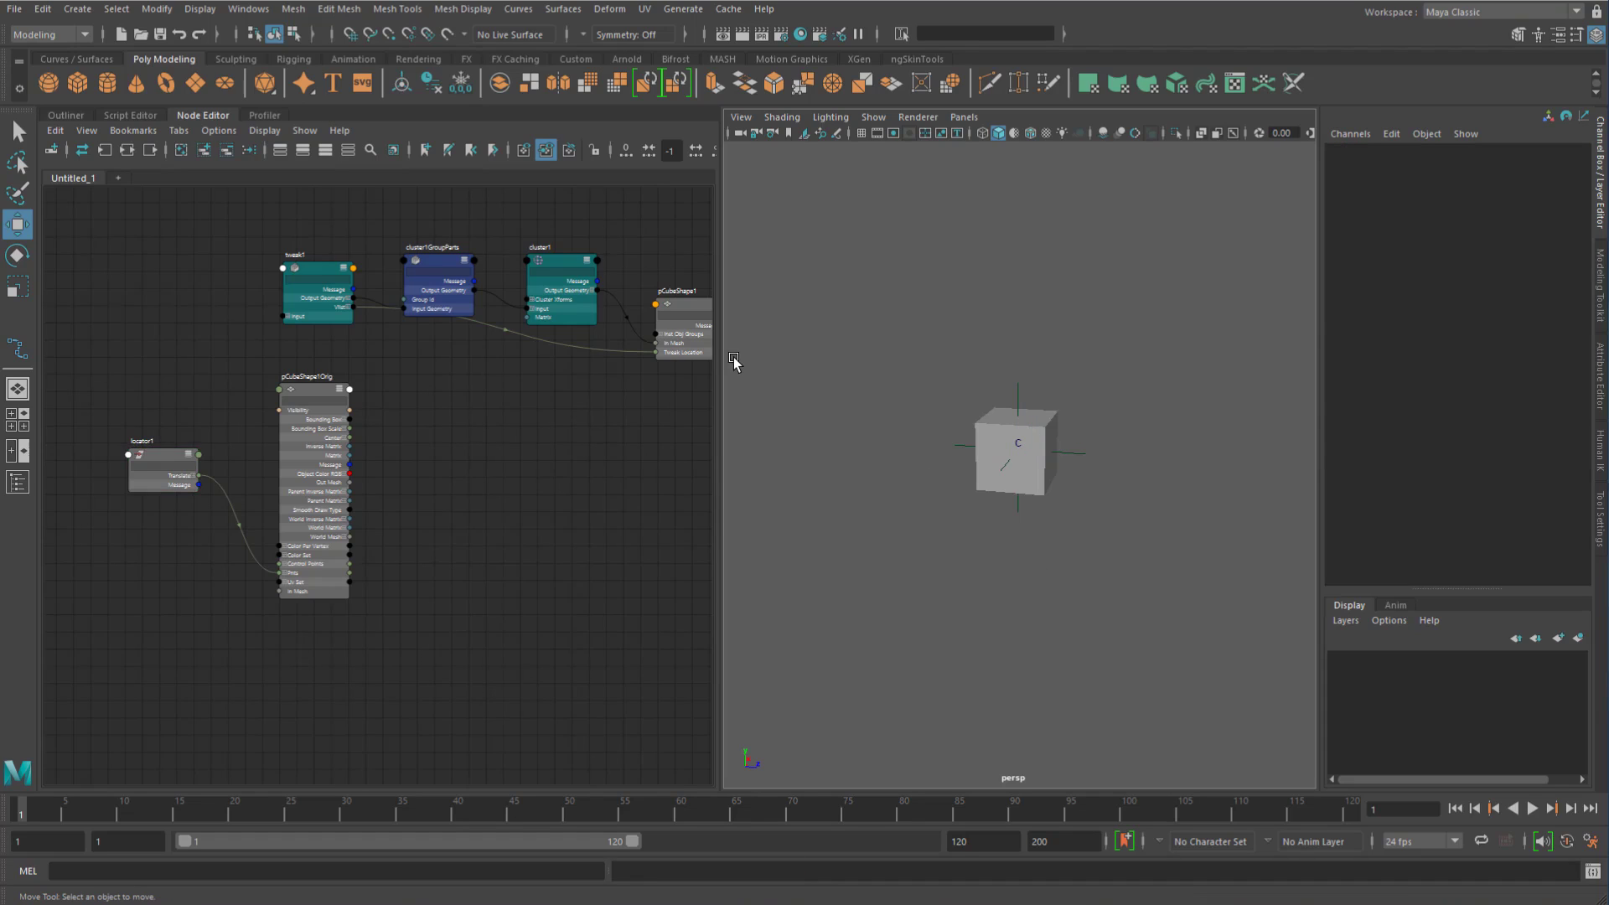